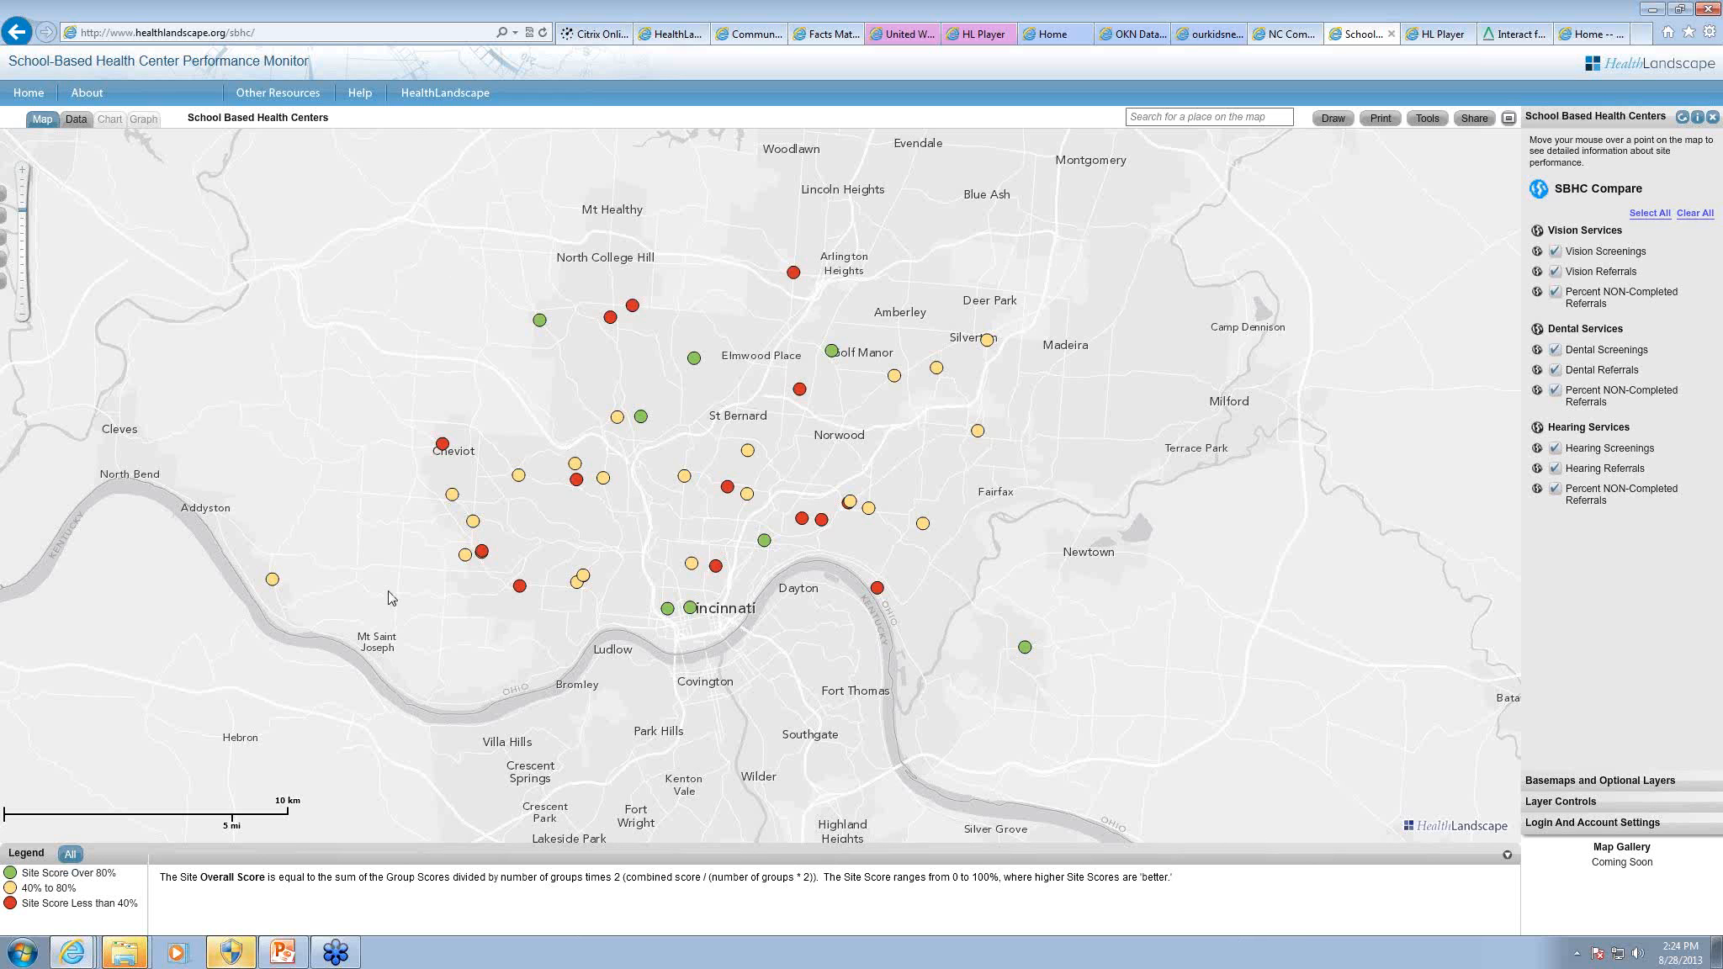
Step: Examine the vision, dental and hearing details of the Cheviot and Mt. Airy health center sites on the map
mouse_move(441, 446)
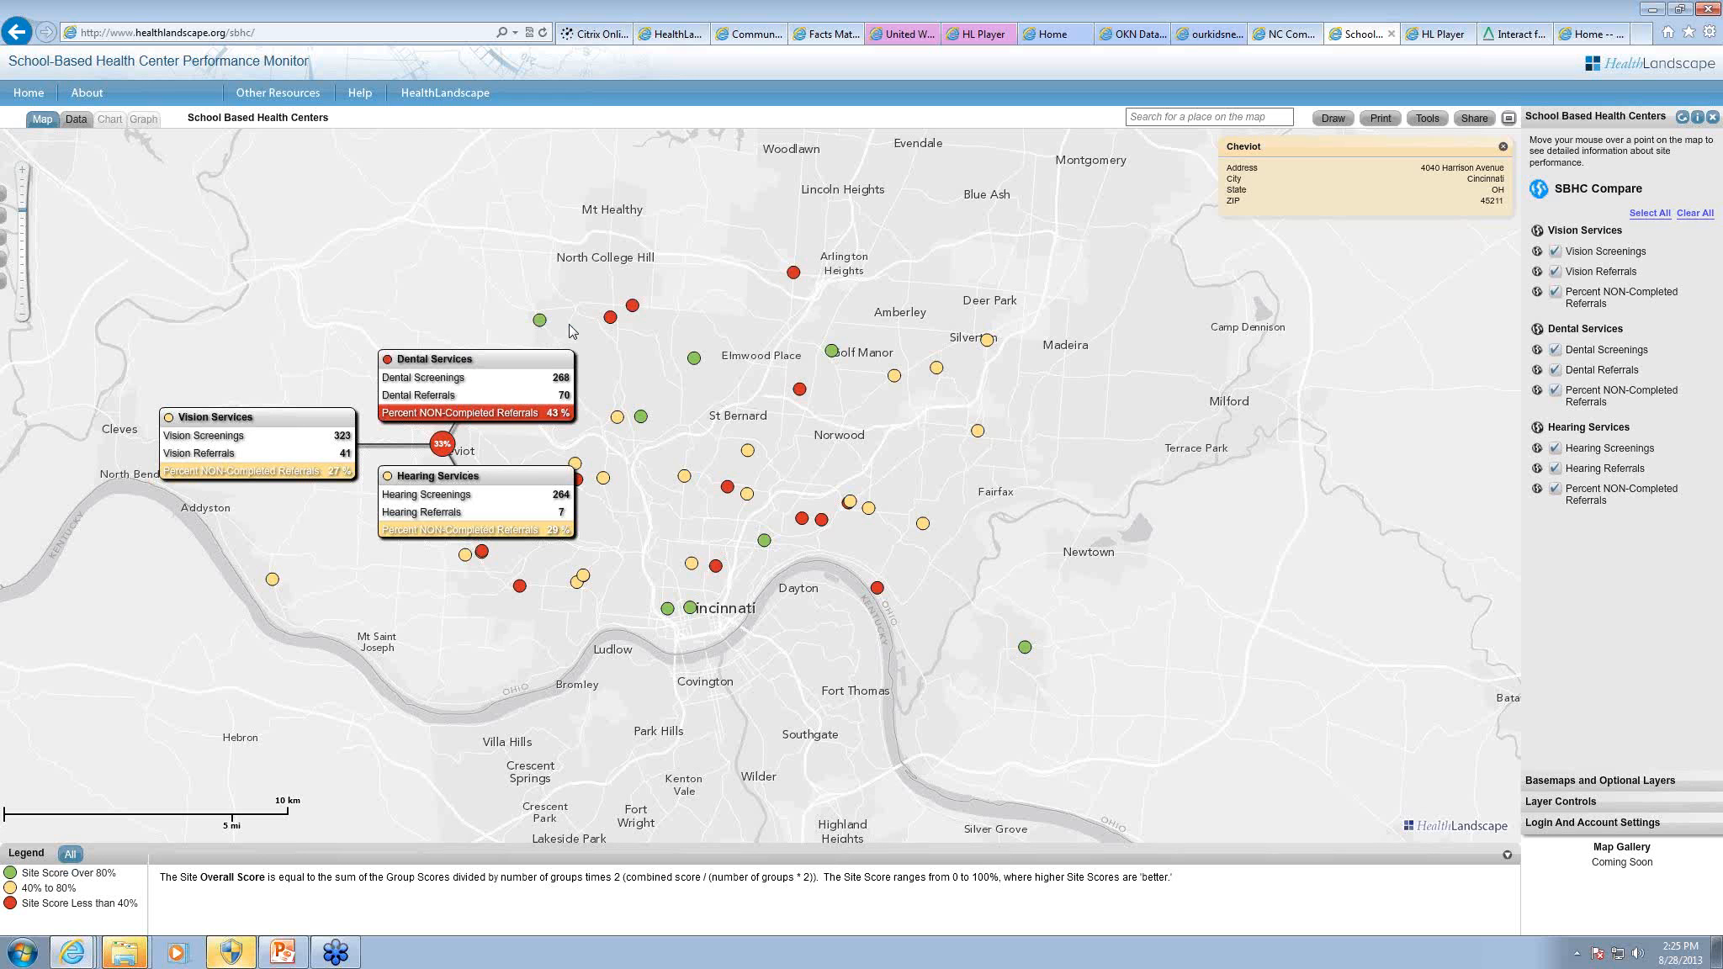
click(1503, 146)
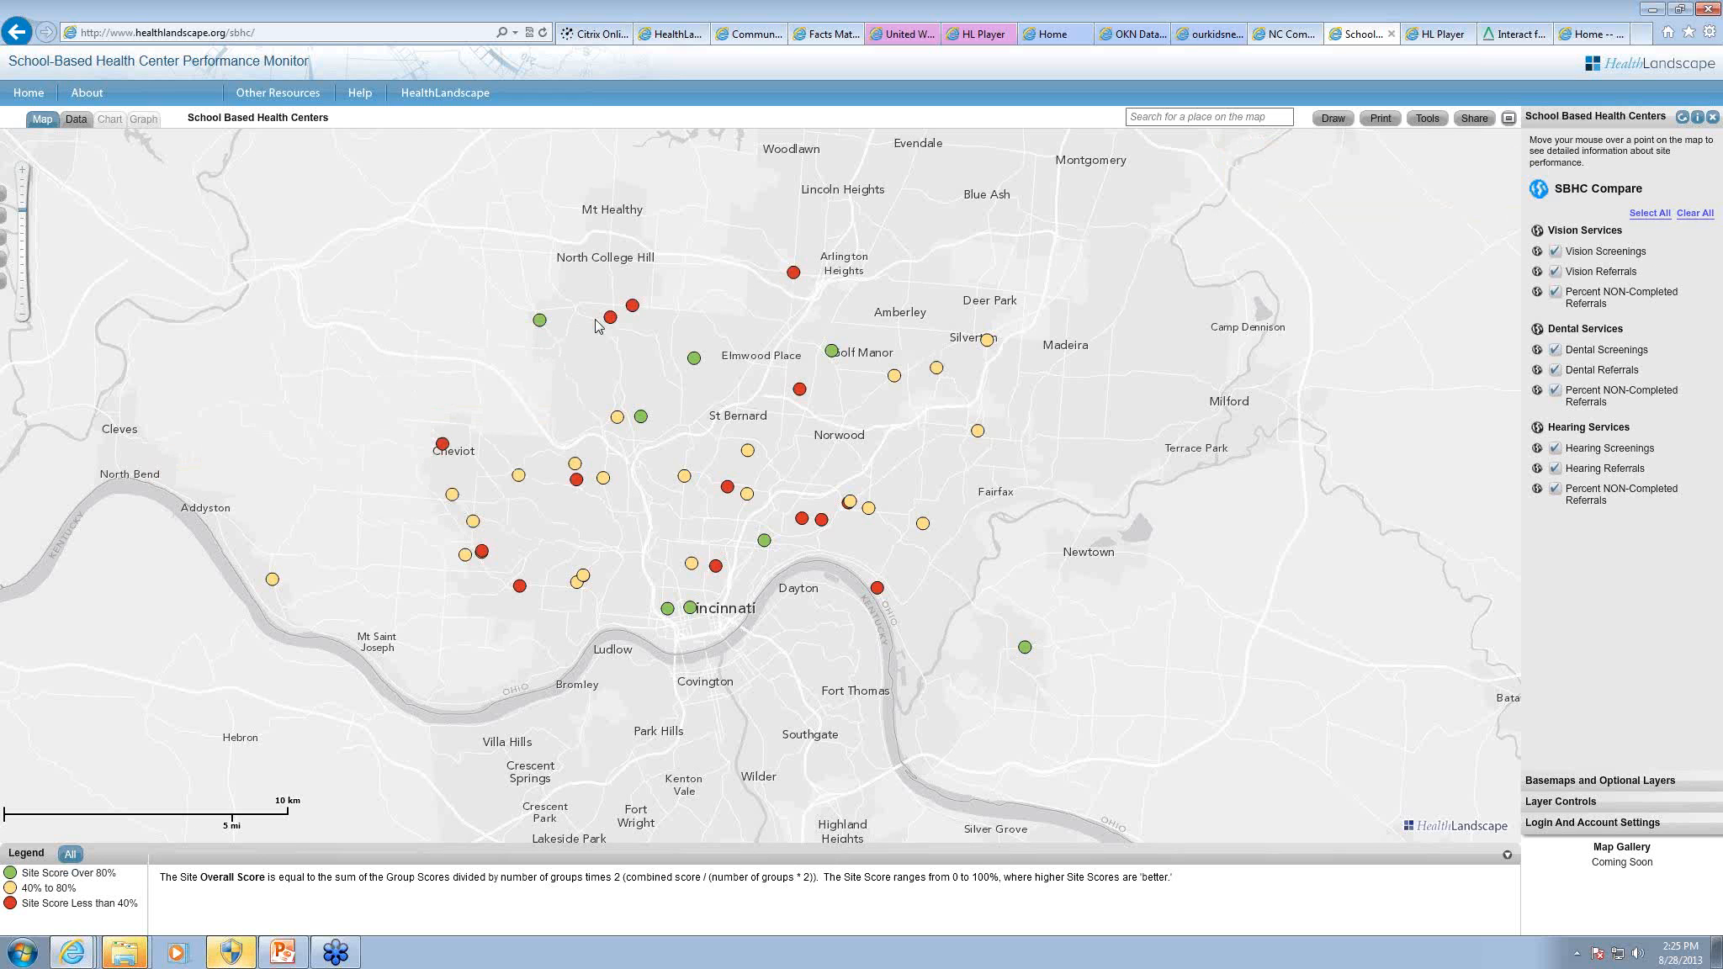
click(539, 323)
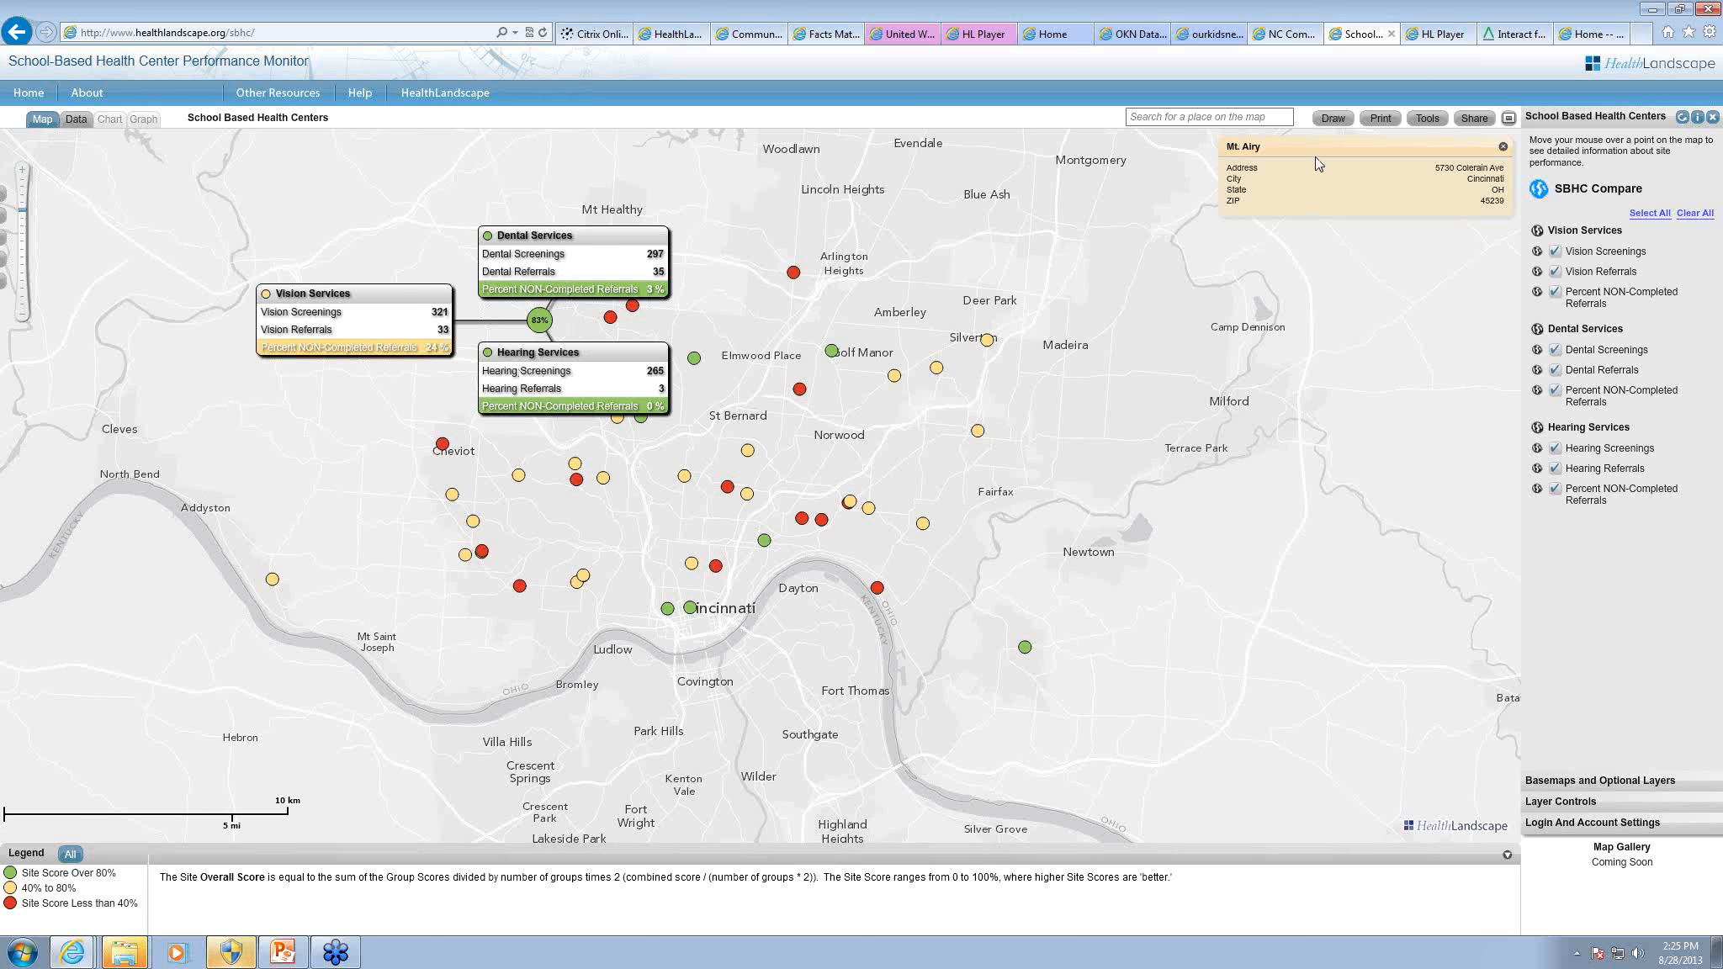
click(1503, 147)
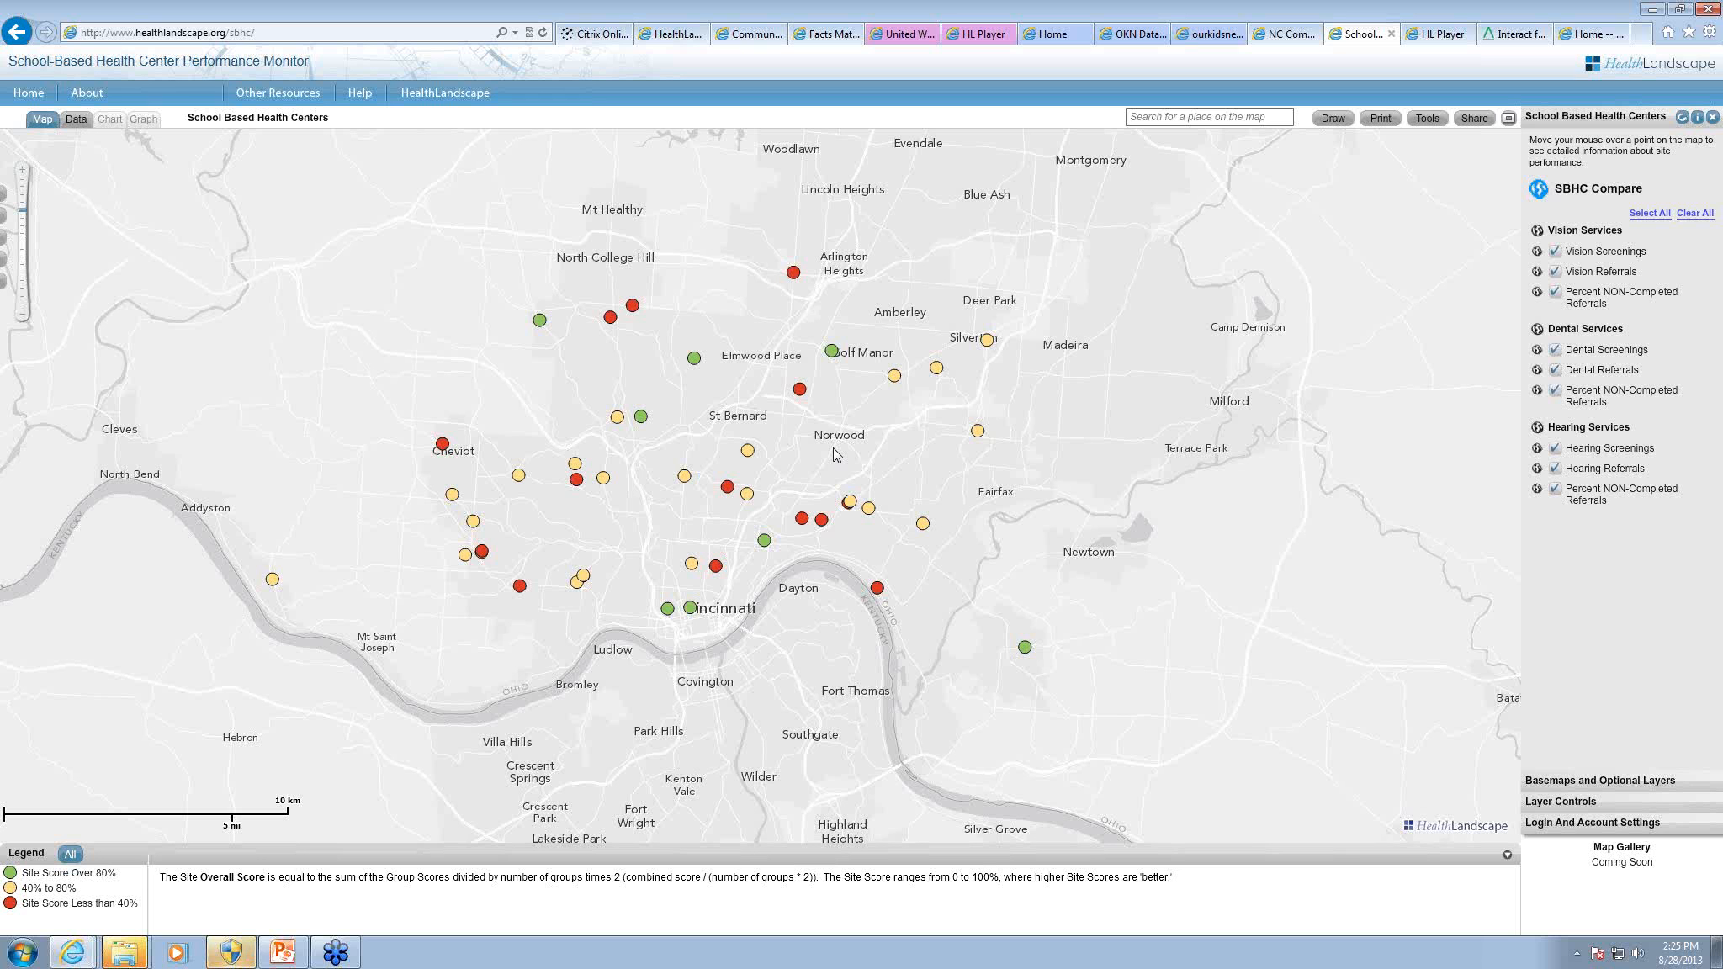
Step: Compare the sites by Vision Services alone and by Hearing Services alone, ending on the overall SBHC Compare scores
click(1538, 233)
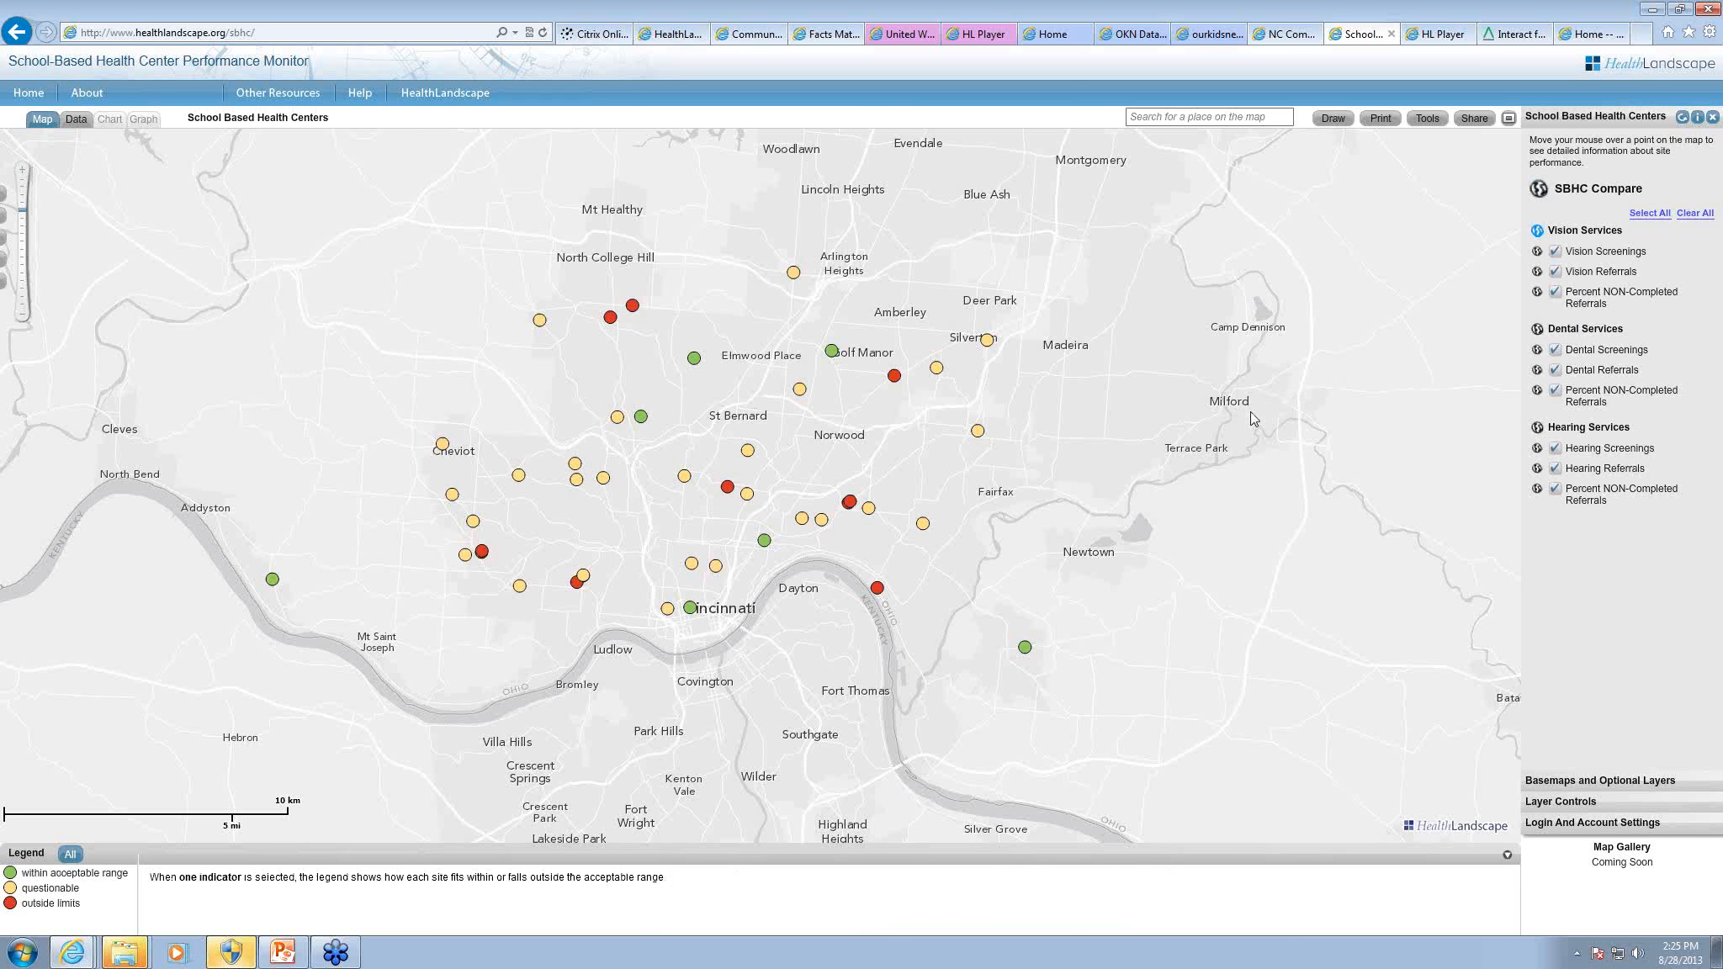
mouse_move(893, 377)
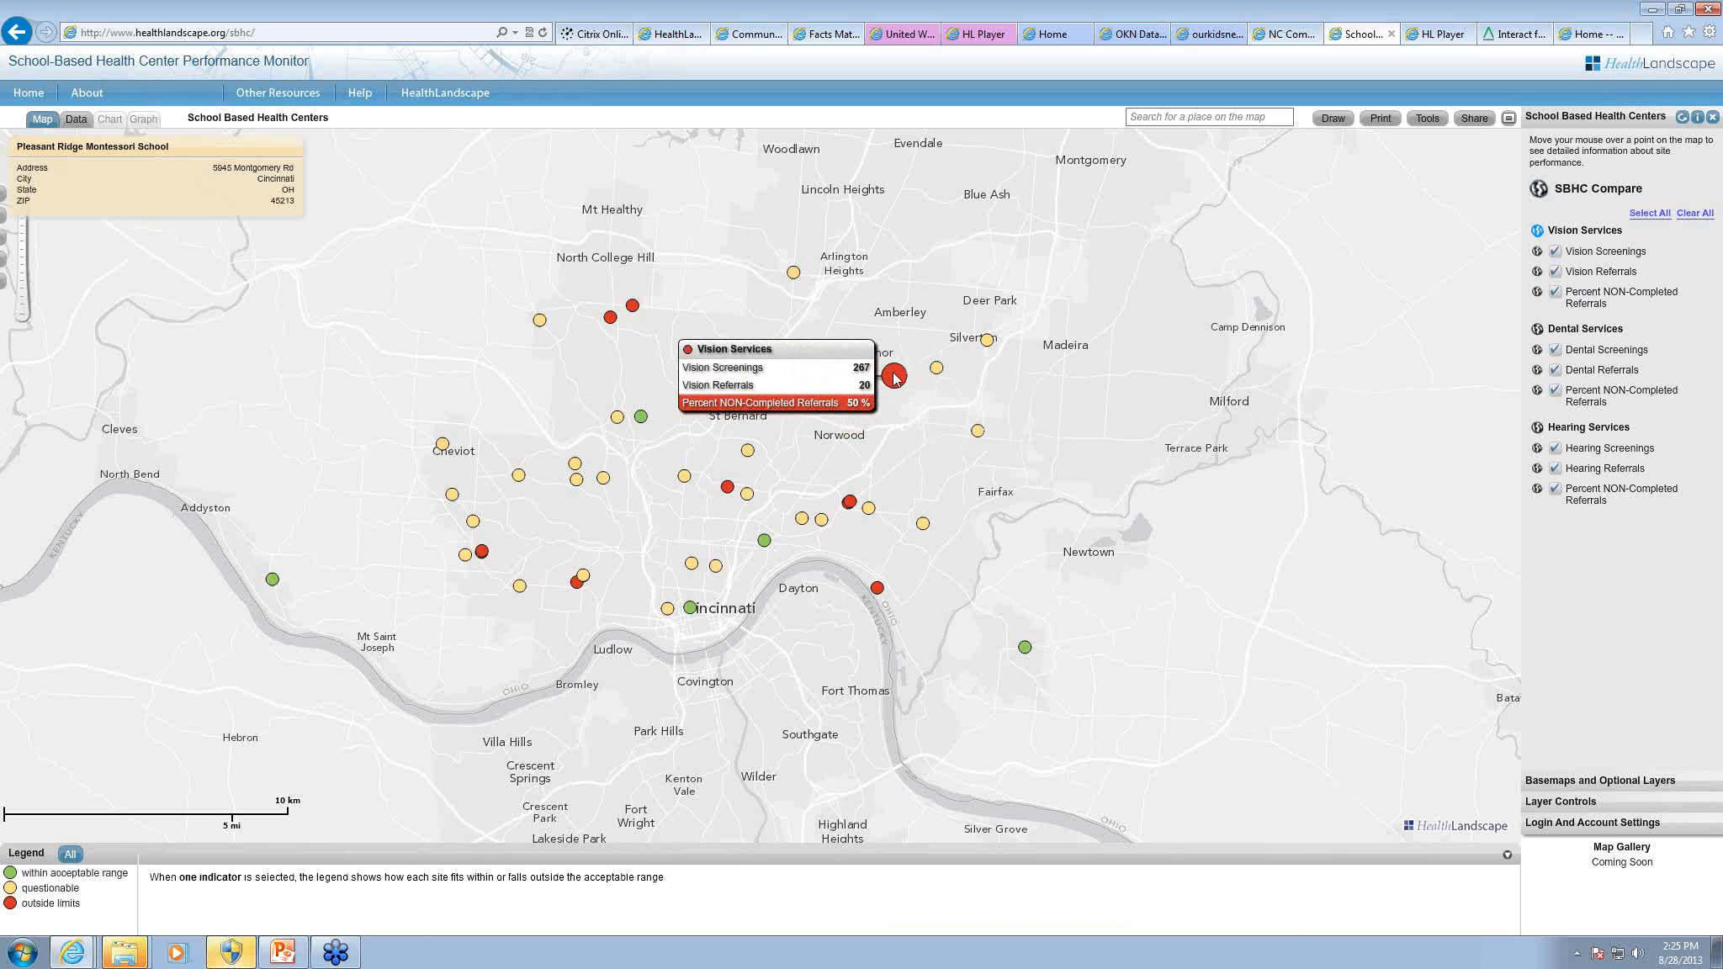
click(1538, 427)
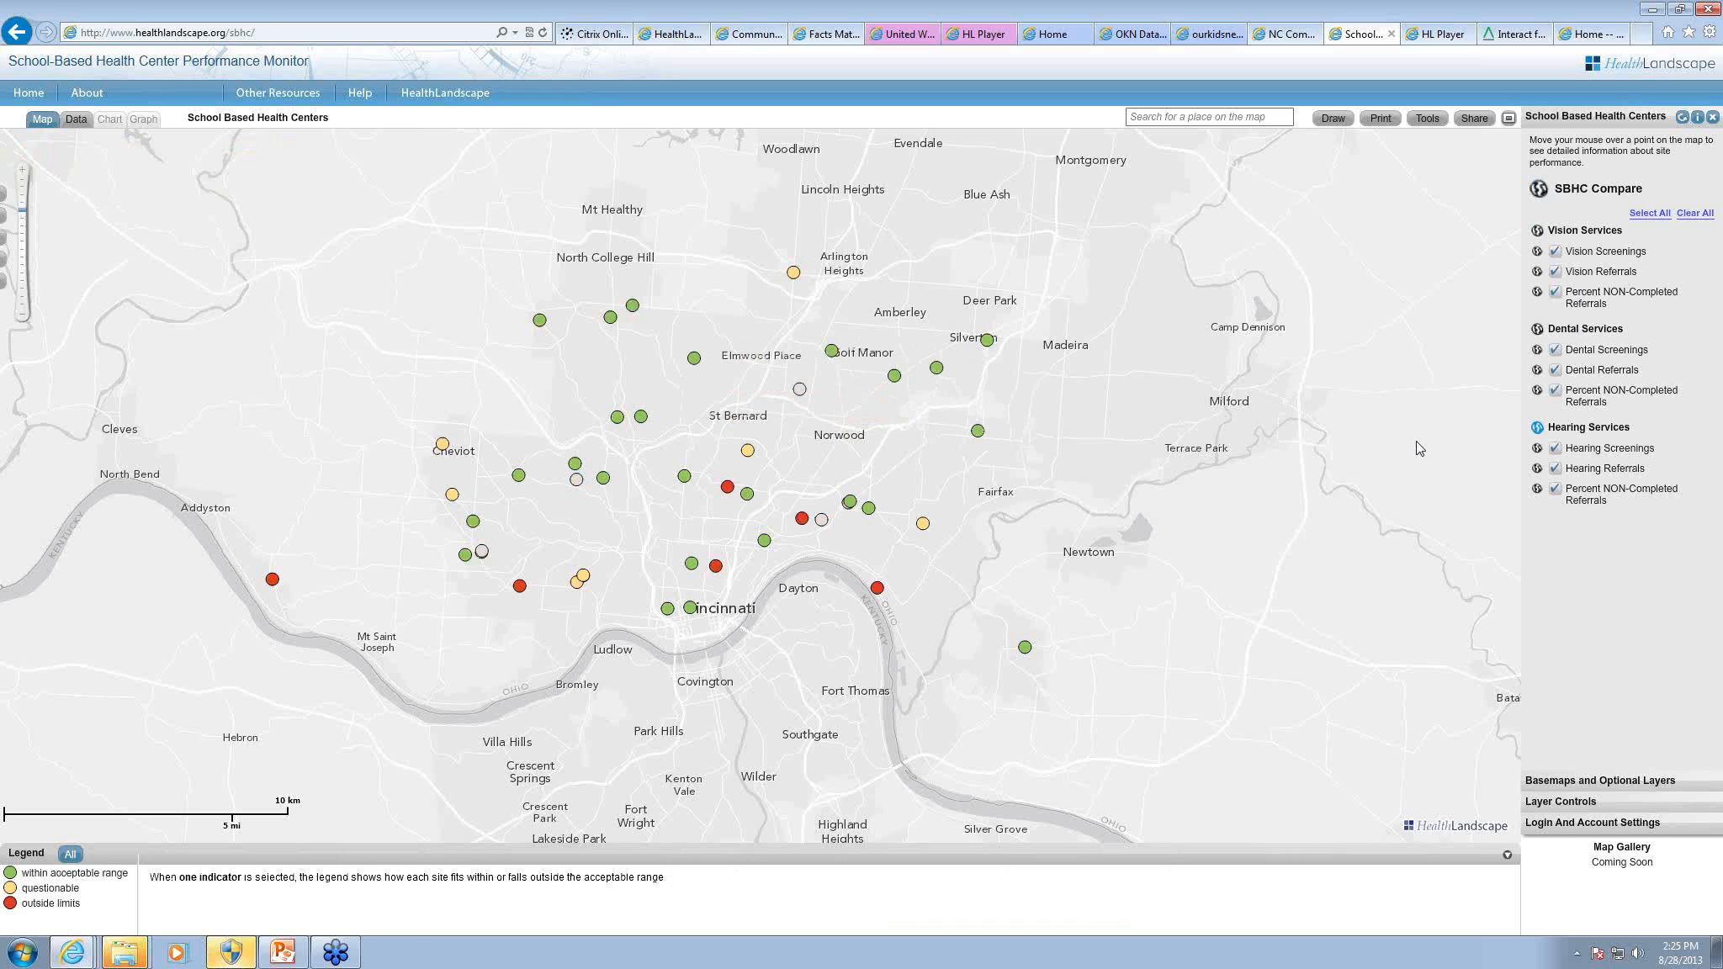
mouse_move(980, 435)
click(1541, 189)
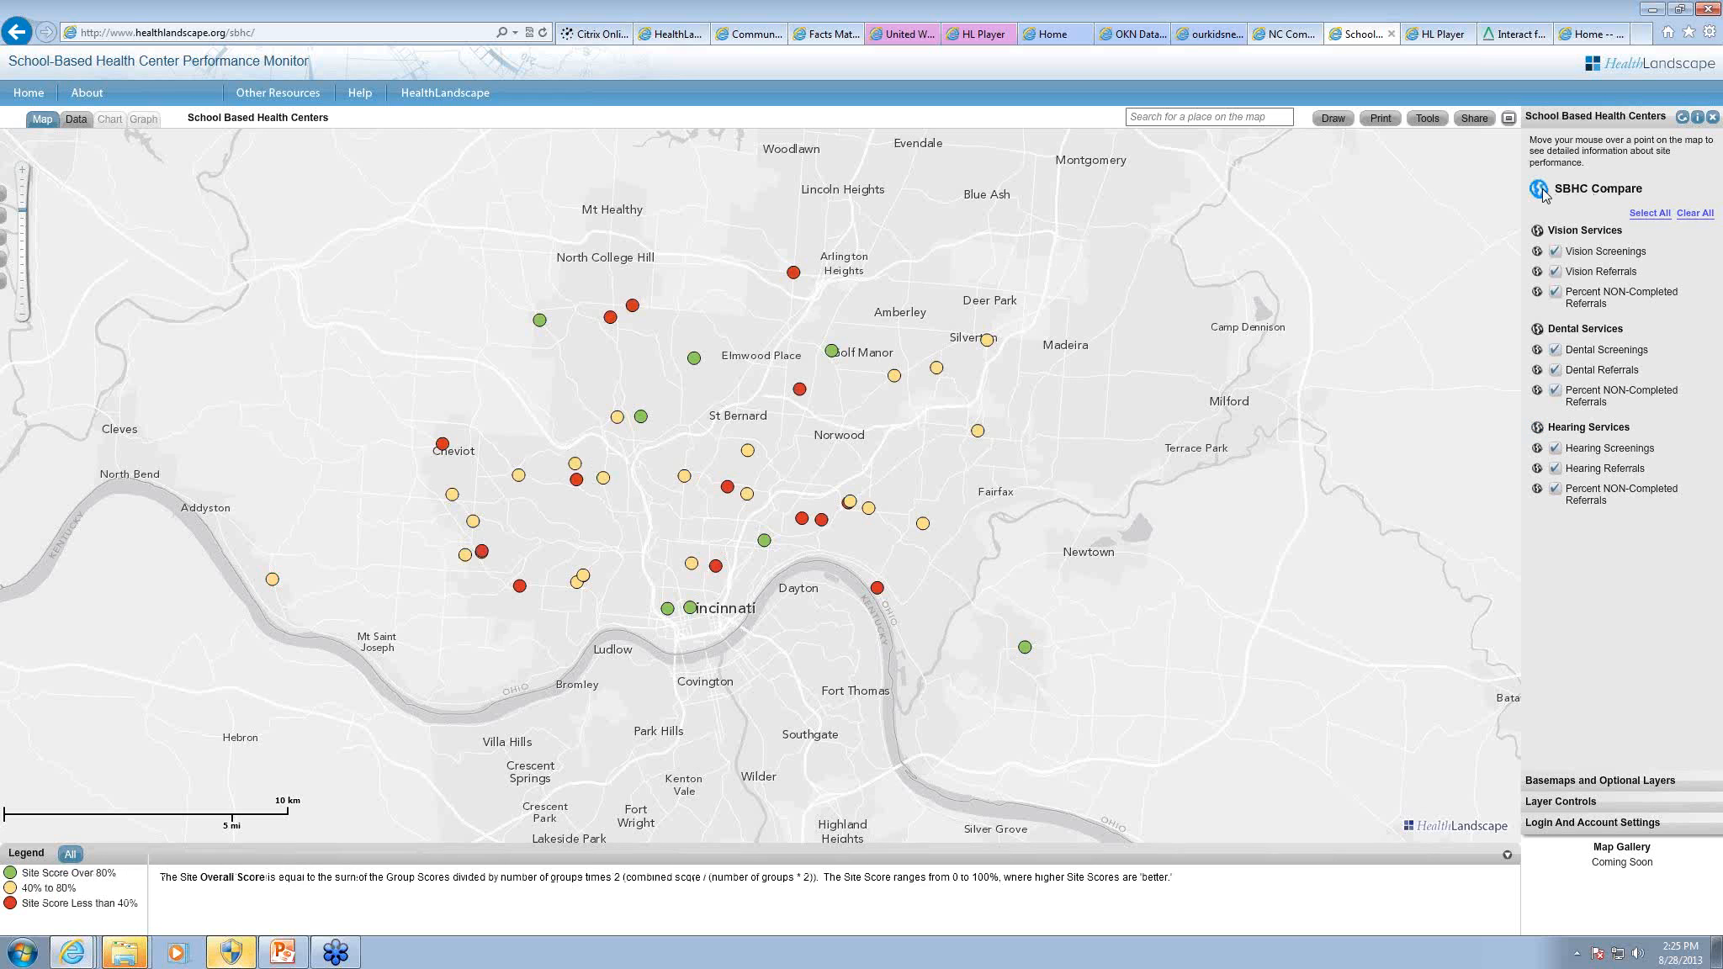
mouse_move(822, 521)
Step: Switch to the IP Hospital Costs Explorer map in HL Player and dismiss its introduction
click(1440, 38)
click(858, 533)
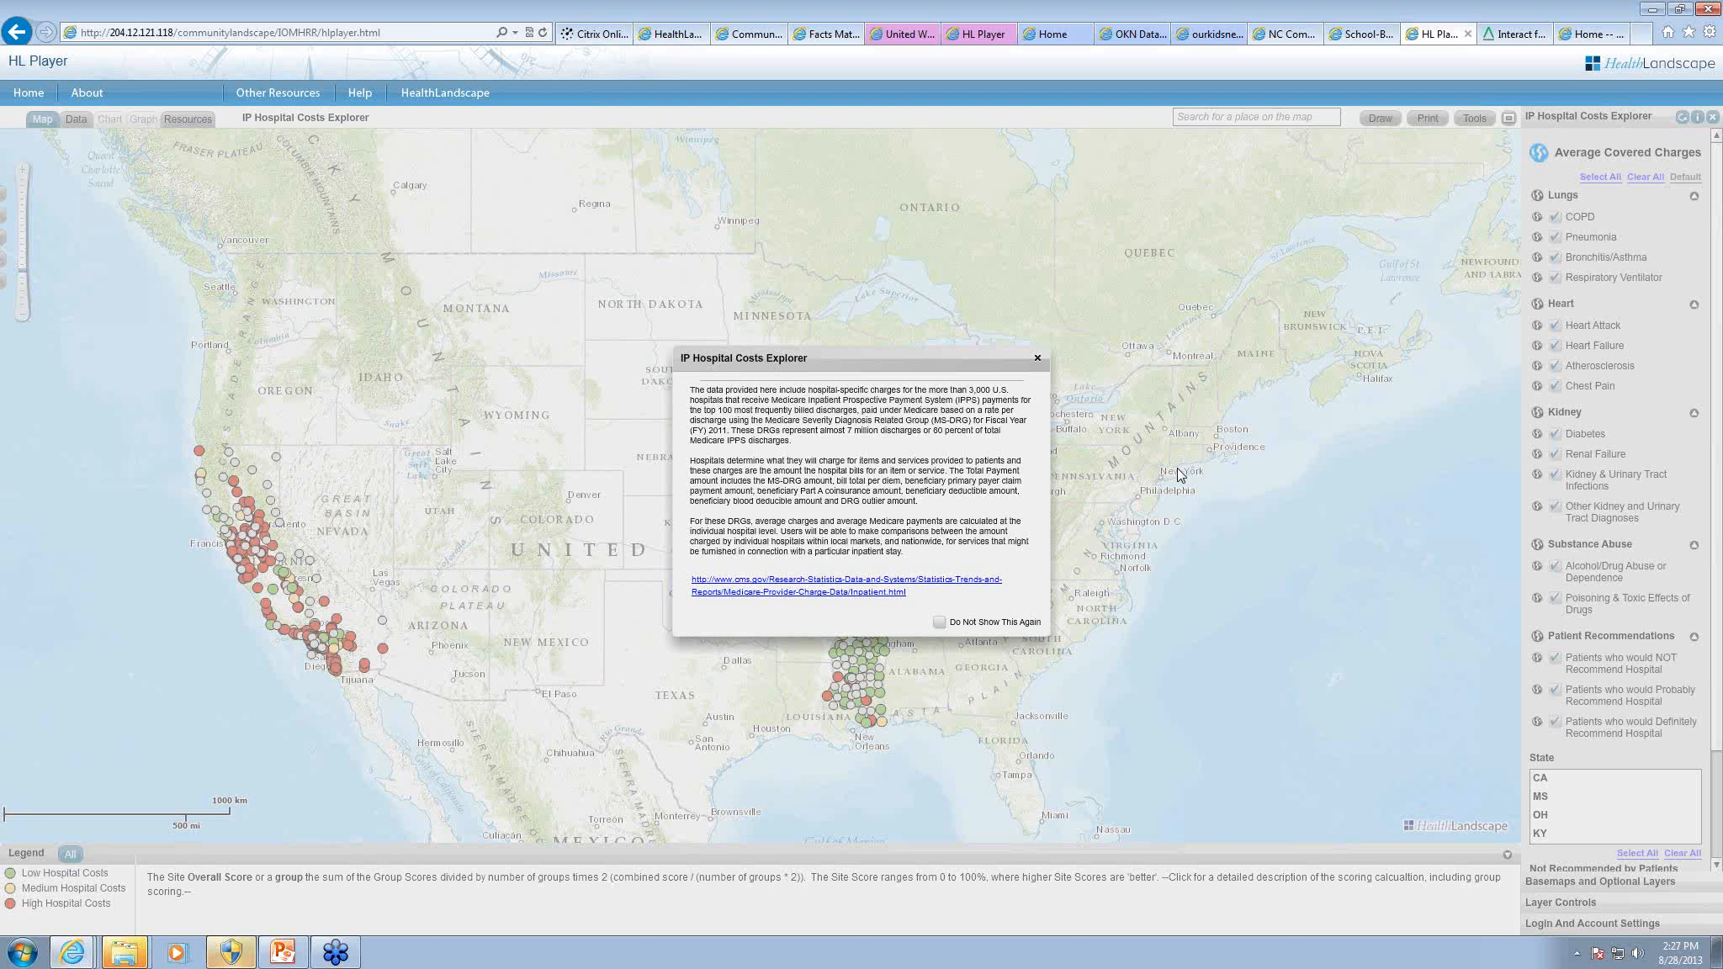
click(1038, 358)
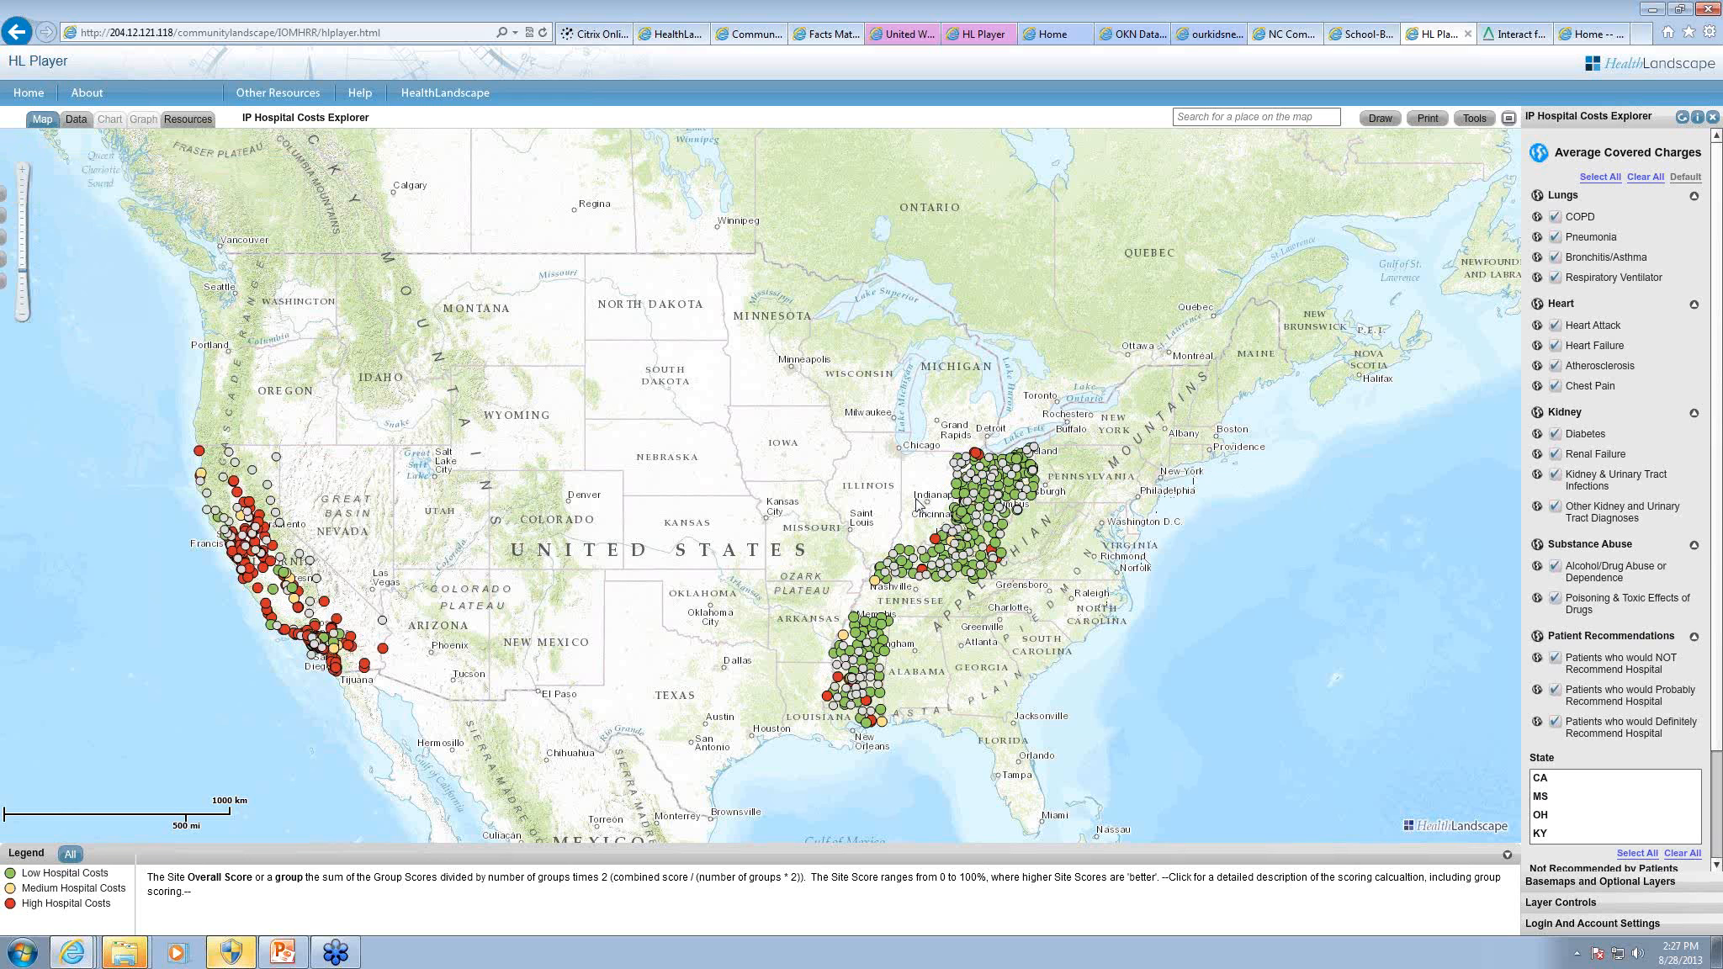
Step: Examine Atrium Medical Center's charges and patient recommendations on the map north of Cincinnati, and close its details
click(943, 535)
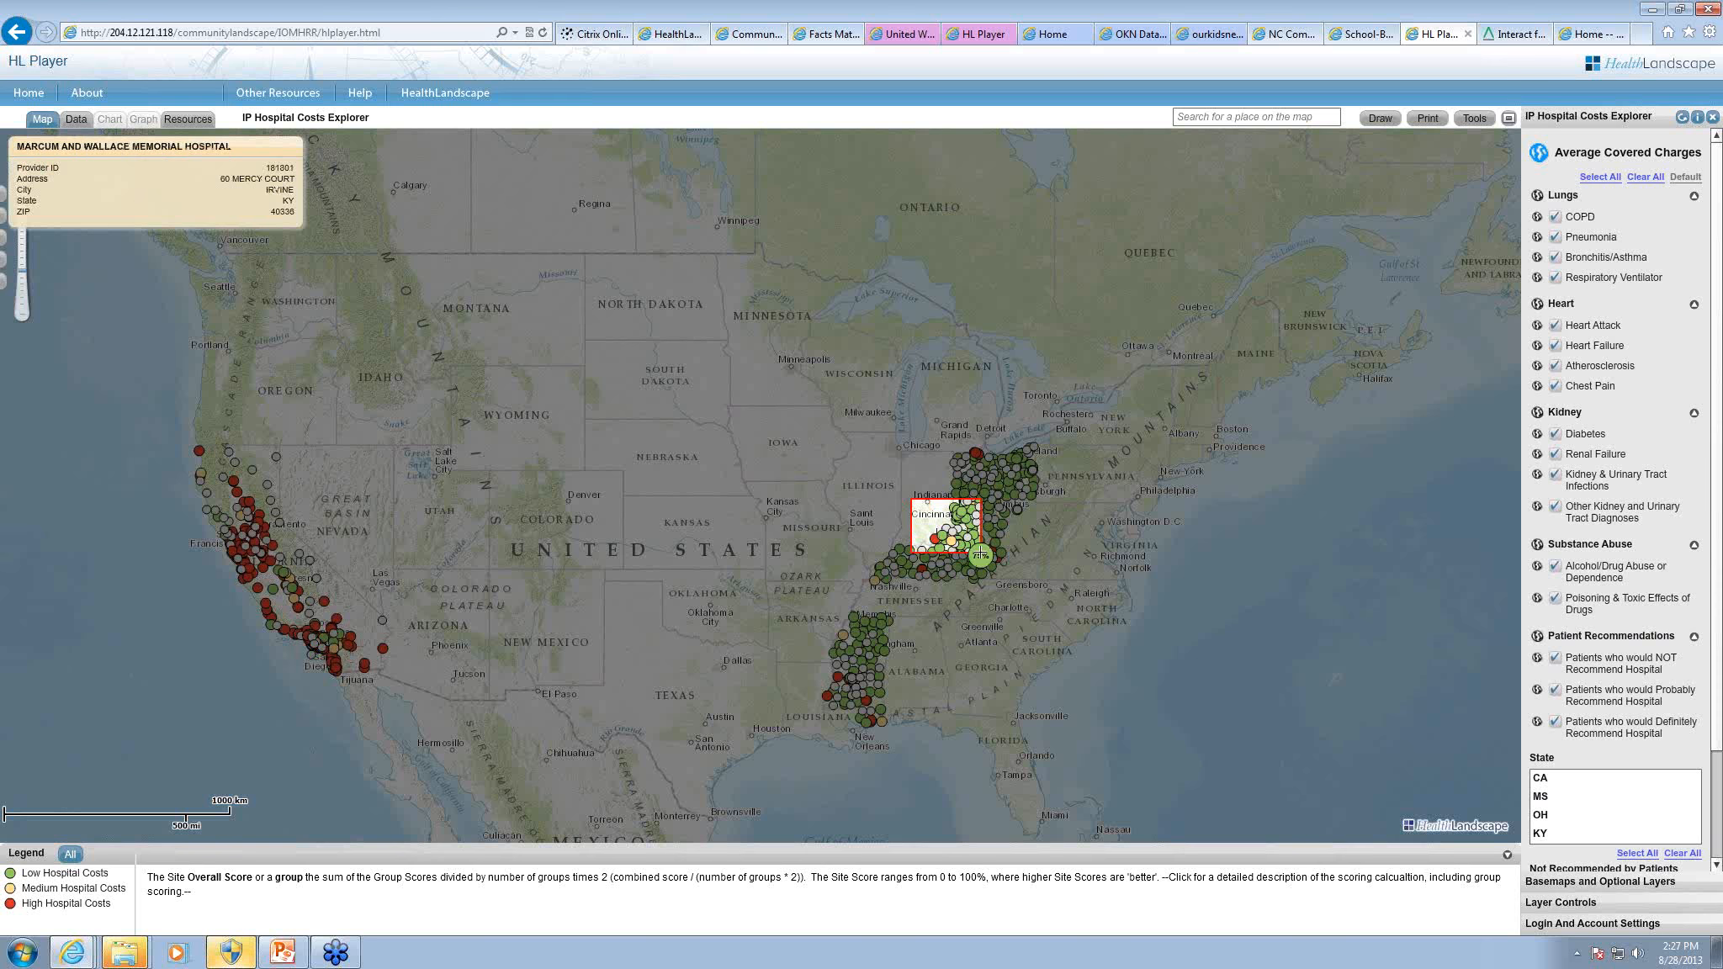
scroll(1017, 550, up, 4)
scroll(1017, 550, down, 4)
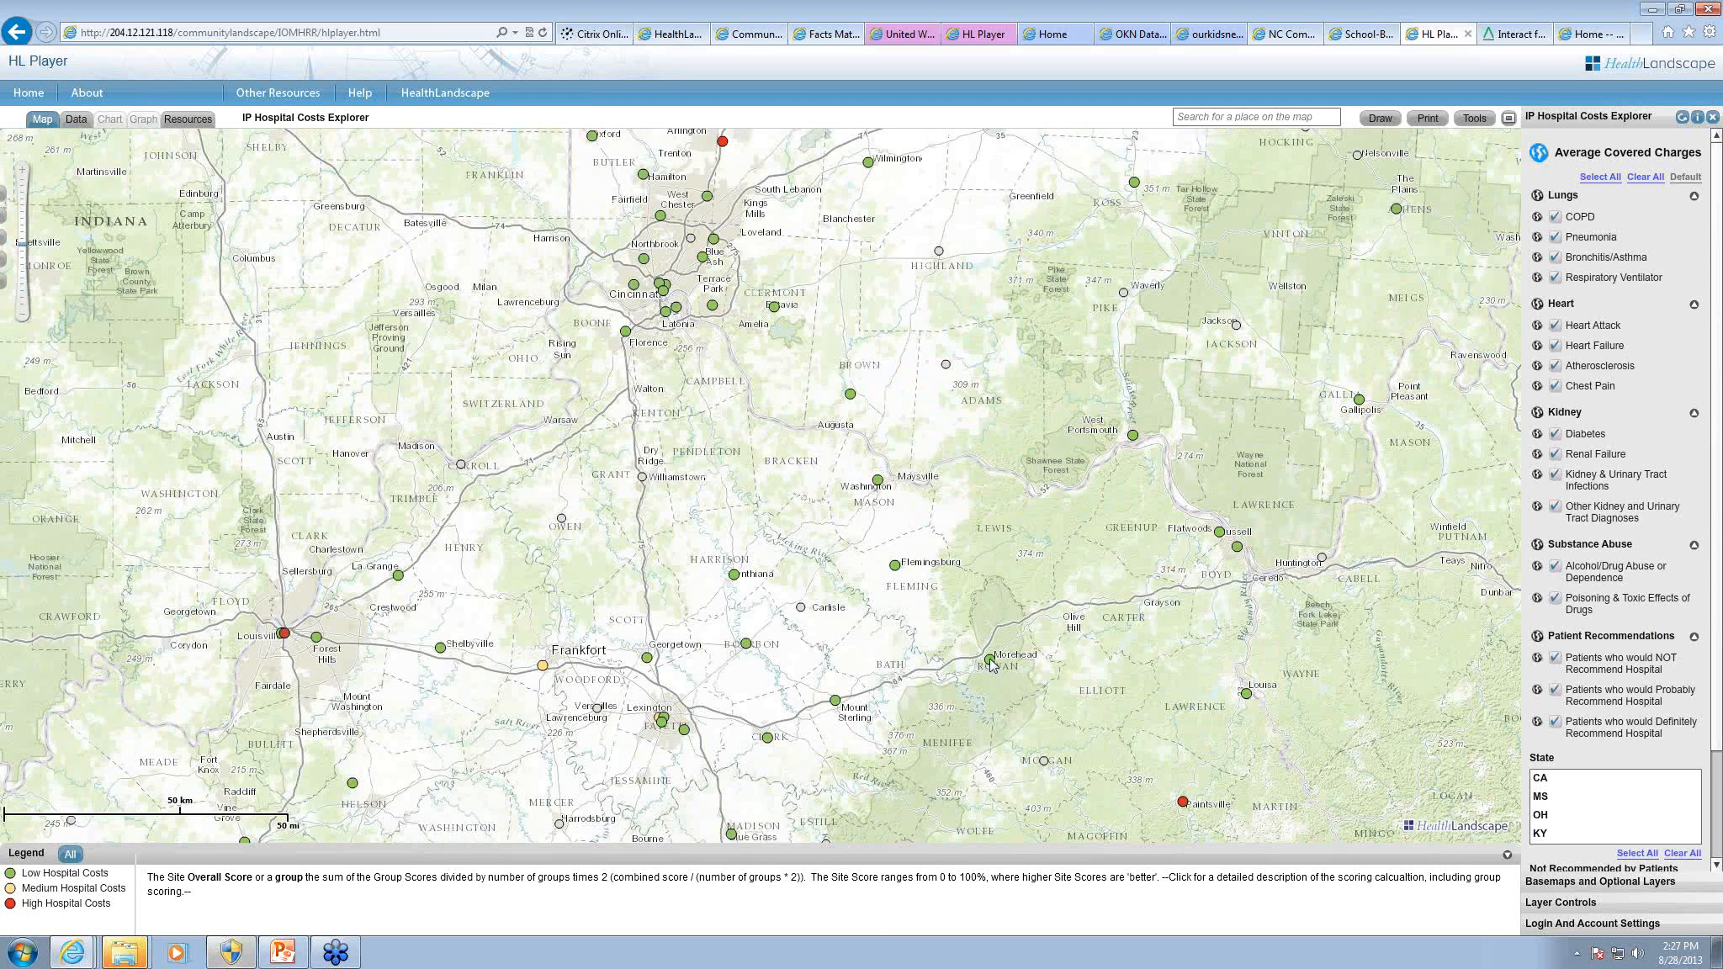
drag(743, 464, 772, 555)
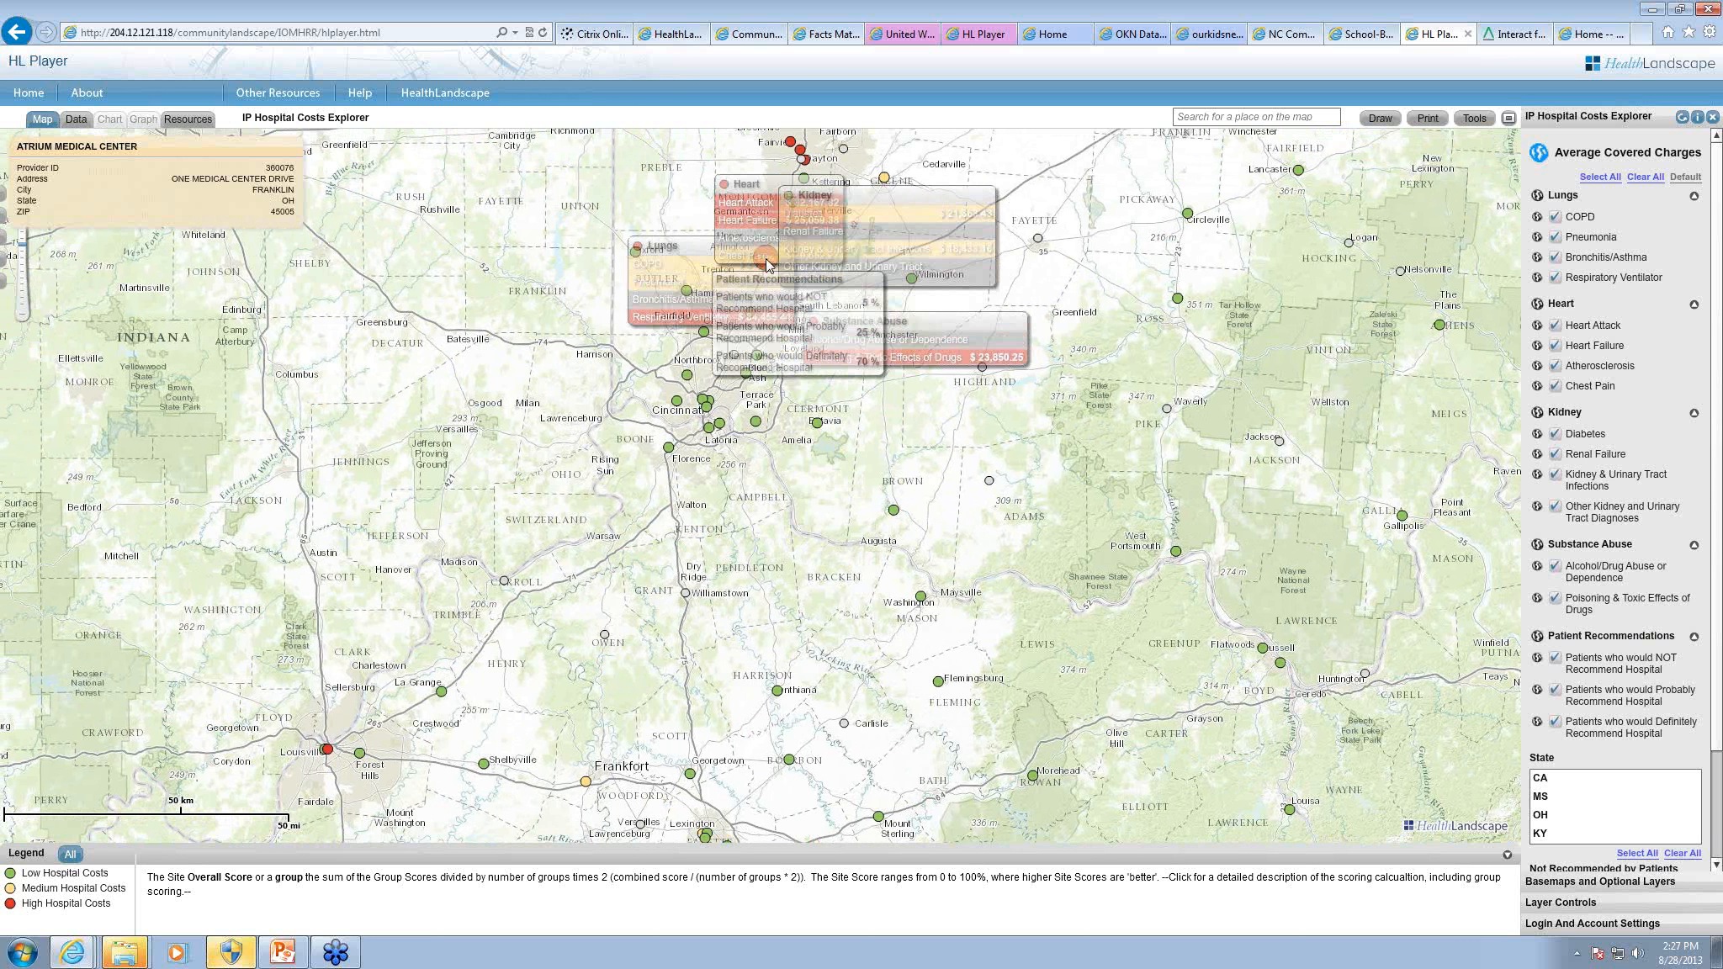
drag(780, 282, 785, 343)
mouse_move(773, 321)
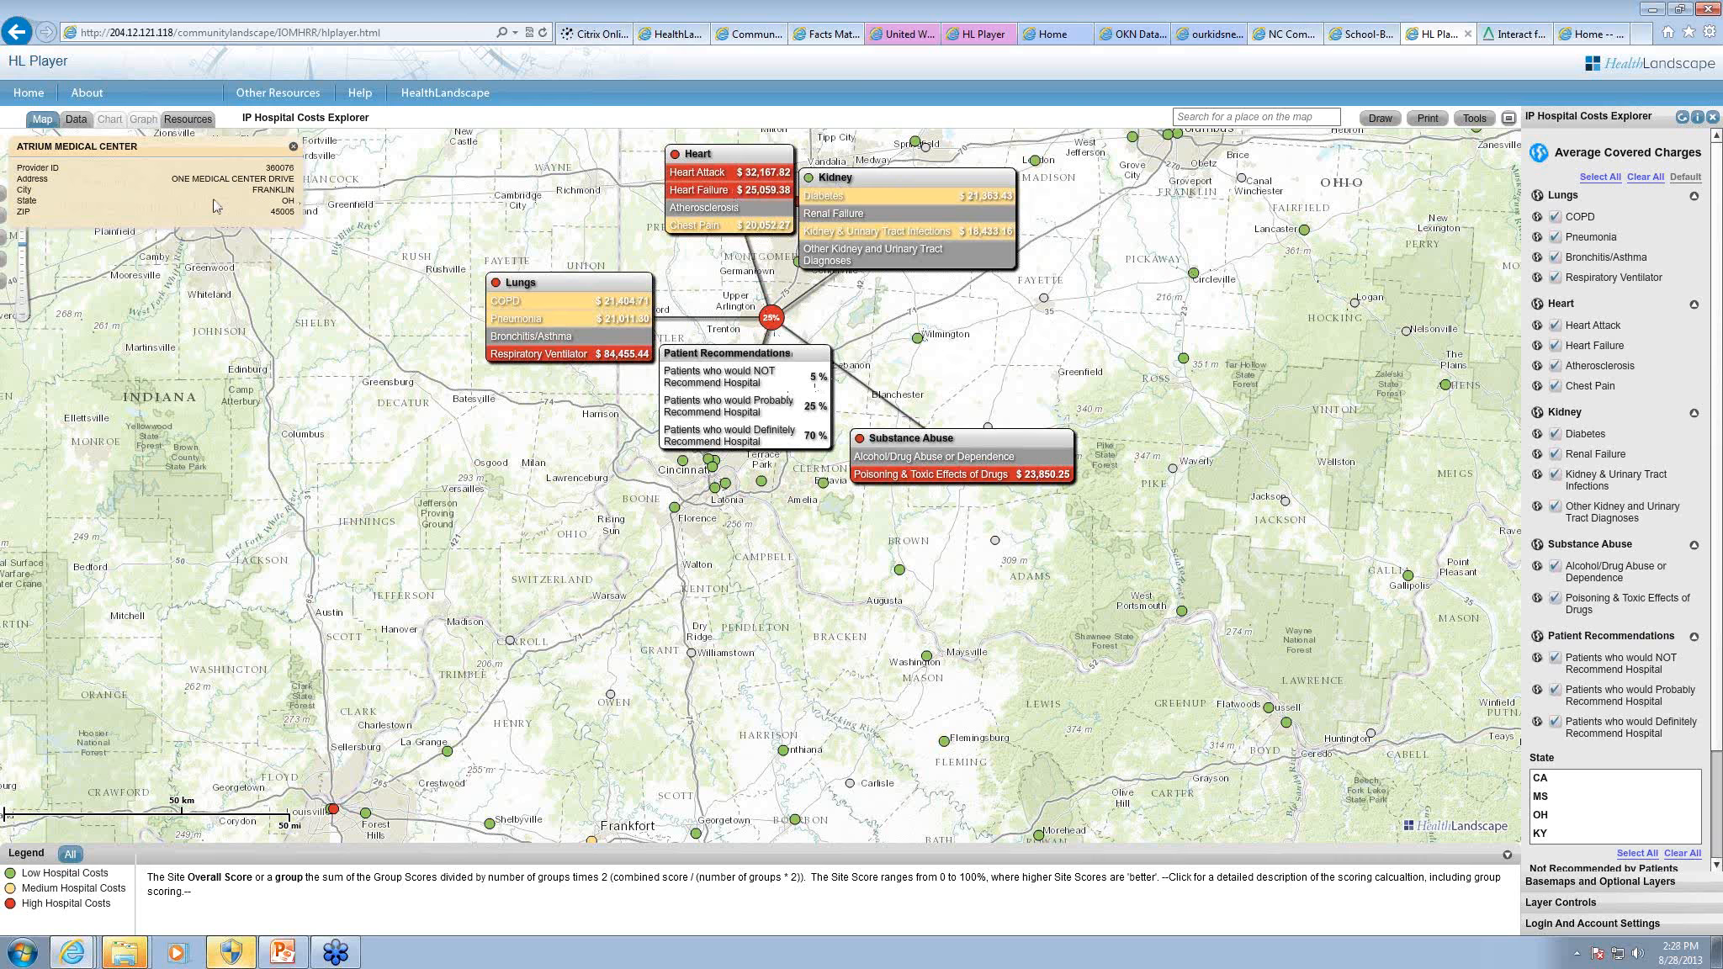
click(293, 146)
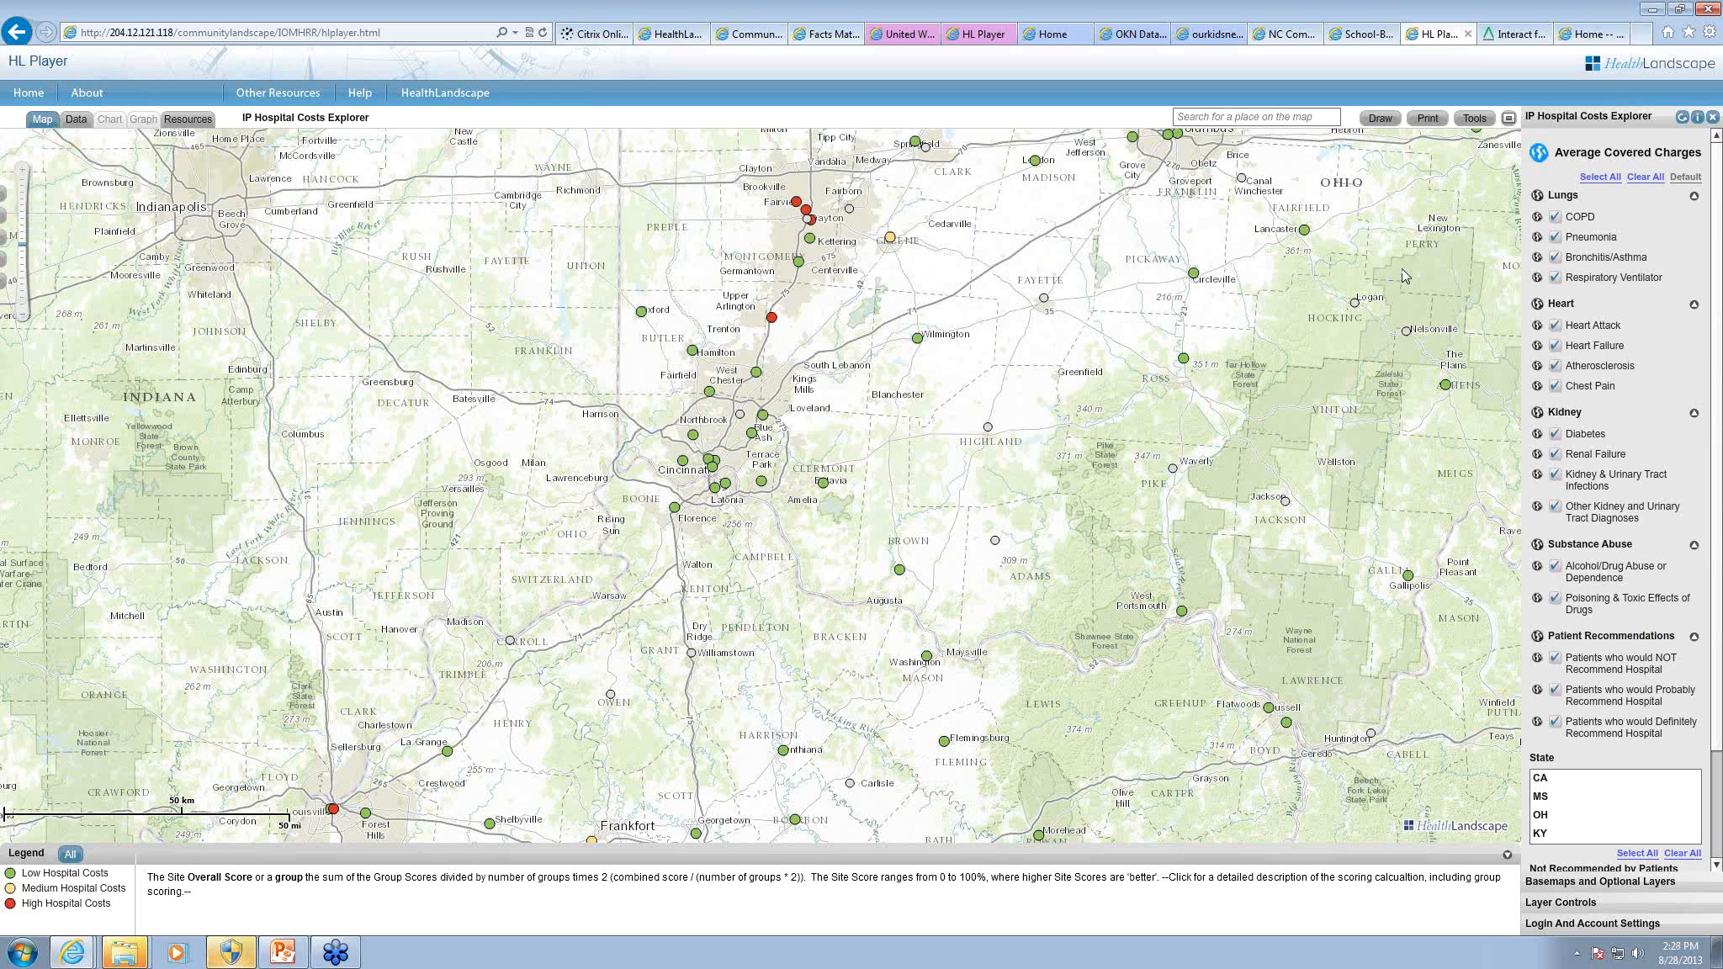
Step: Score the hospitals by the Heart group only and examine Good Samaritan Hospital's heart charges in Cincinnati
click(1539, 304)
mouse_move(710, 461)
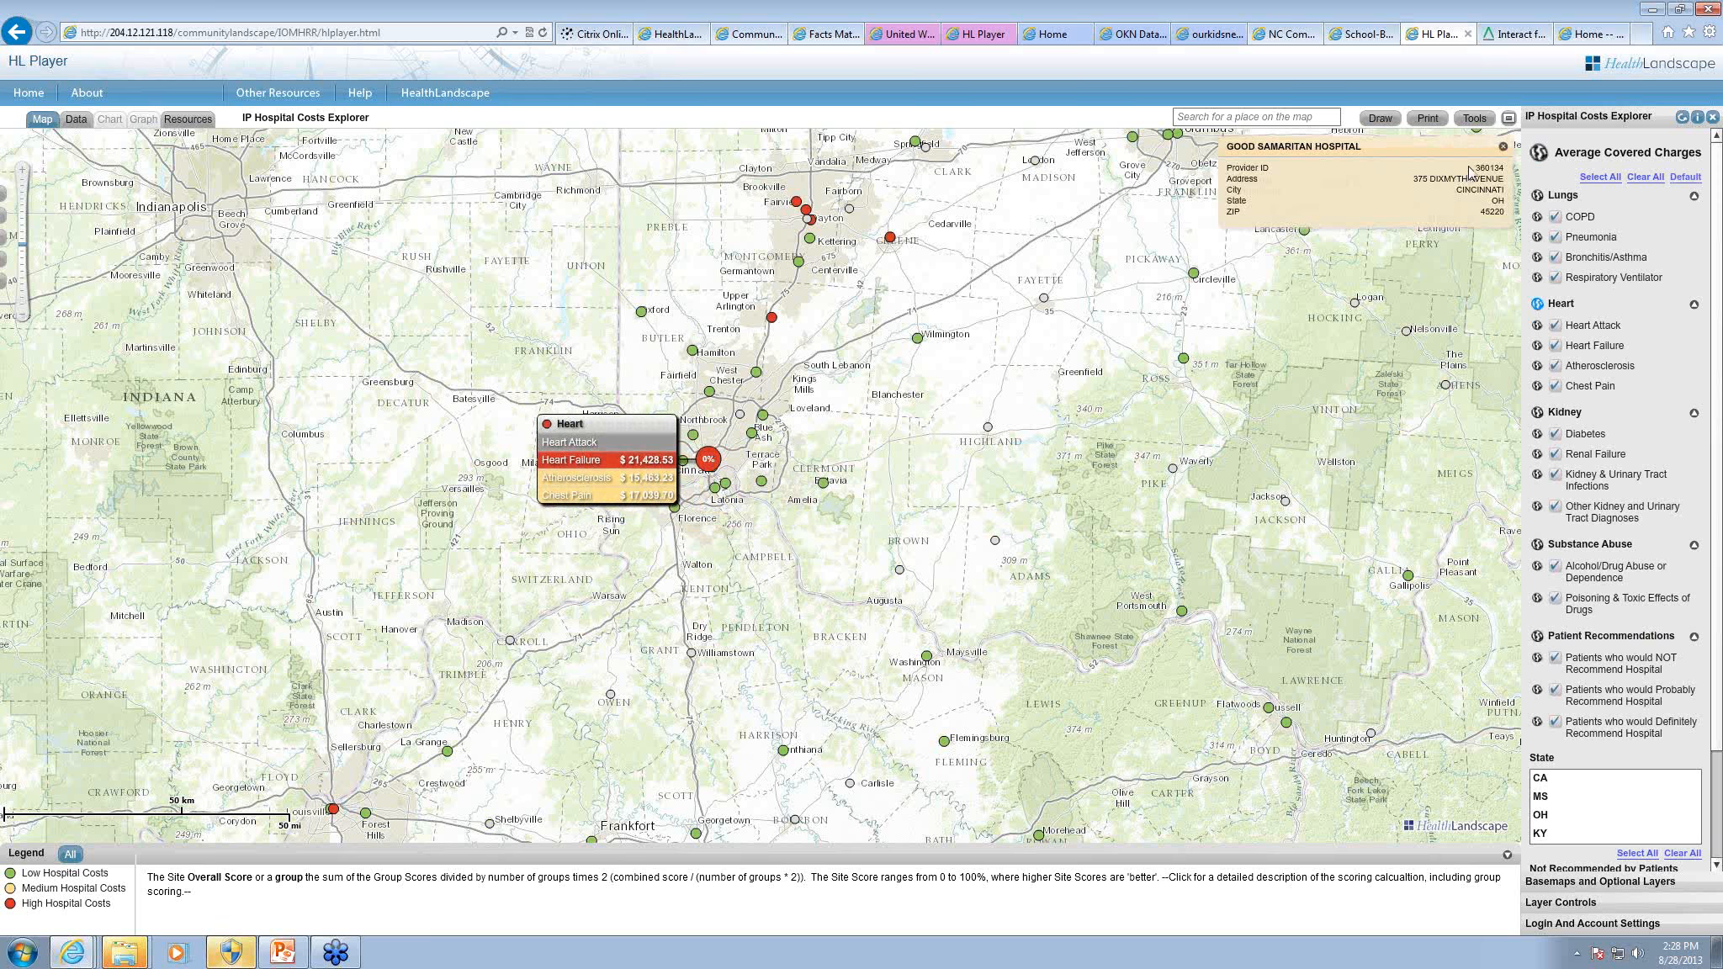
click(1503, 146)
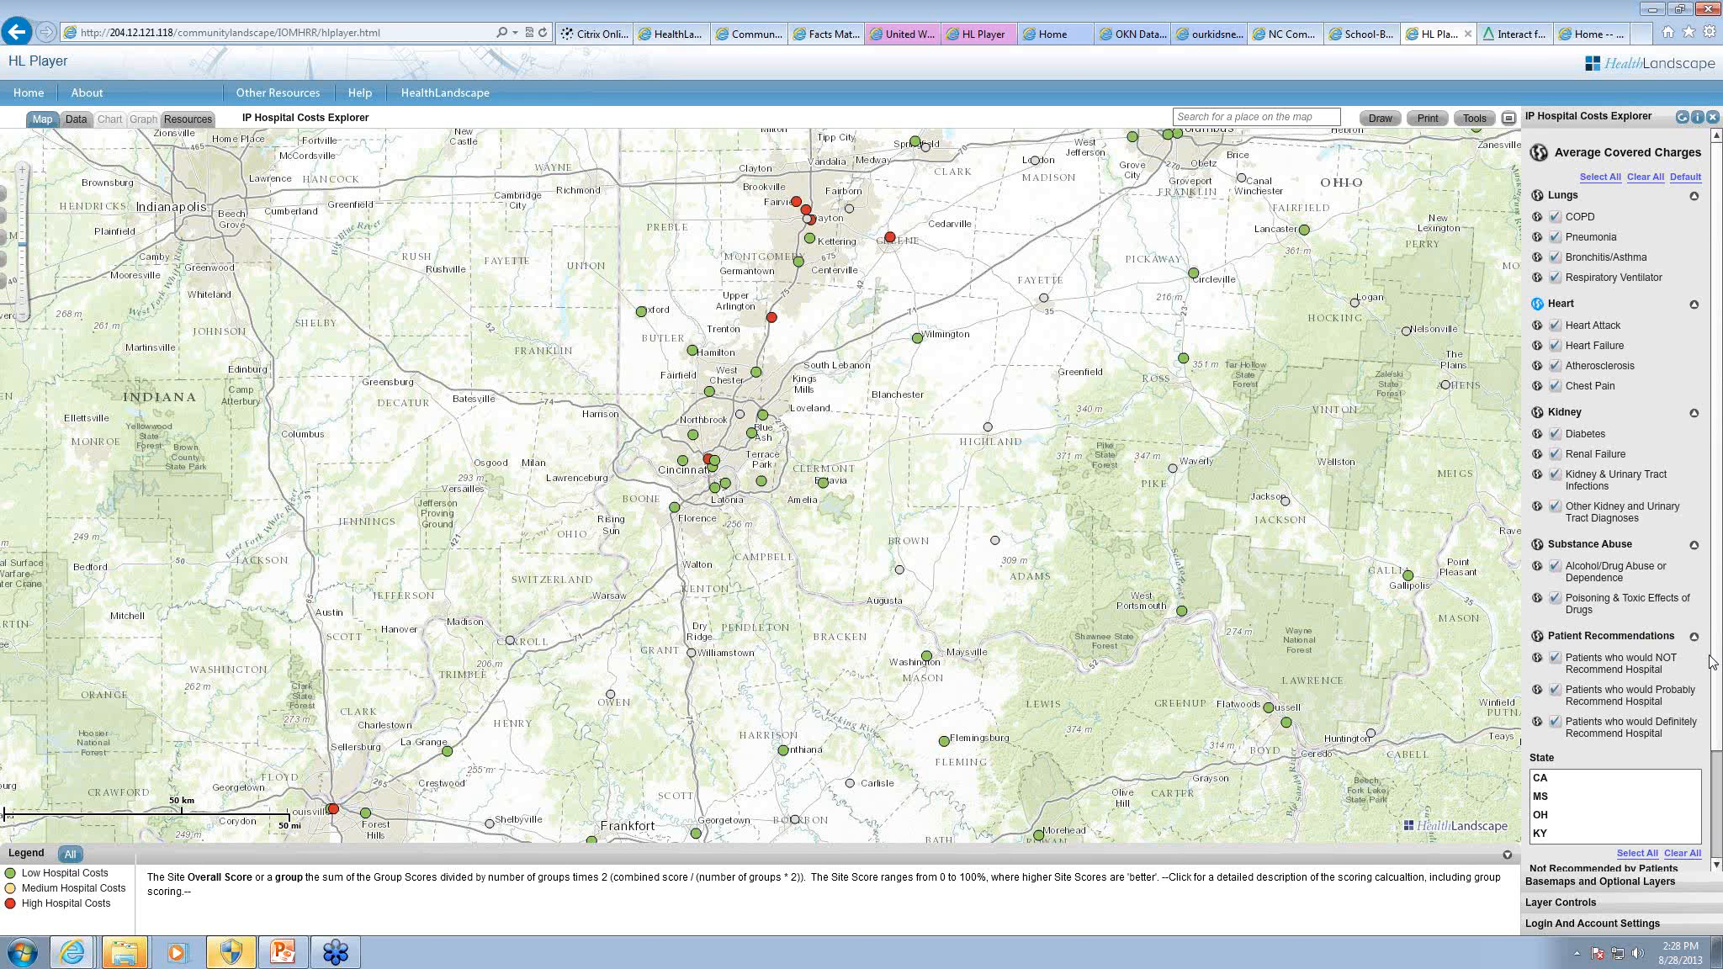
Step: Filter the hospitals to the state OH and show a wider area of Ohio on the map
scroll(1712, 662, down, 2)
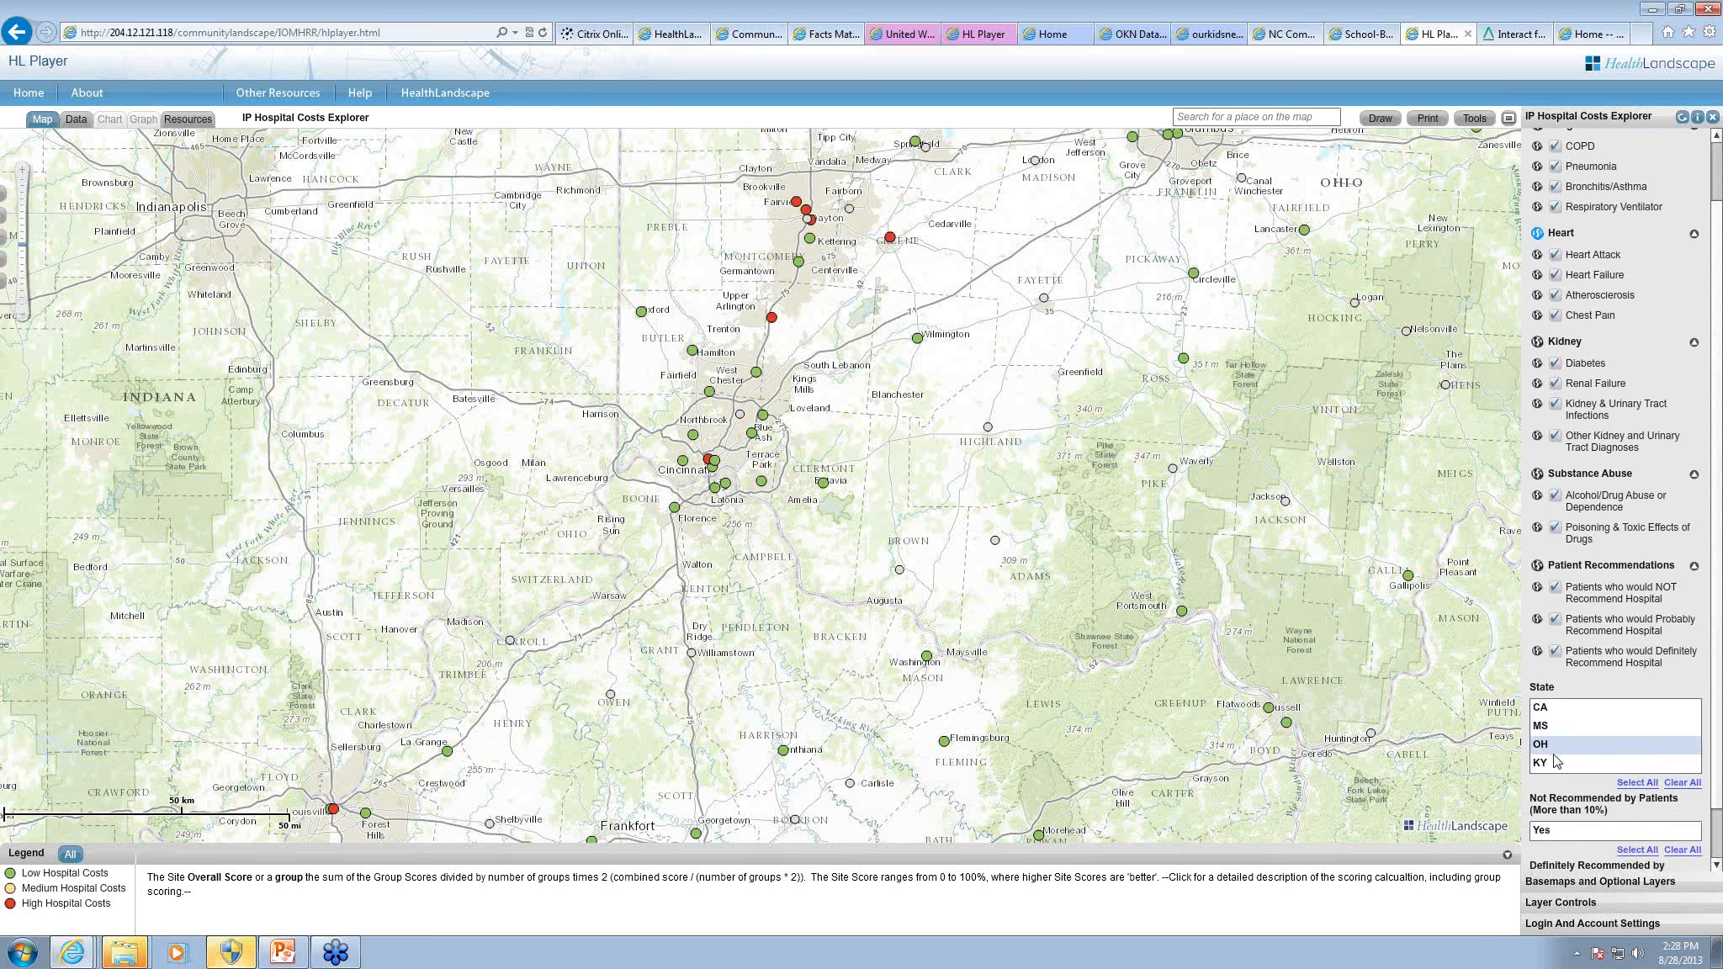
click(1546, 745)
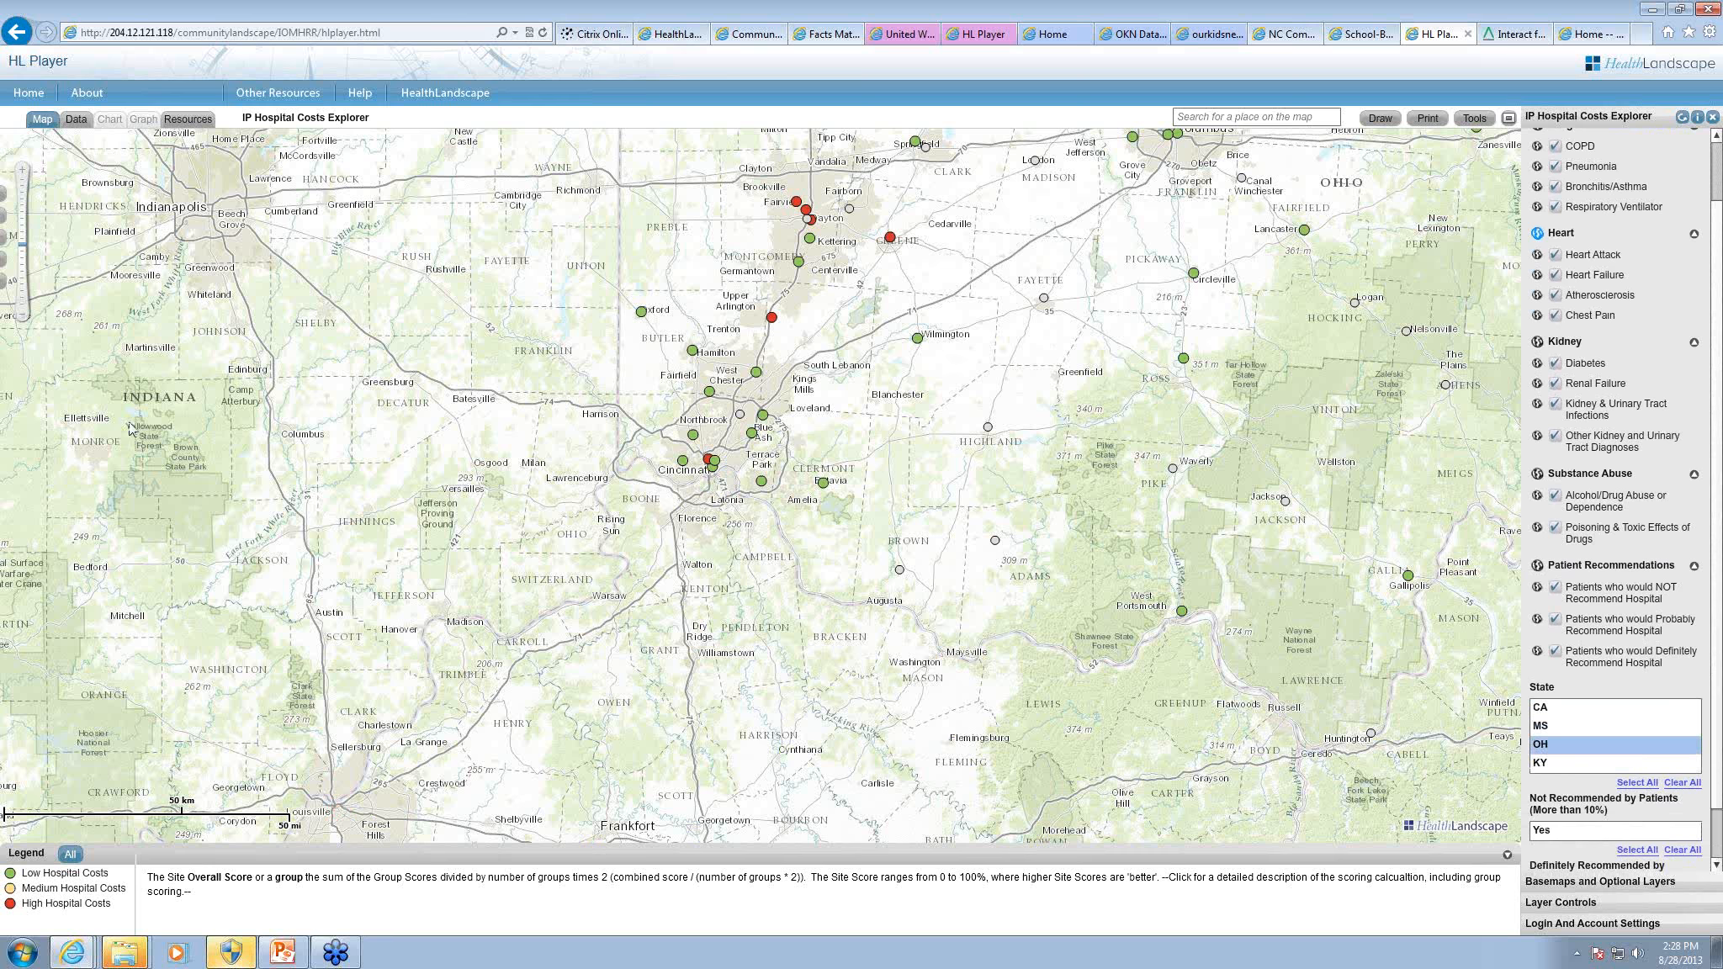
click(24, 319)
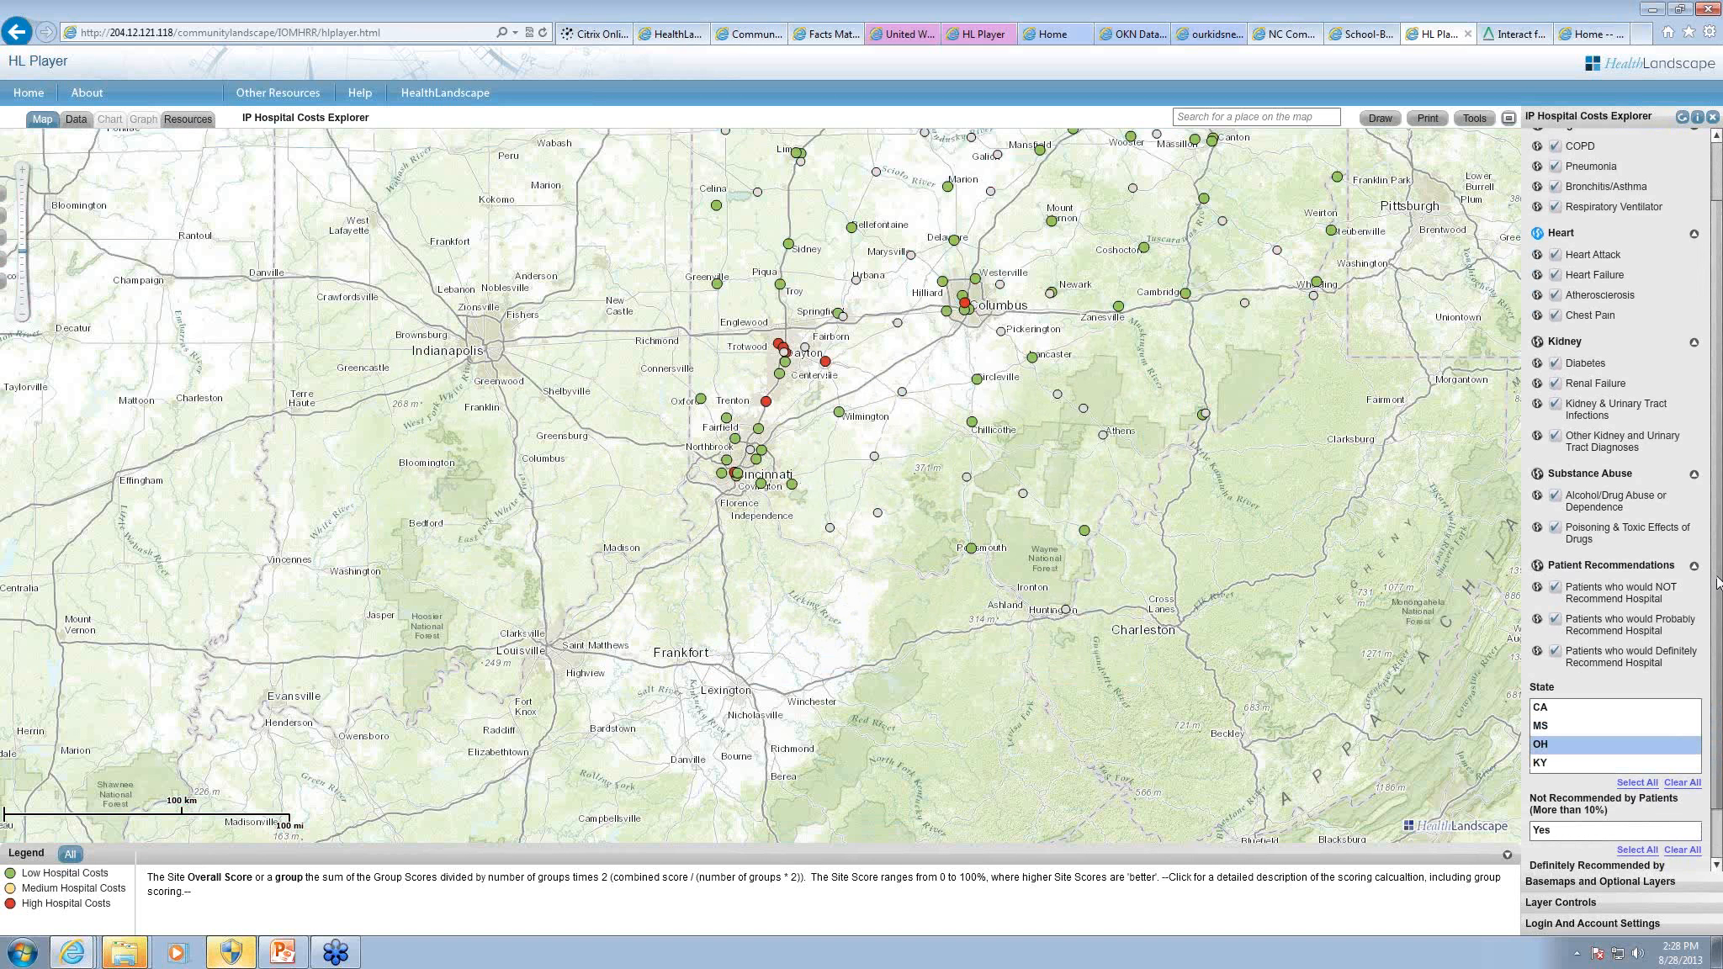
Step: Try the filter for hospitals not recommended by more than 10% of patients, check the one near Dayton, and clear the filter
scroll(1718, 690, down, 2)
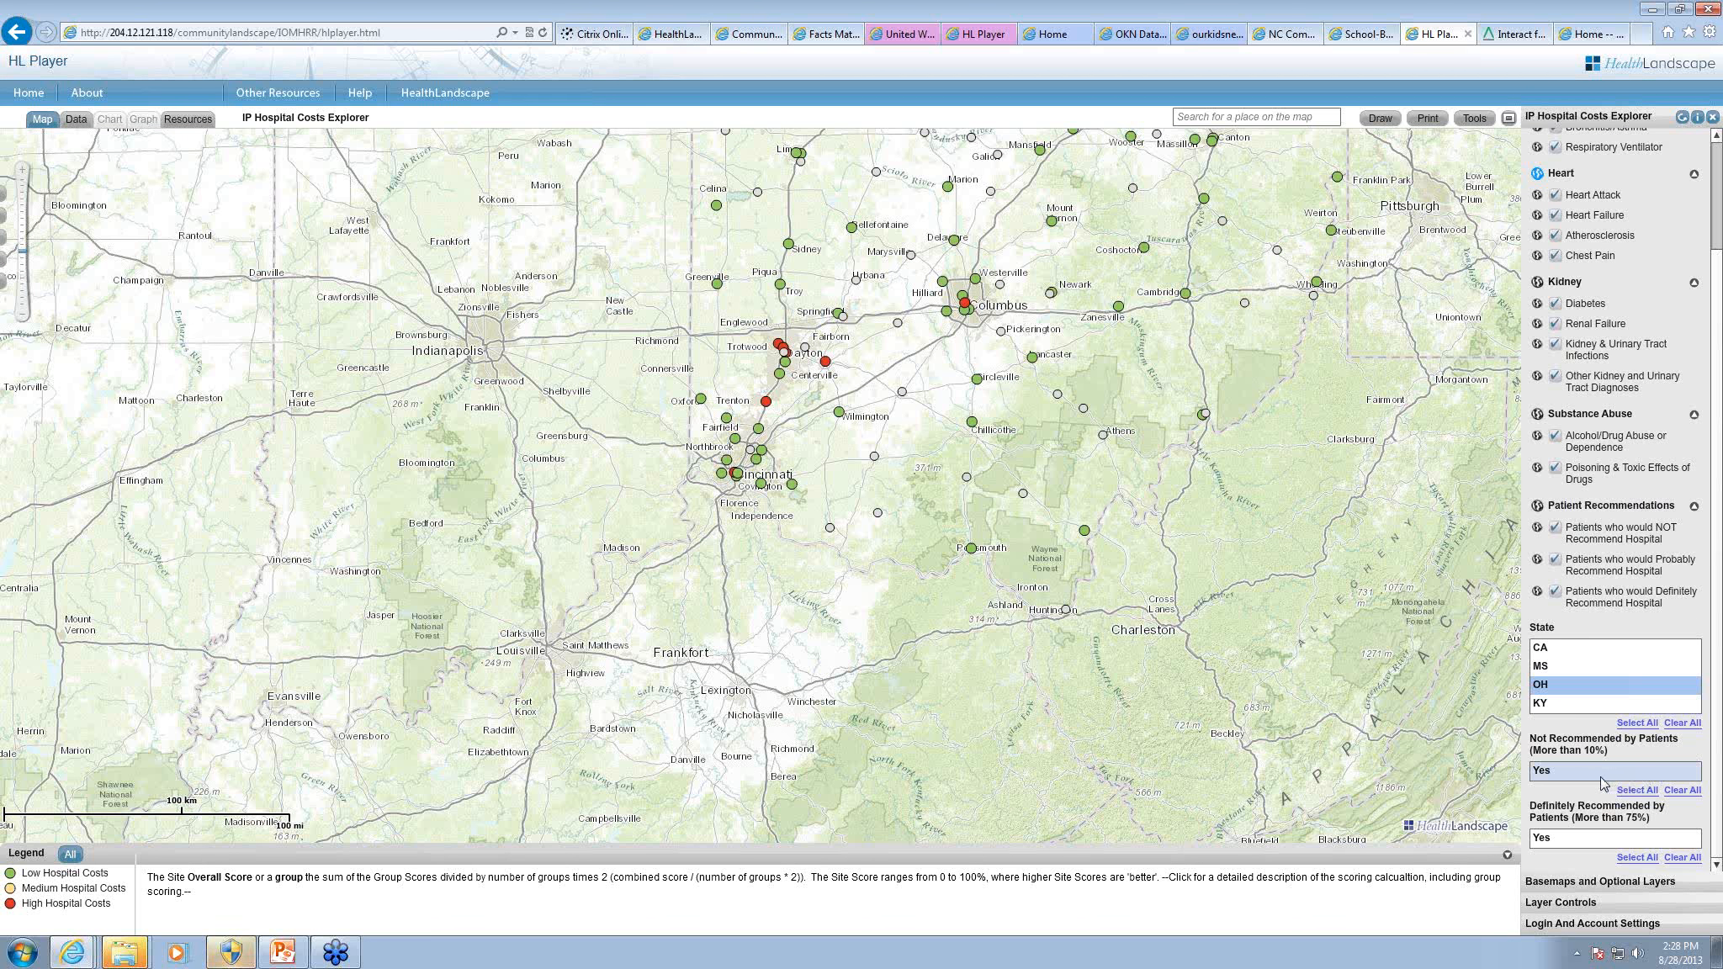
click(1550, 773)
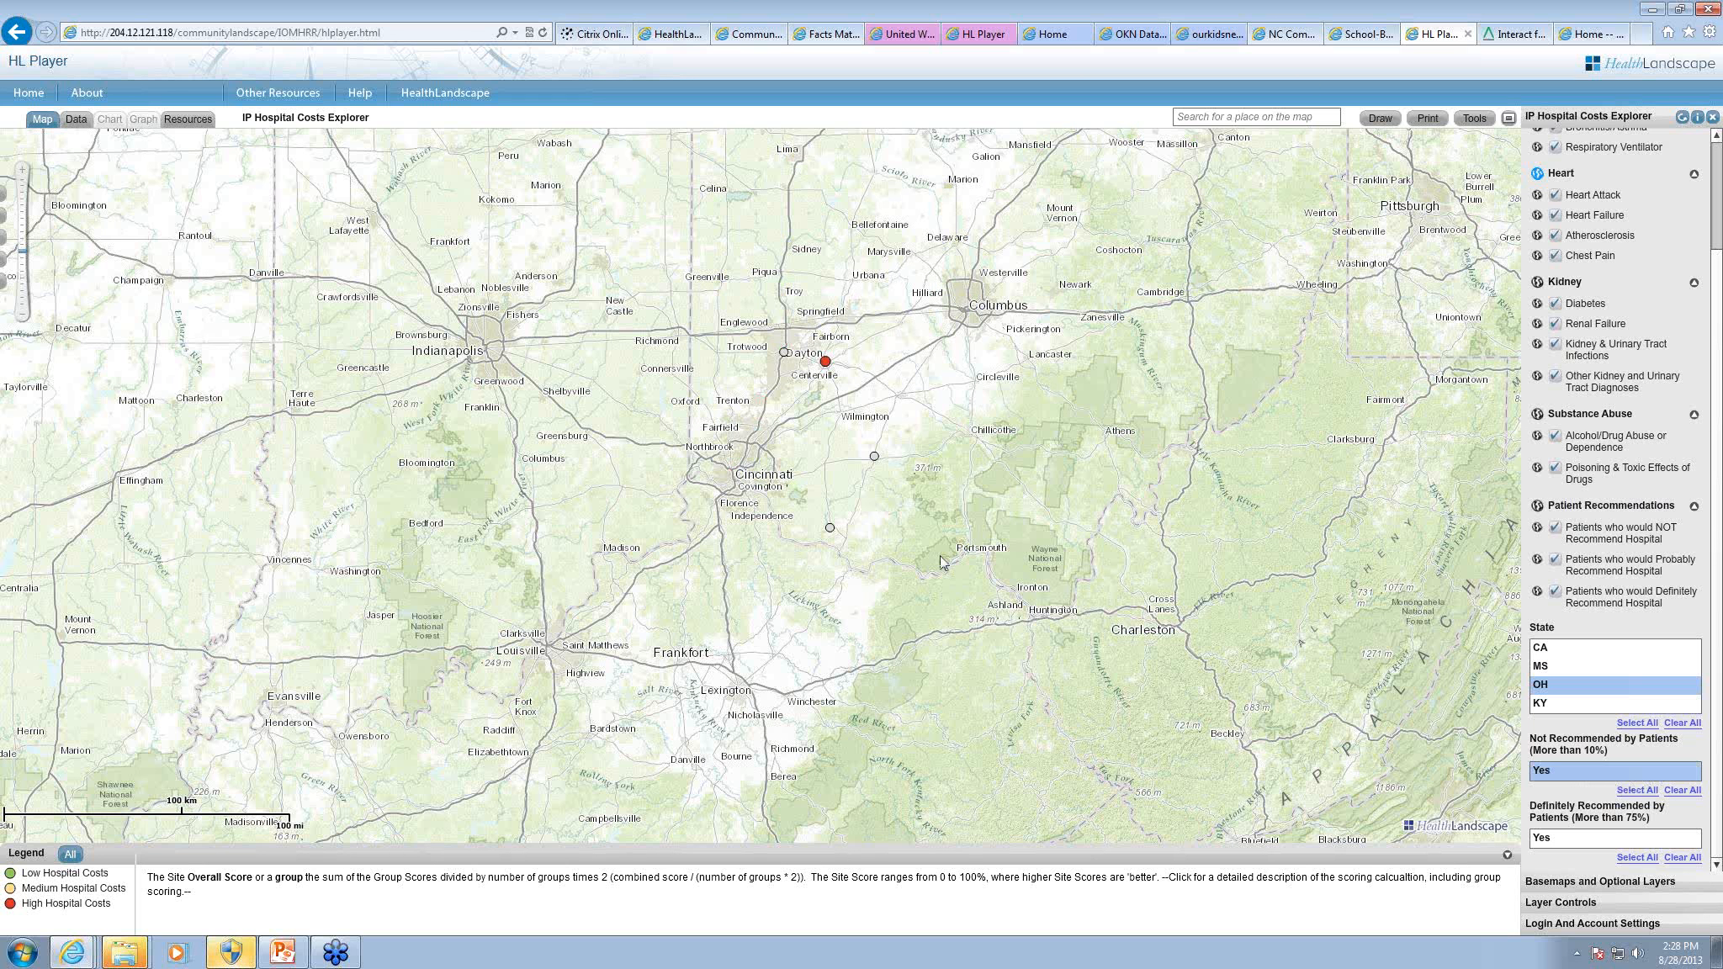
mouse_move(826, 362)
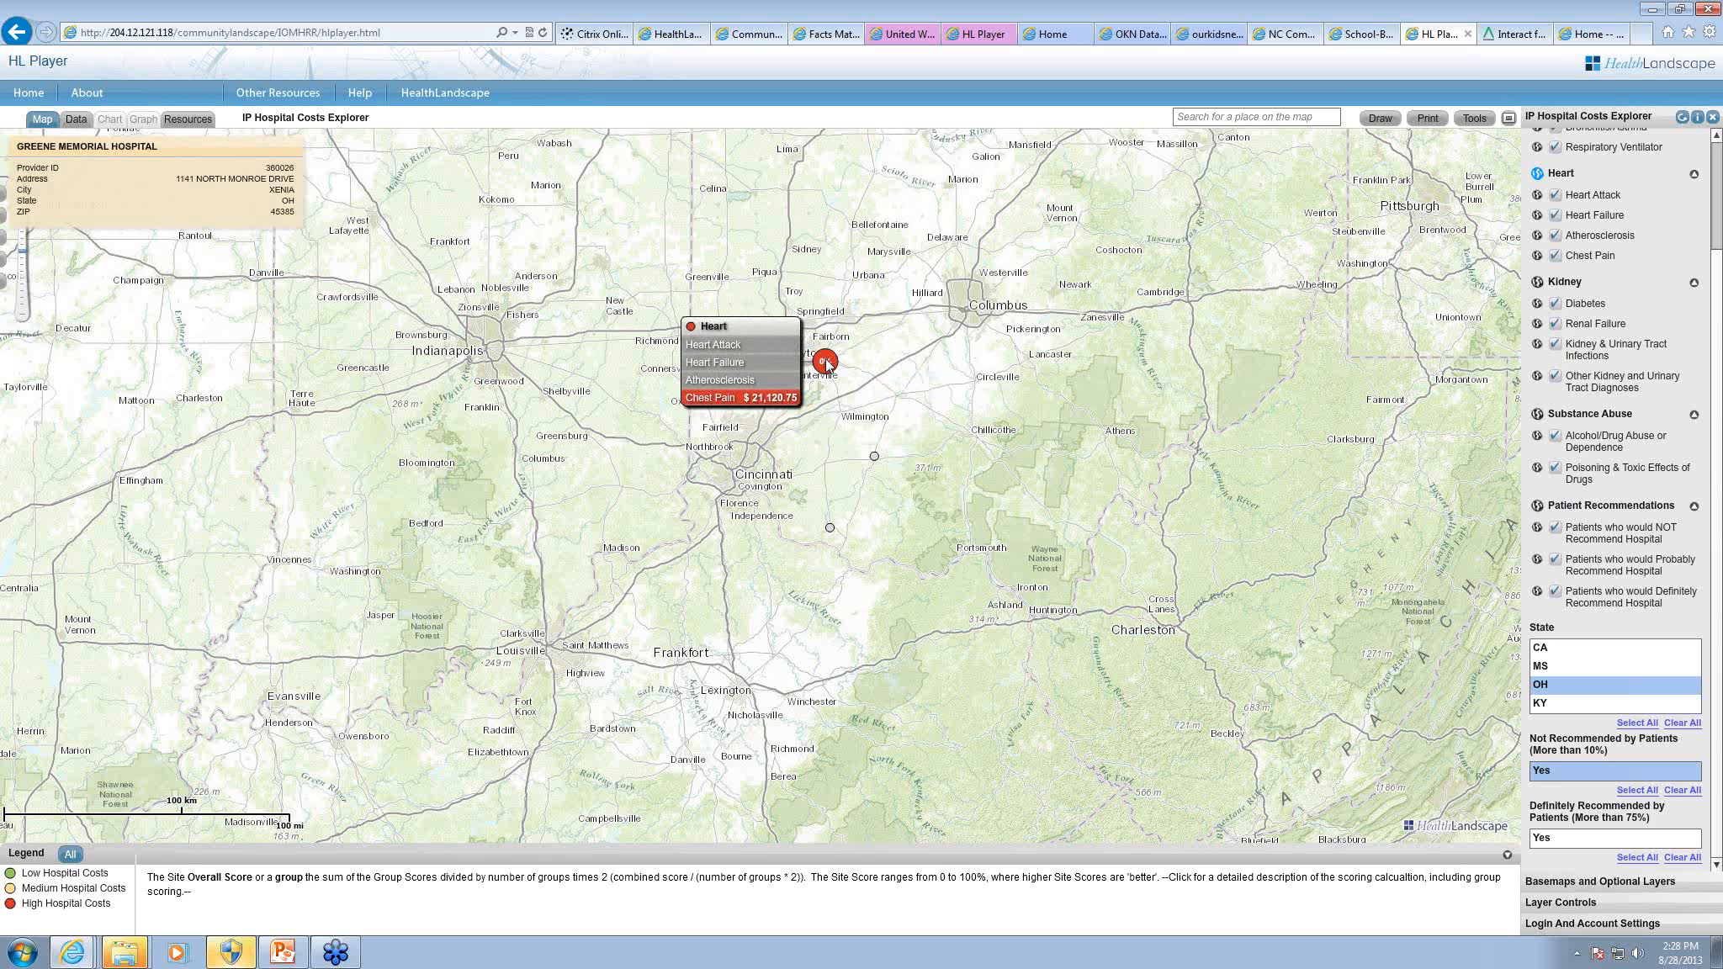
click(1693, 791)
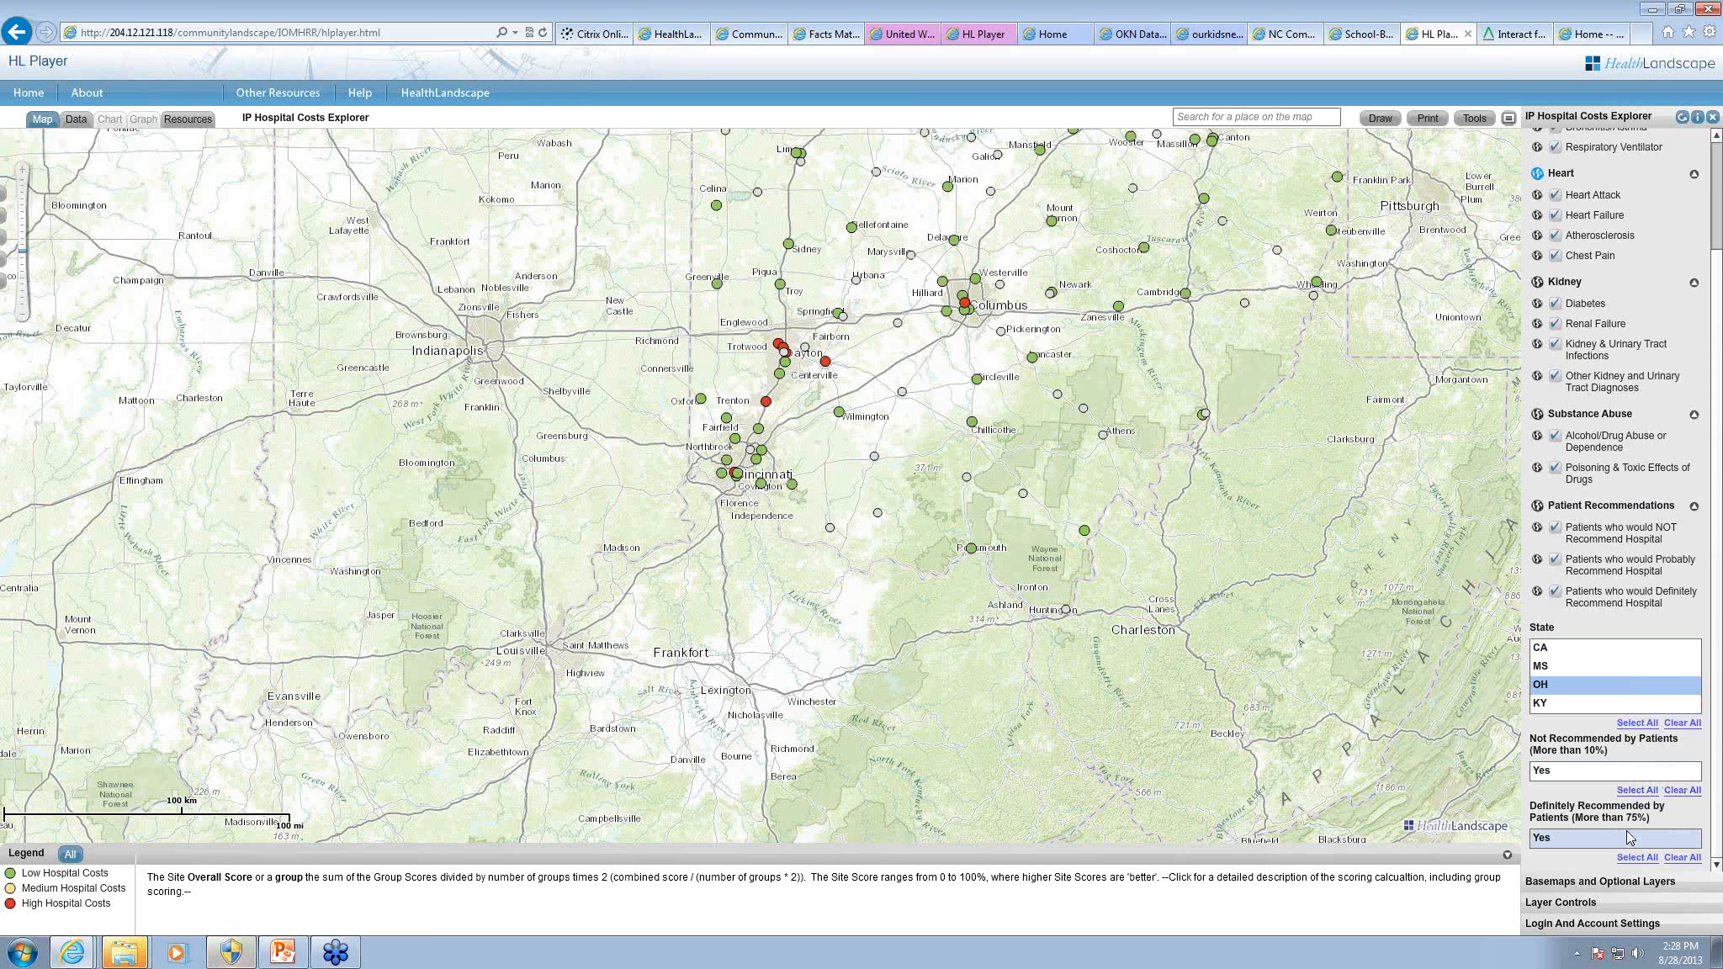
Step: Filter to hospitals definitely recommended by more than 75% of patients and score them by overall Average Covered Charges
click(1545, 839)
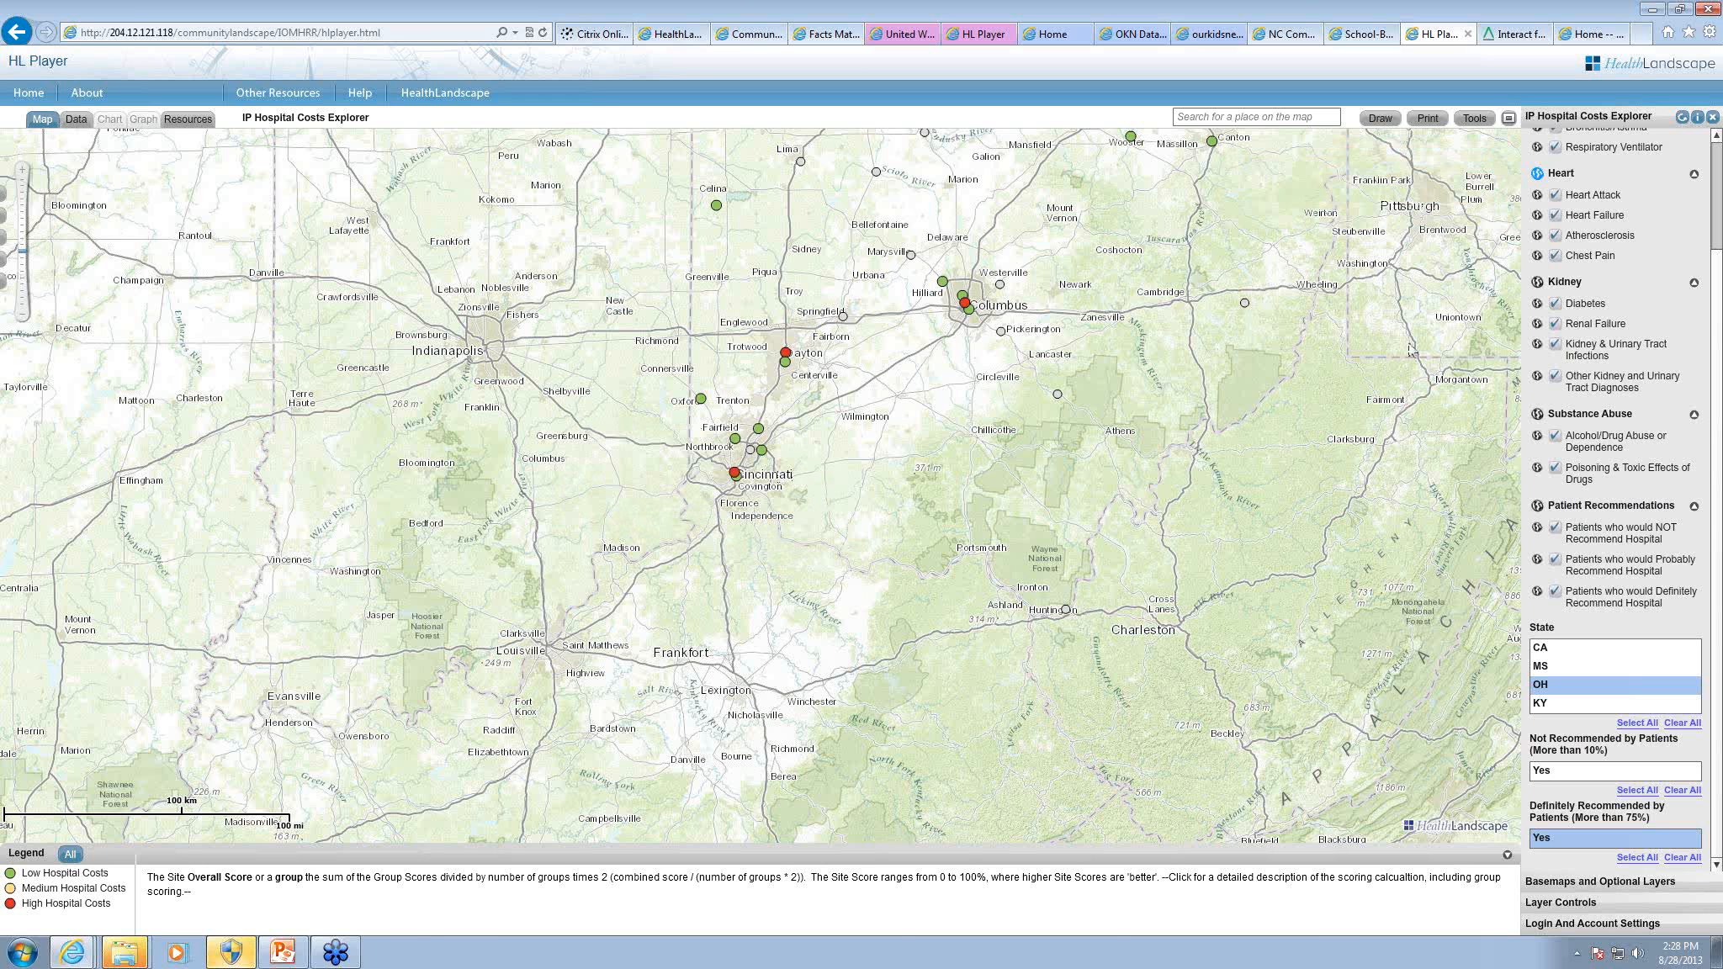
drag(1717, 331, 1717, 229)
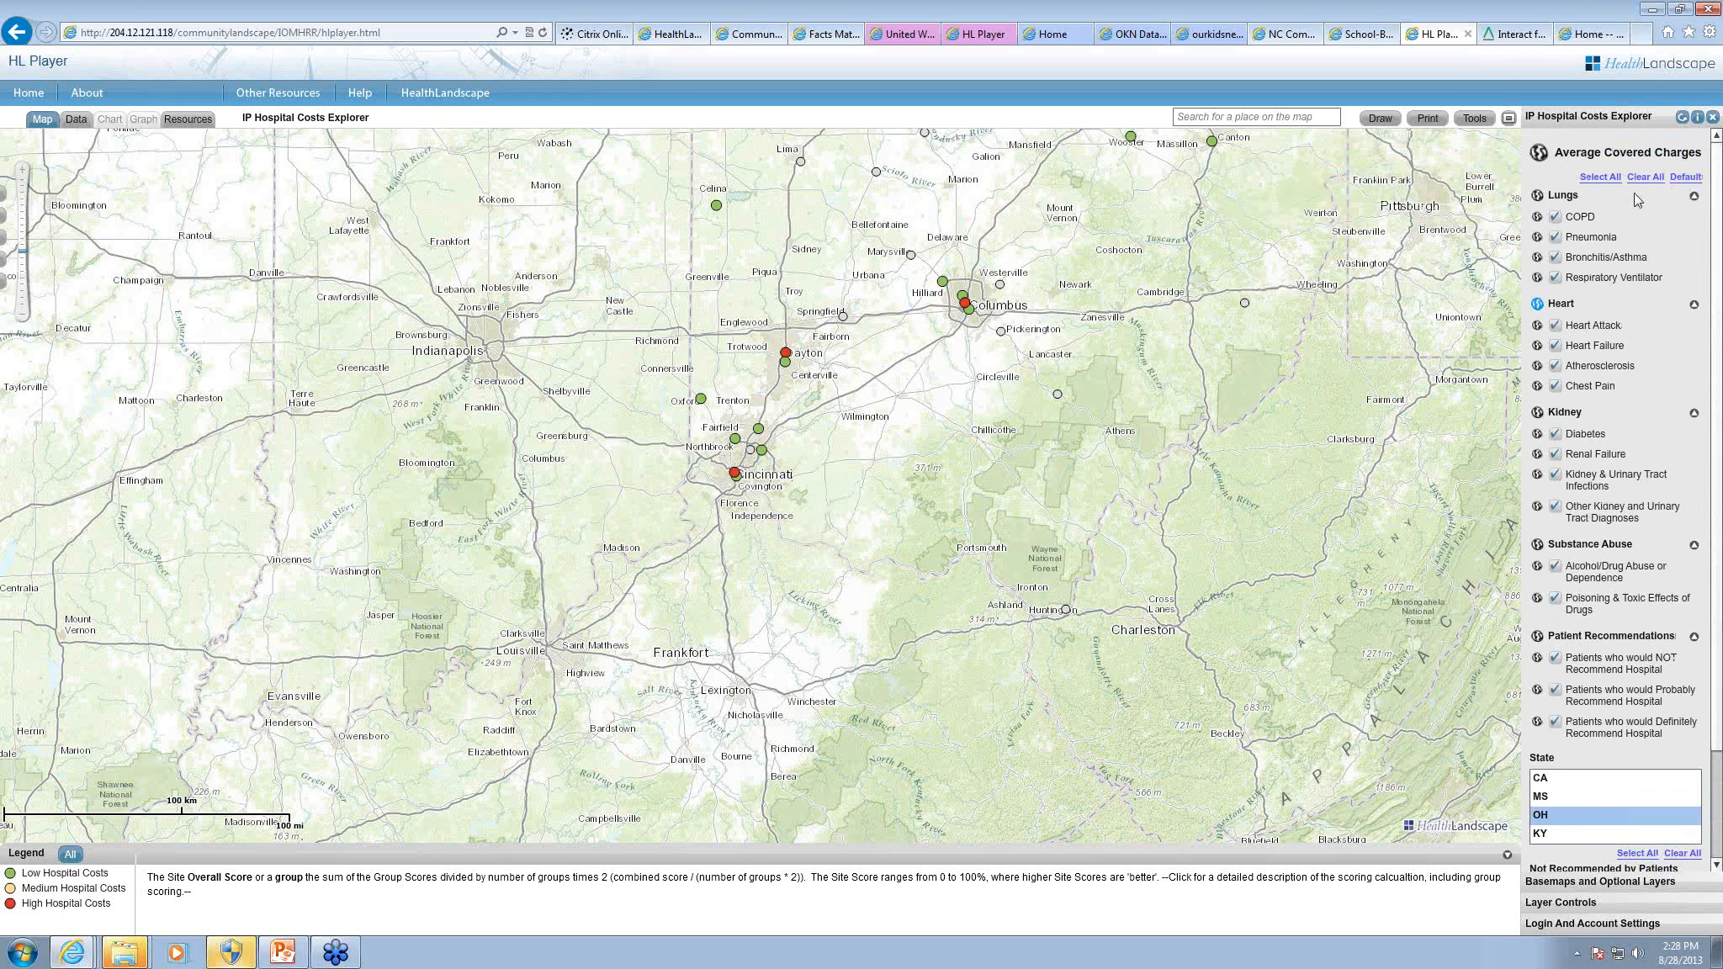
click(1539, 155)
Step: Add the Medicare Data Portal tool and map the Medicare Population indicator Percent Eligible for Medicaid by HRR
click(1474, 117)
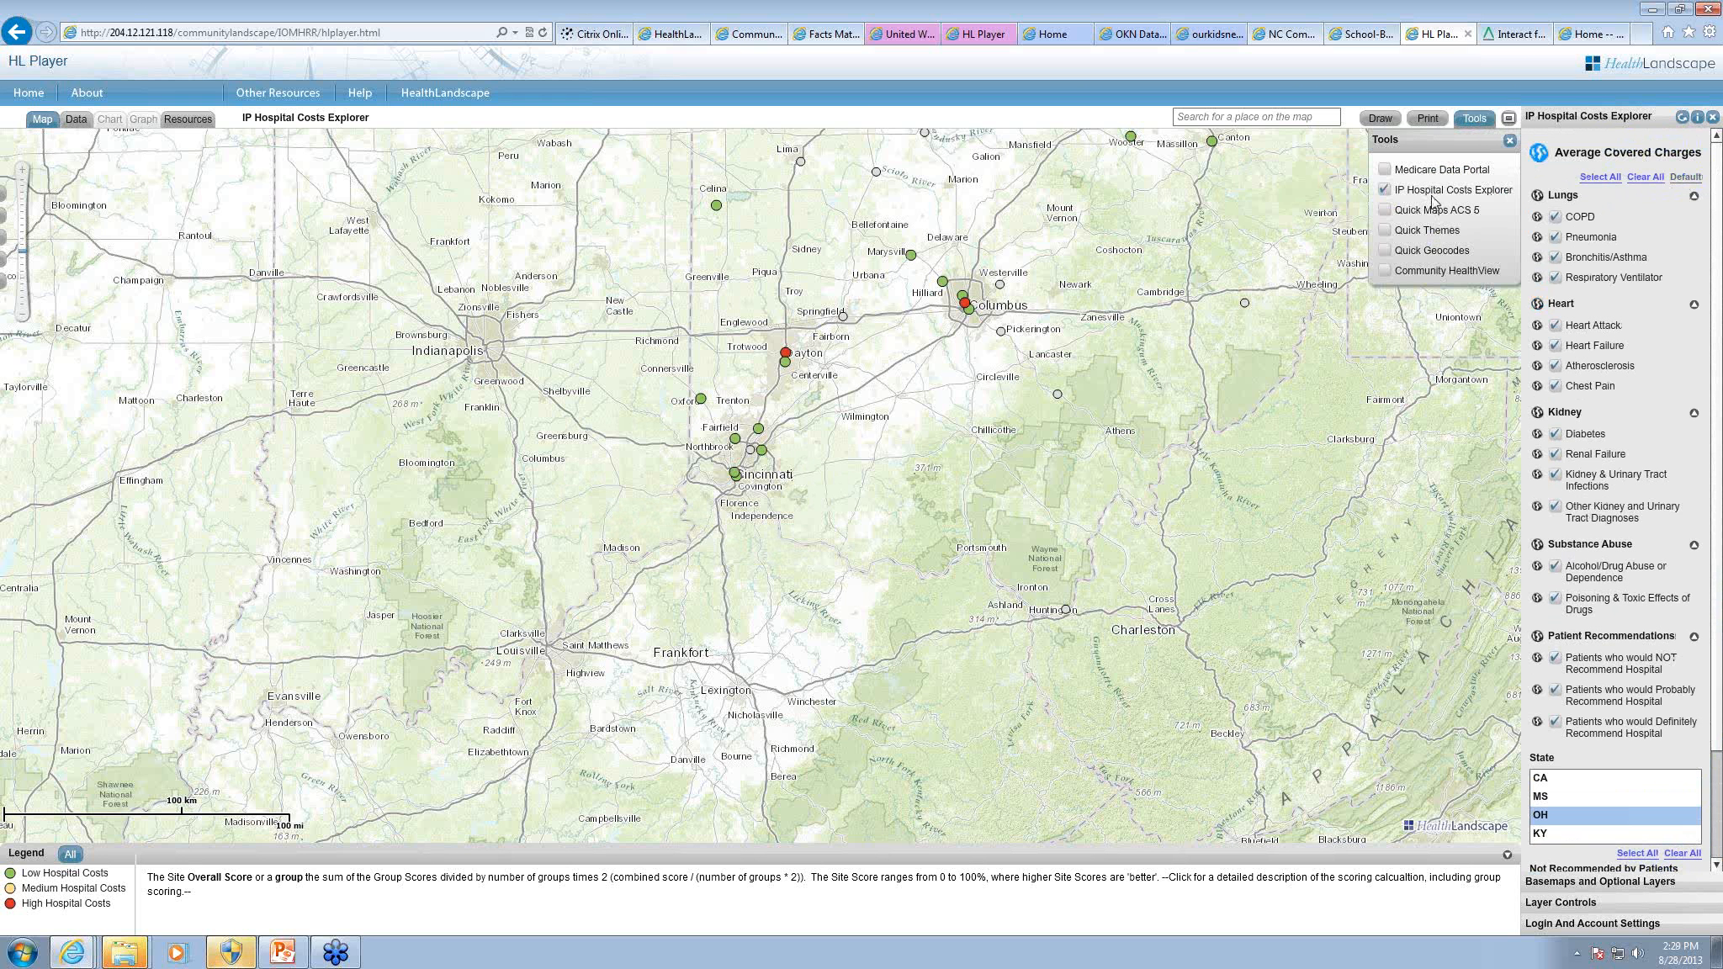
click(1385, 169)
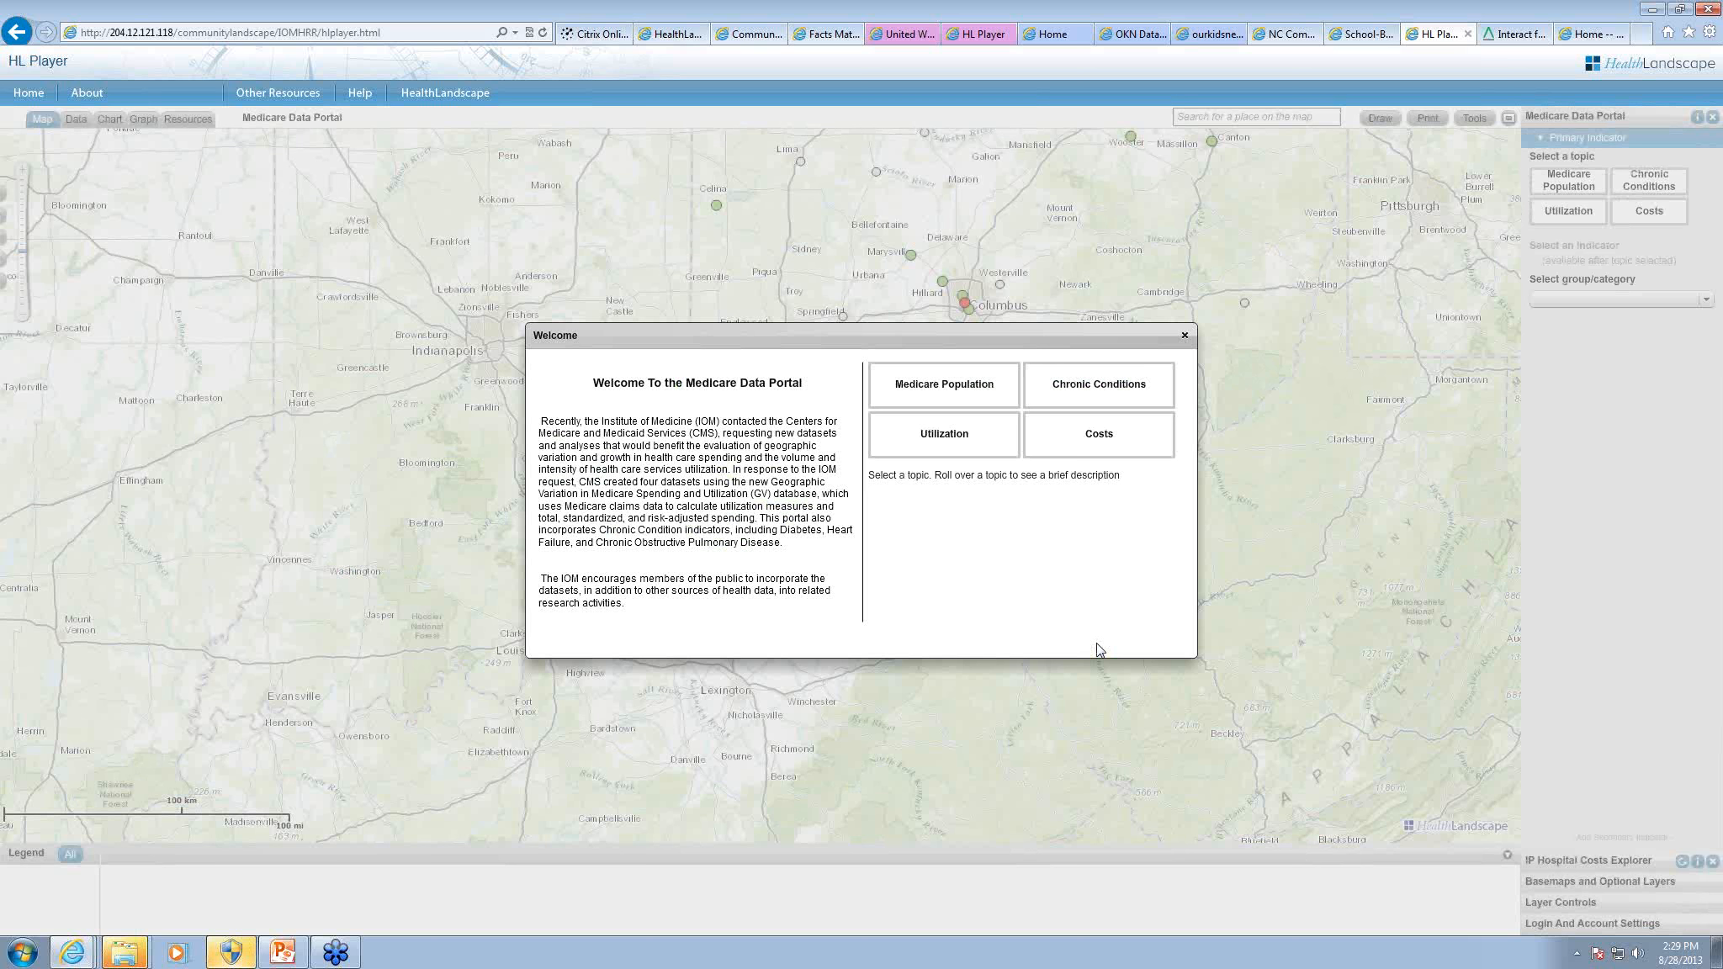
click(962, 389)
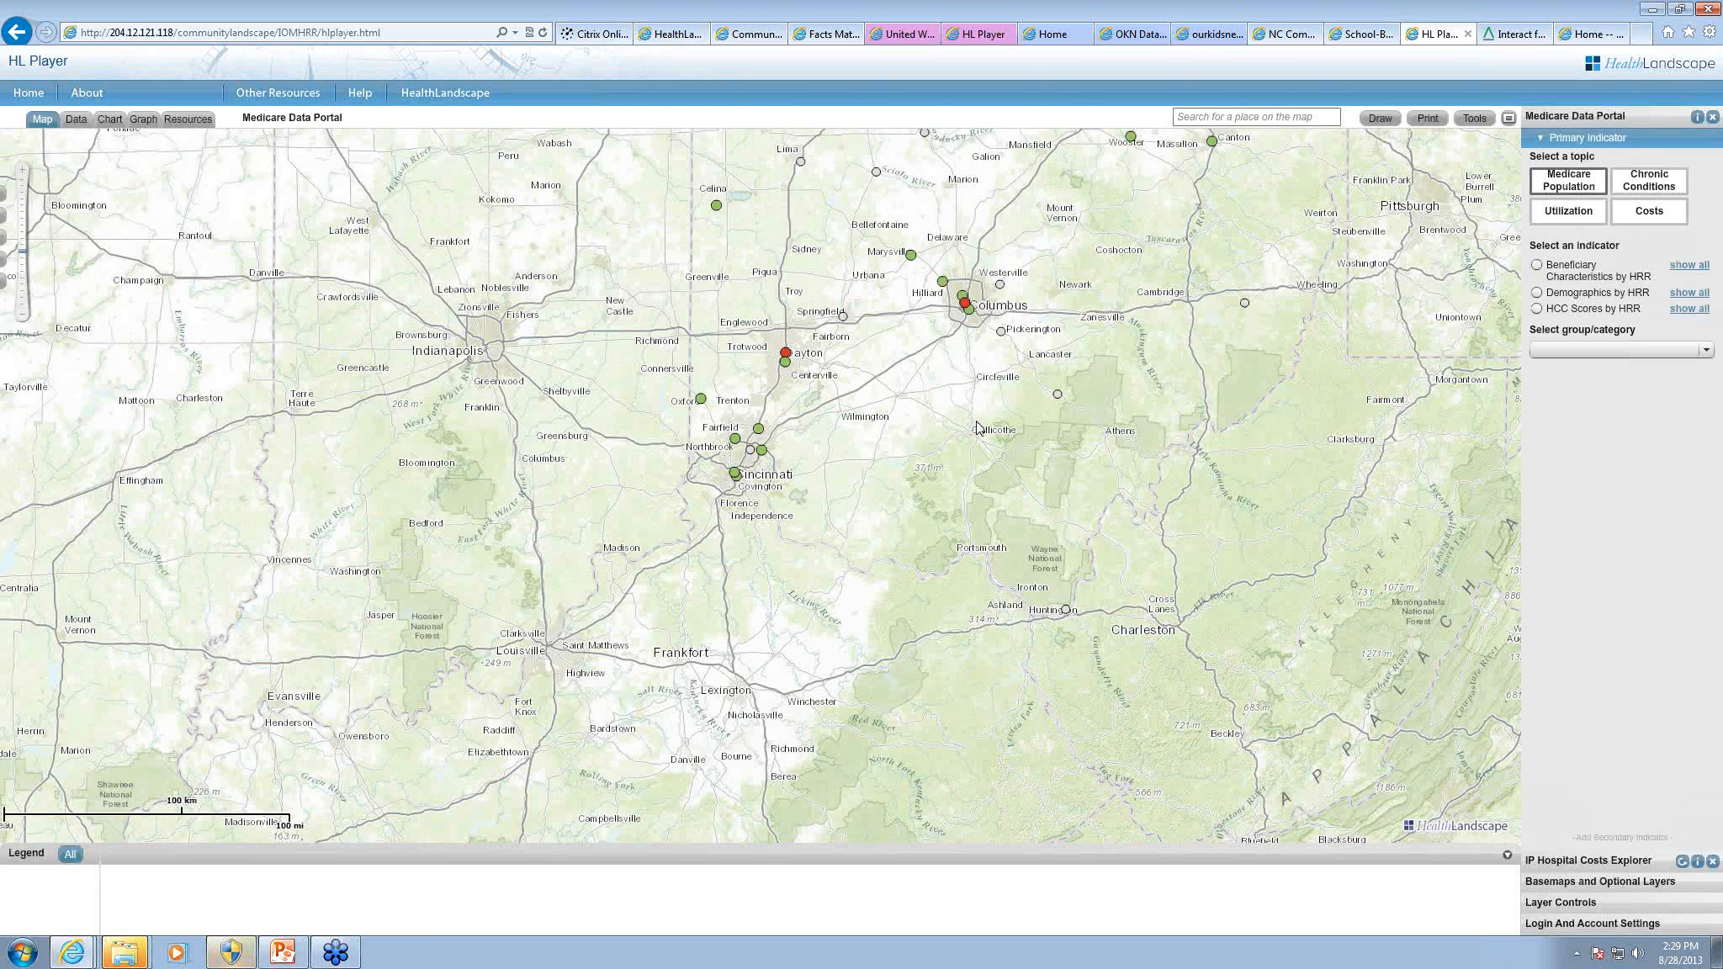
click(1536, 266)
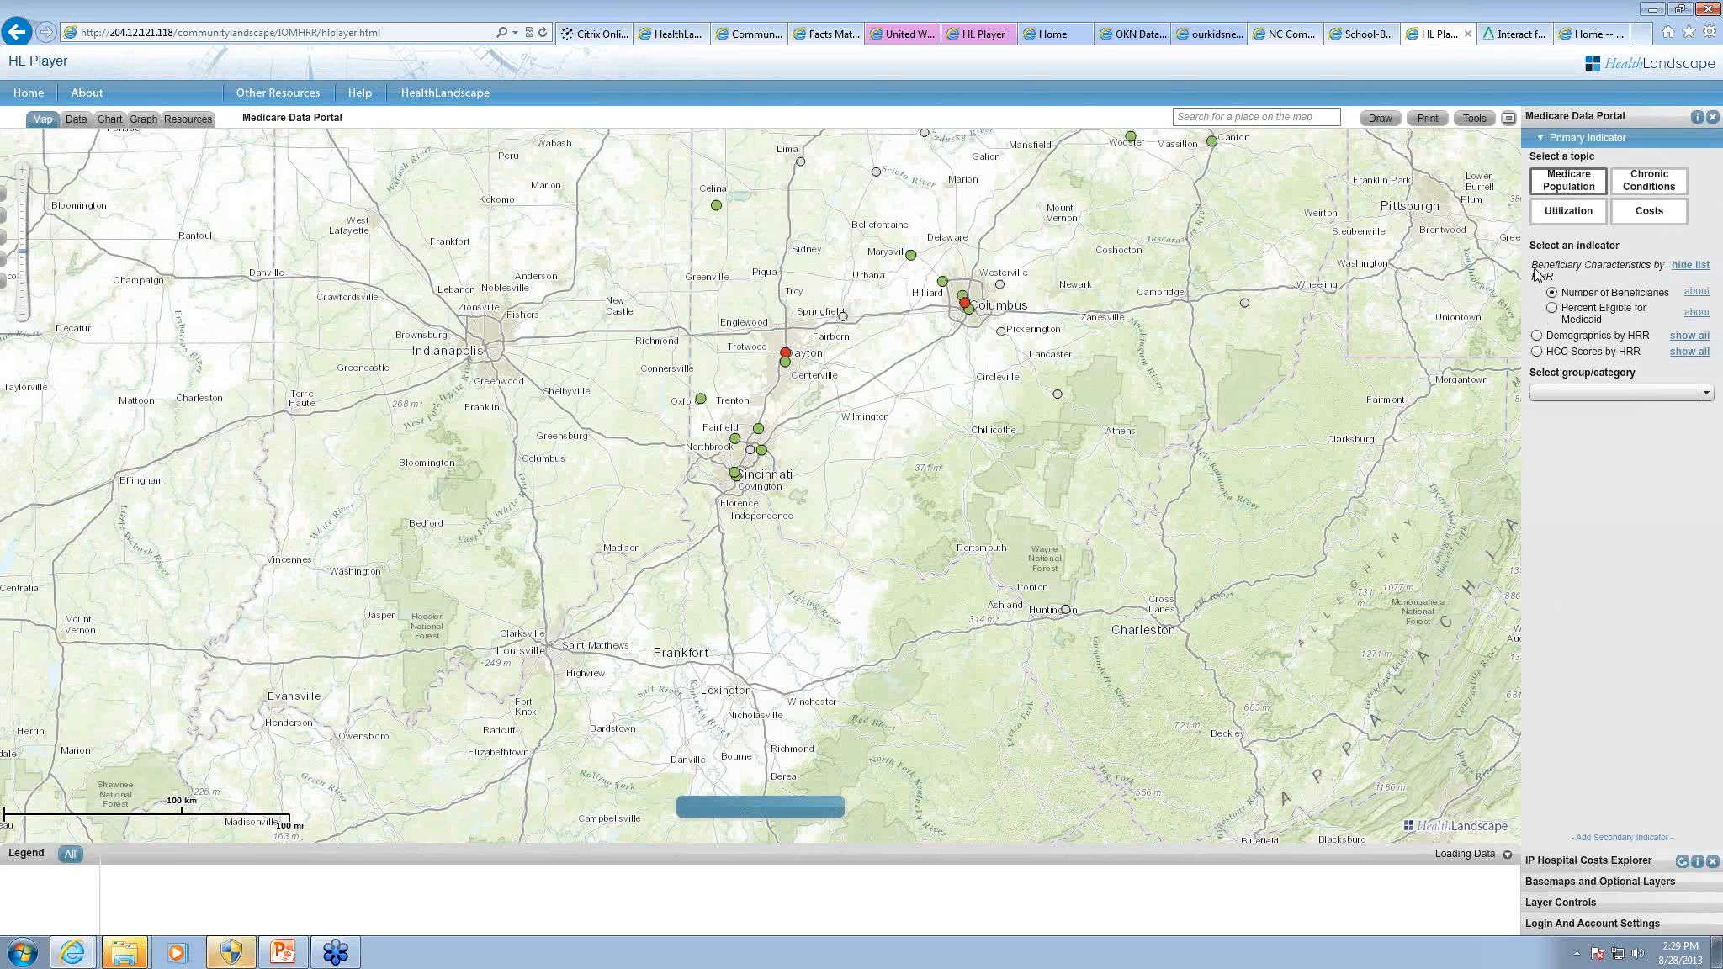
click(1552, 309)
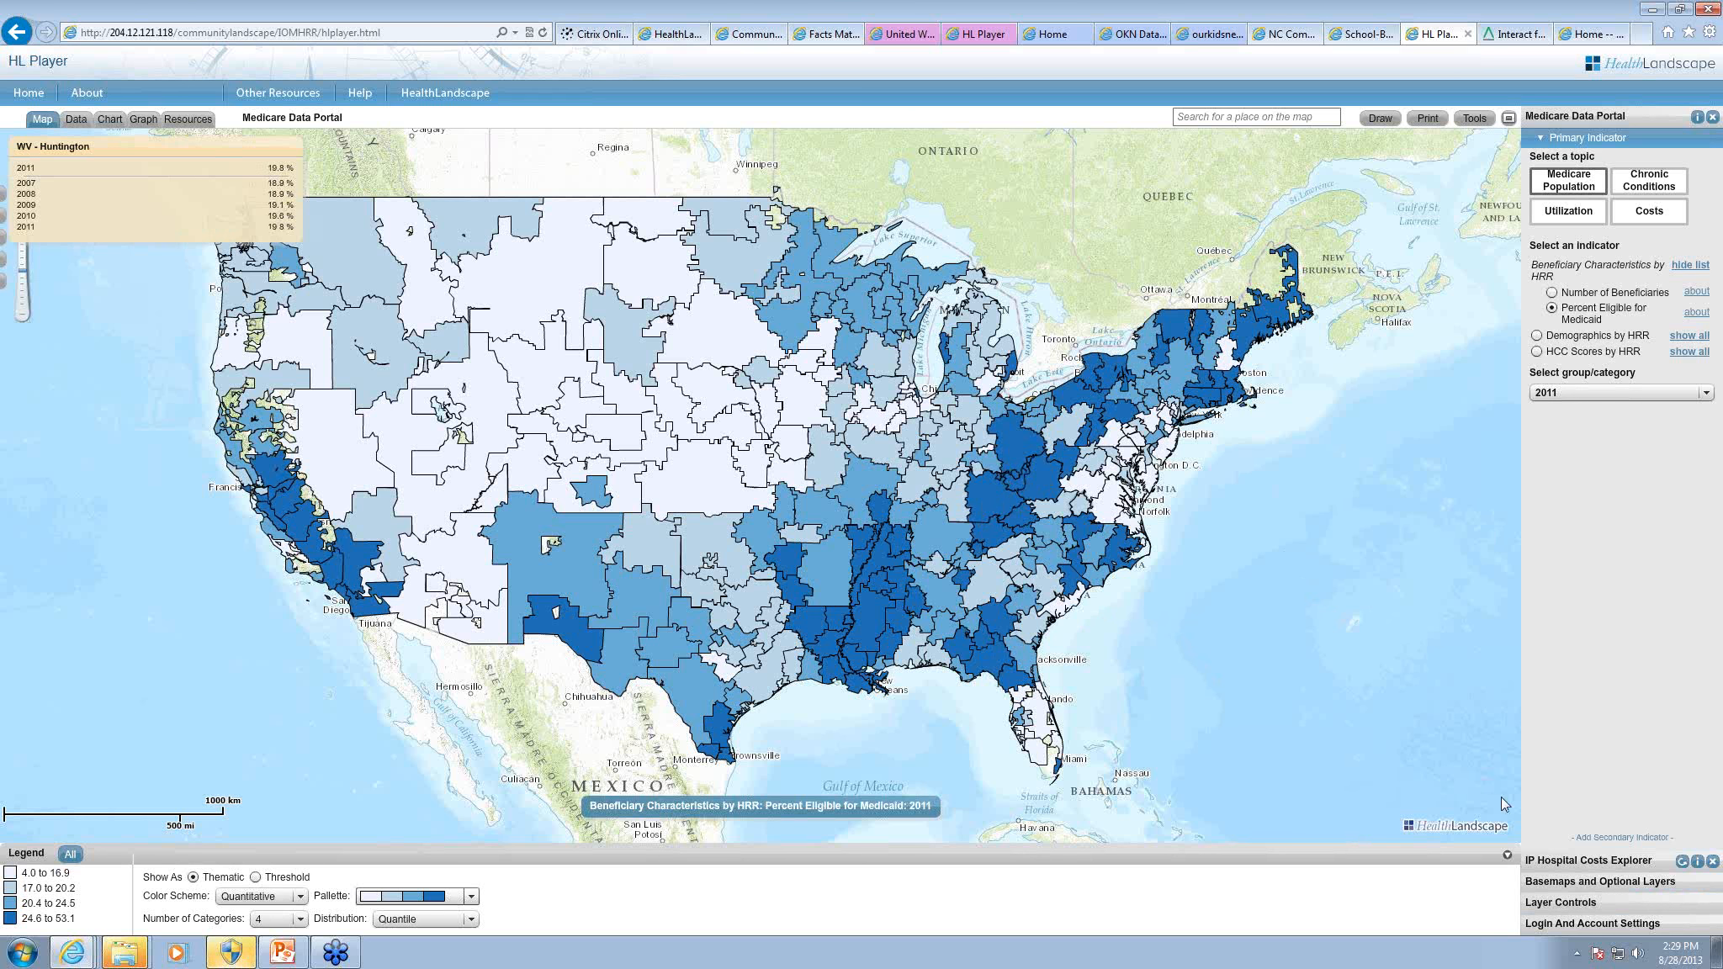
Step: Move the Inpatient Hospital Costs Explorer layer to the top of the layer order and show its hospitals across Ohio
click(1561, 902)
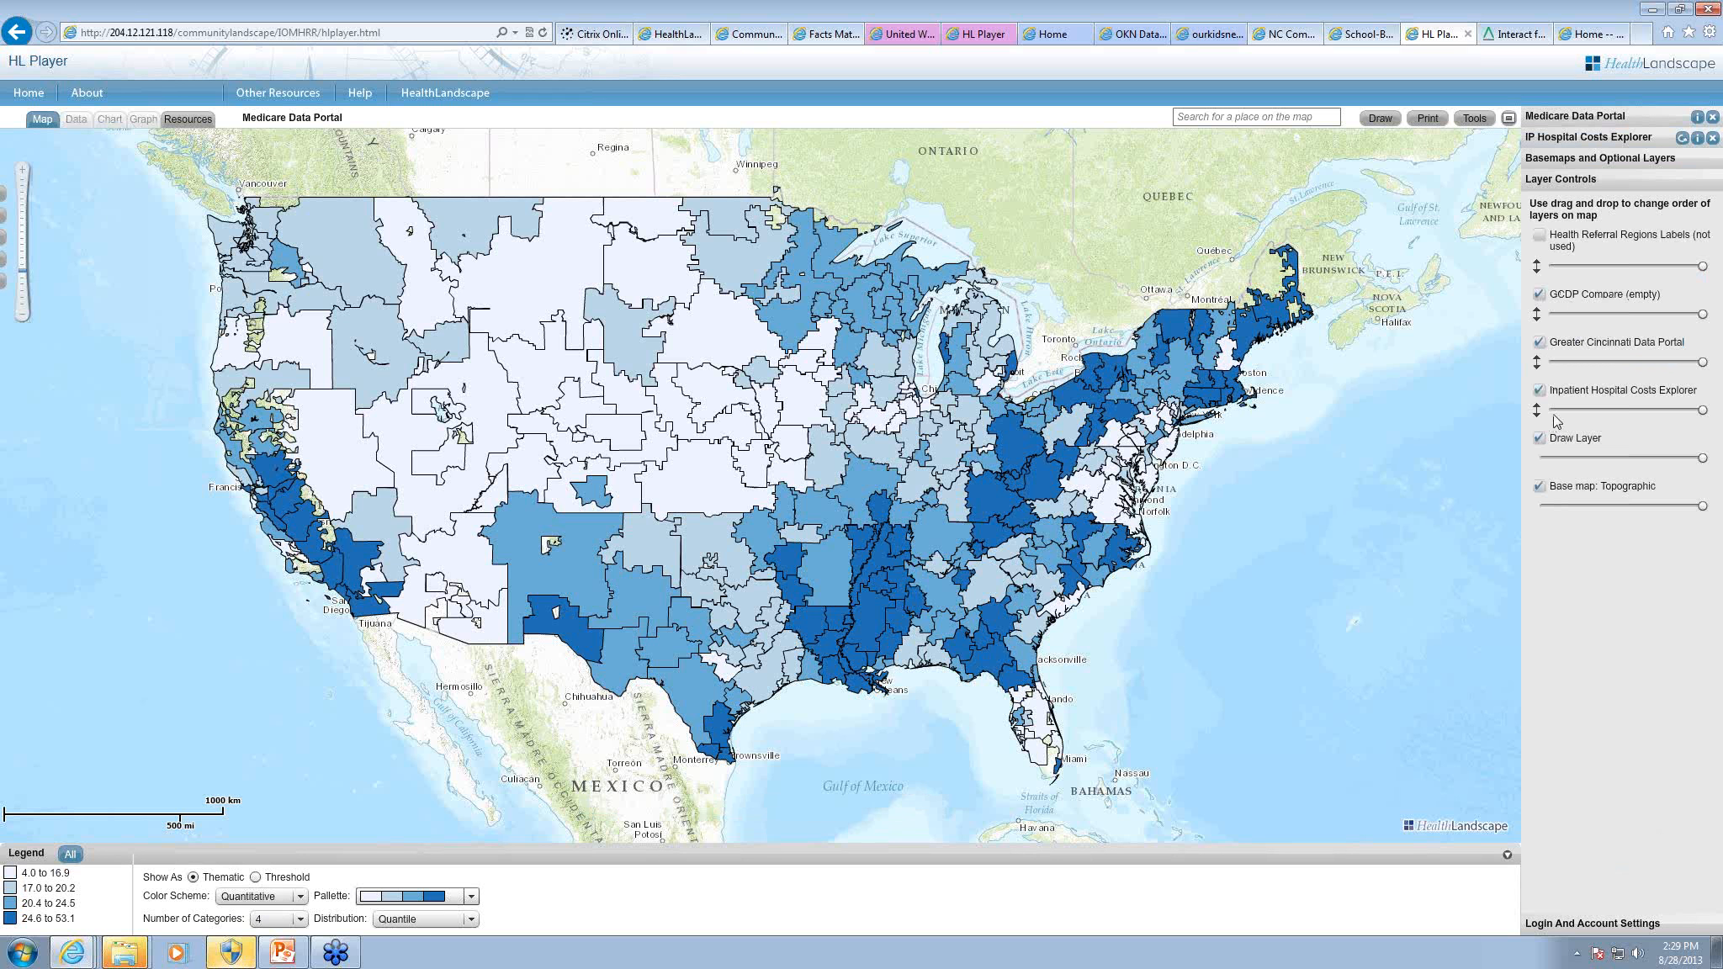
drag(1555, 416, 1554, 244)
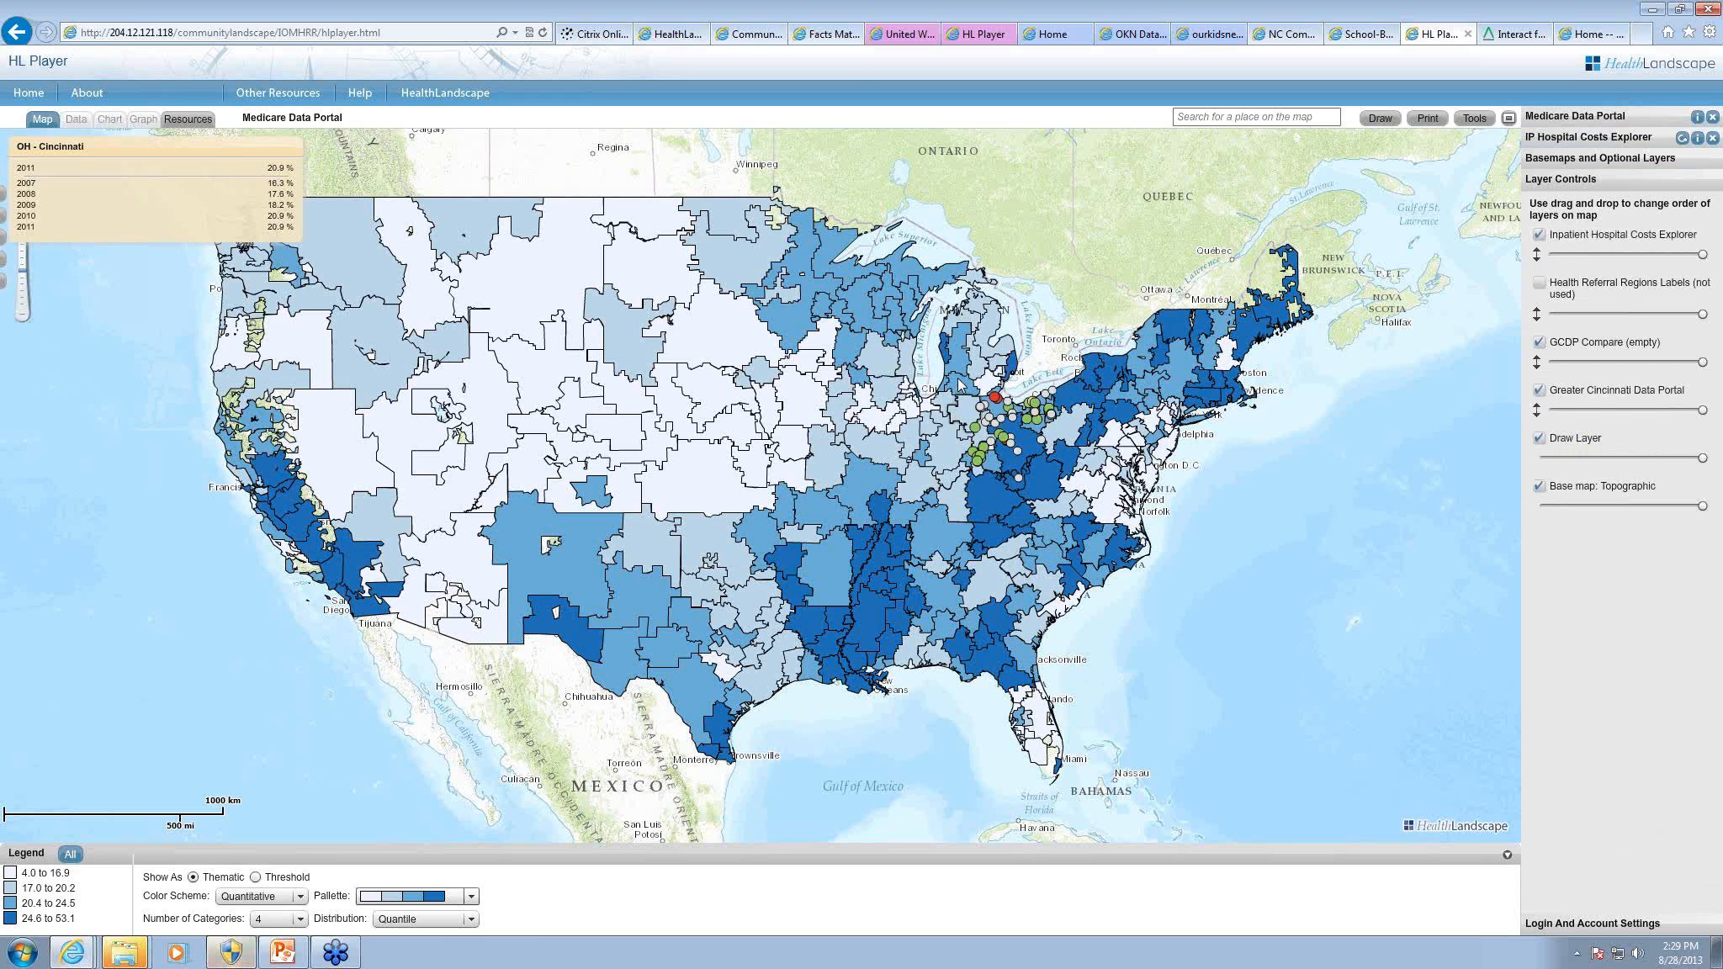
drag(957, 367, 1062, 488)
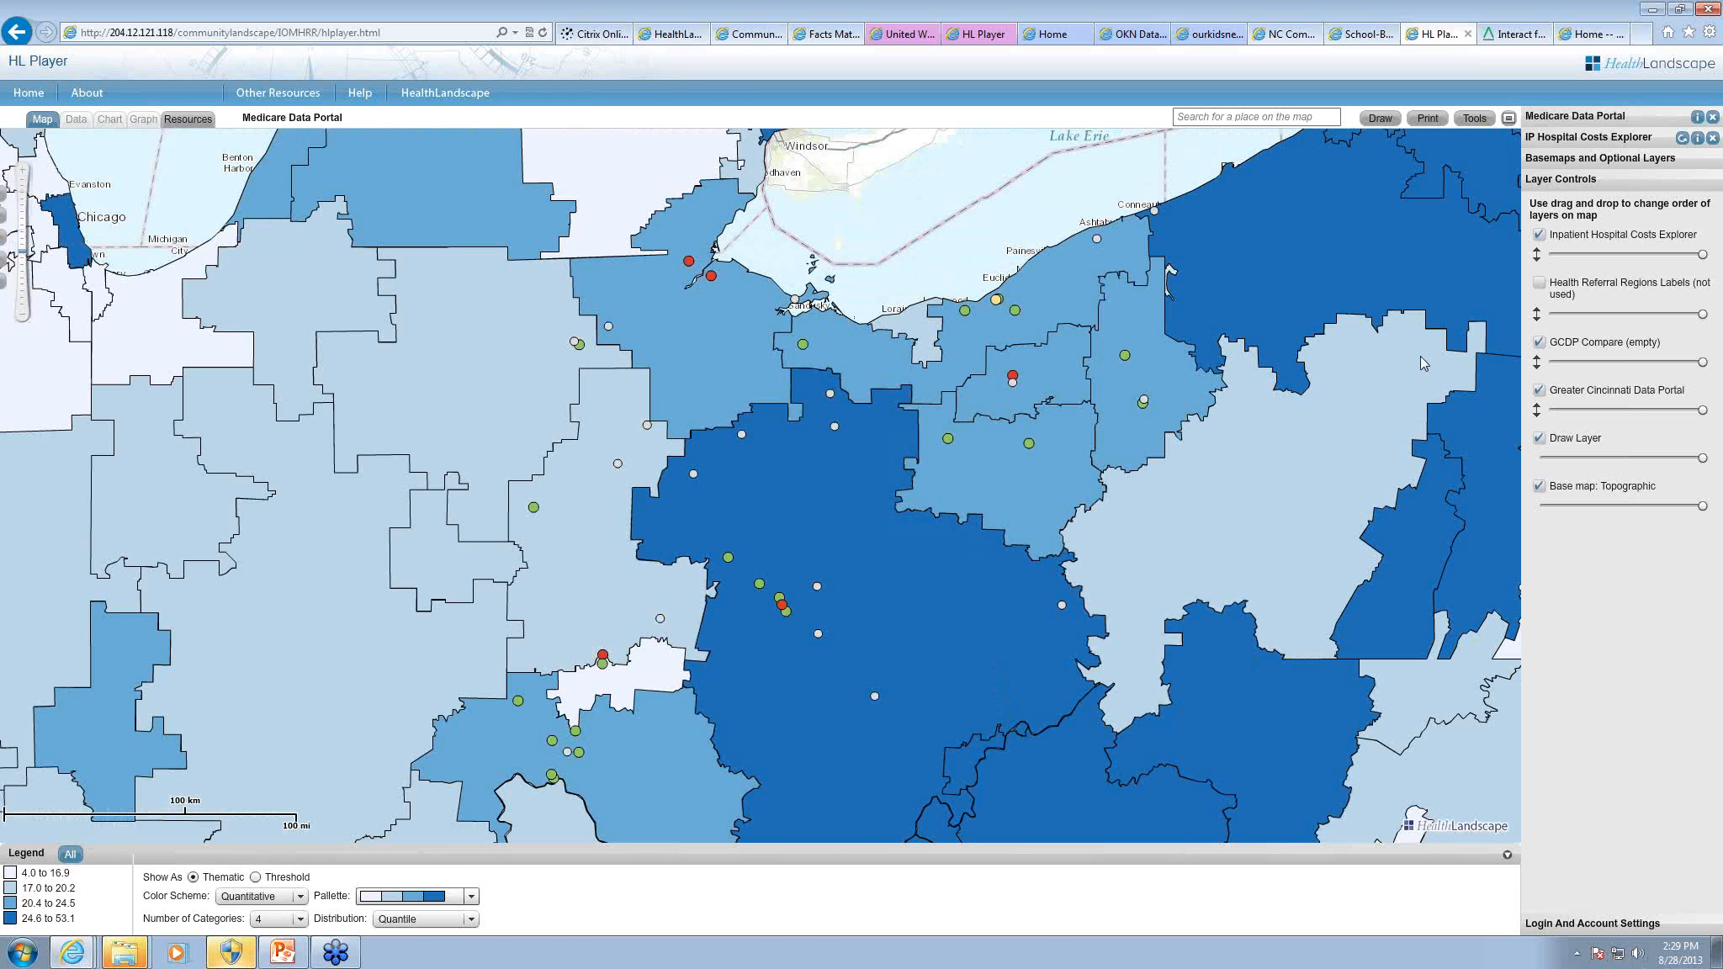
Step: Return to the Medicare Data Portal and show the Percent Eligible for Medicaid indicator as a data table
click(1572, 122)
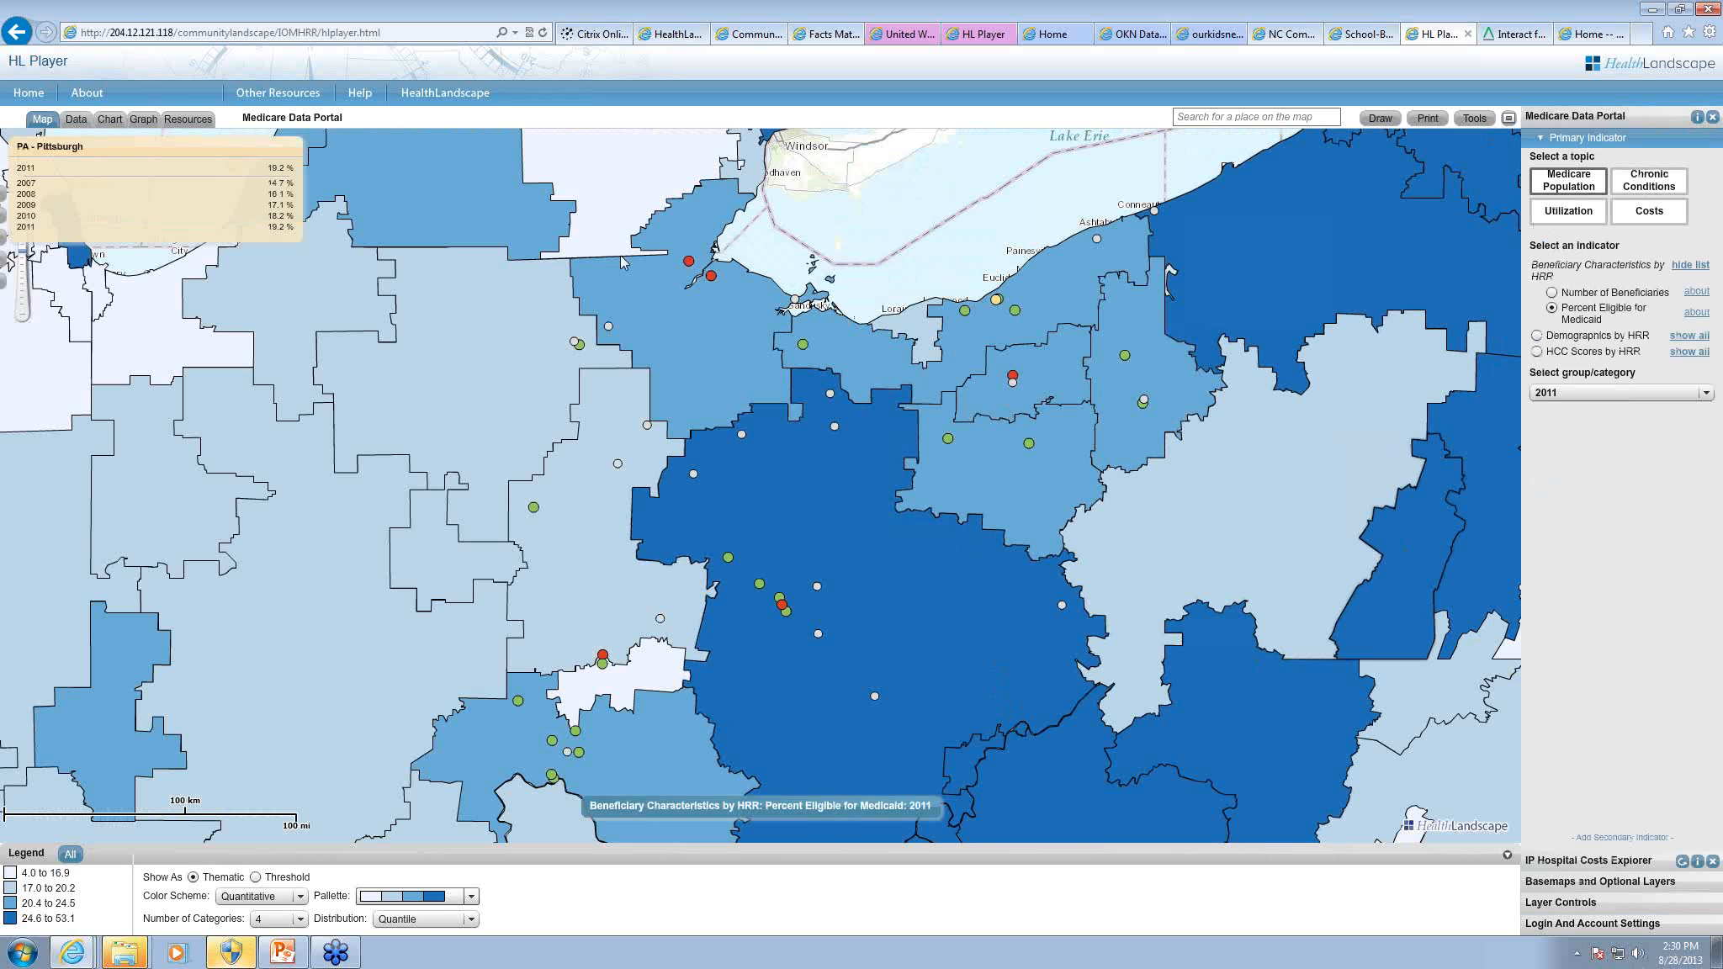
click(76, 119)
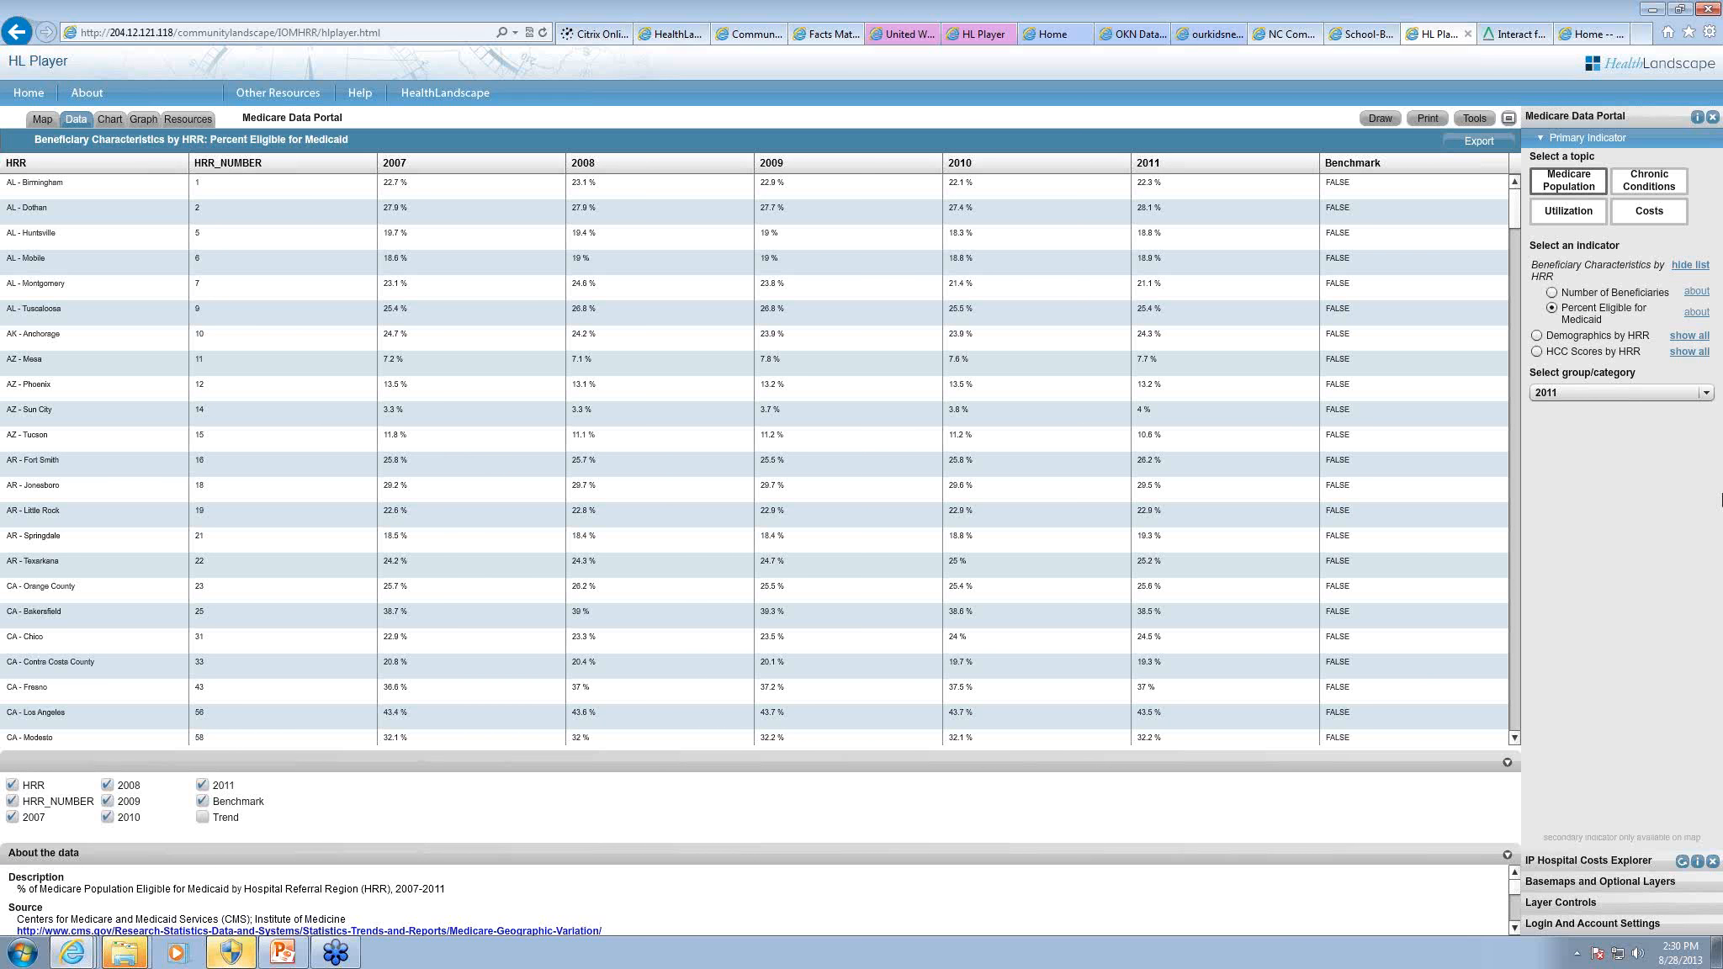
Step: View the Percent Eligible for Medicaid indicator as a bar chart and as a line graph, and return to the map
click(110, 121)
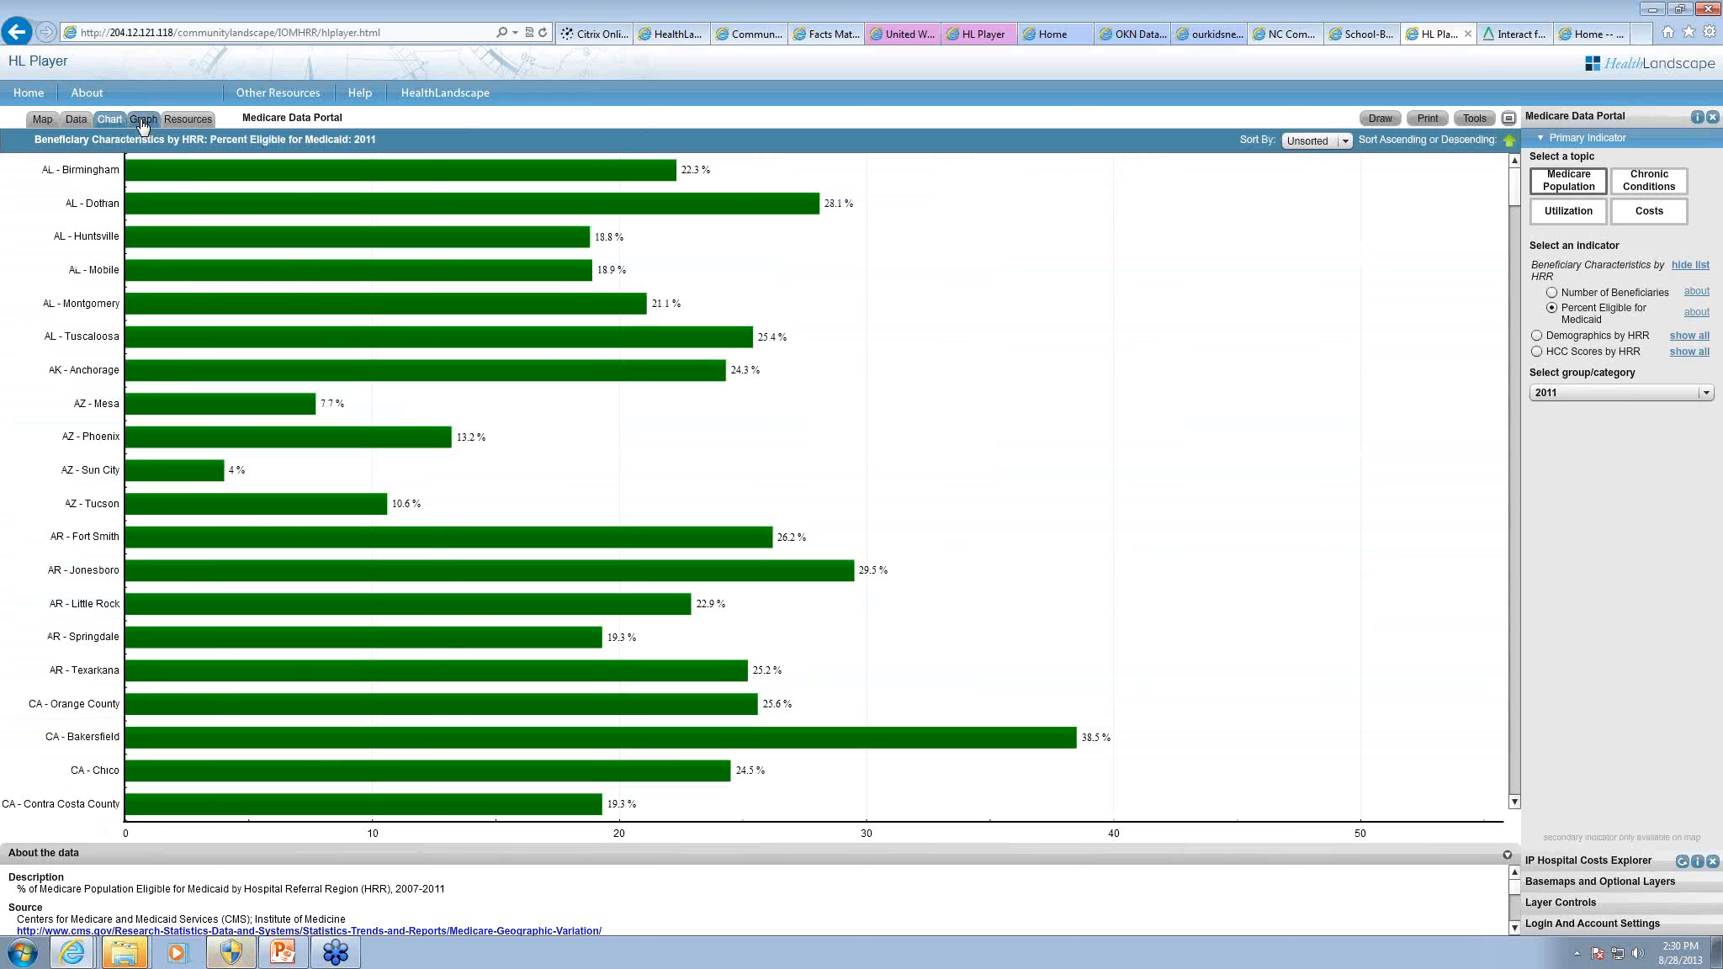
click(144, 121)
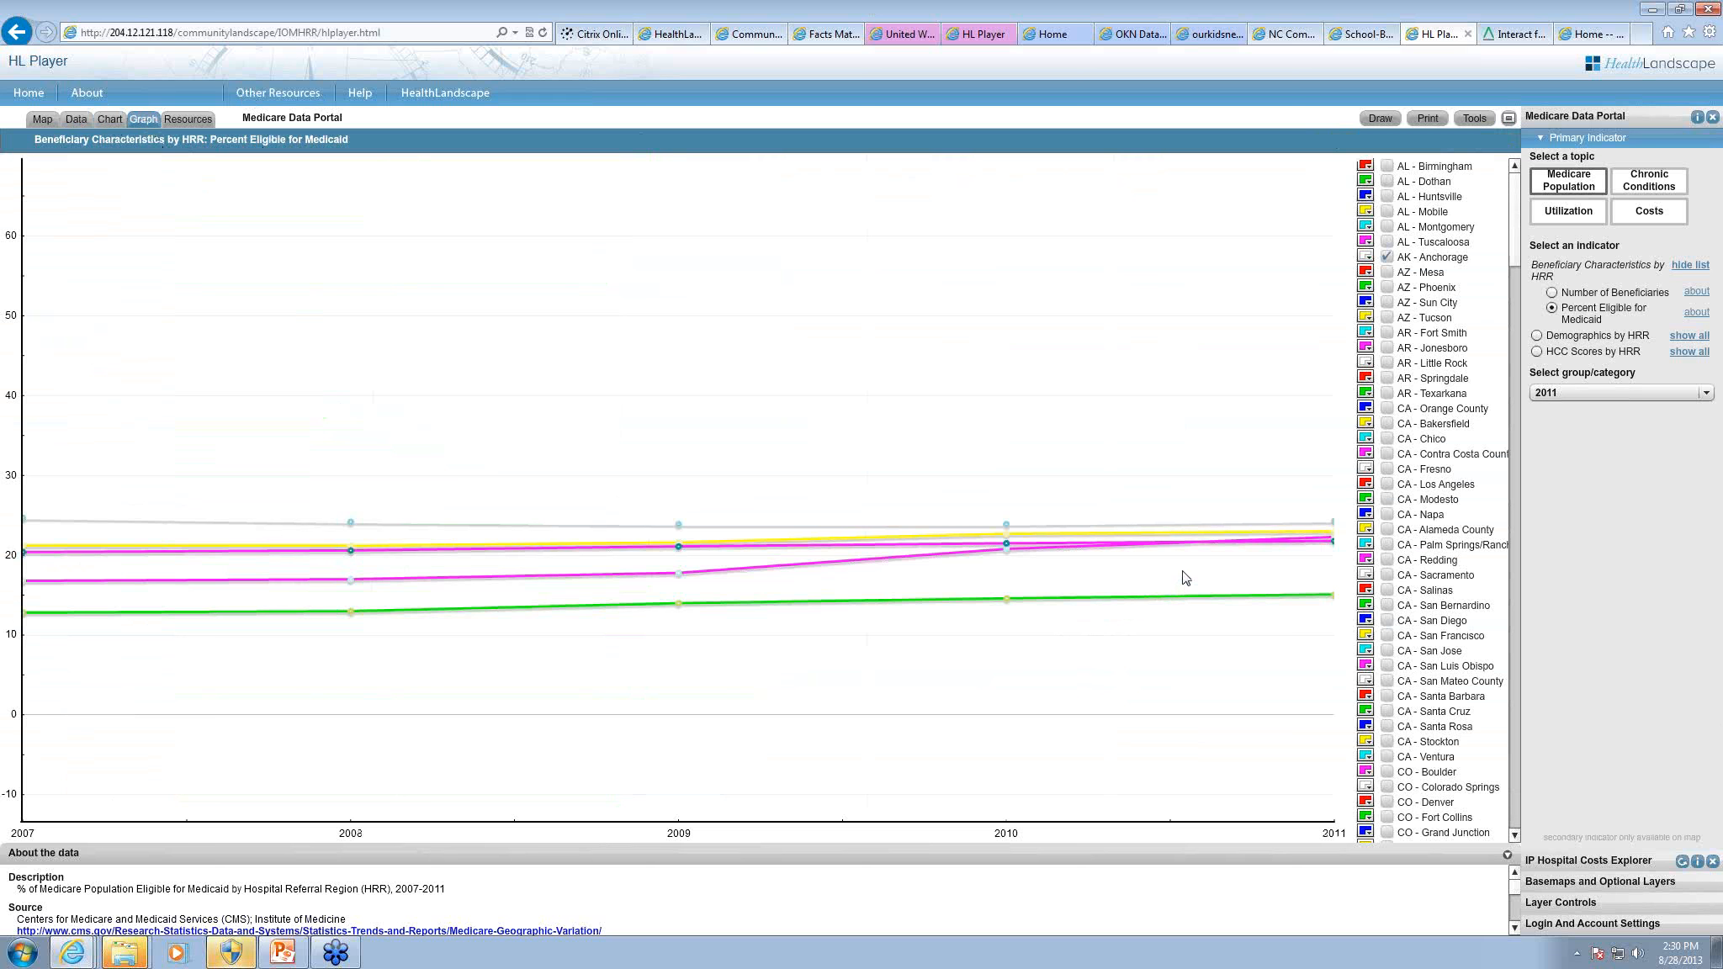
click(44, 120)
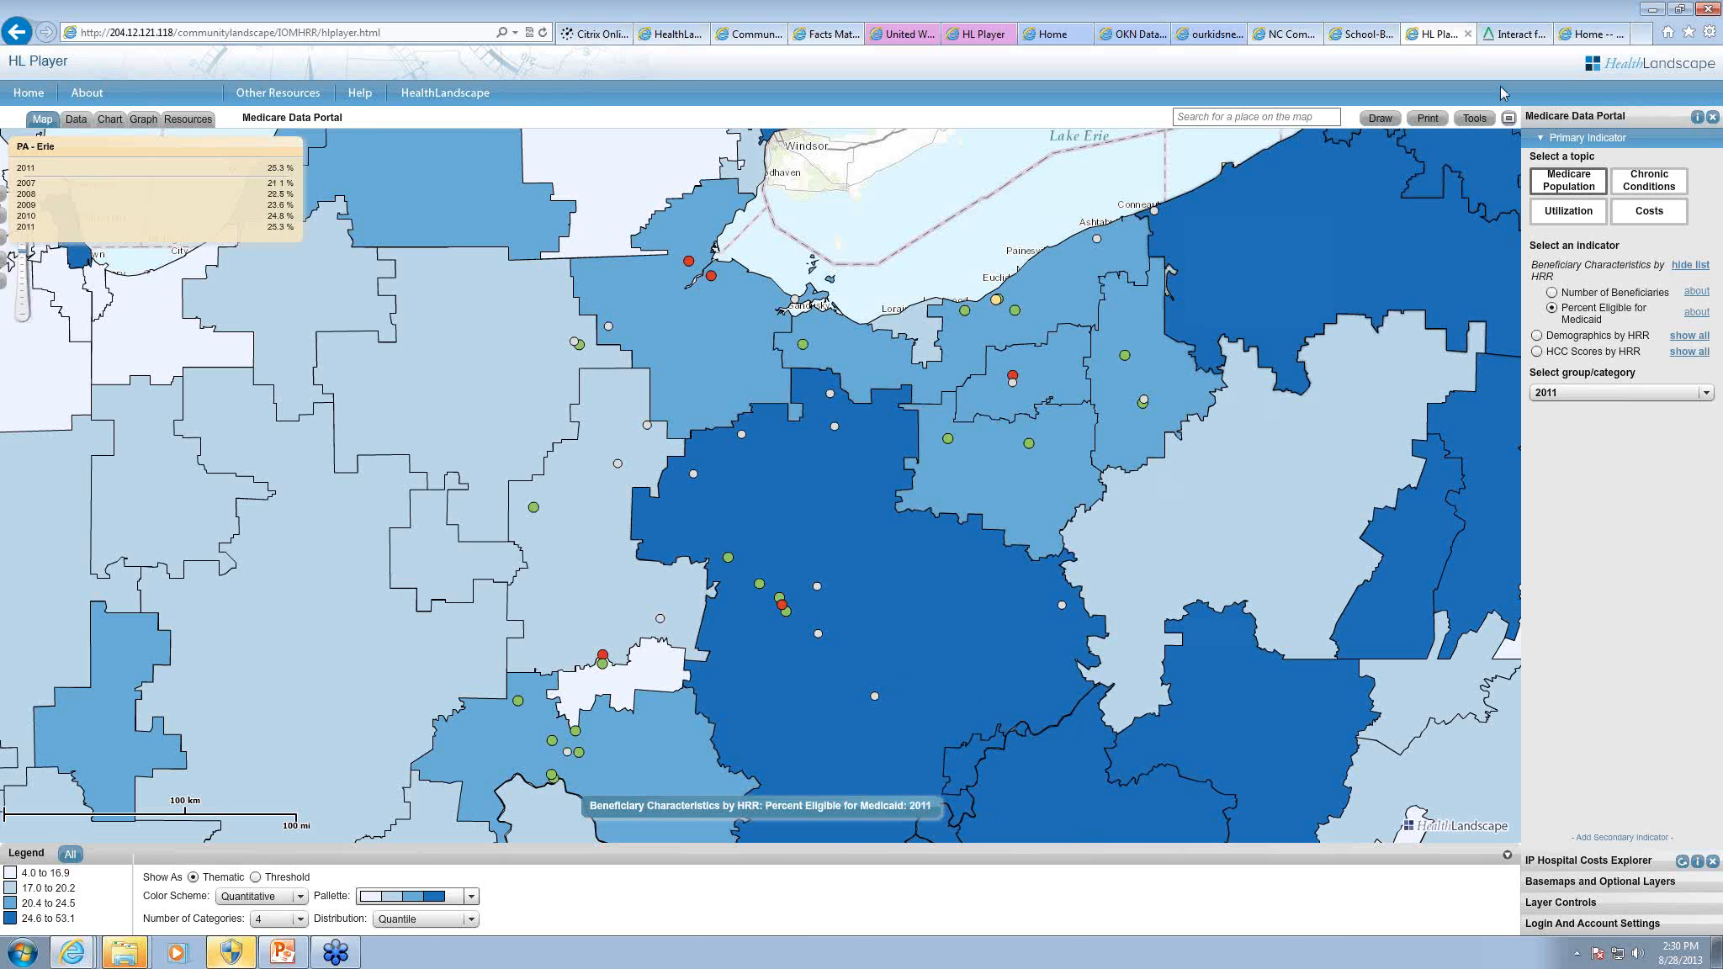
Step: Switch to the Interact for Health Grant Mapper, keep its session active, and zoom the map to the Cincinnati area
click(1515, 33)
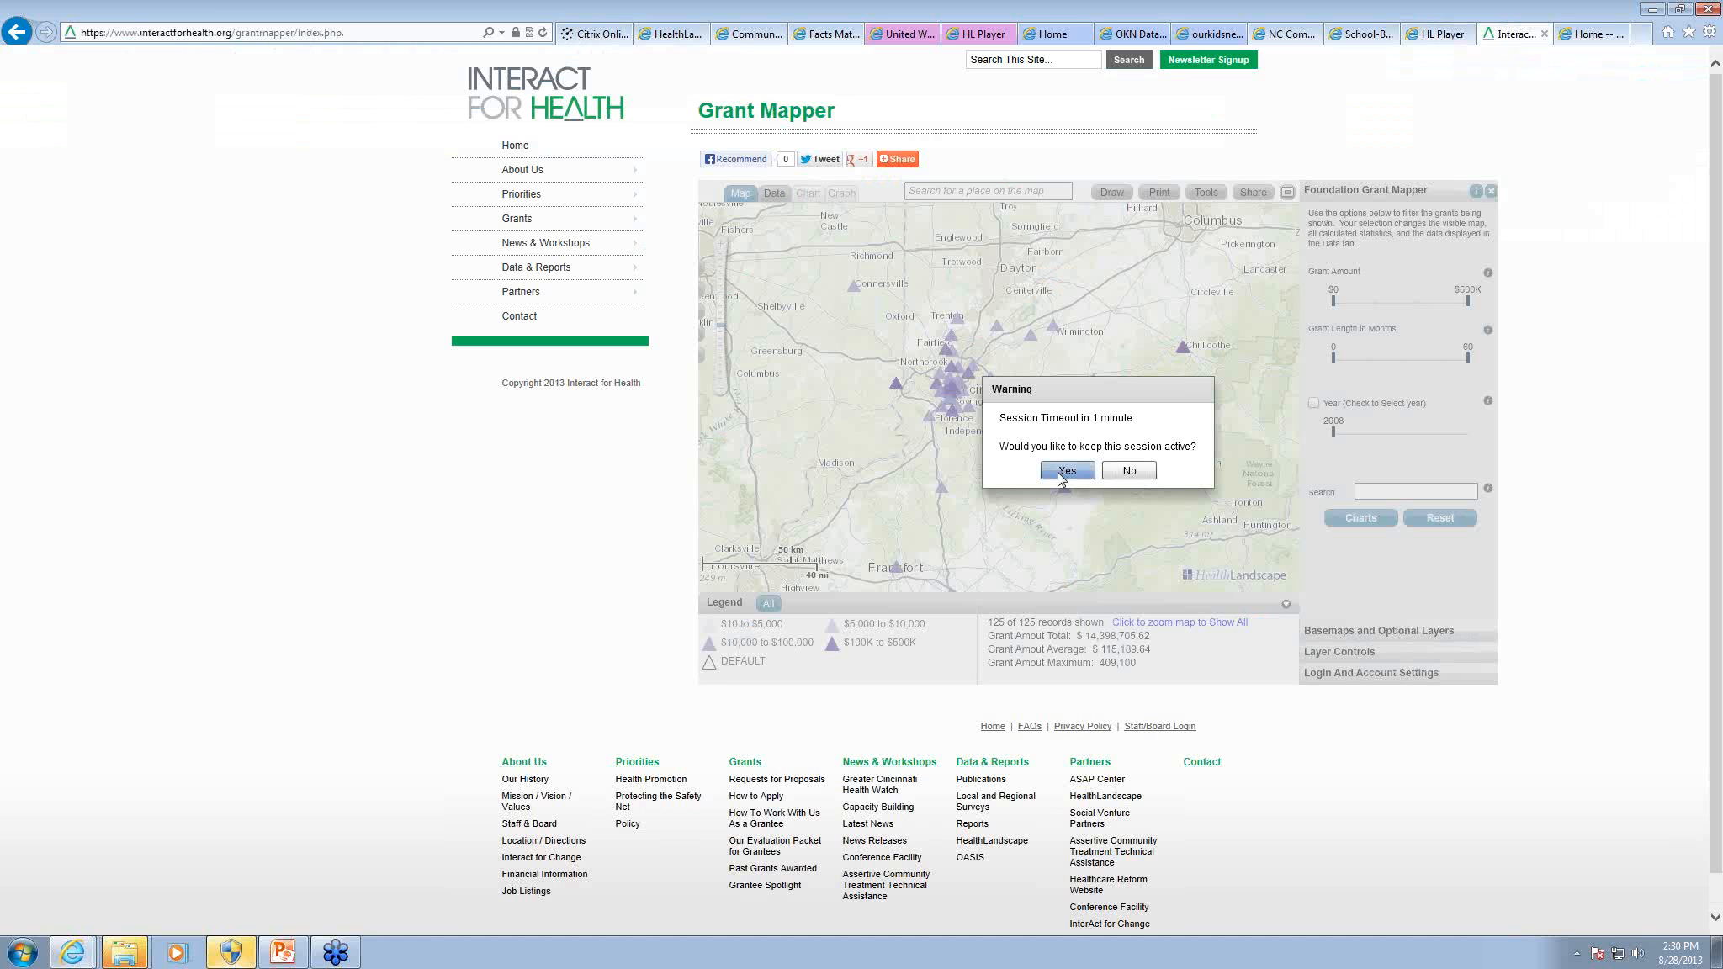
click(1065, 471)
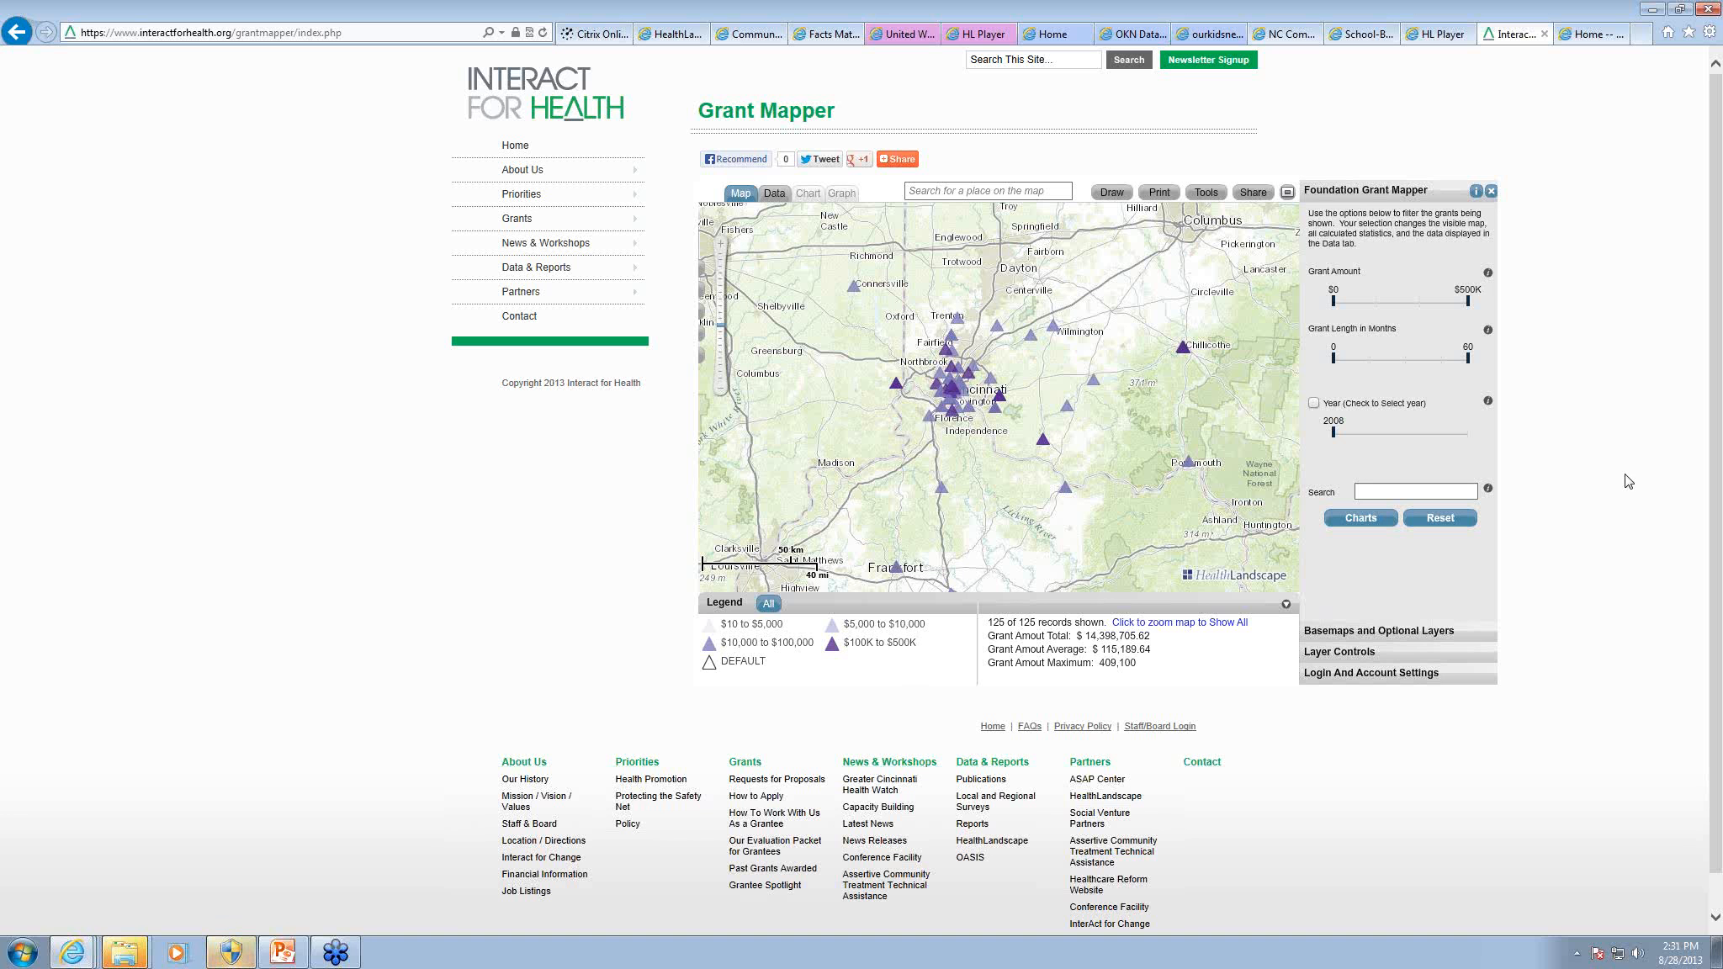
drag(877, 357, 1084, 487)
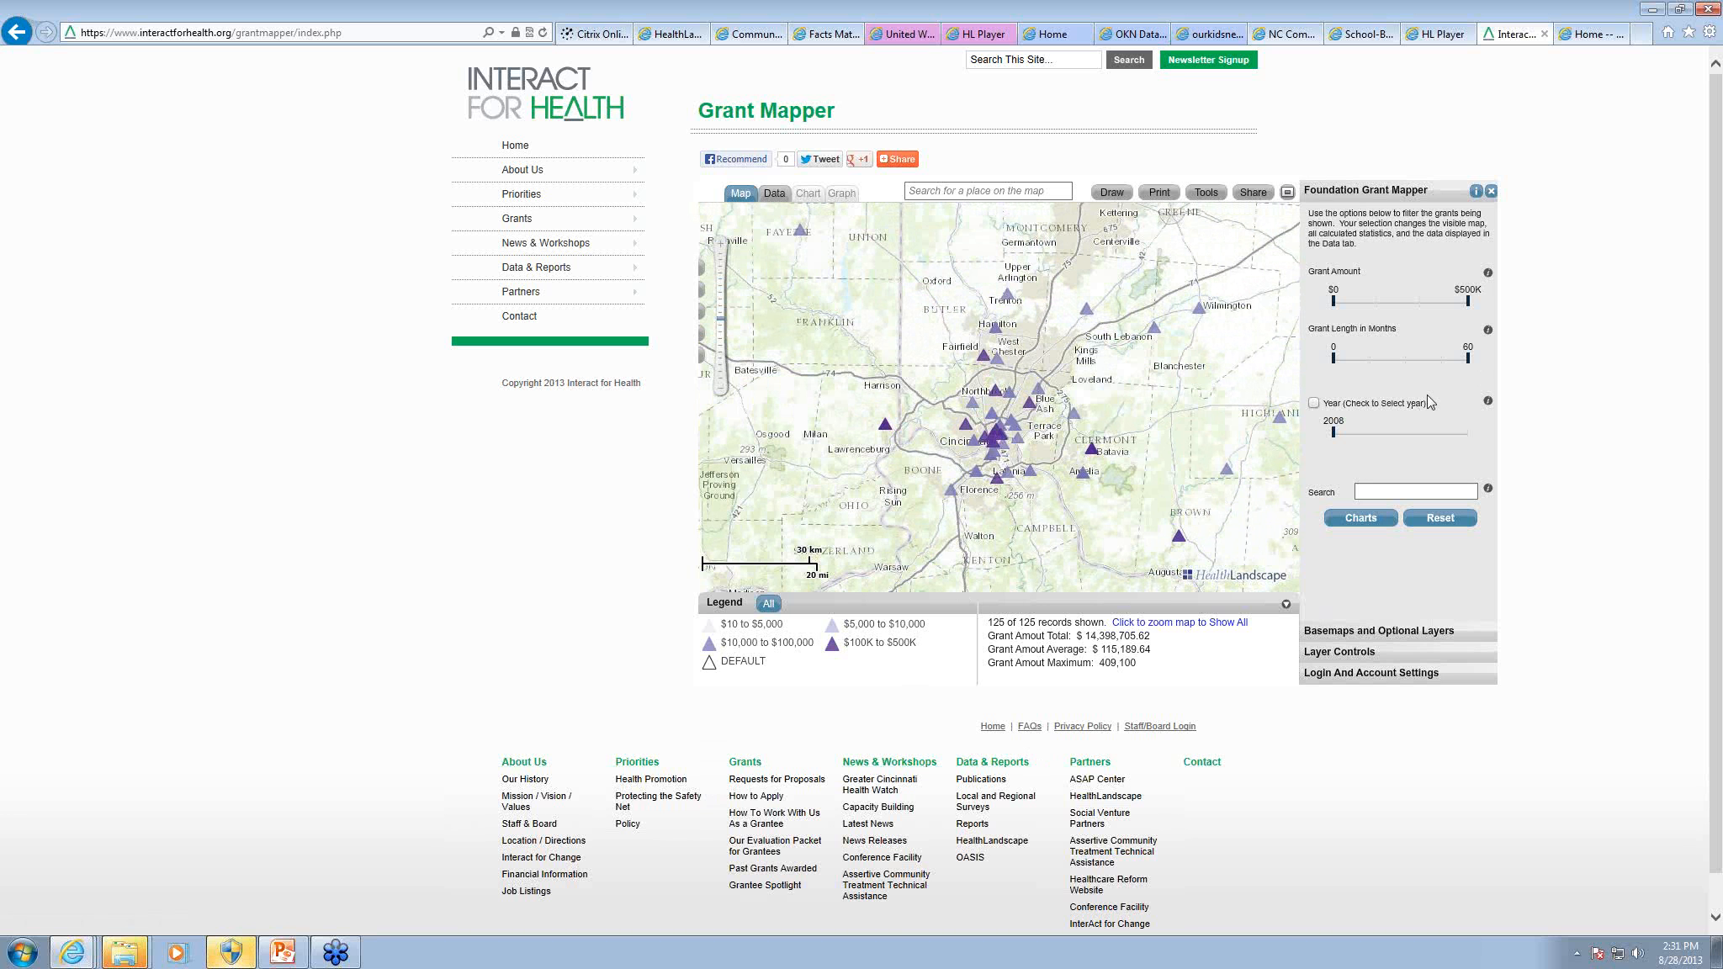
Step: Try an $80K minimum grant amount, restore it to $0, and search the grants for "obesit" to view the matching grant's details
mouse_move(1358, 301)
mouse_down()
mouse_move(1427, 307)
mouse_move(1335, 318)
mouse_up()
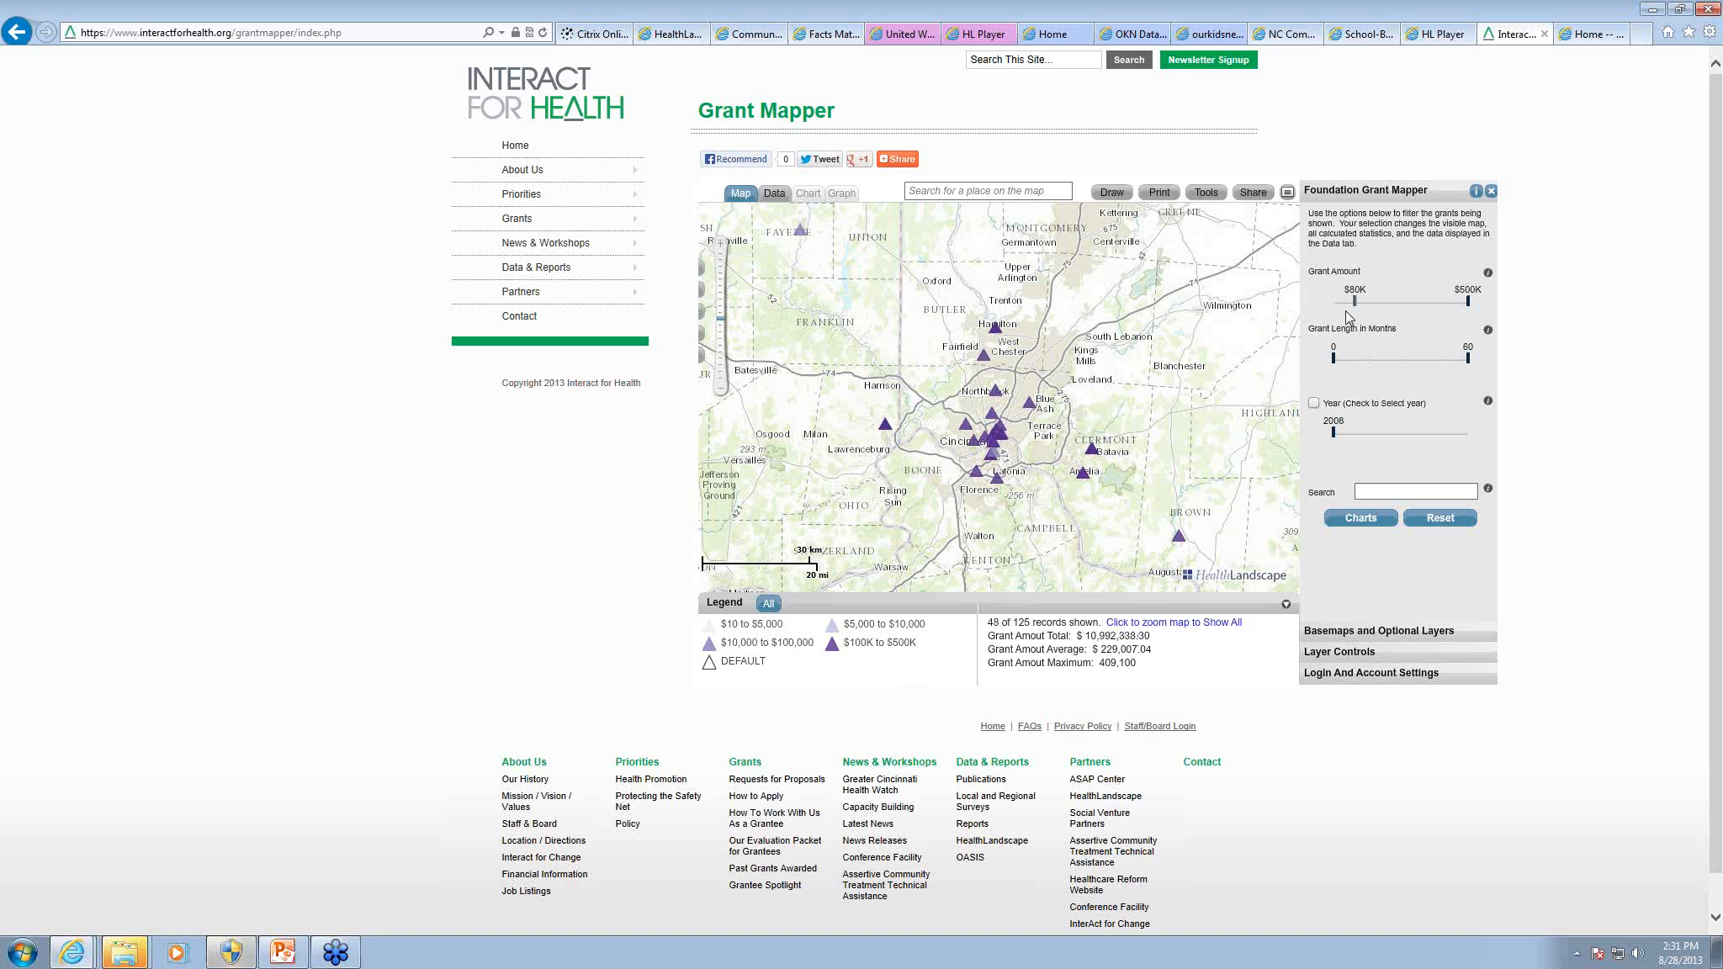
click(1382, 489)
text(obesit)
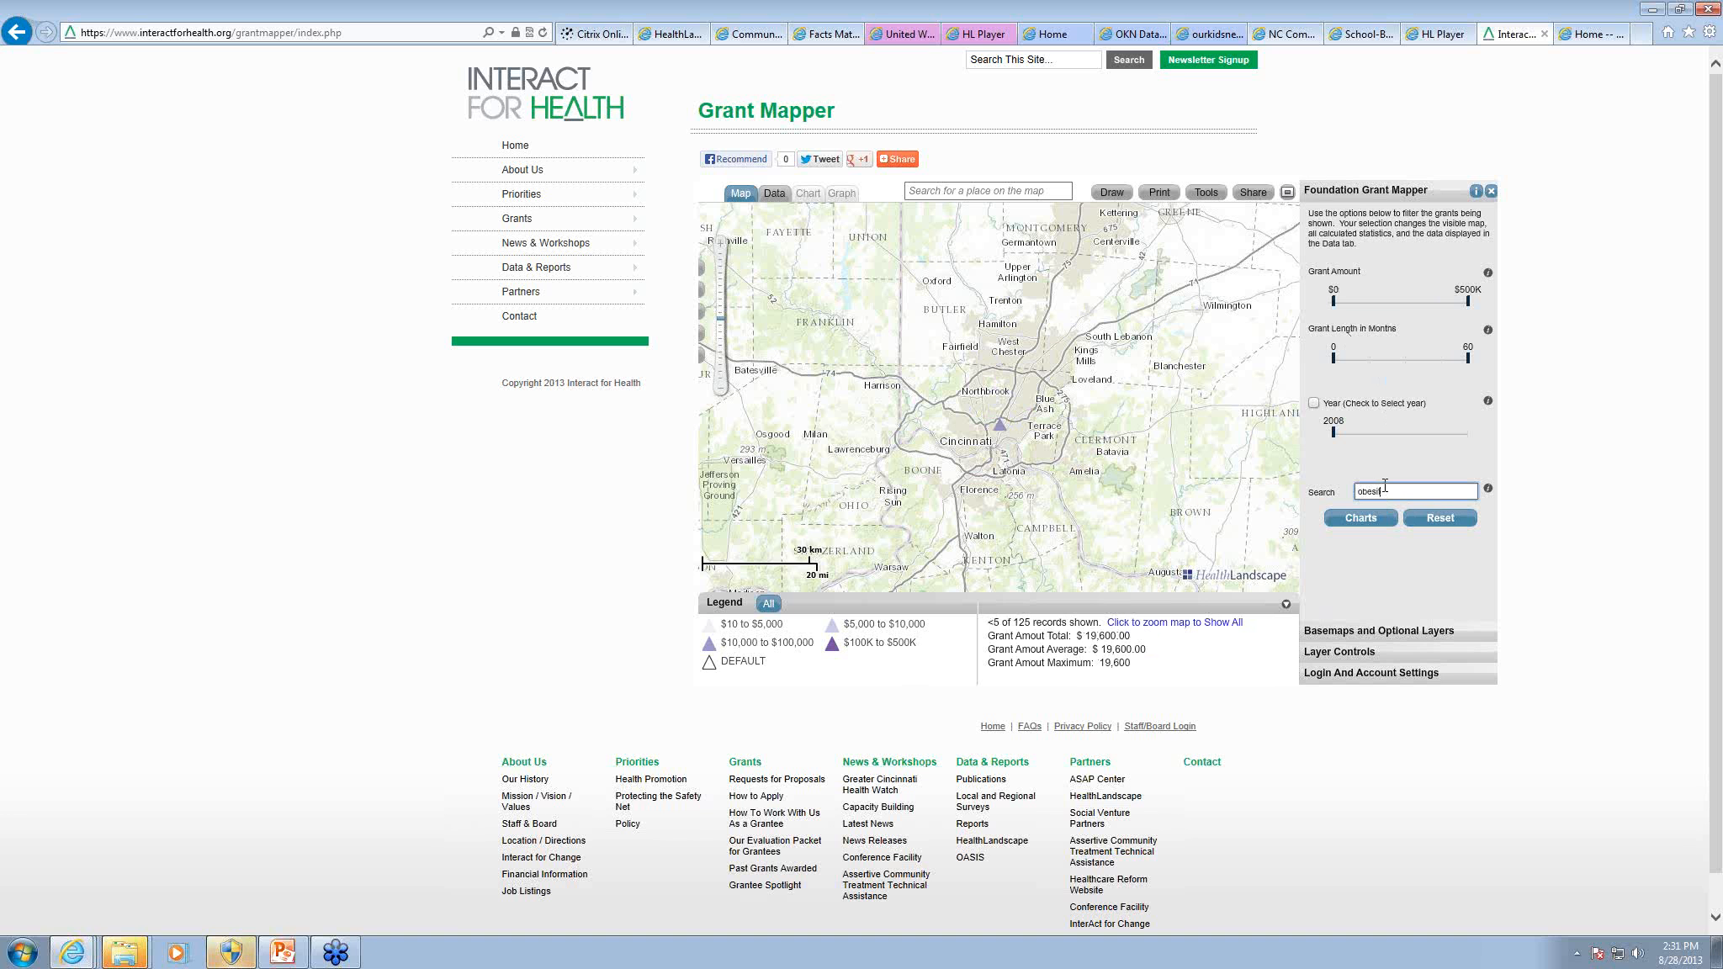
click(1000, 430)
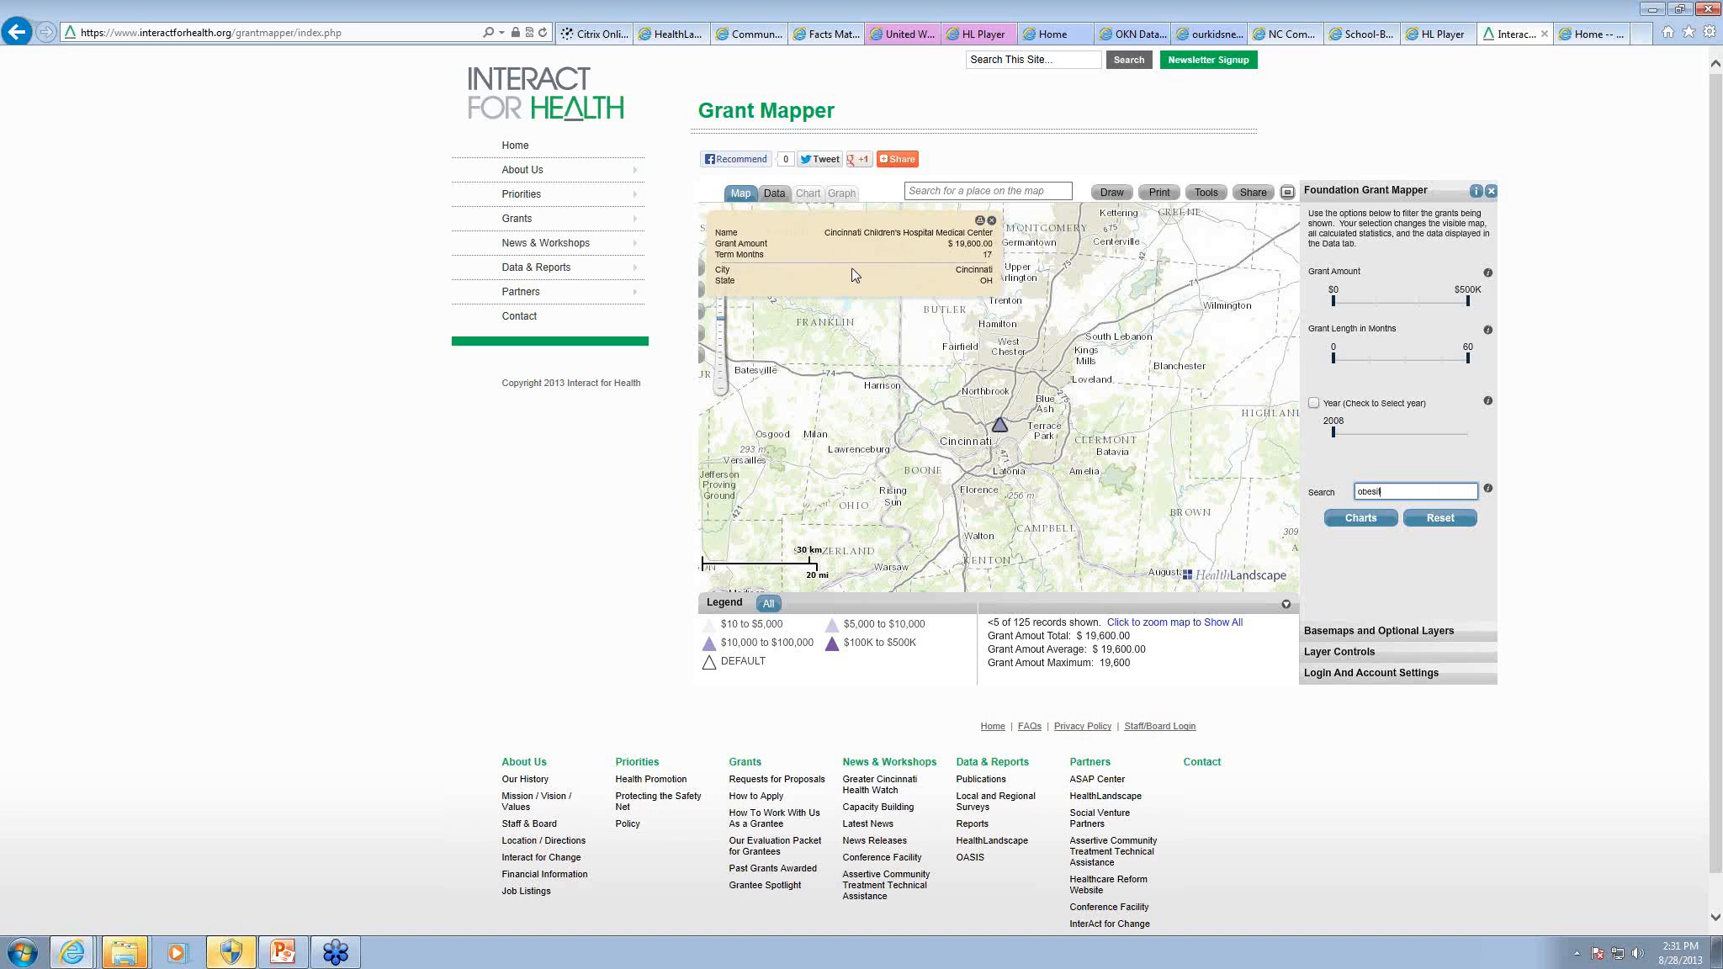
click(992, 221)
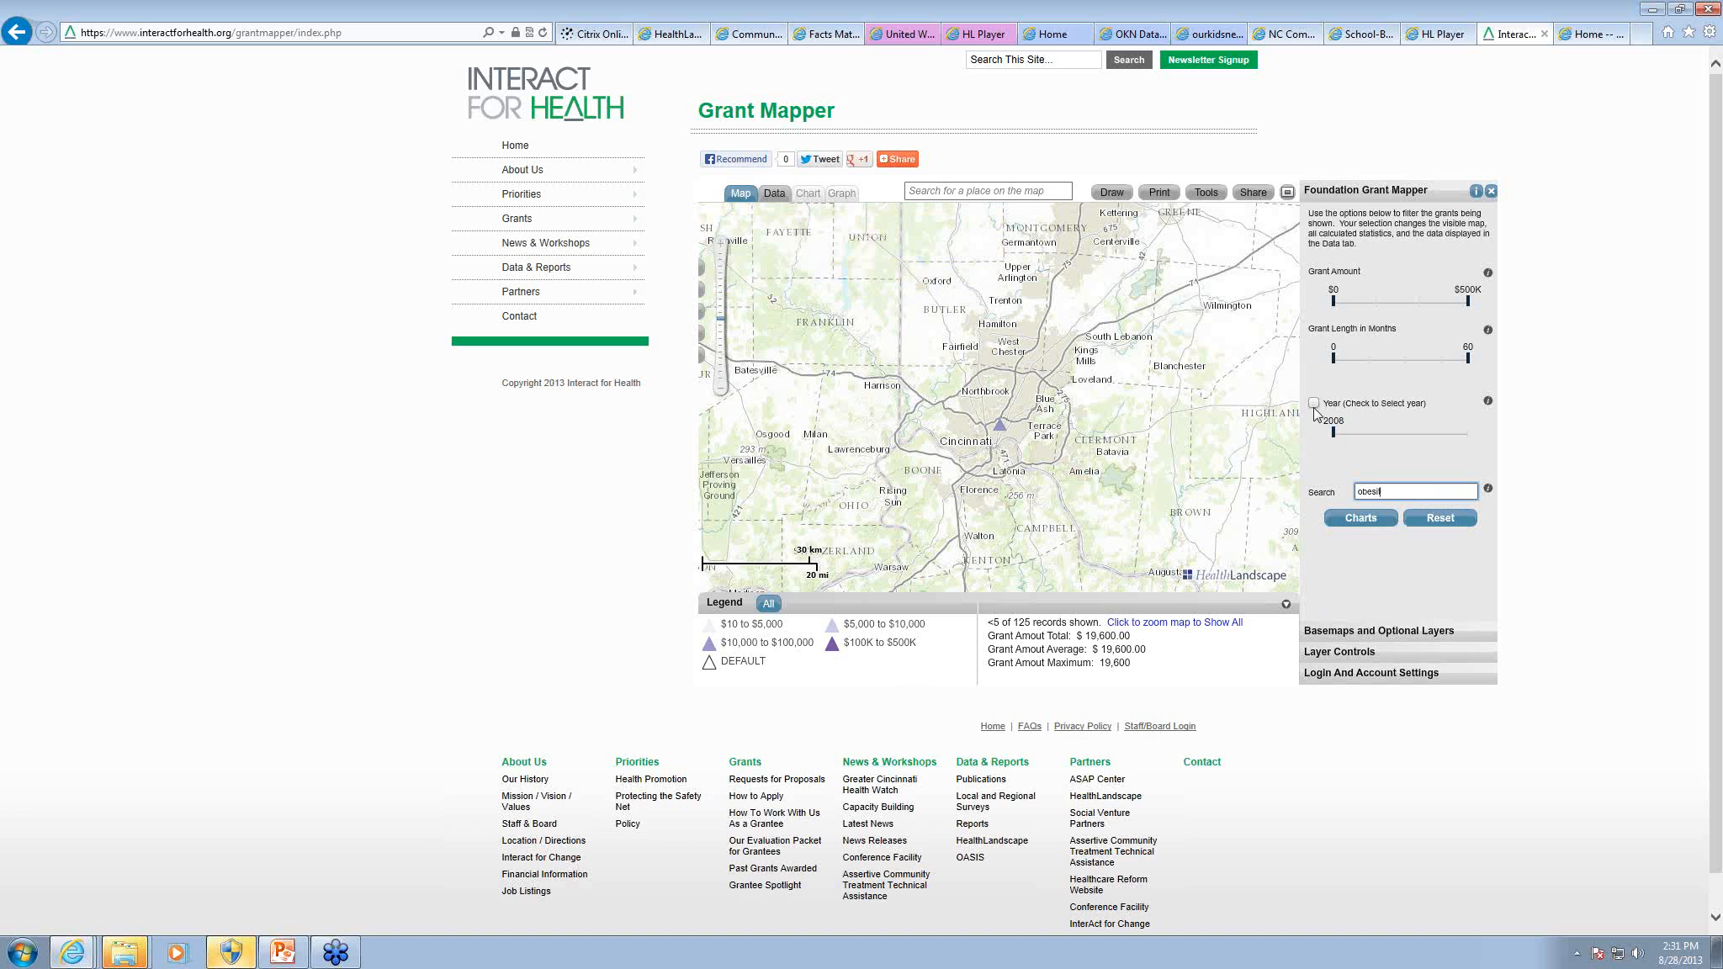
Step: Switch the Year filter on and off again, and reset the grant search and filters to show all grants
click(1314, 403)
click(1314, 403)
double_click(1369, 492)
click(1440, 519)
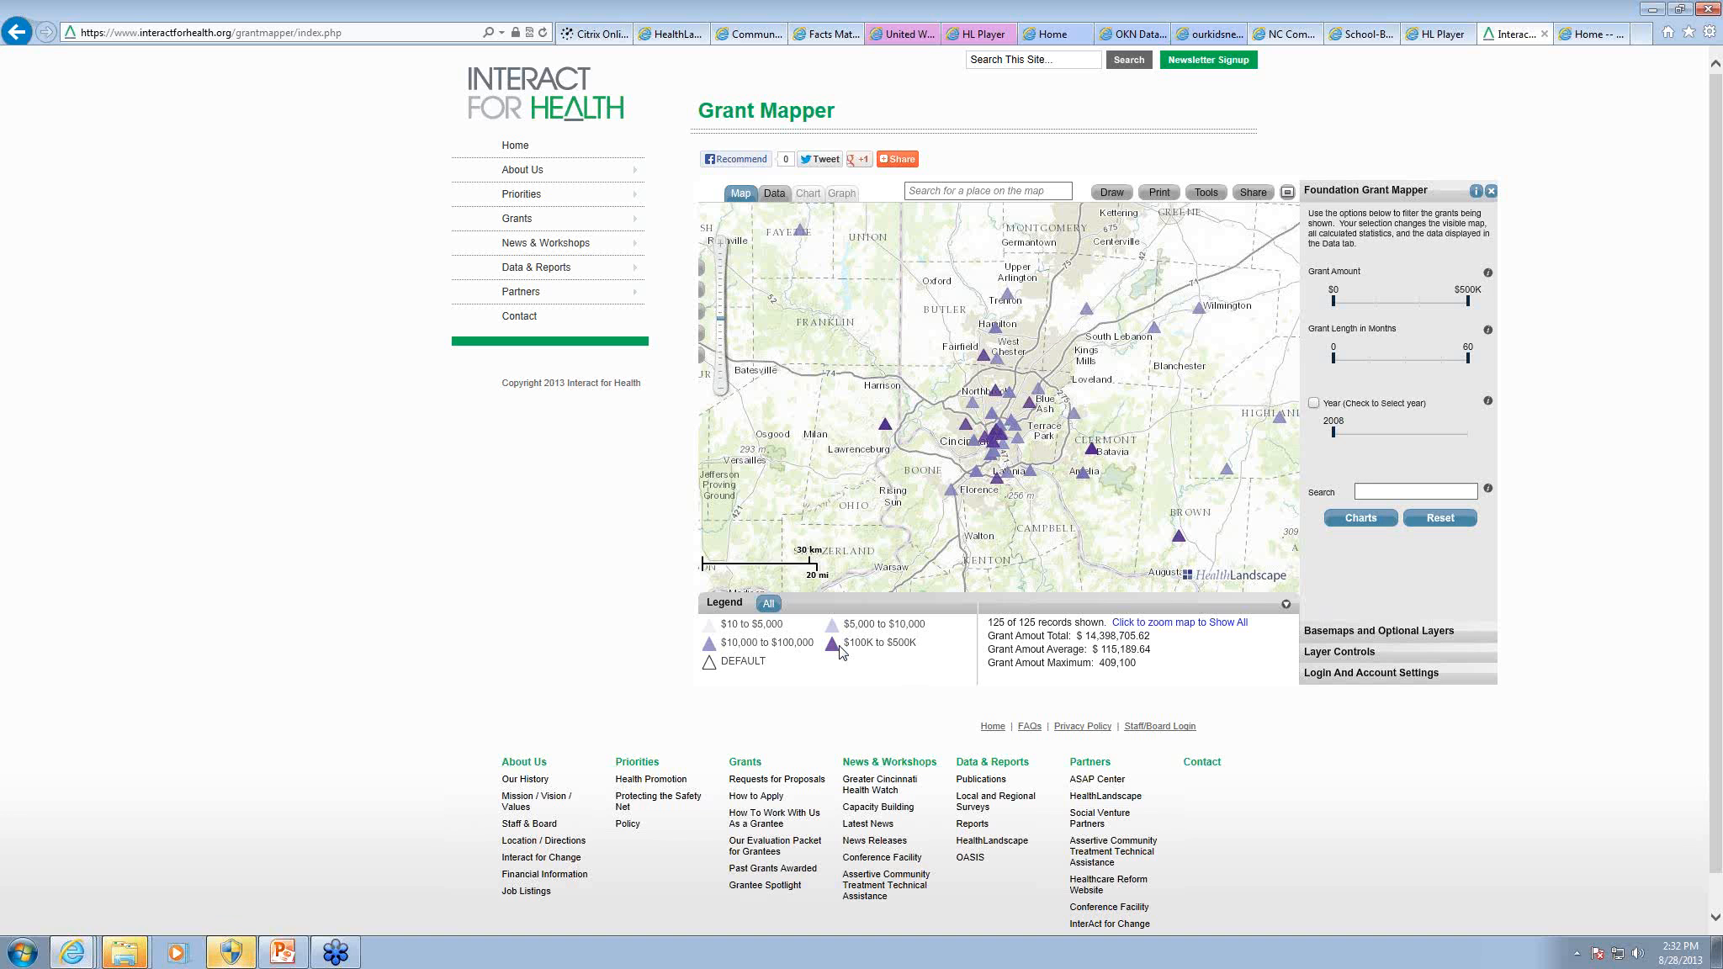
Step: Switch to the Robert Graham Center site and open its Primary Care Physician Mapper
click(1593, 33)
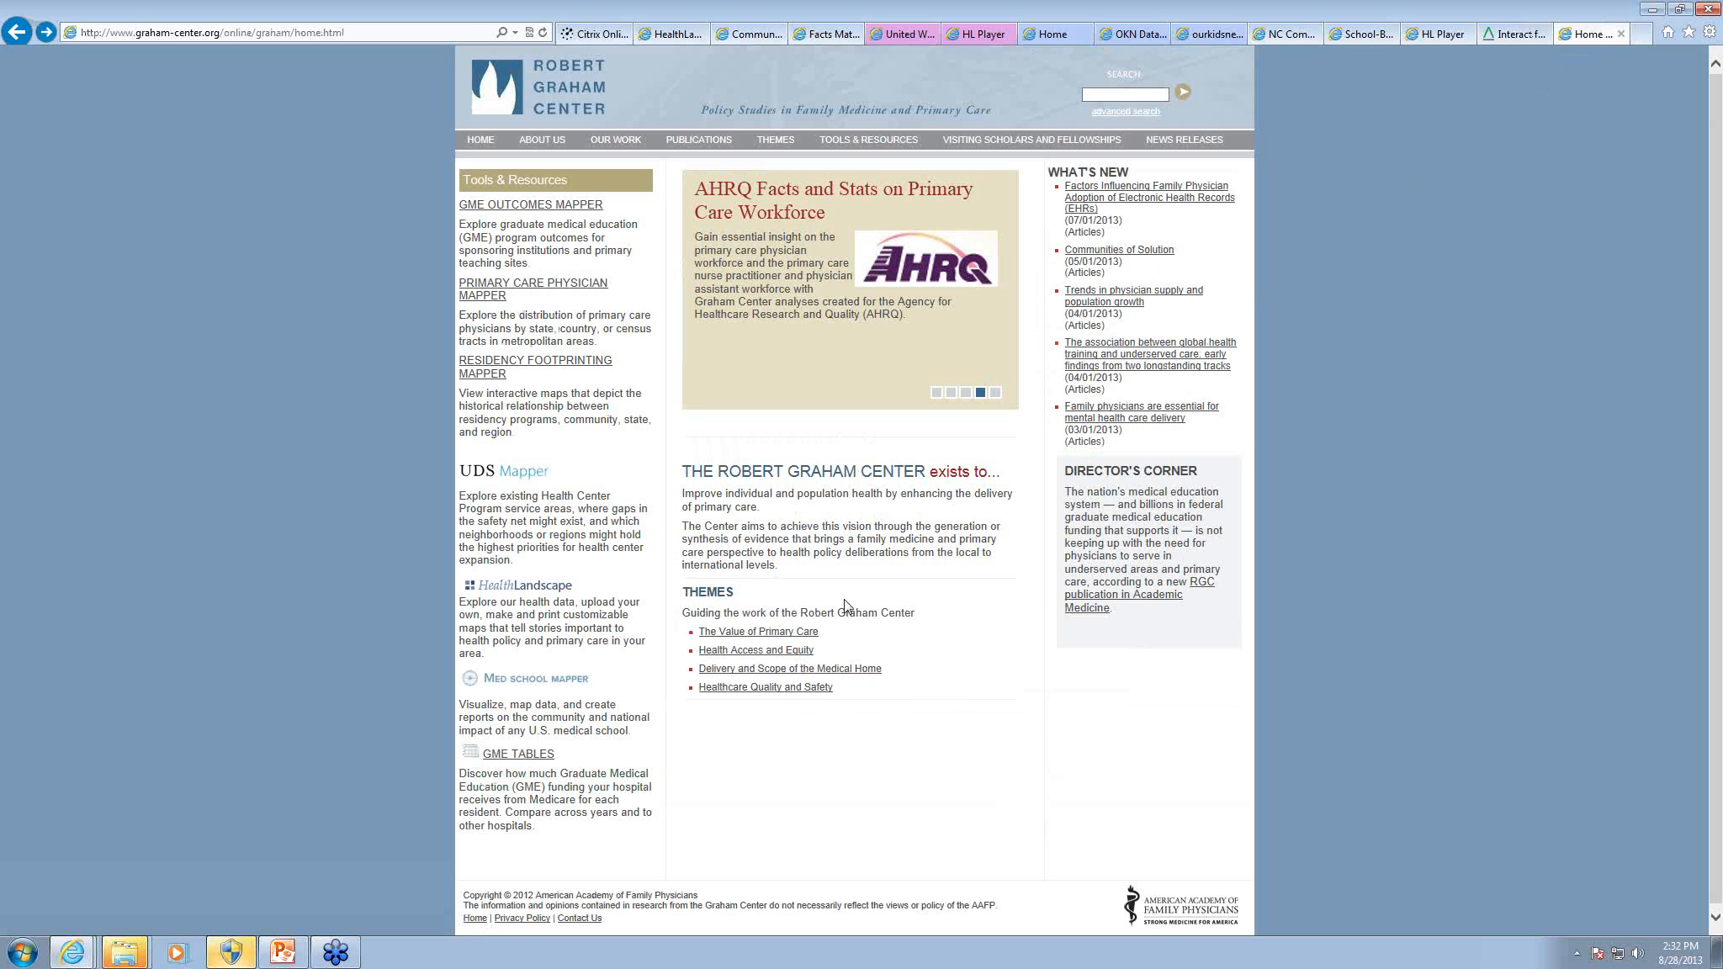
click(499, 299)
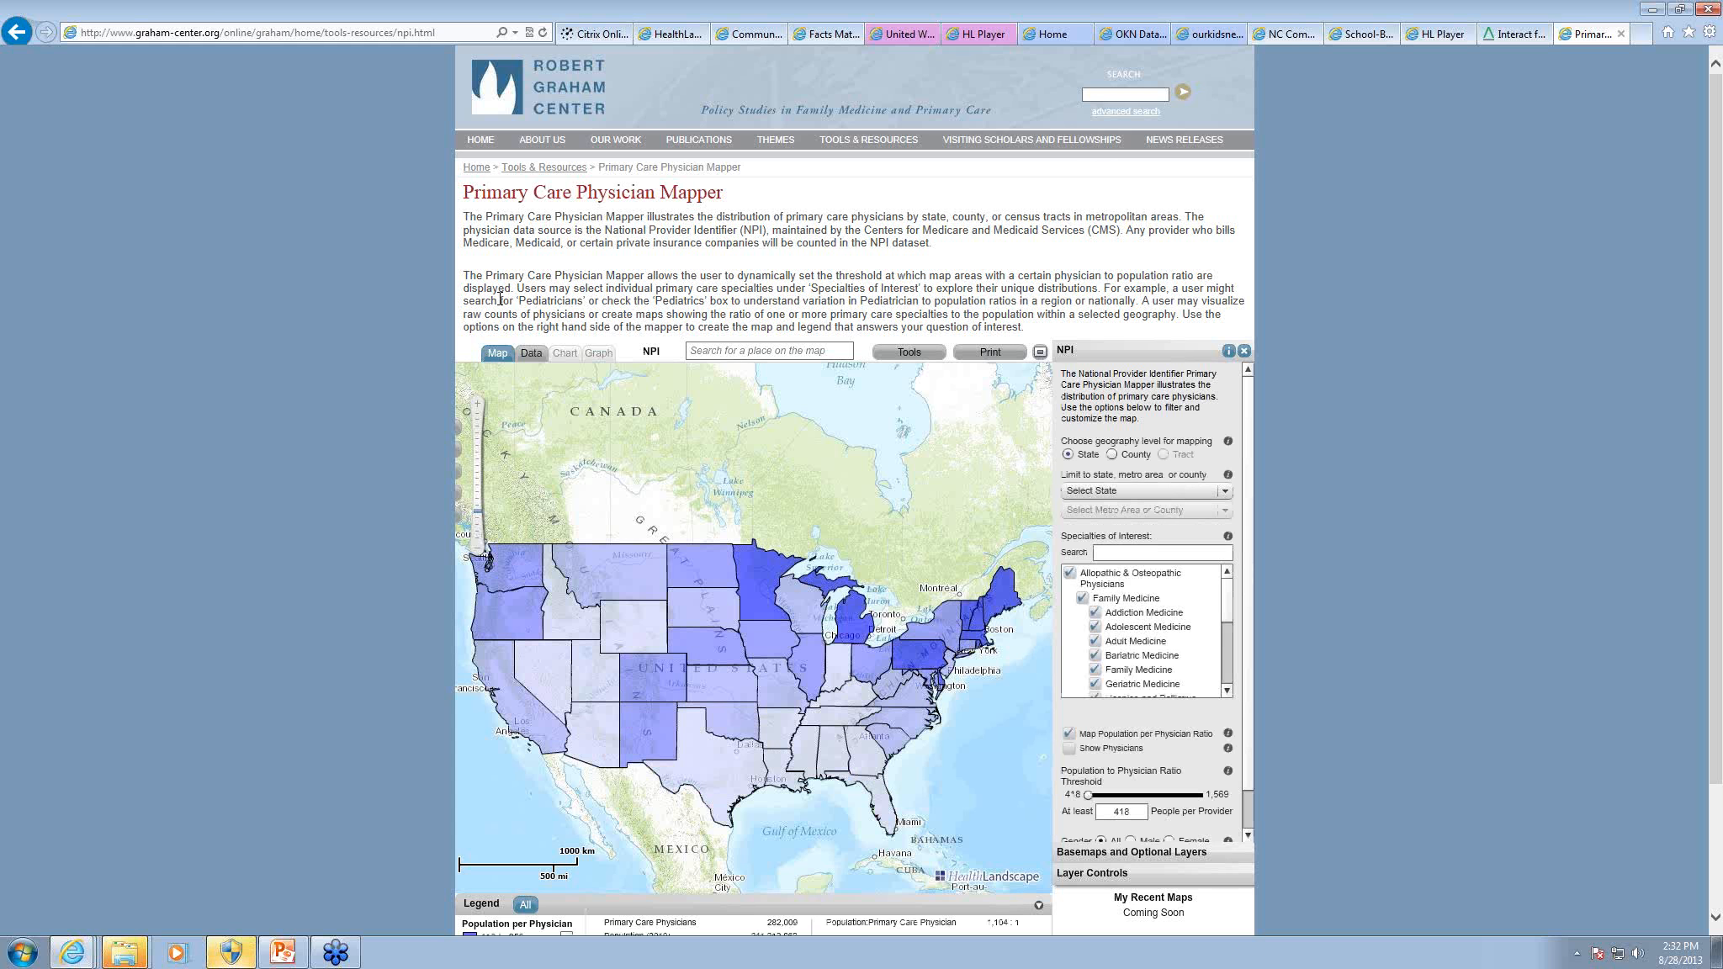
mouse_move(1230, 604)
mouse_down()
mouse_move(1231, 654)
mouse_move(1231, 591)
mouse_up()
mouse_move(837, 671)
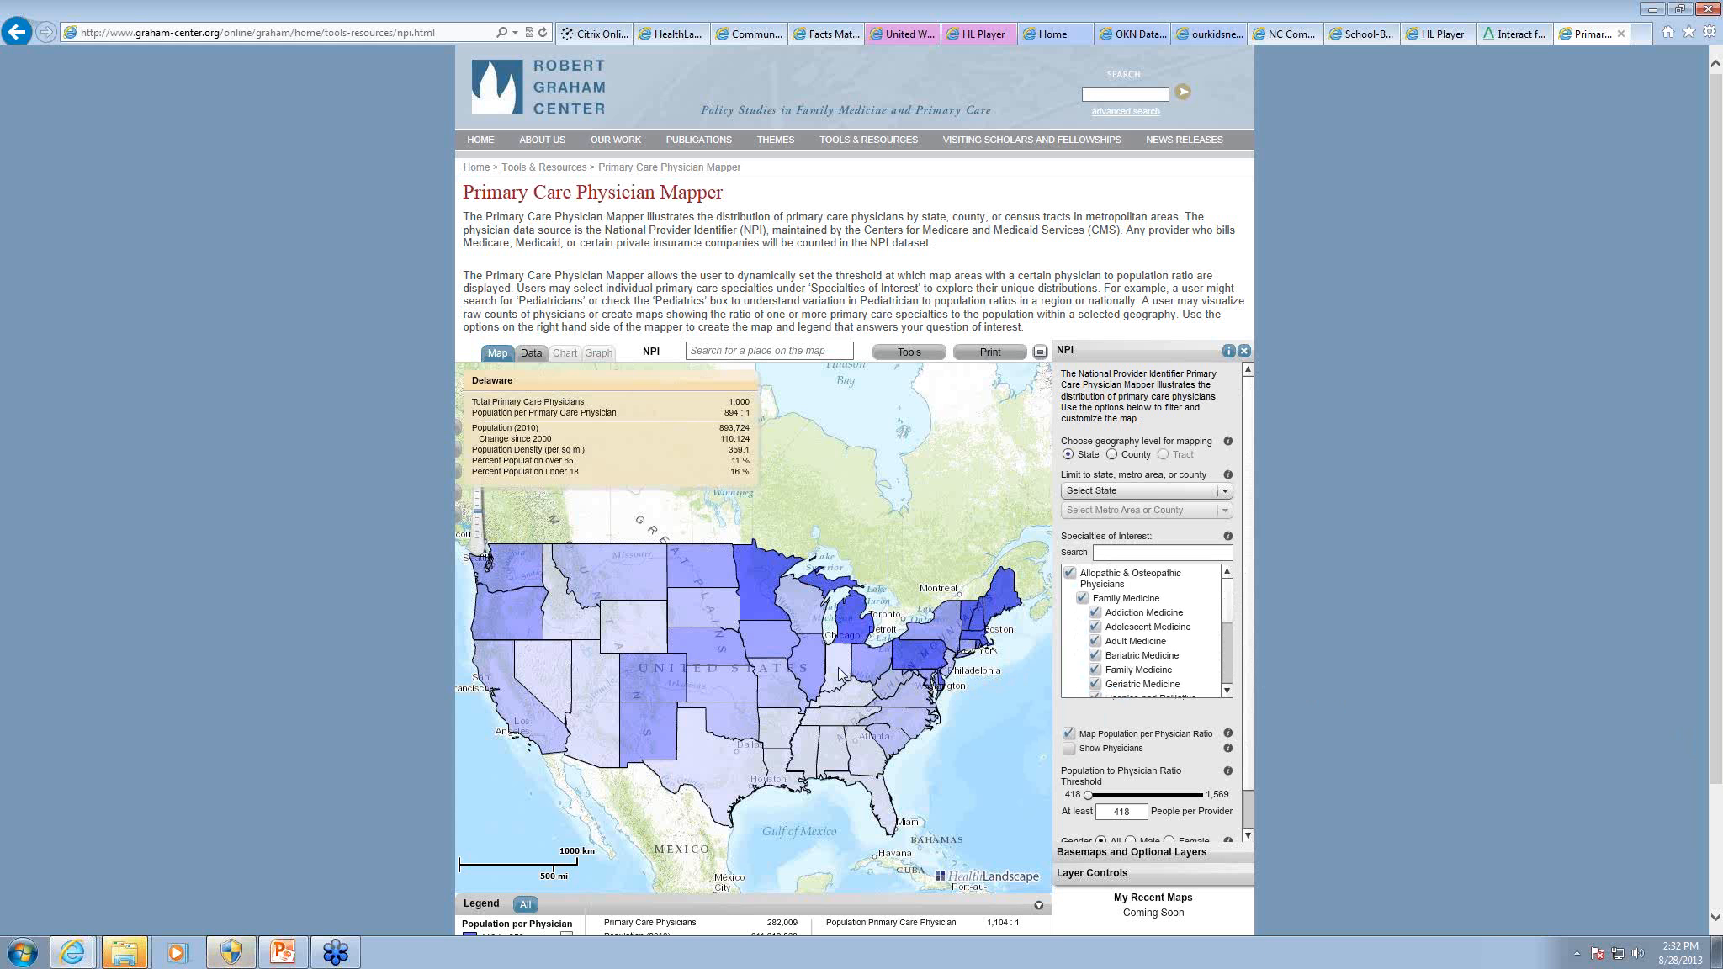
Step: Map the Cincinnati area by county and raise the population to physician threshold to at least 1,884 people per provider
drag(832, 661, 874, 692)
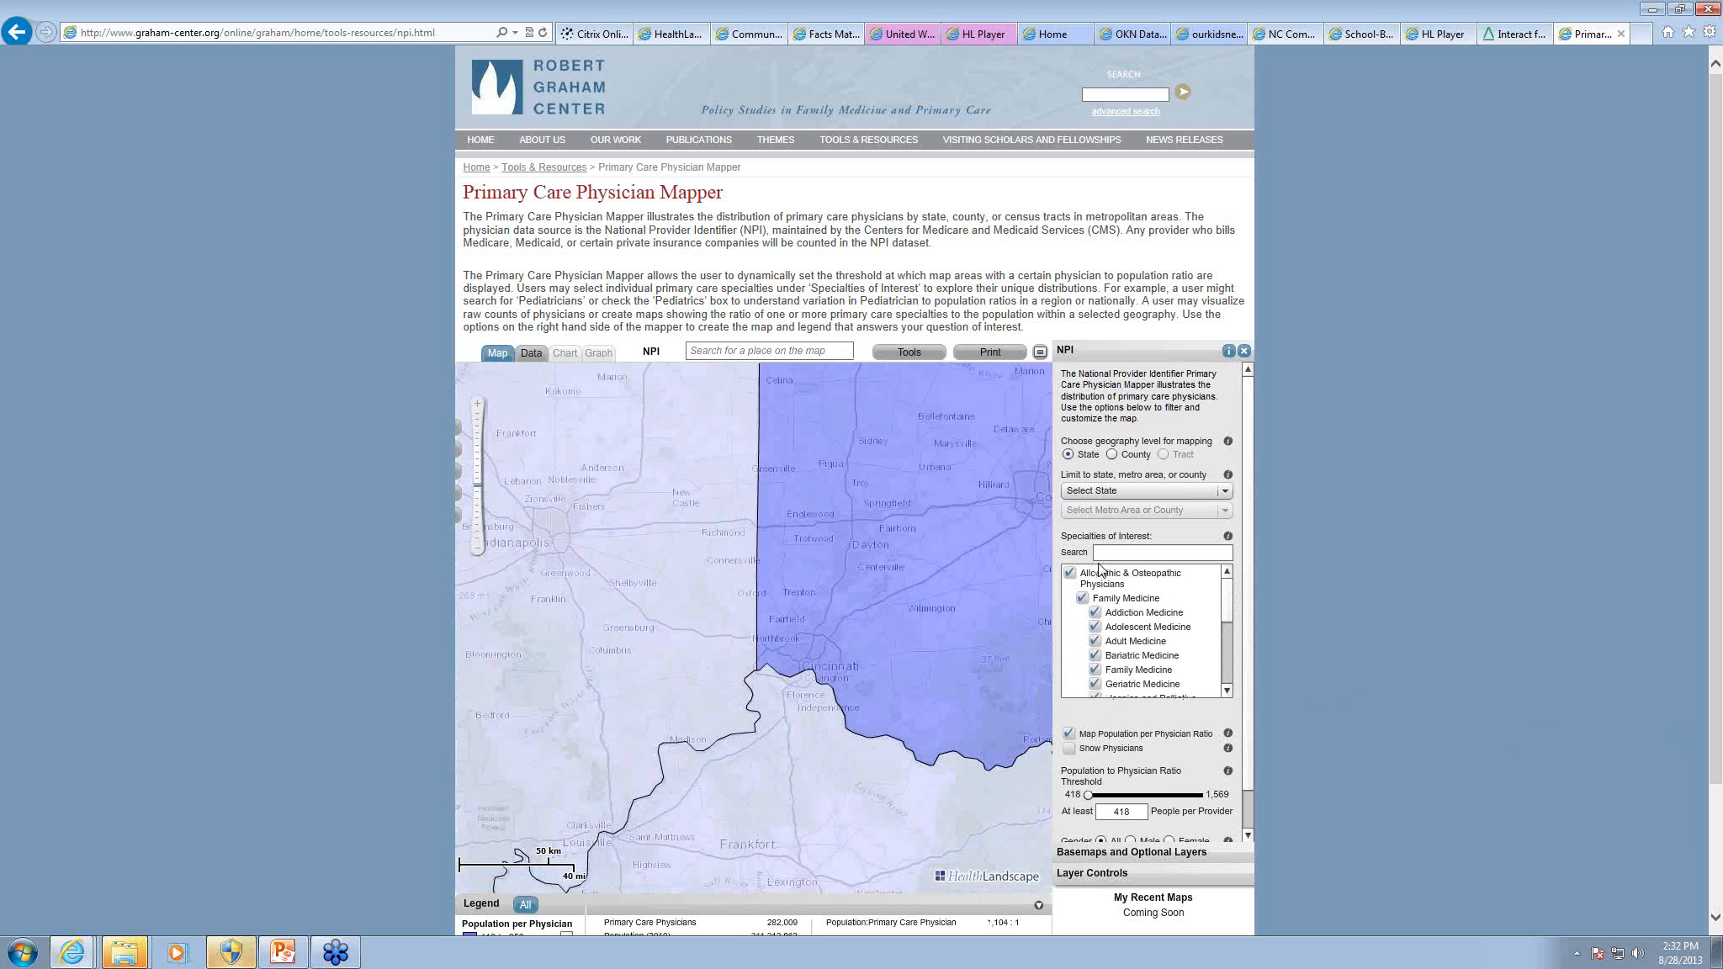
click(1112, 455)
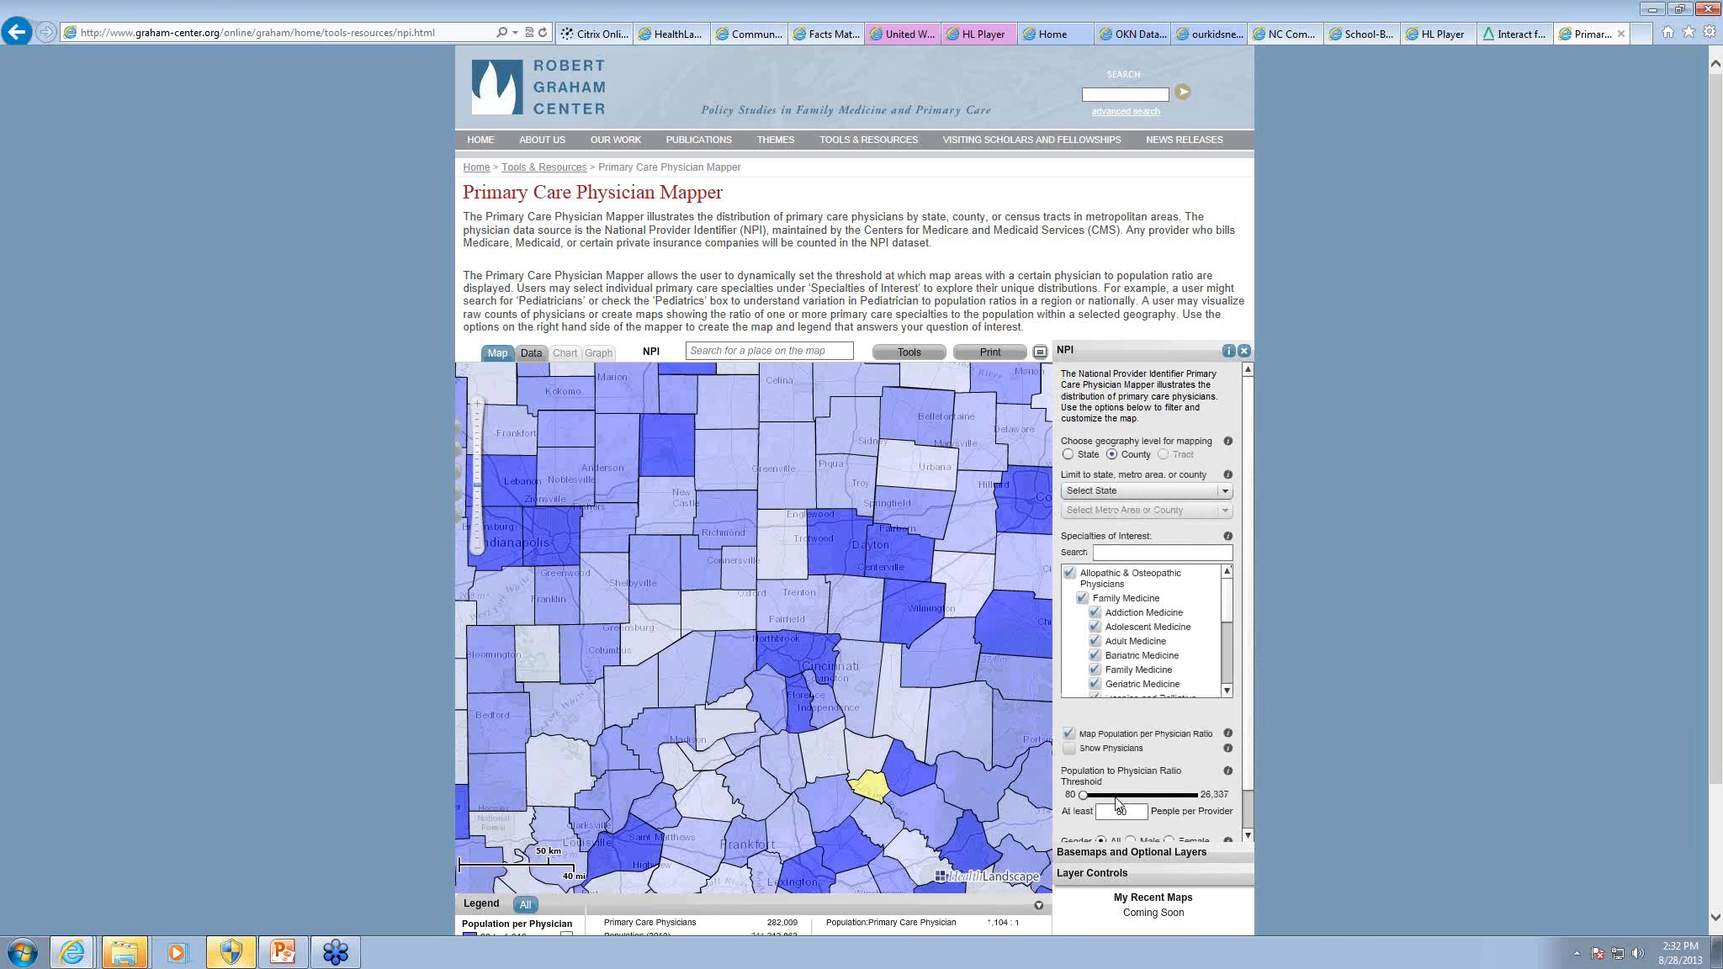
mouse_move(1086, 796)
mouse_down()
mouse_move(1109, 795)
mouse_move(1091, 796)
mouse_up()
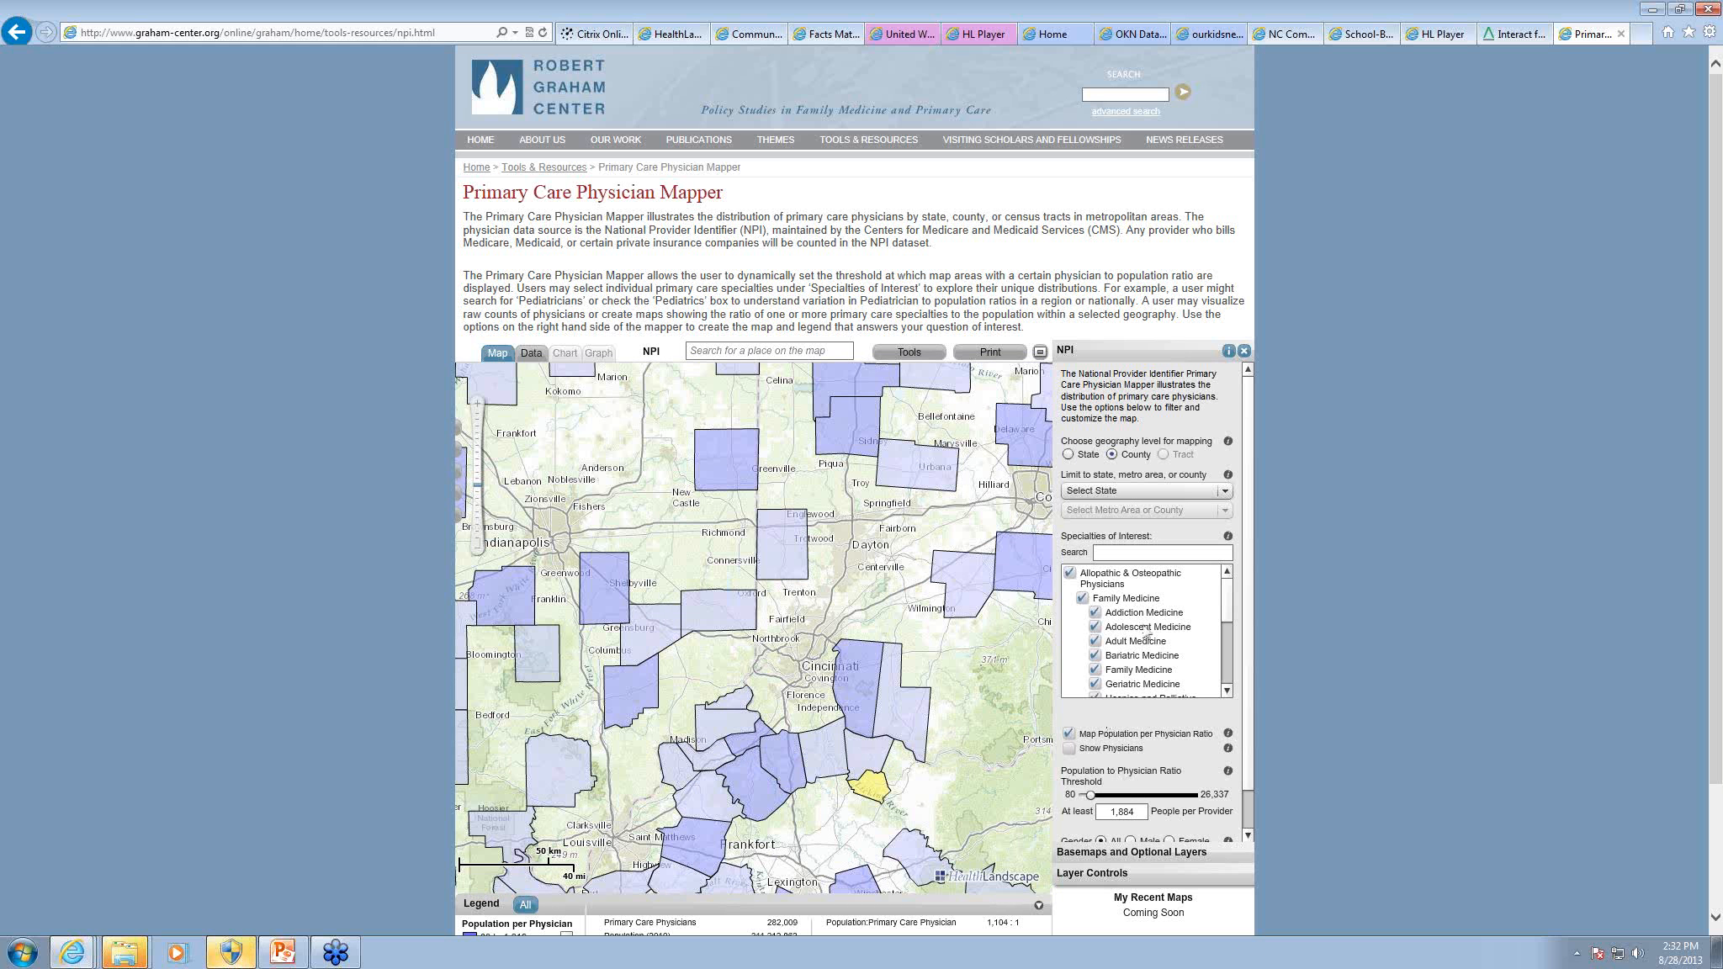
Step: Limit the physician map to Kentucky and the Cincinnati-Middletown metro area, and set the geography level to Tract
click(1127, 492)
scroll(1225, 530, down, 4)
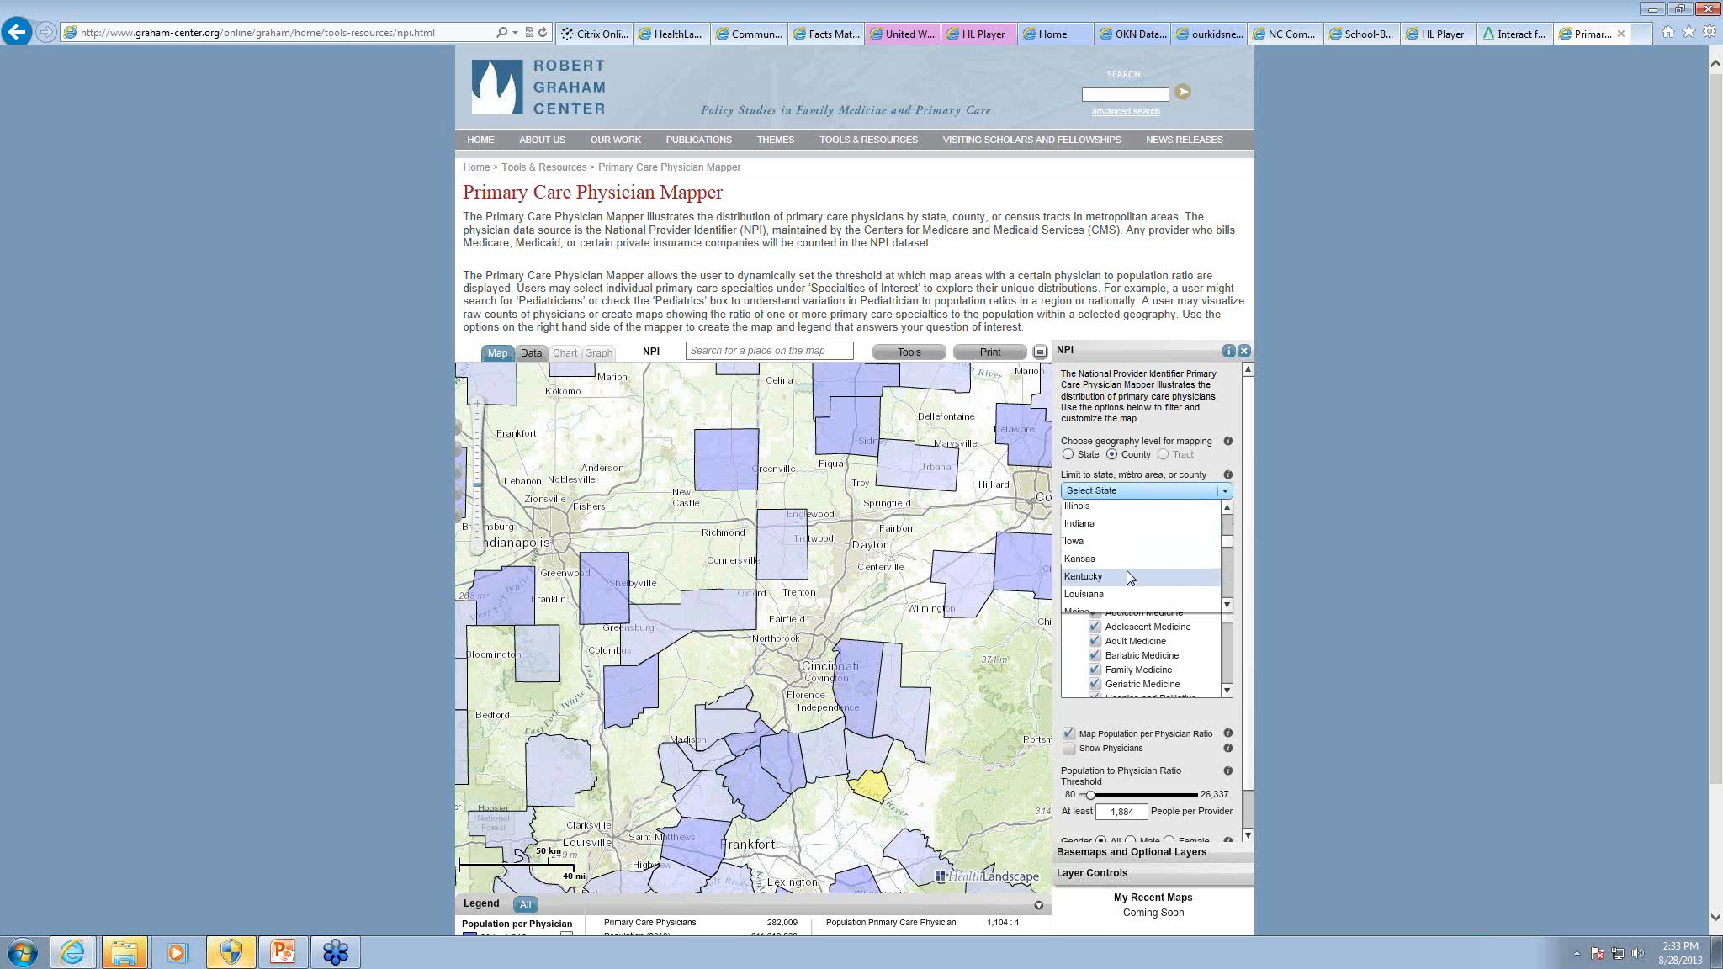
click(1127, 575)
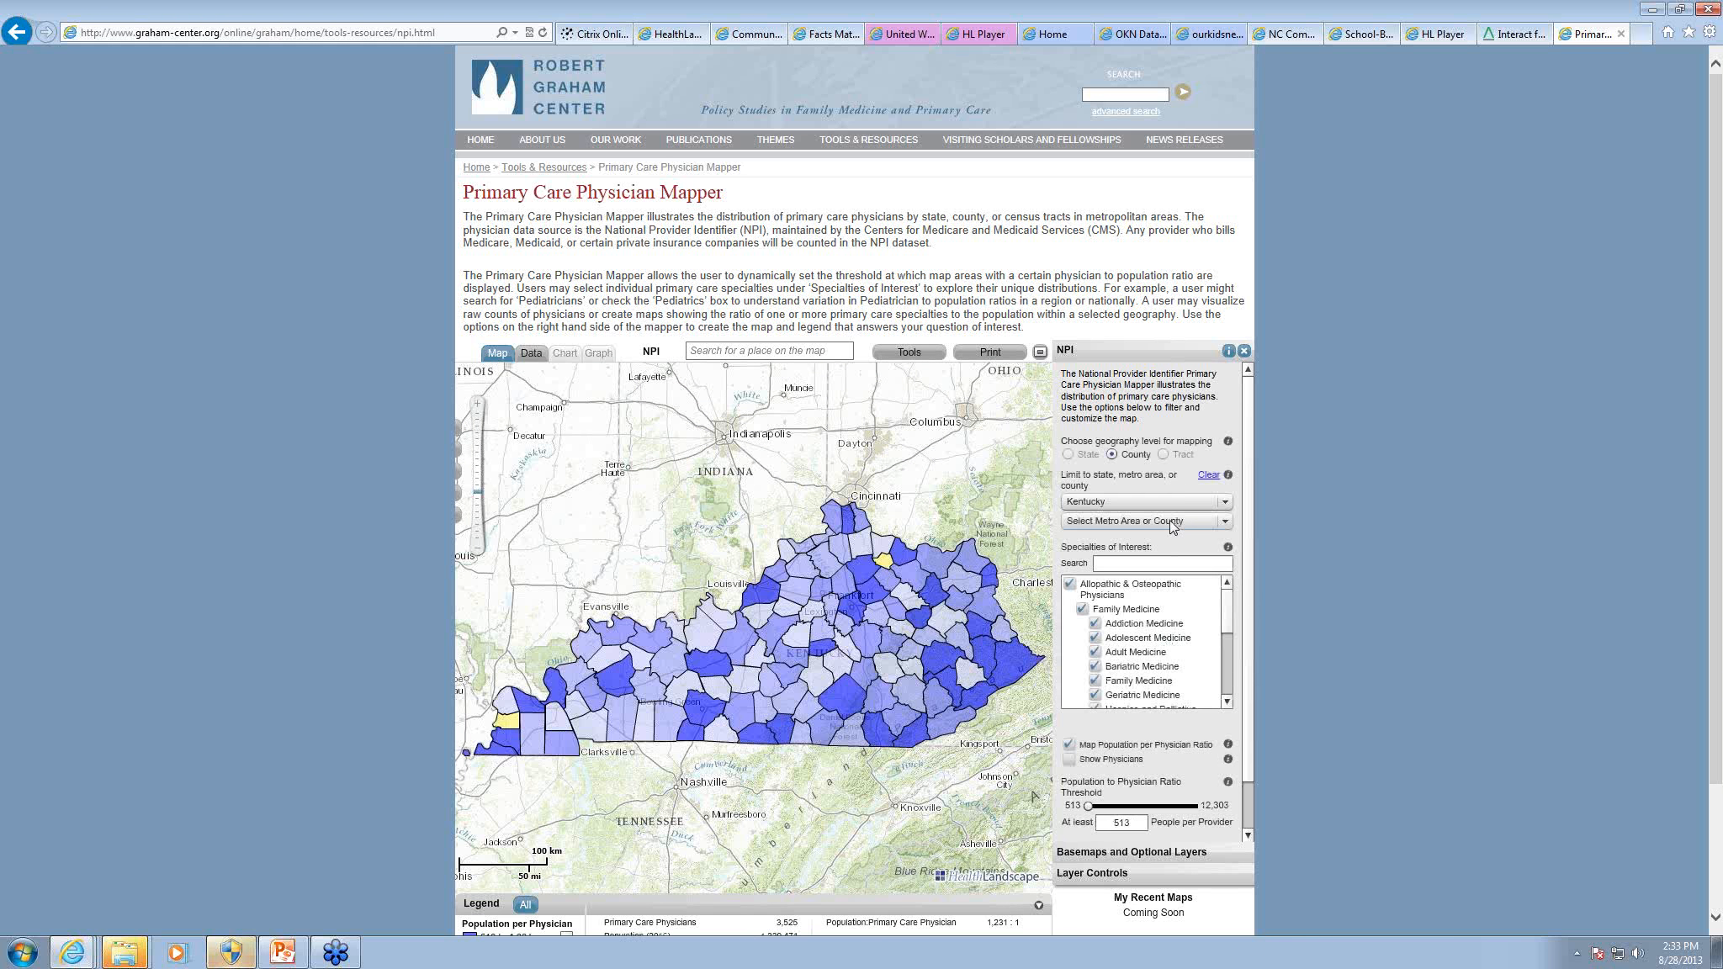
click(1169, 520)
click(1143, 574)
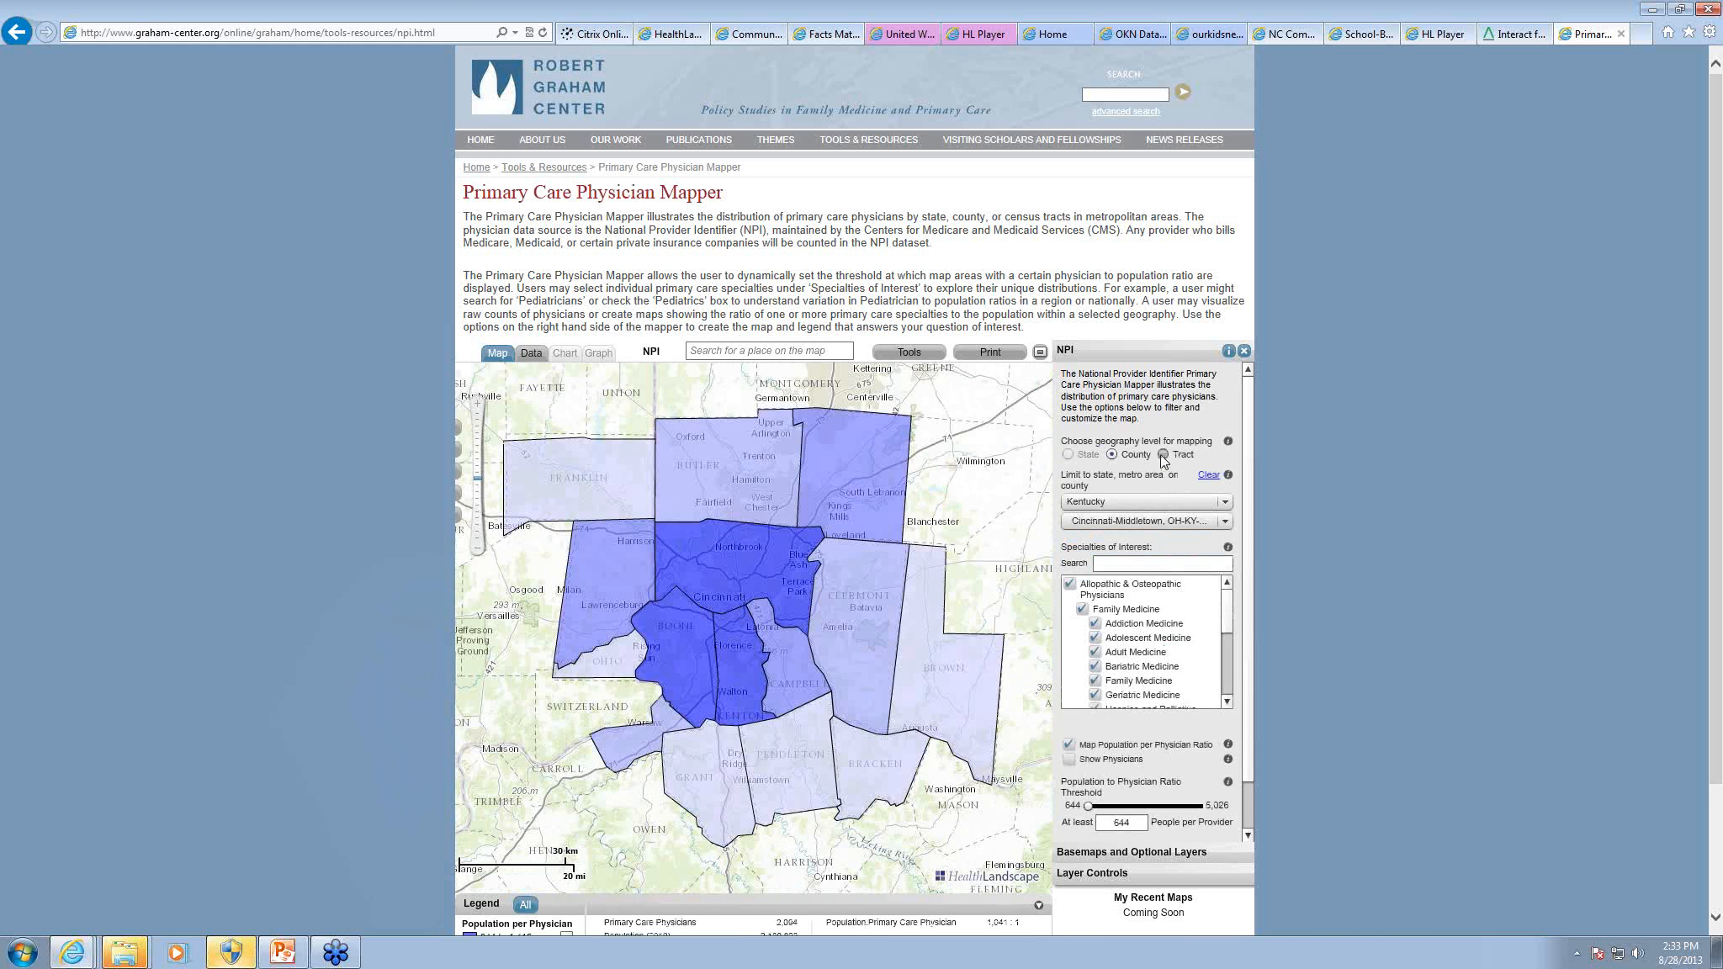
click(1162, 455)
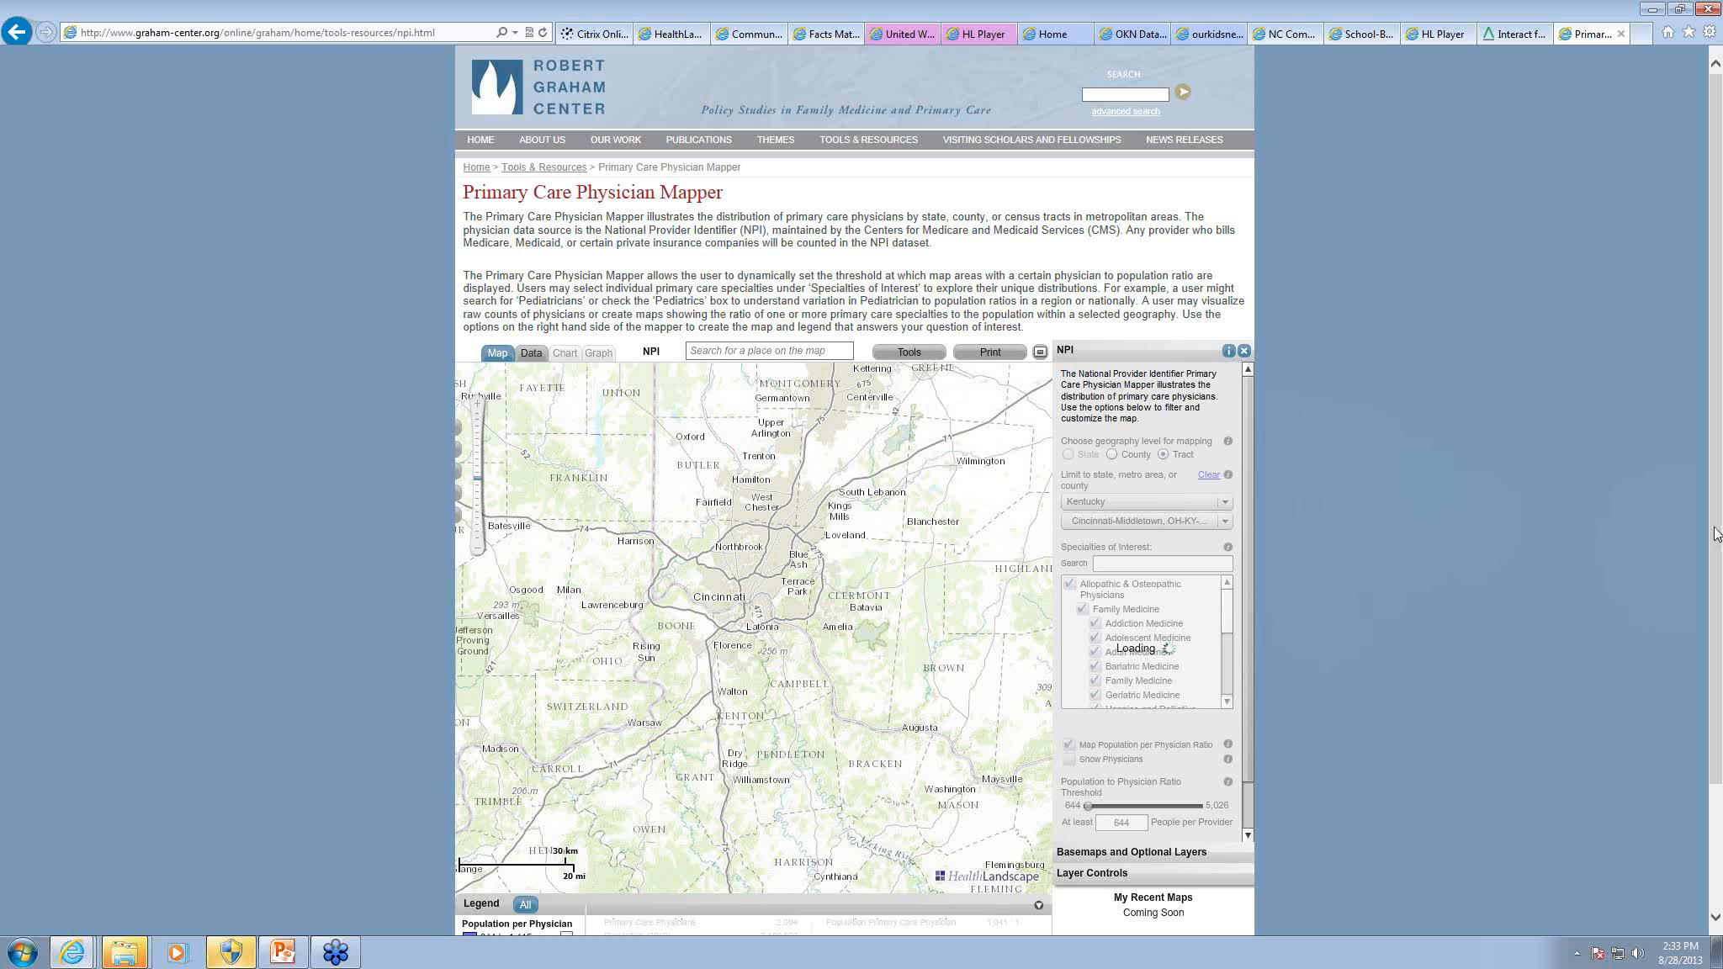
drag(1718, 539, 1709, 609)
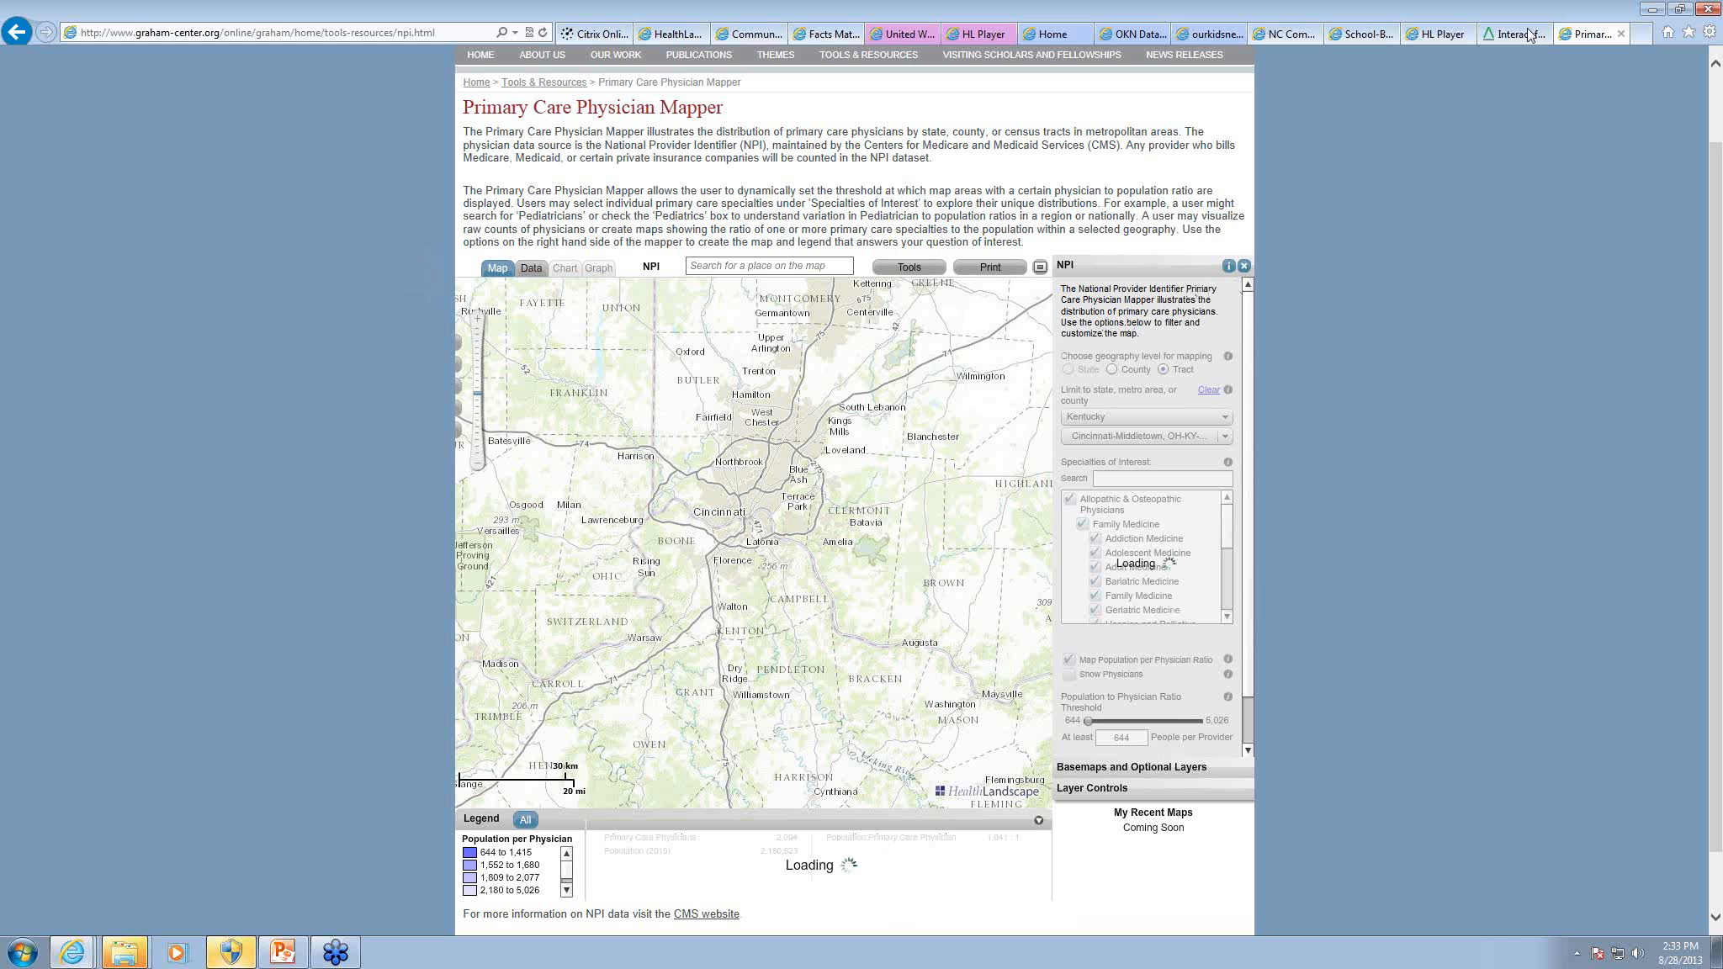
click(1643, 35)
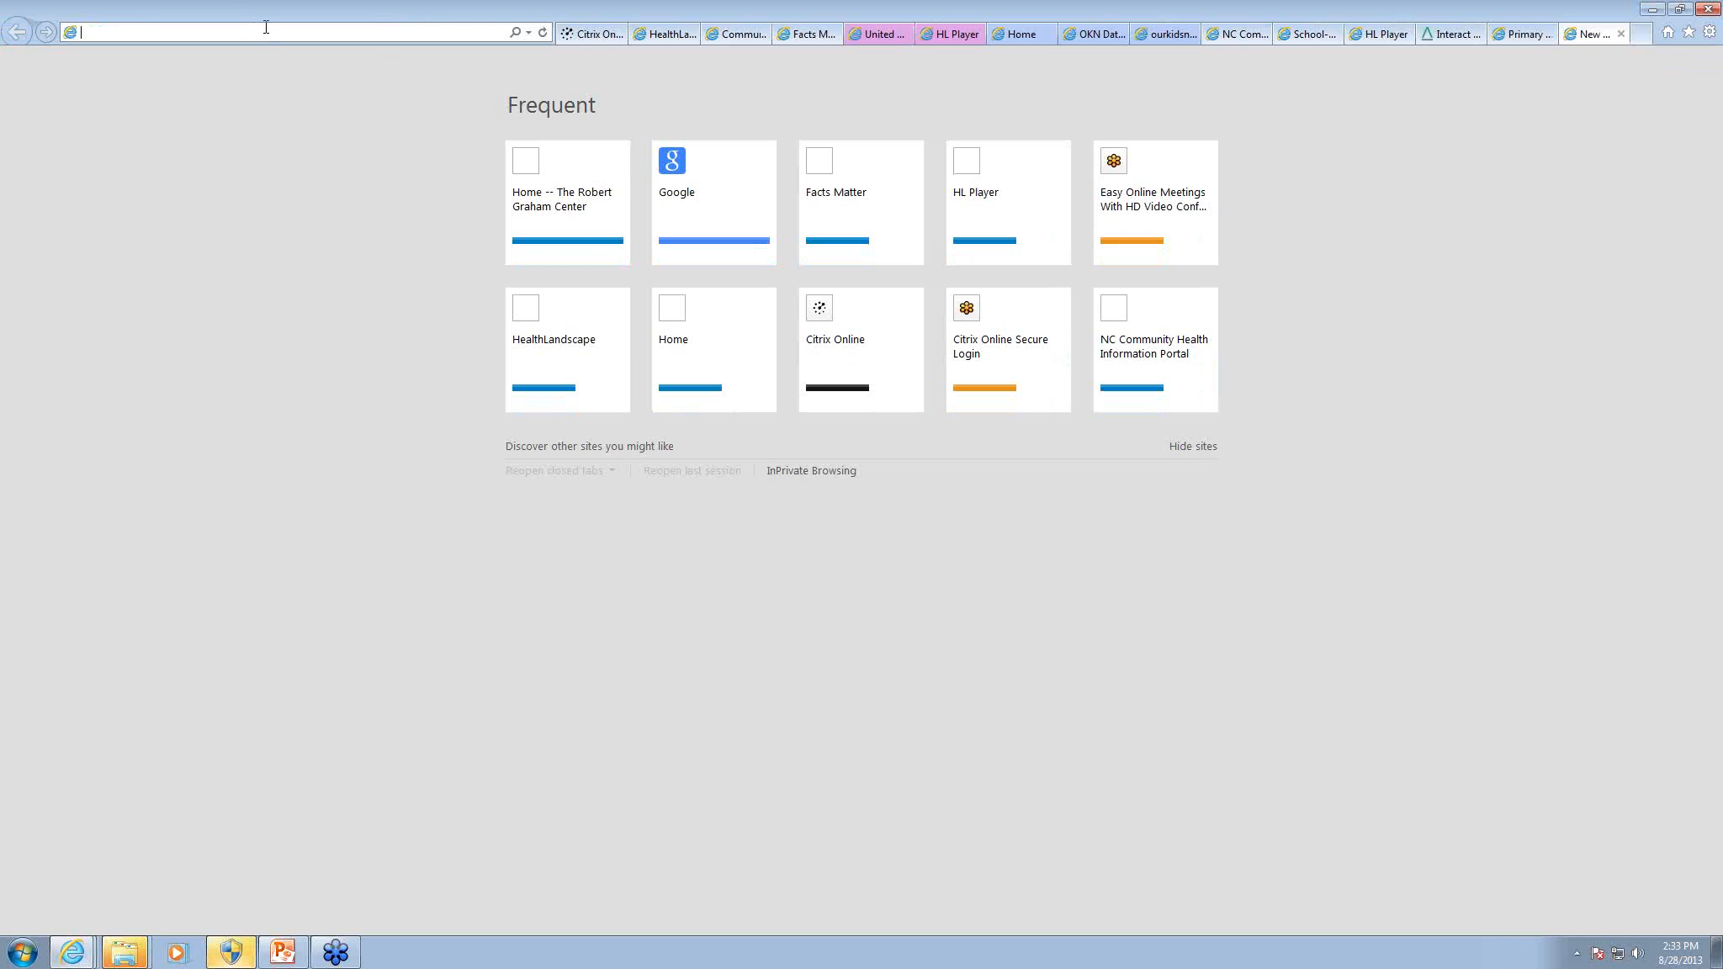
text(www.)
text(udsmap)
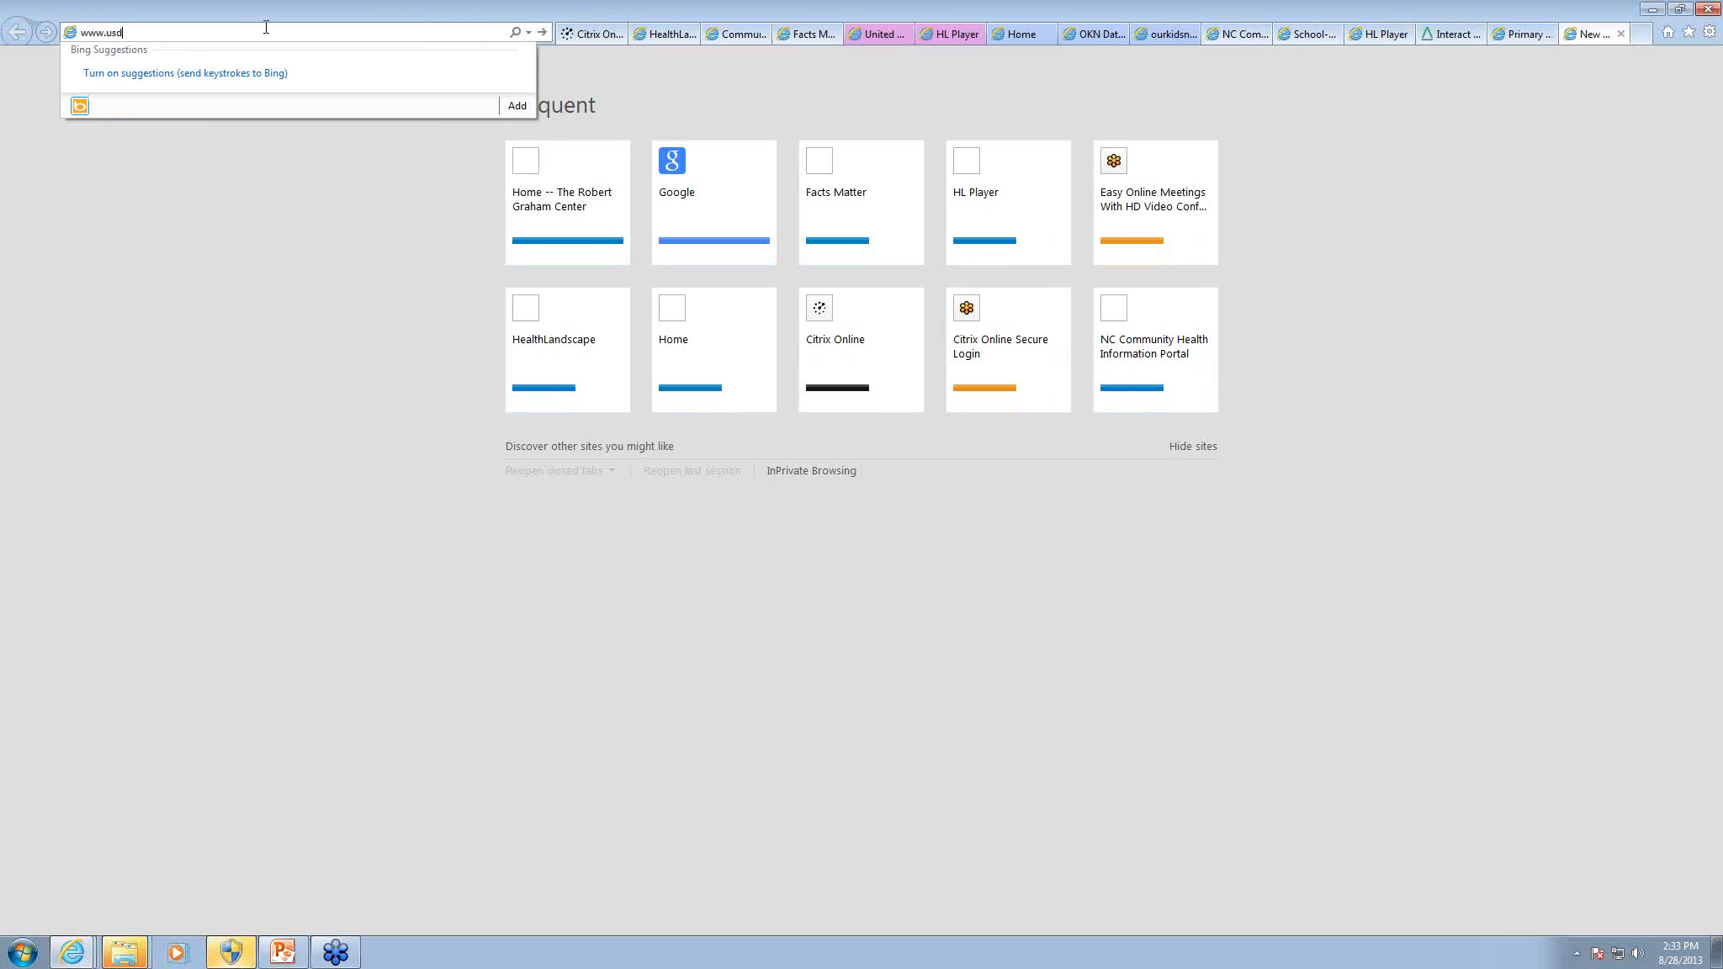
text(per.org)
key(Return)
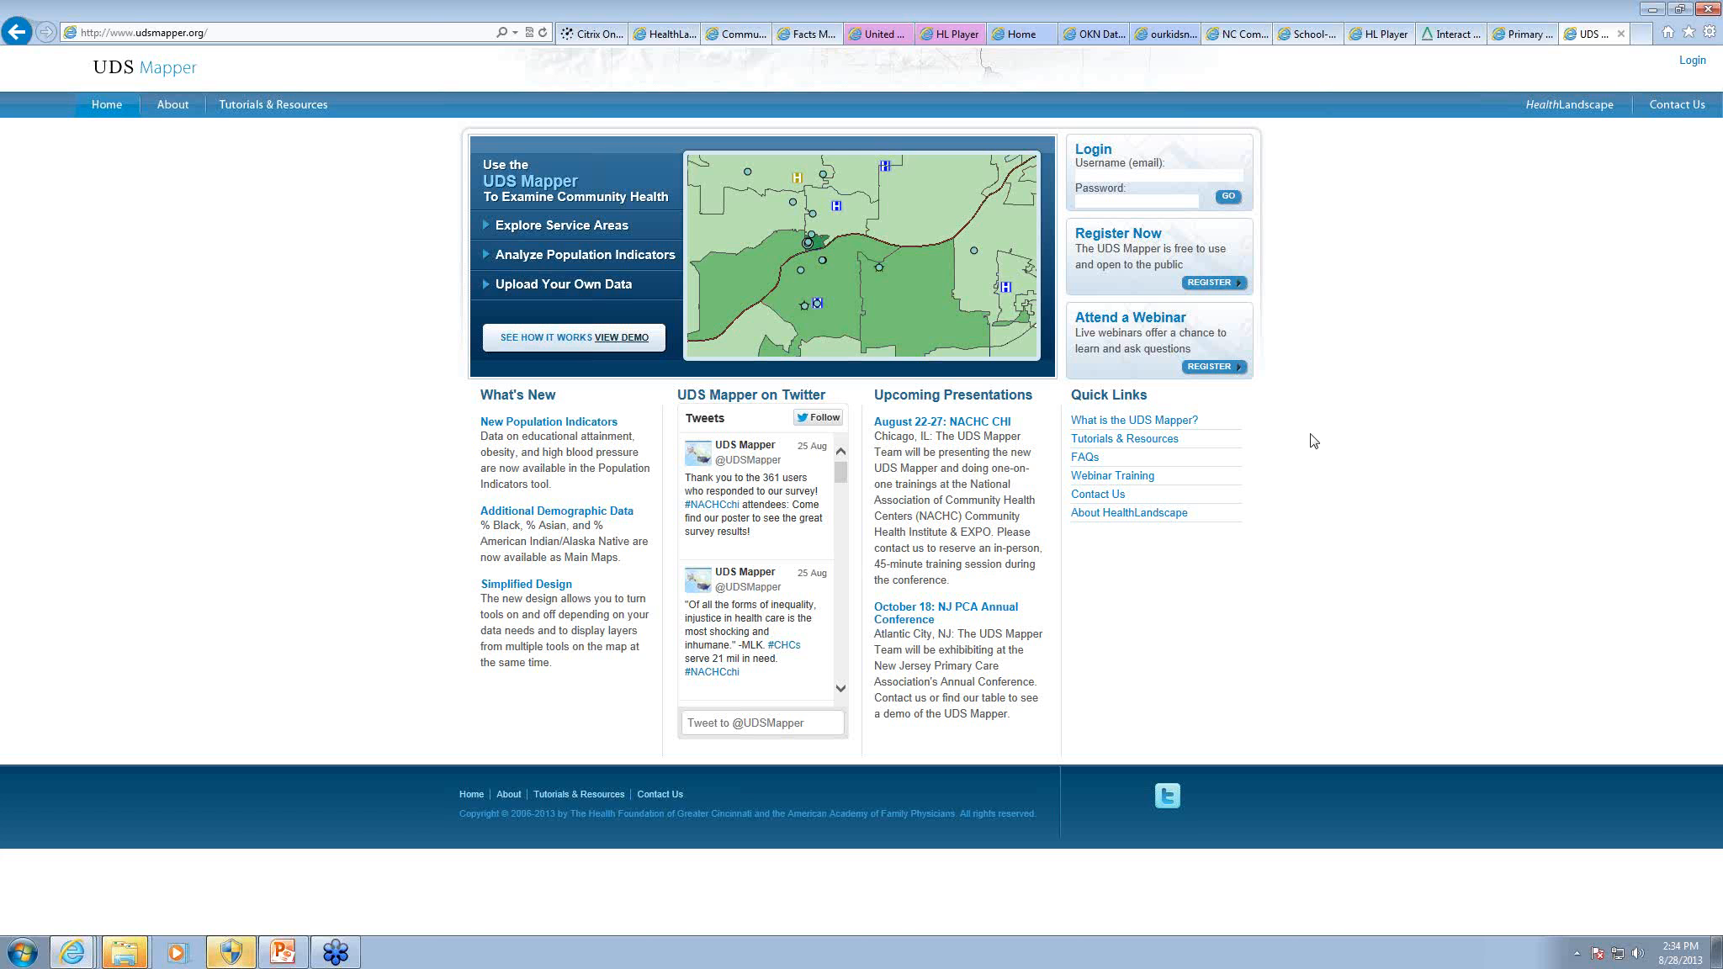
Step: Log in to the UDS Mapper with the account's e-mail username and password
click(1110, 172)
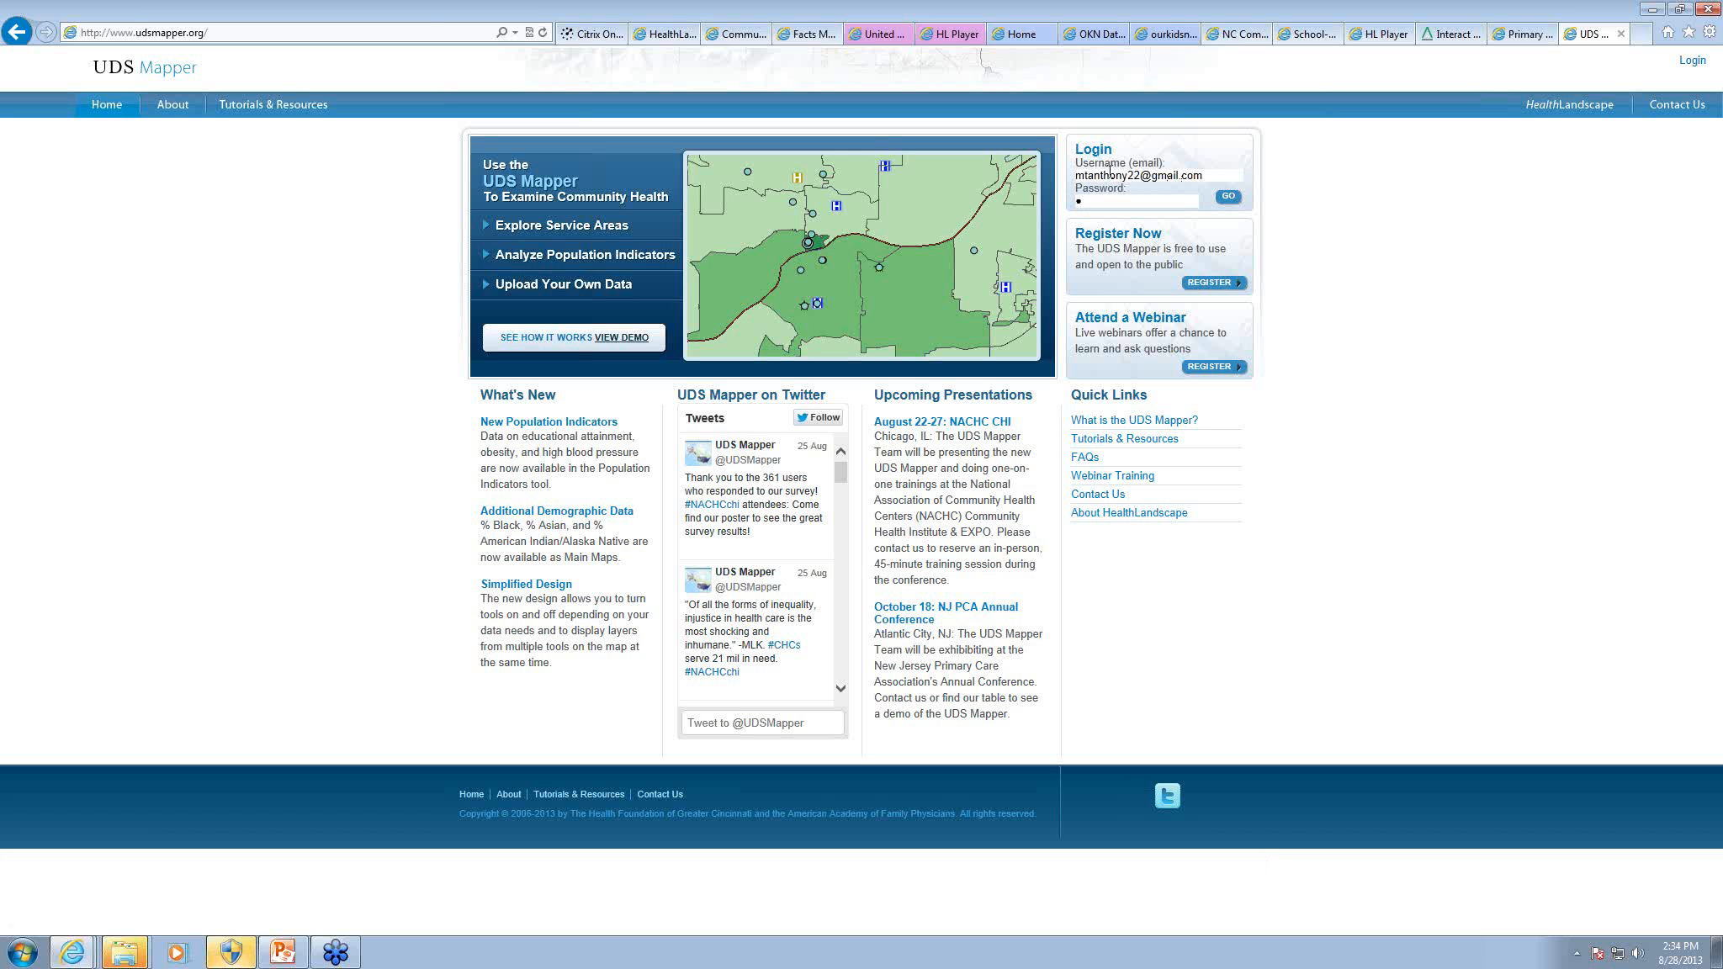
text(••••••••••)
key(Return)
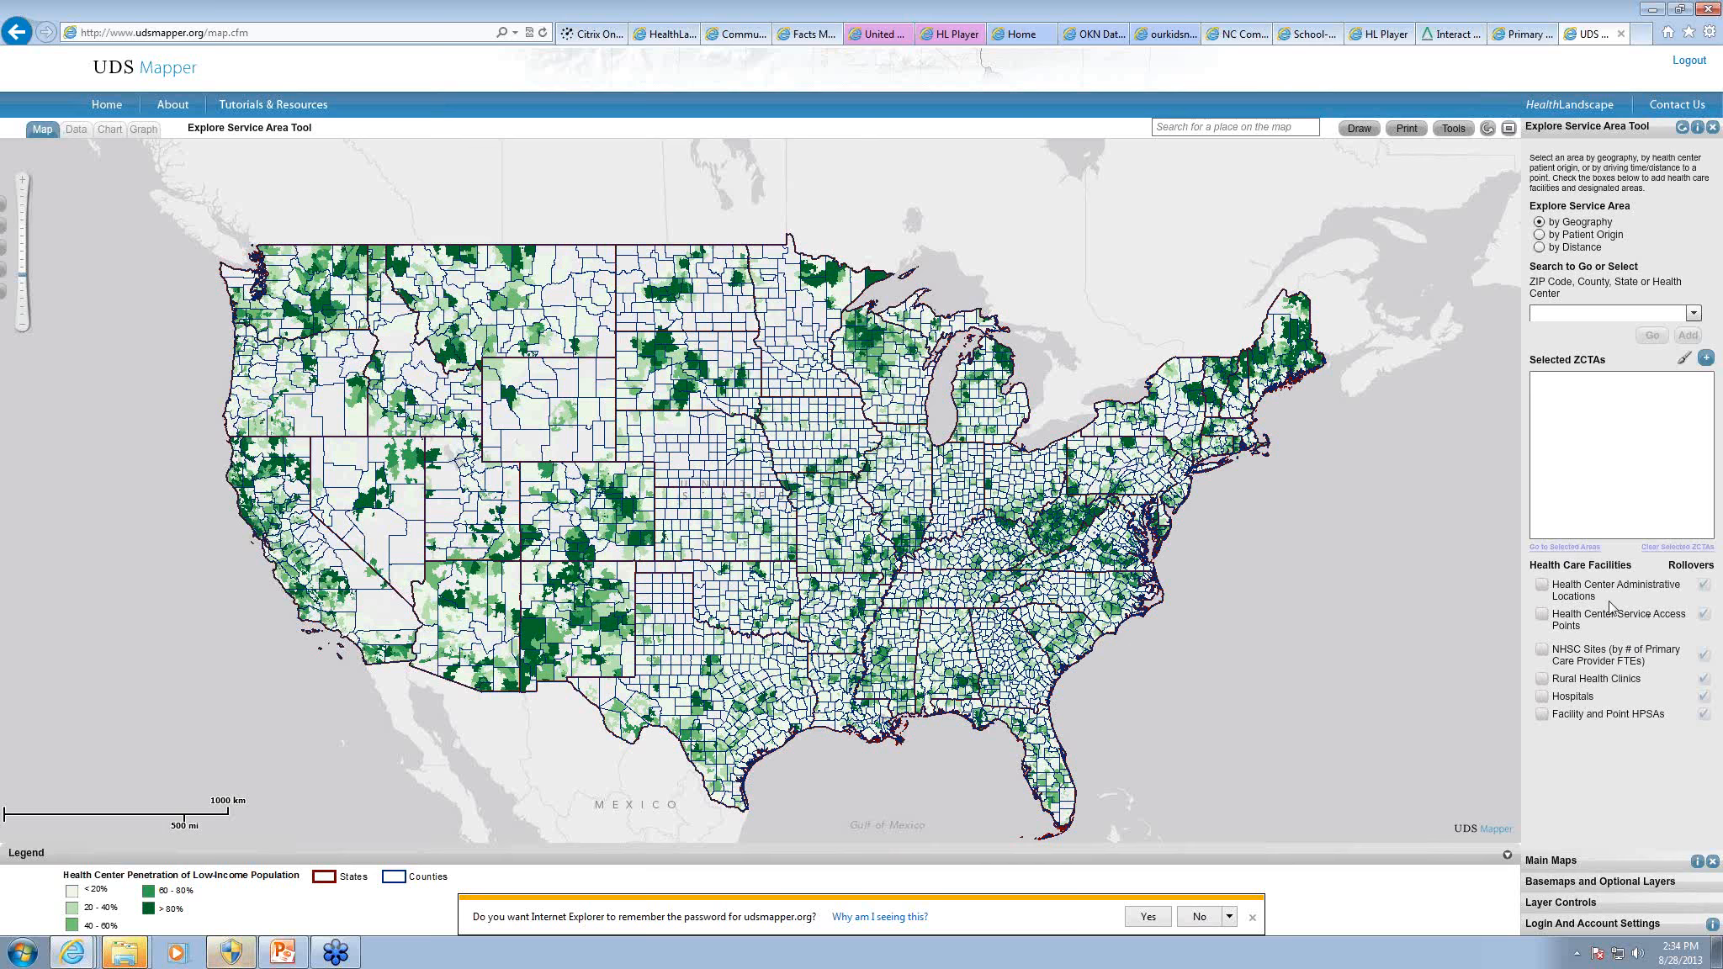
Step: Explore service areas by Patient Origin and select the Healthcare Connection, Inc. health center in the Cincinnati area
click(1540, 236)
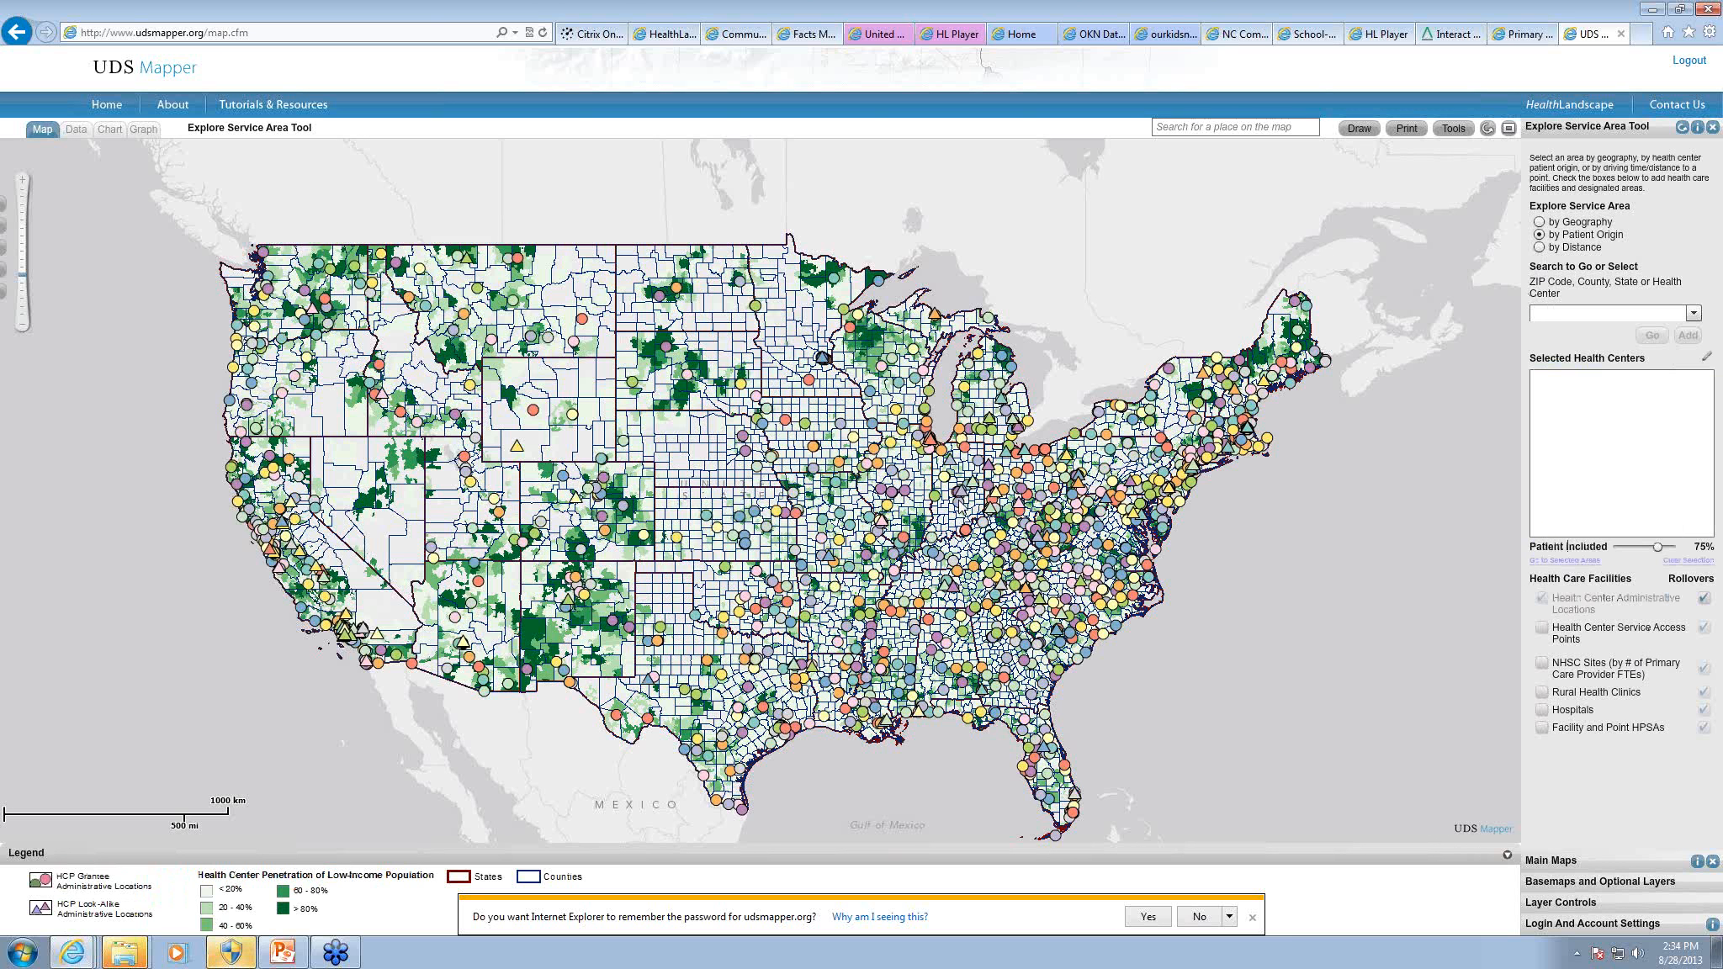
mouse_move(961, 505)
drag(961, 490, 1011, 520)
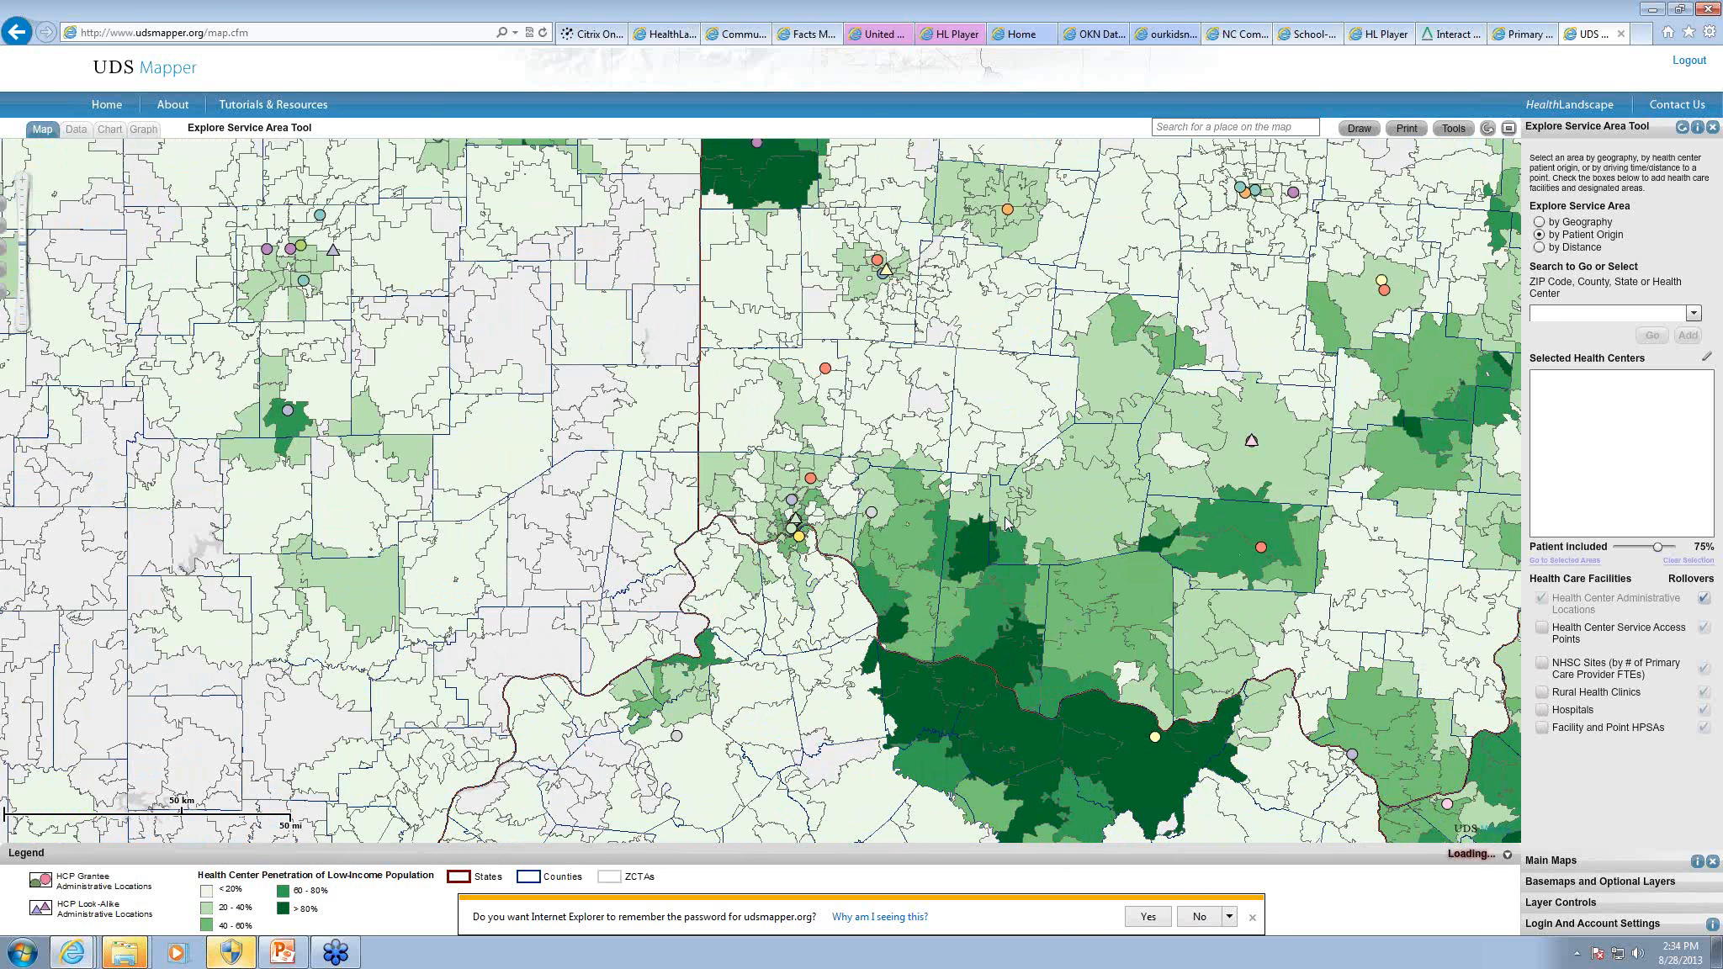
mouse_move(1006, 521)
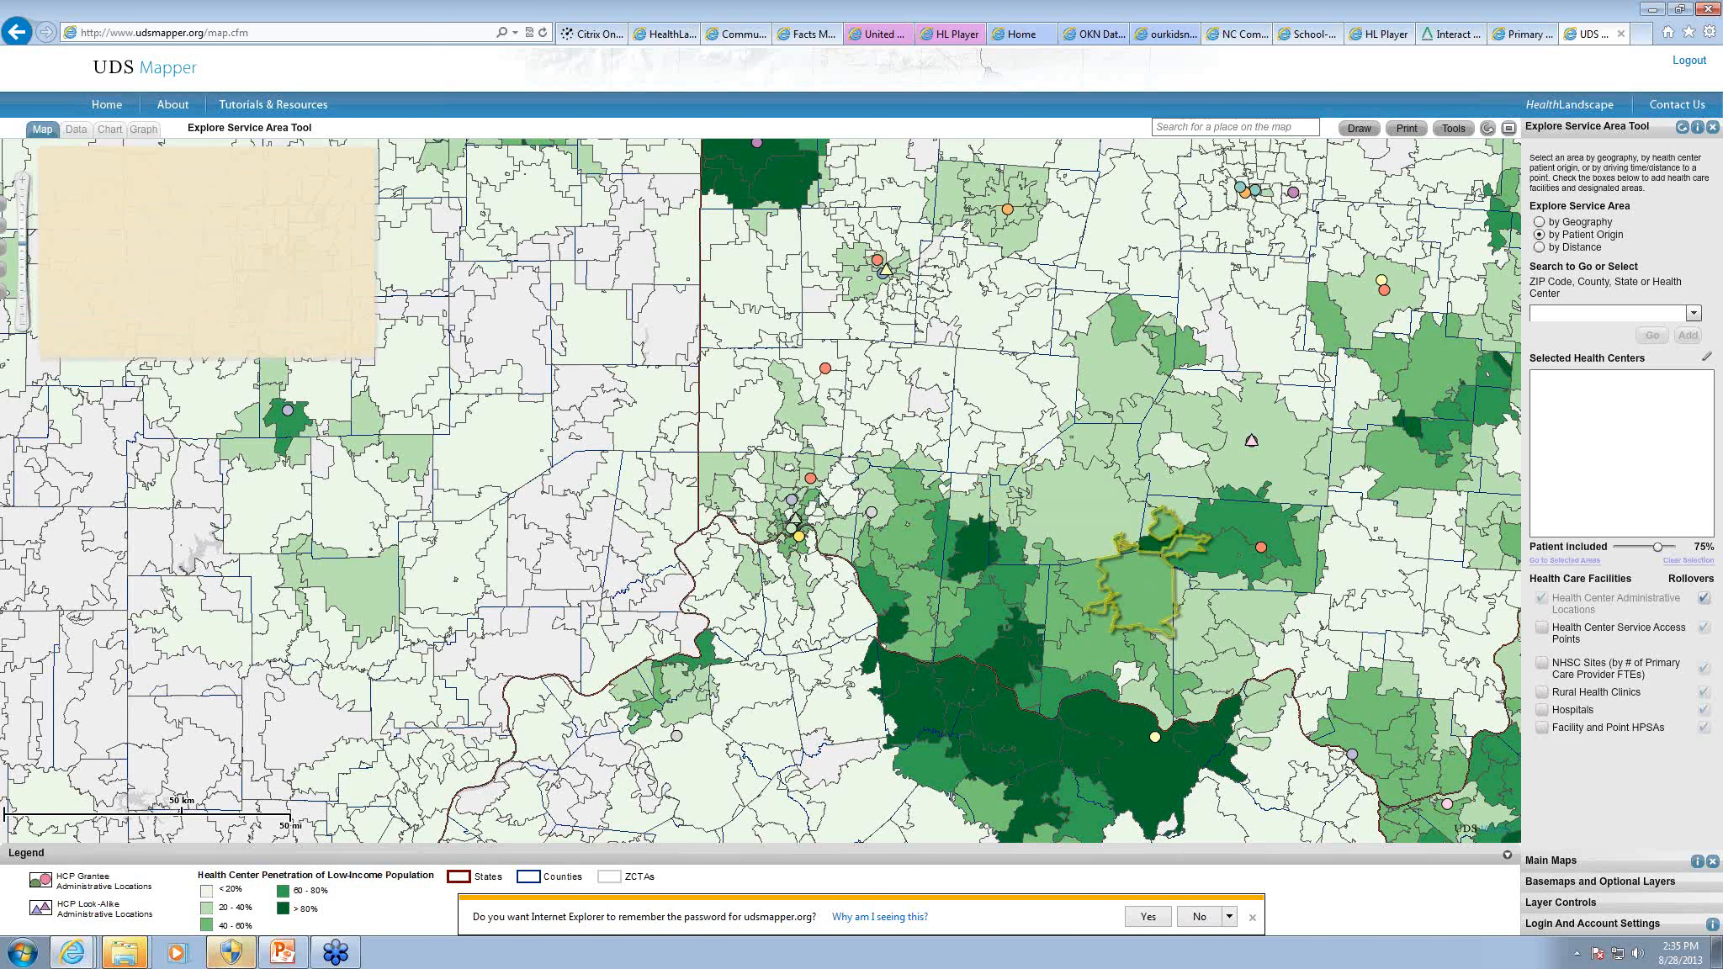
mouse_move(814, 482)
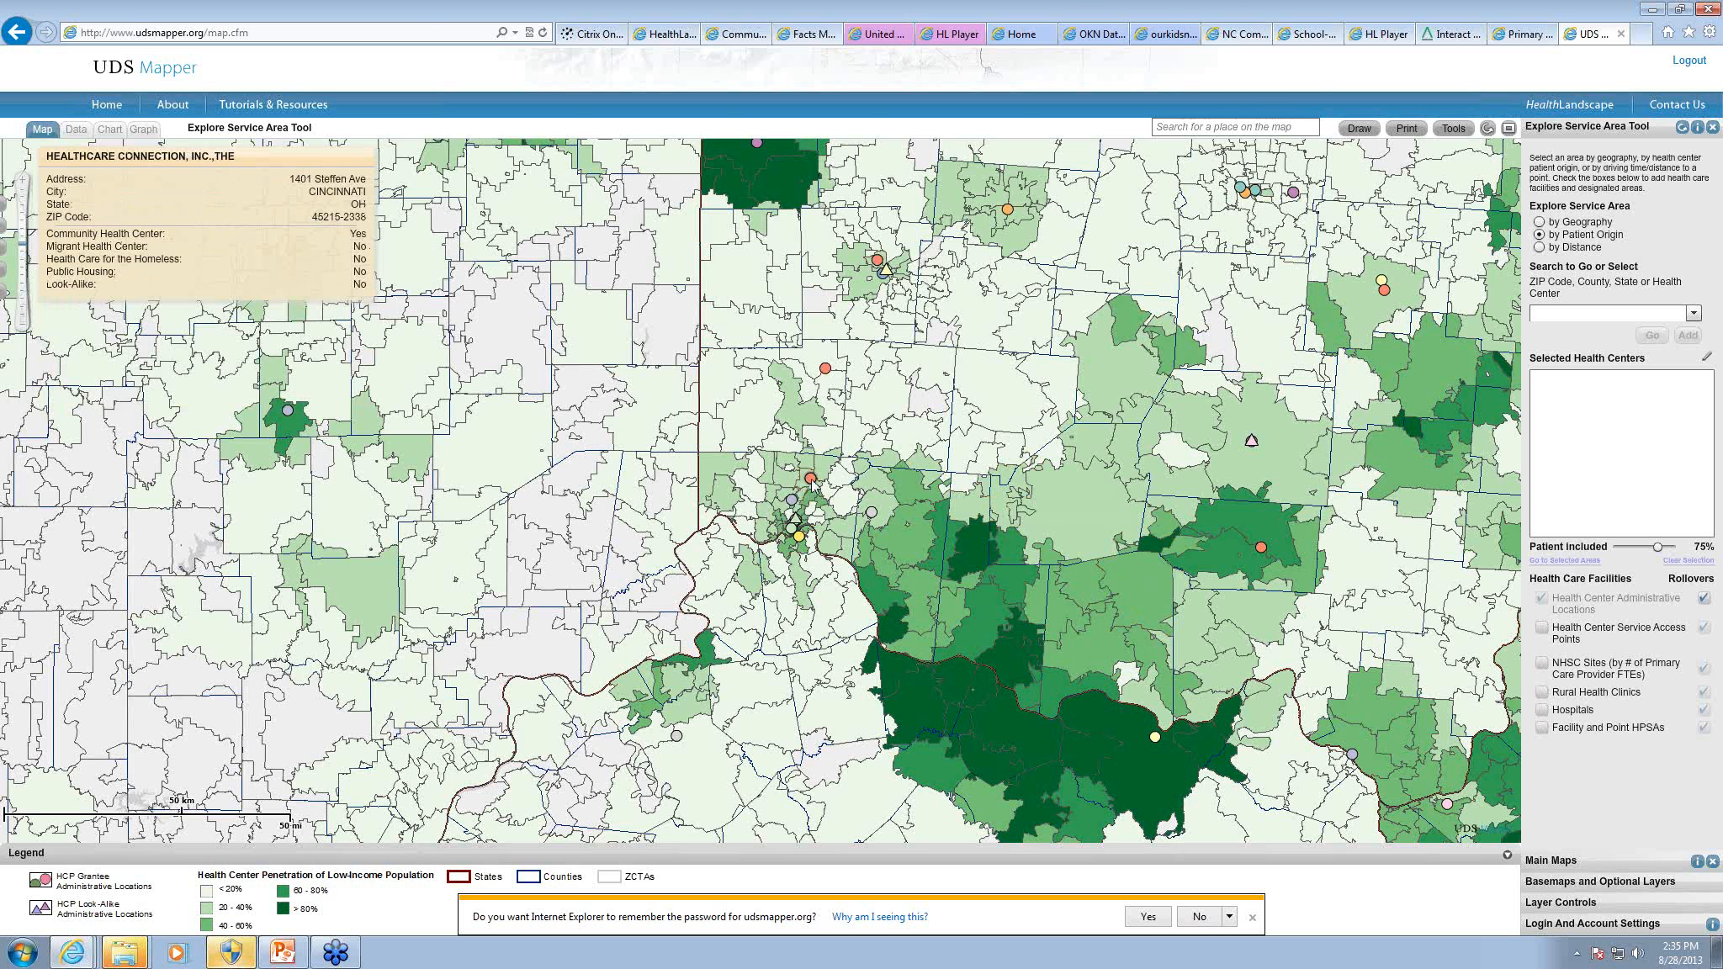
click(812, 480)
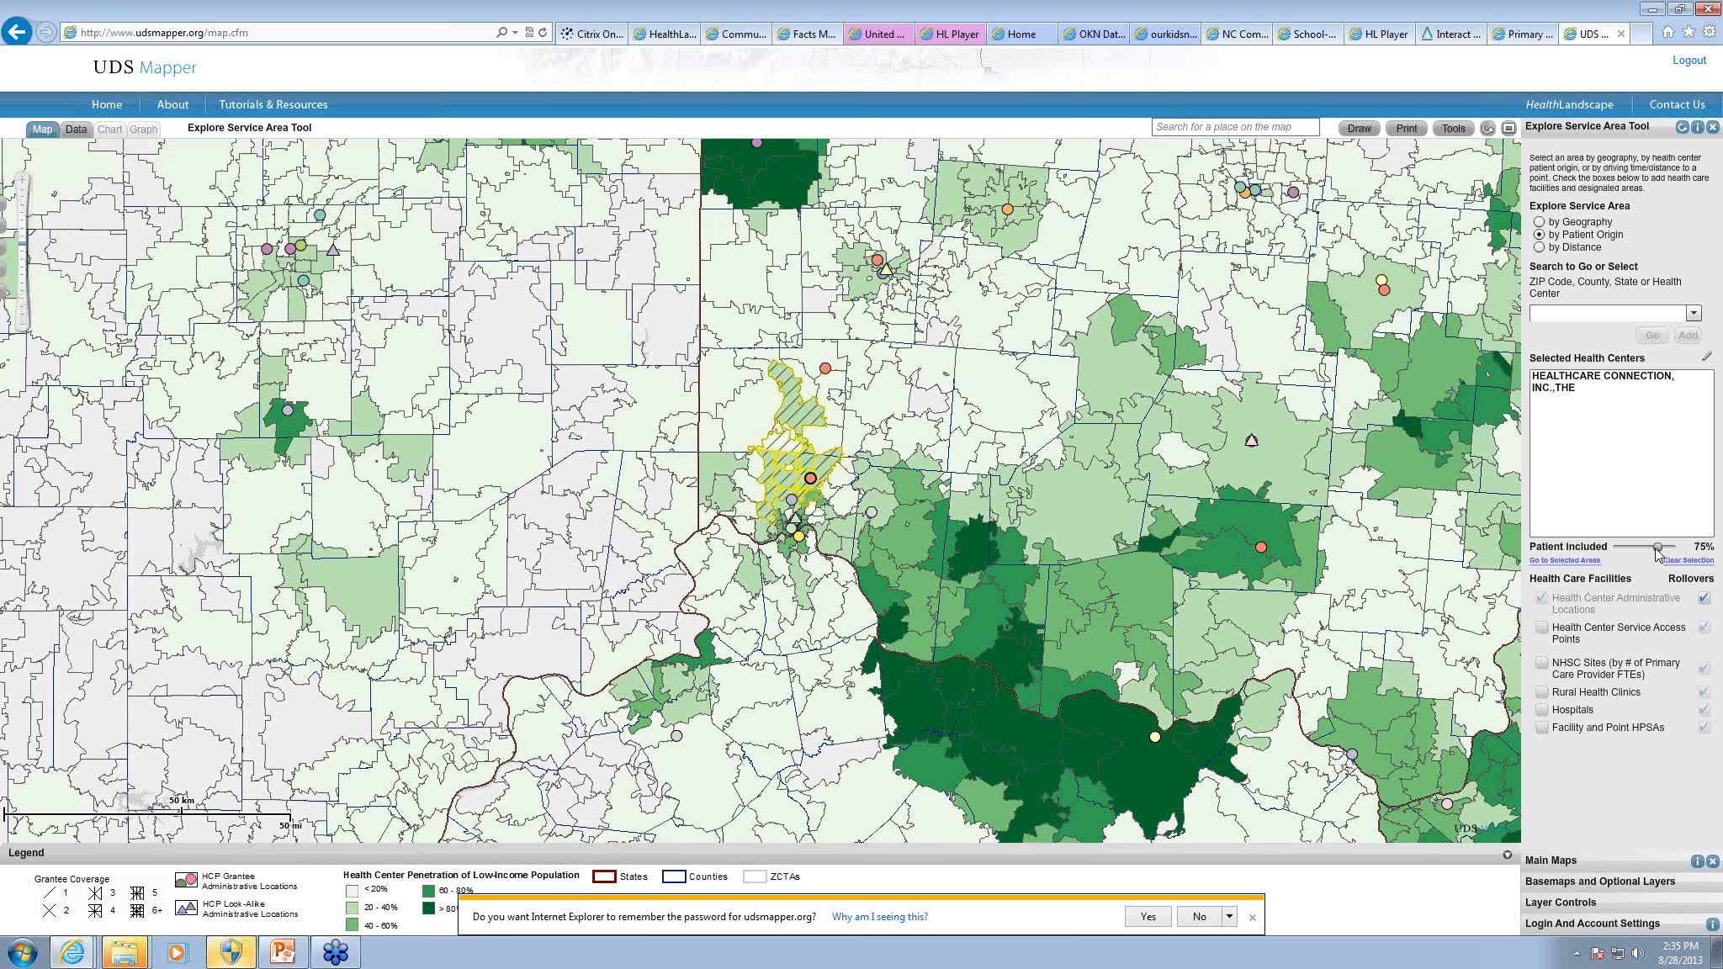
Step: Raise the included patients to 100% and add Winton Hills Med & Health Ctr to the selected health centers
drag(1658, 548, 1673, 554)
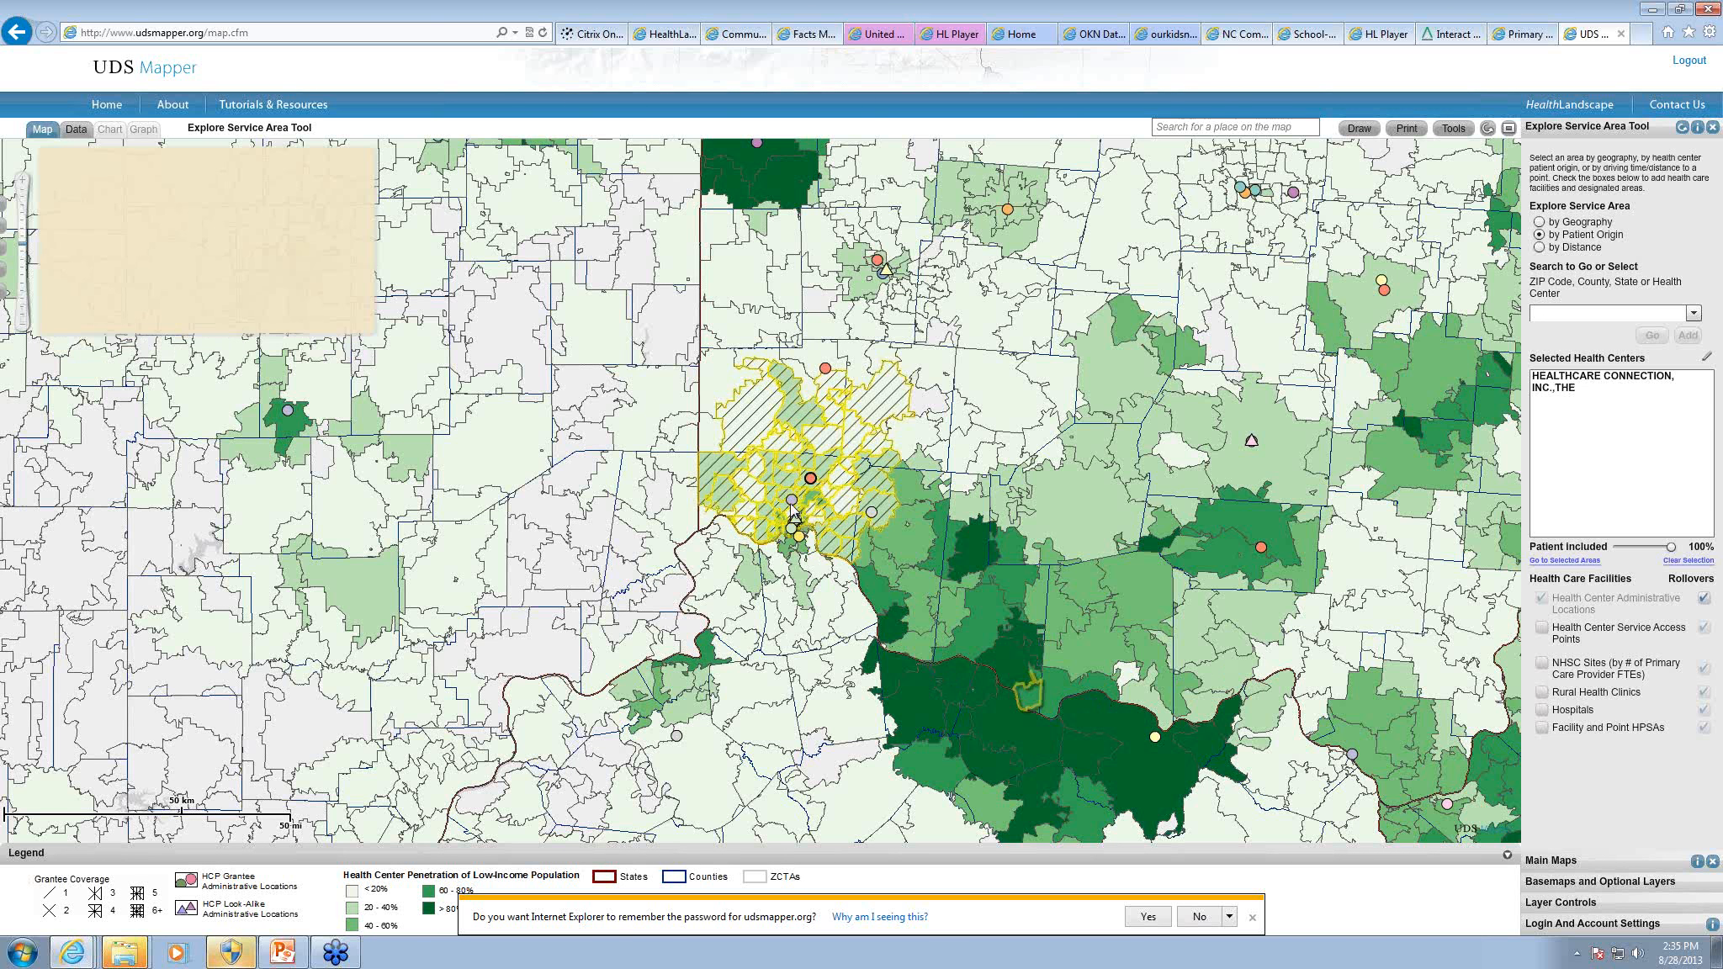
click(793, 501)
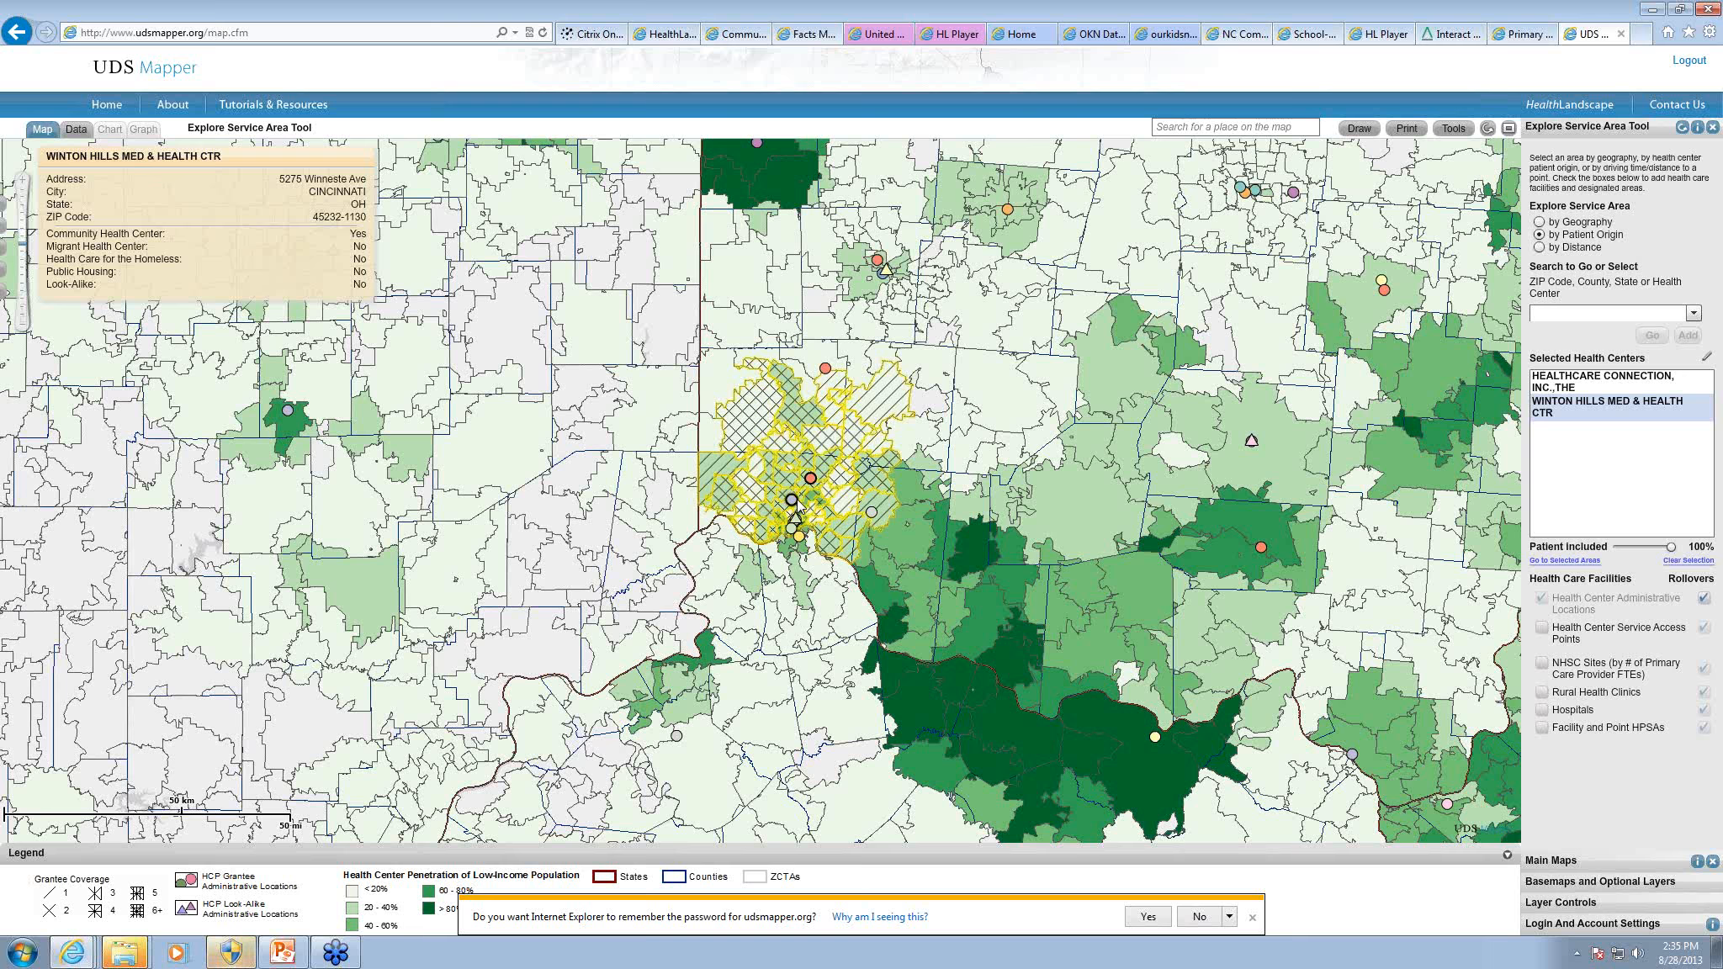
Step: Return to the HL Player page with the Medicare Data Portal, reload it and turn on the Community HealthView tool
click(1379, 35)
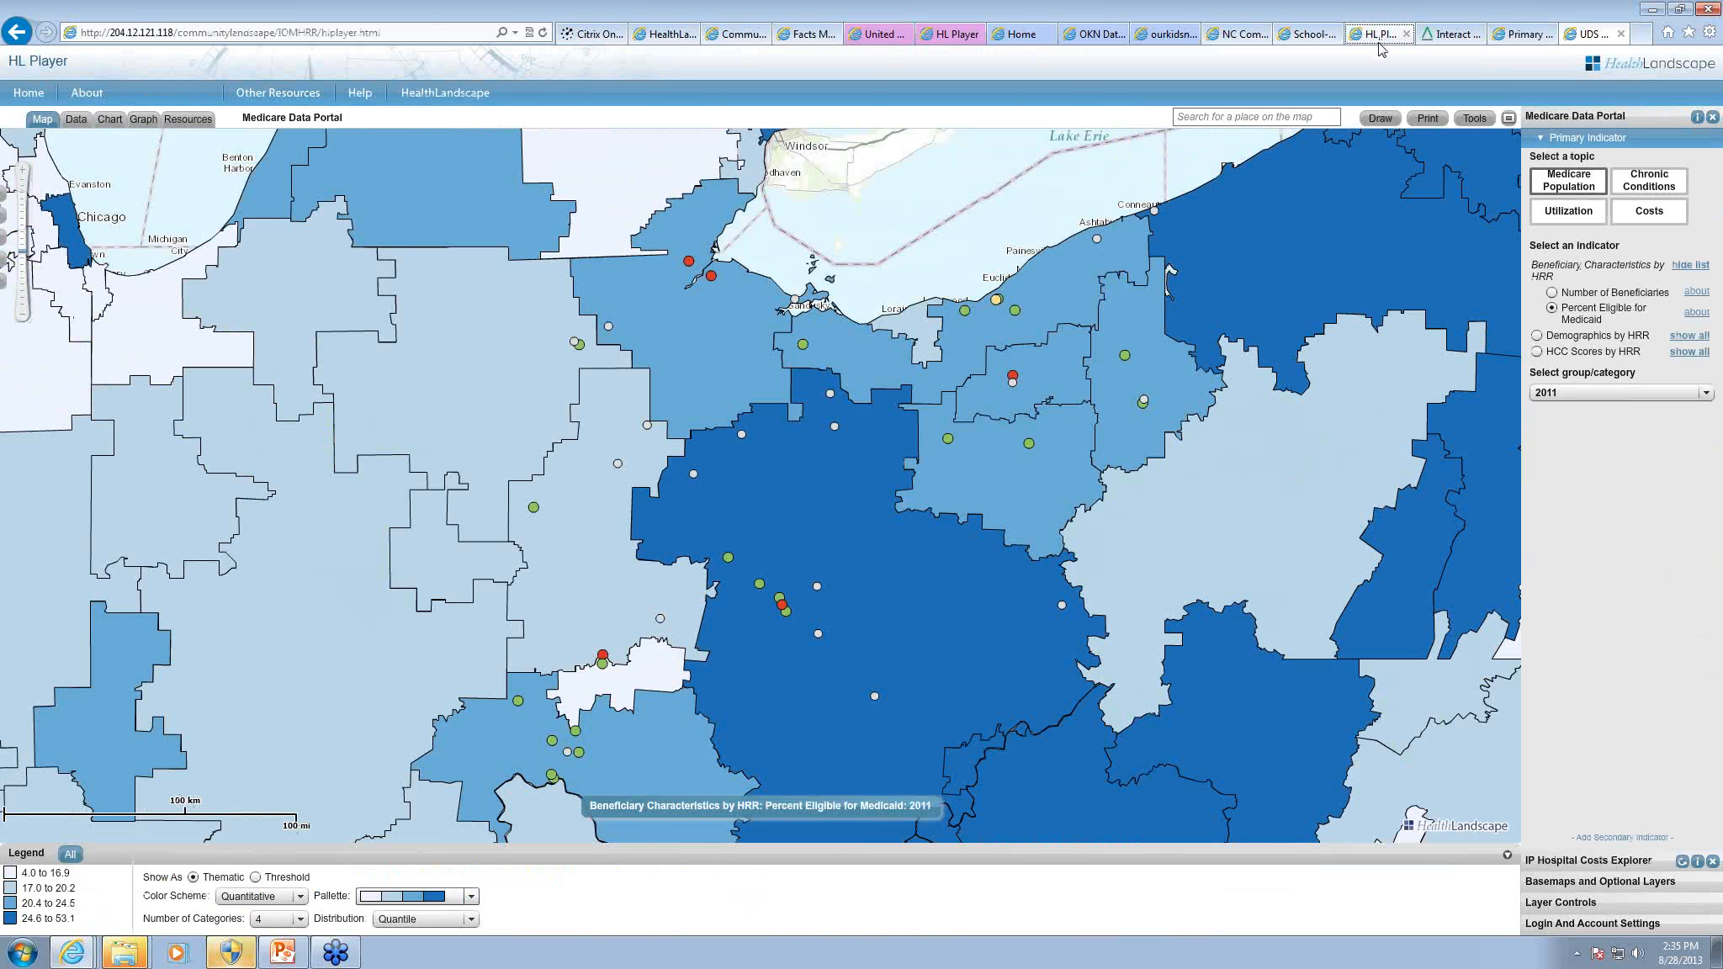
click(544, 34)
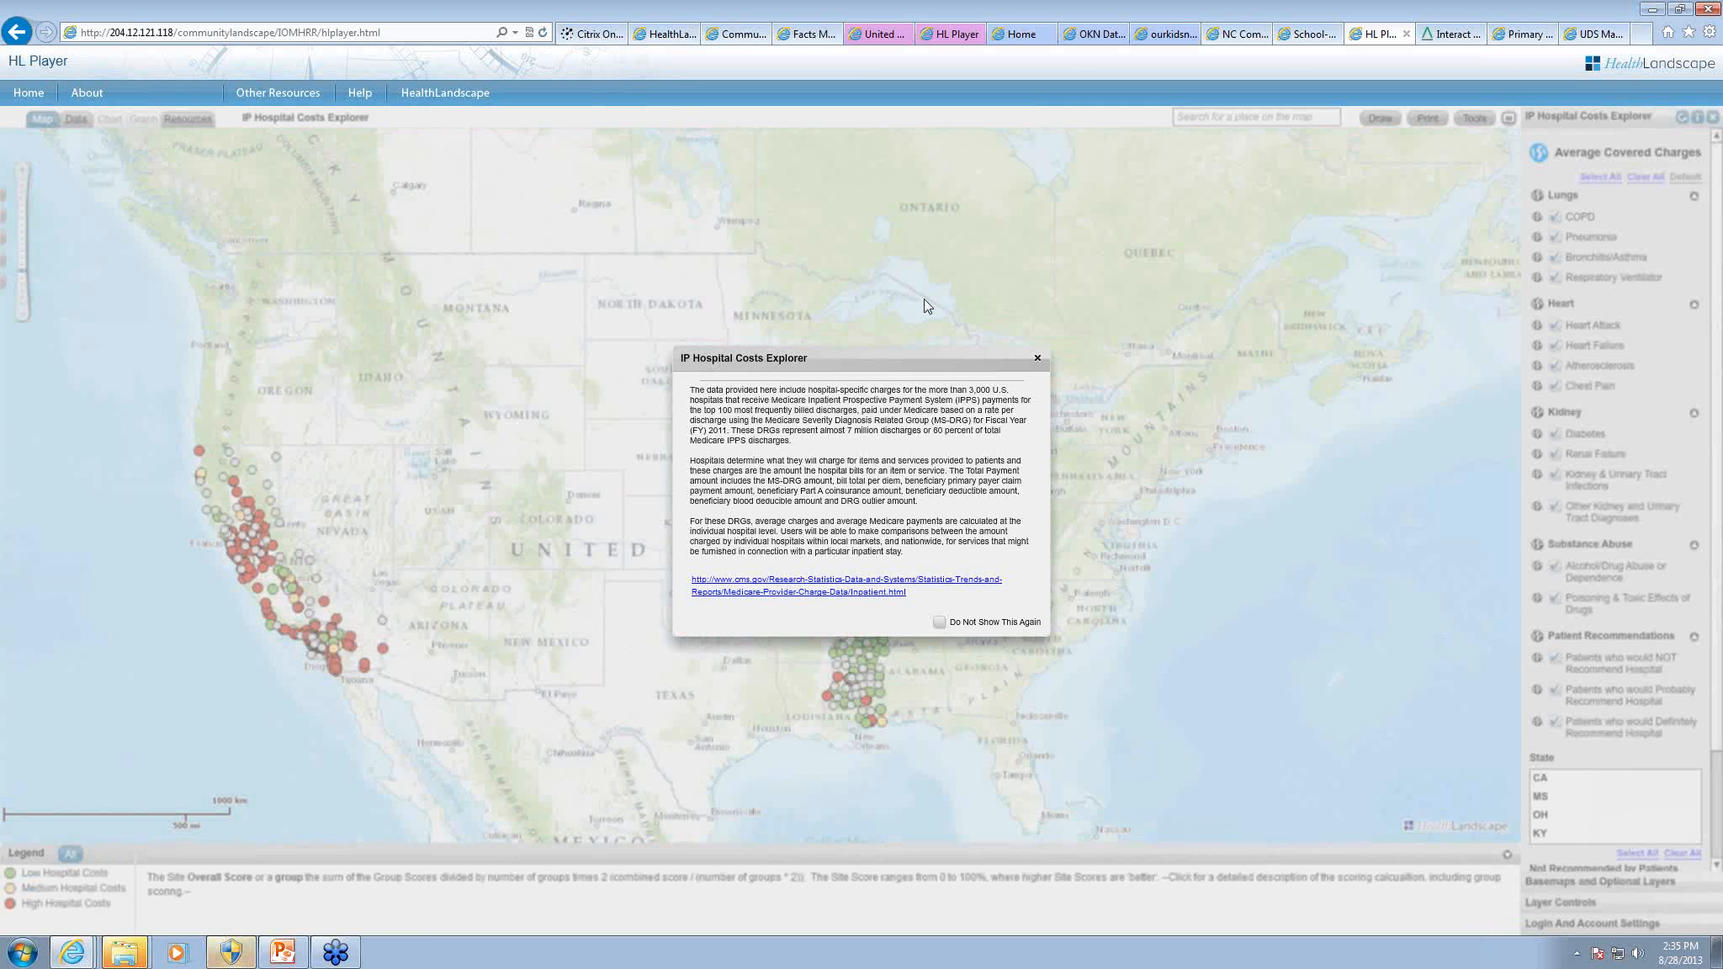
click(1039, 358)
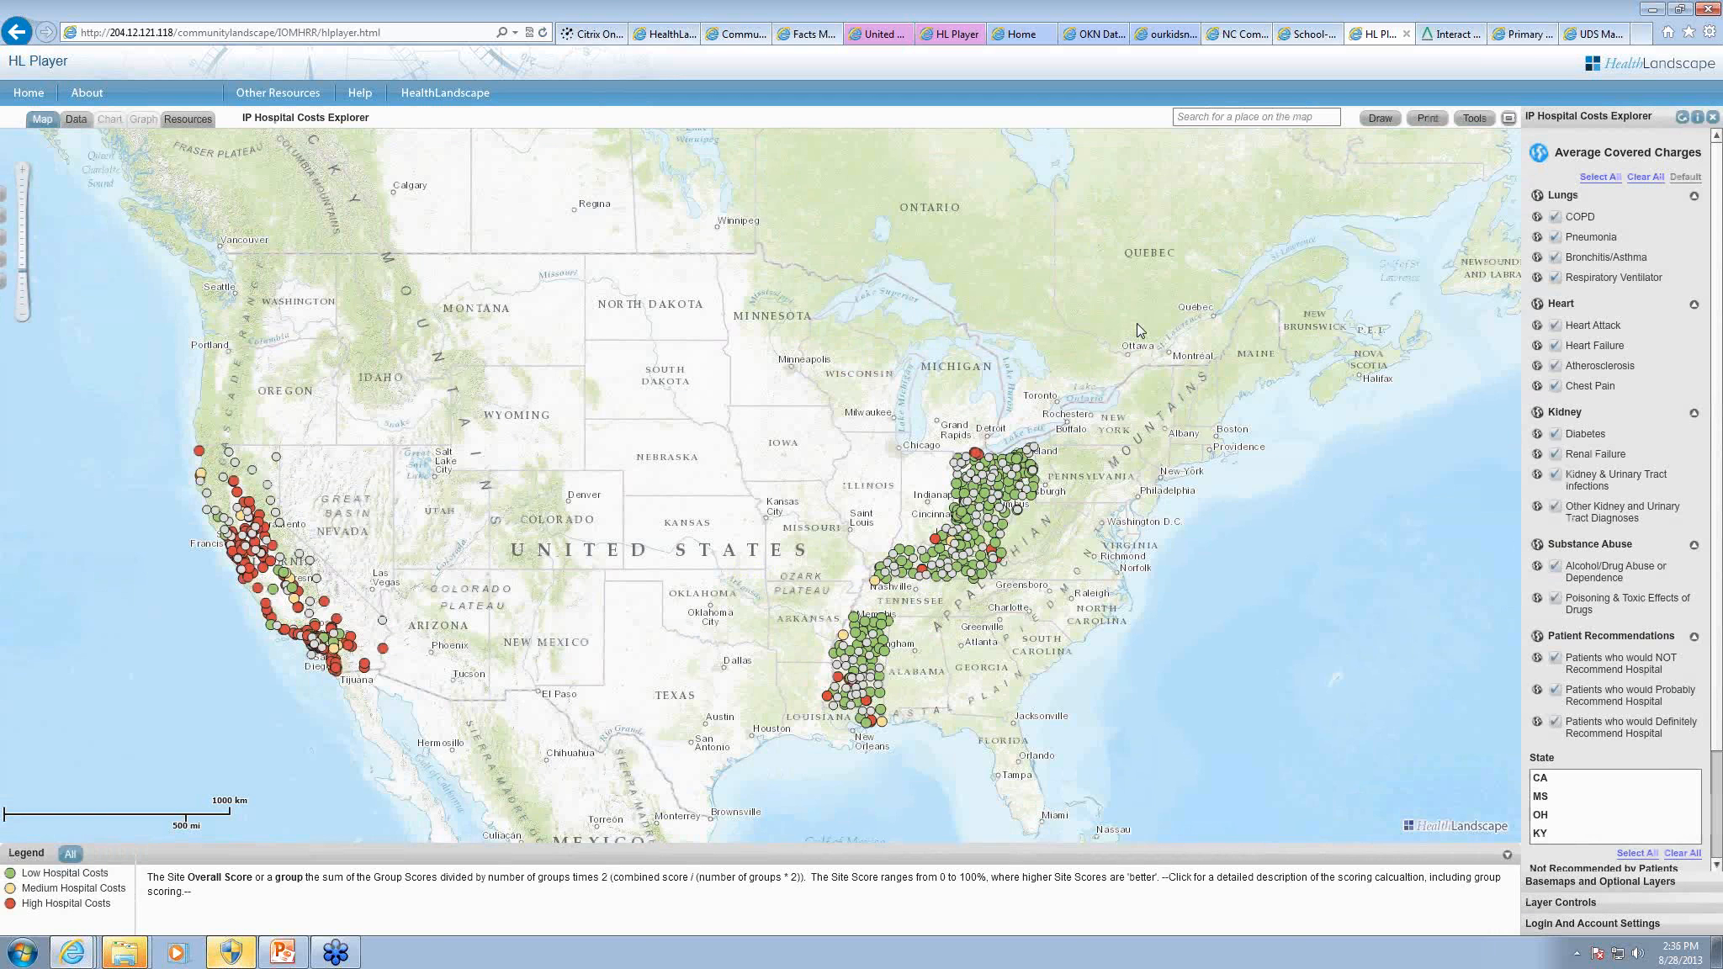
click(1463, 126)
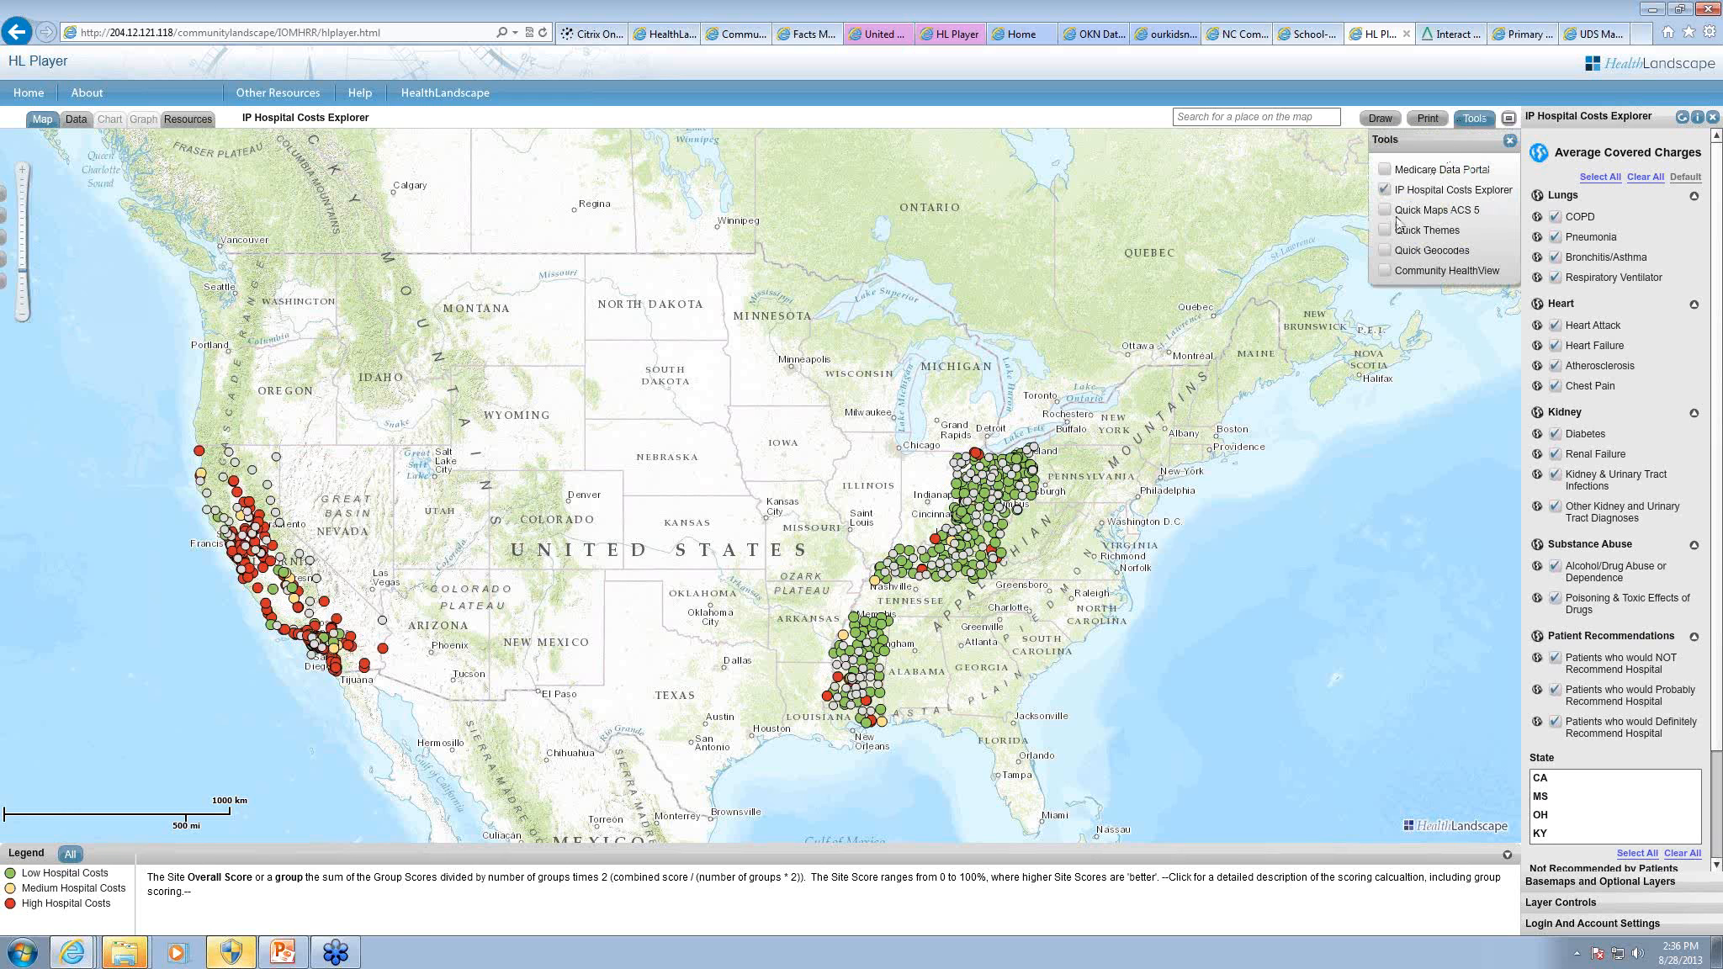
click(1387, 271)
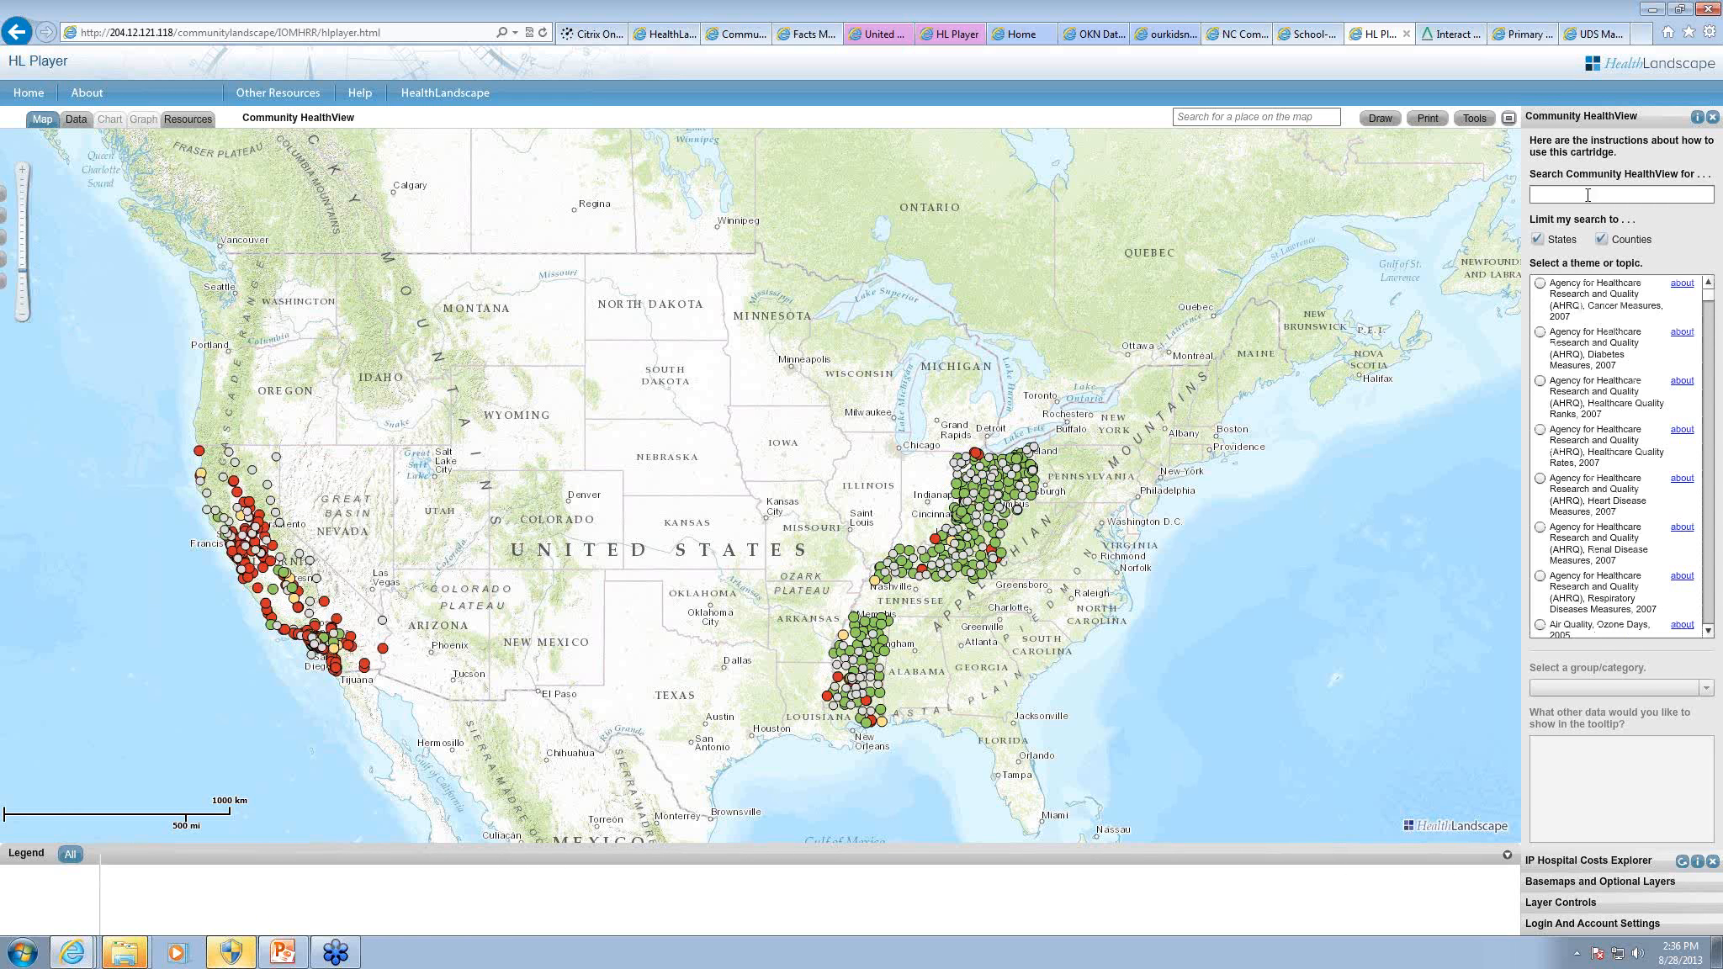
Step: Search Community HealthView for "econ" and map Number Below 200% of Federal Poverty Level from the ACS Poverty and Income, 2007-2011 theme
click(1585, 195)
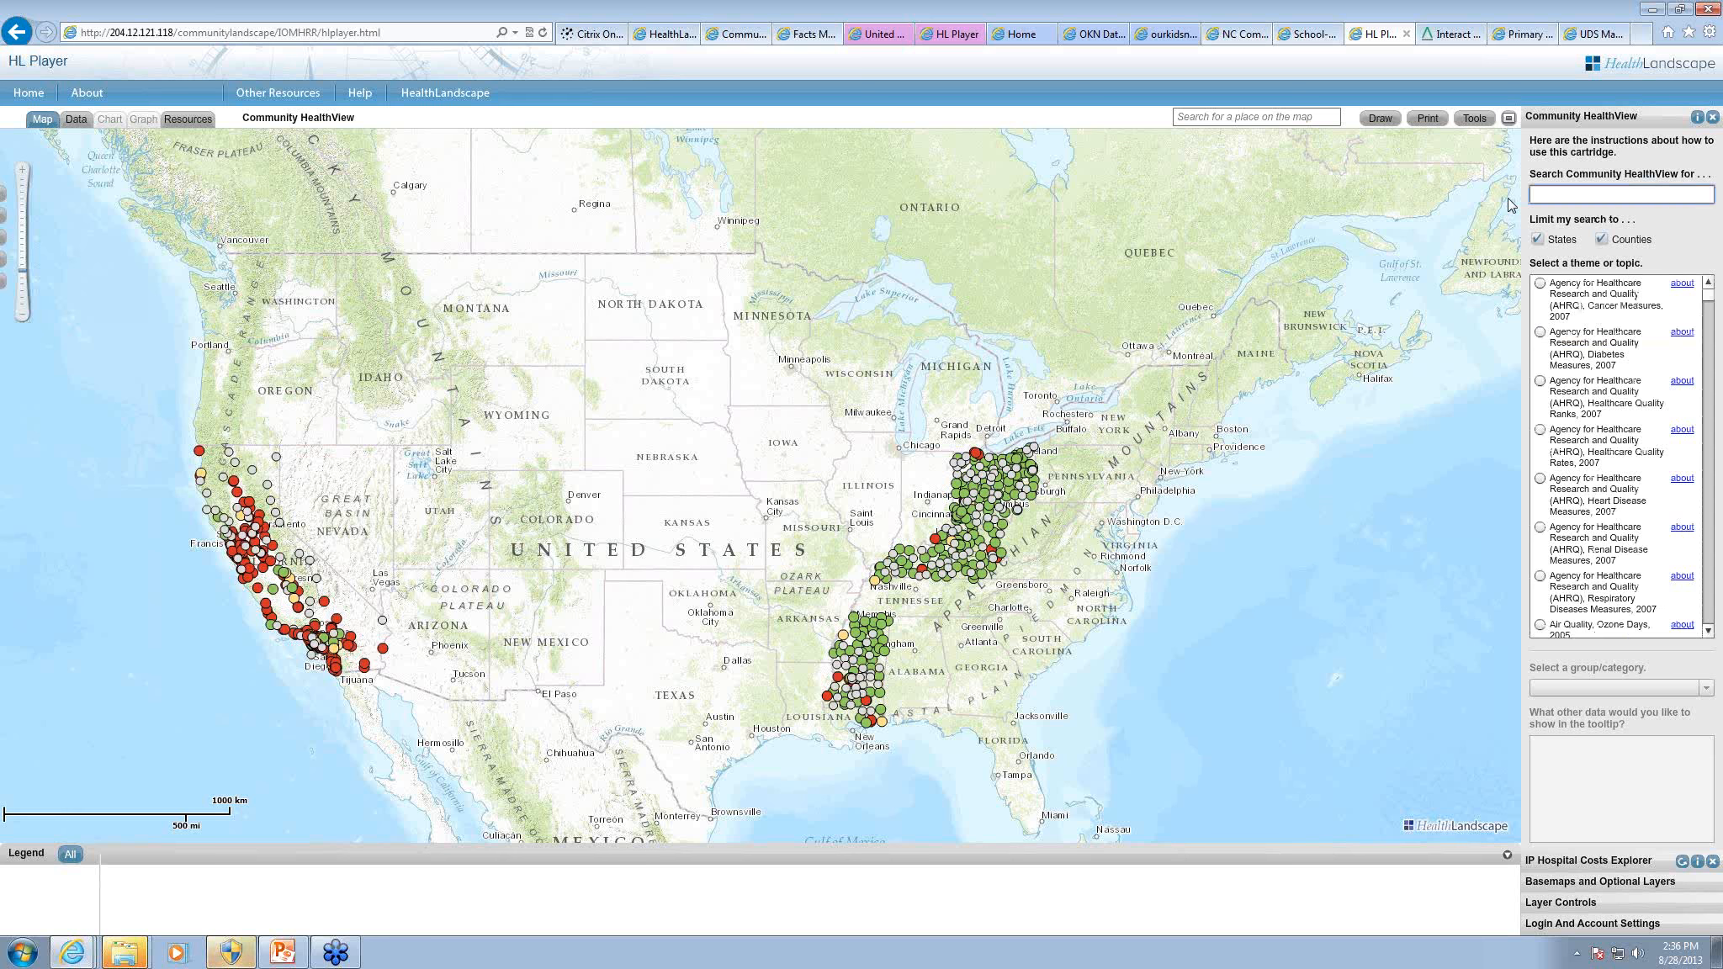
text(econ)
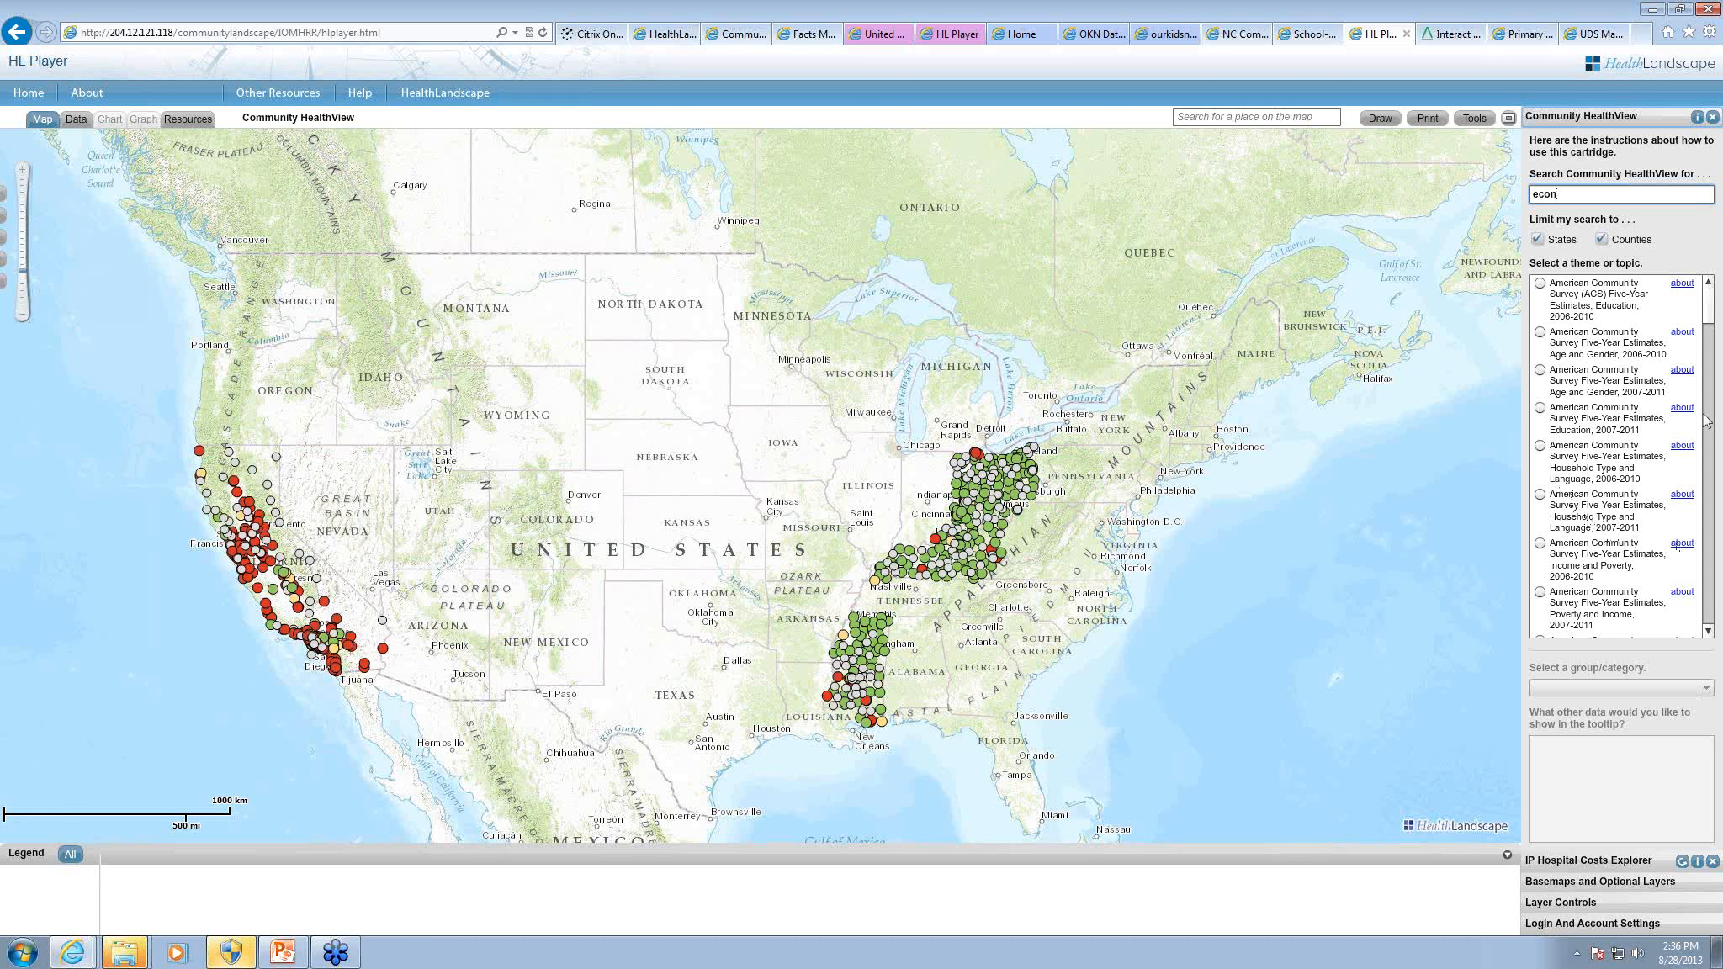
click(1541, 592)
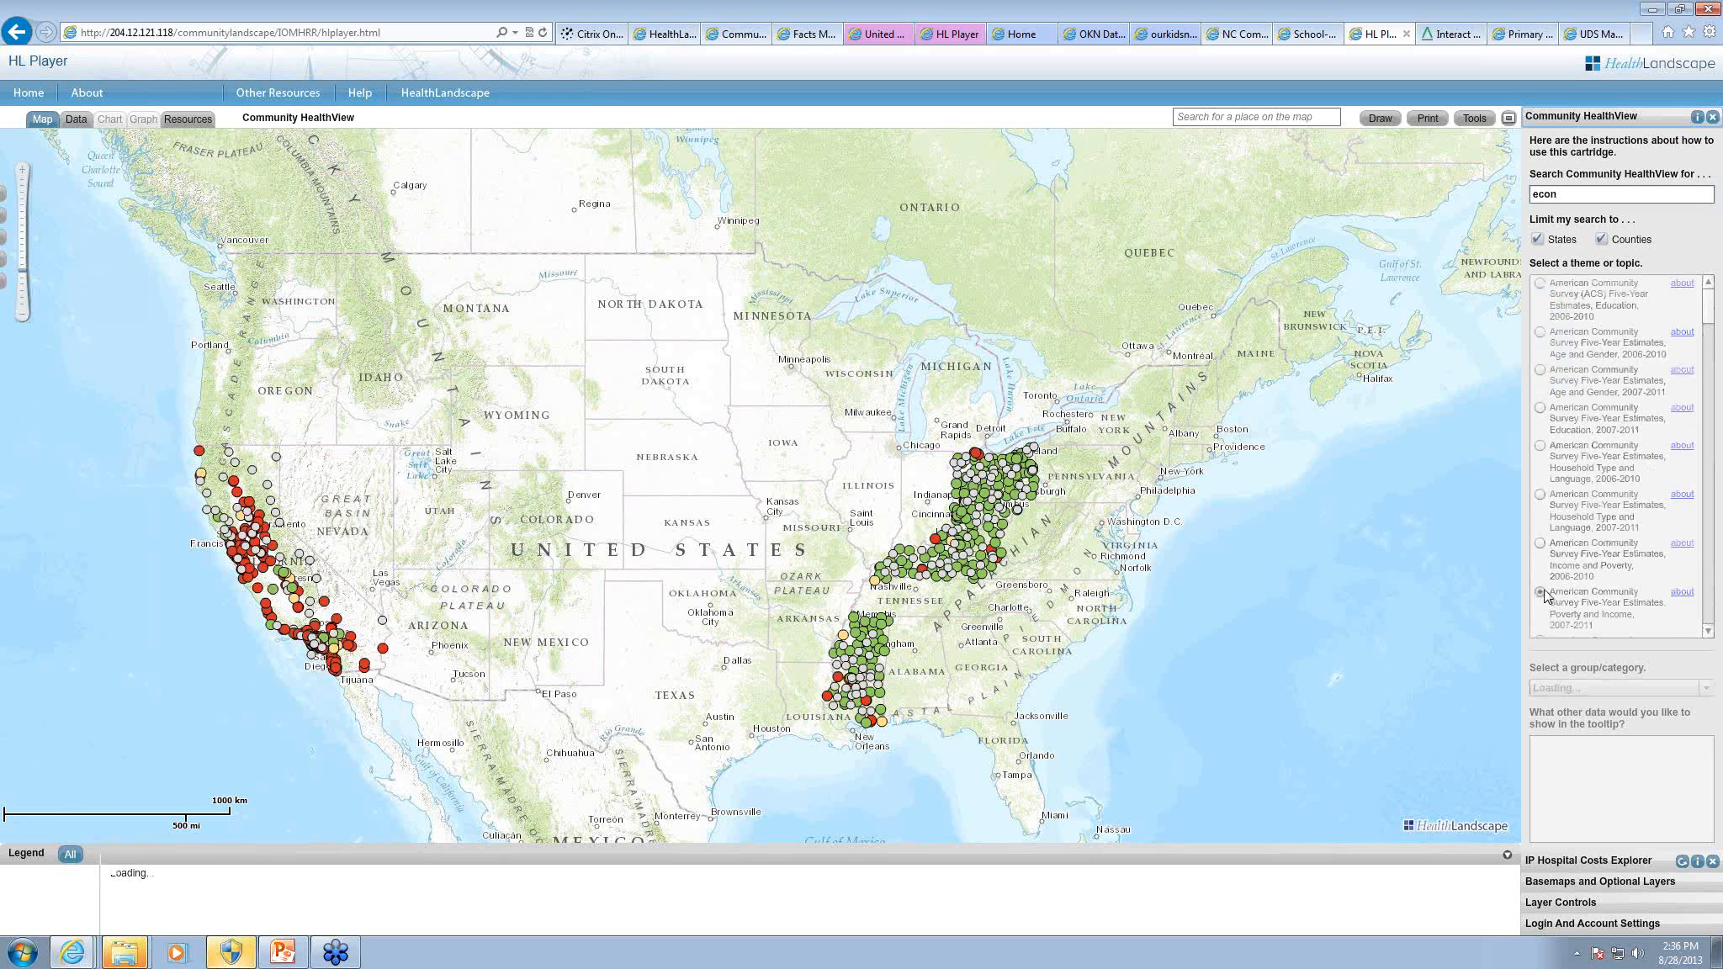
click(1637, 692)
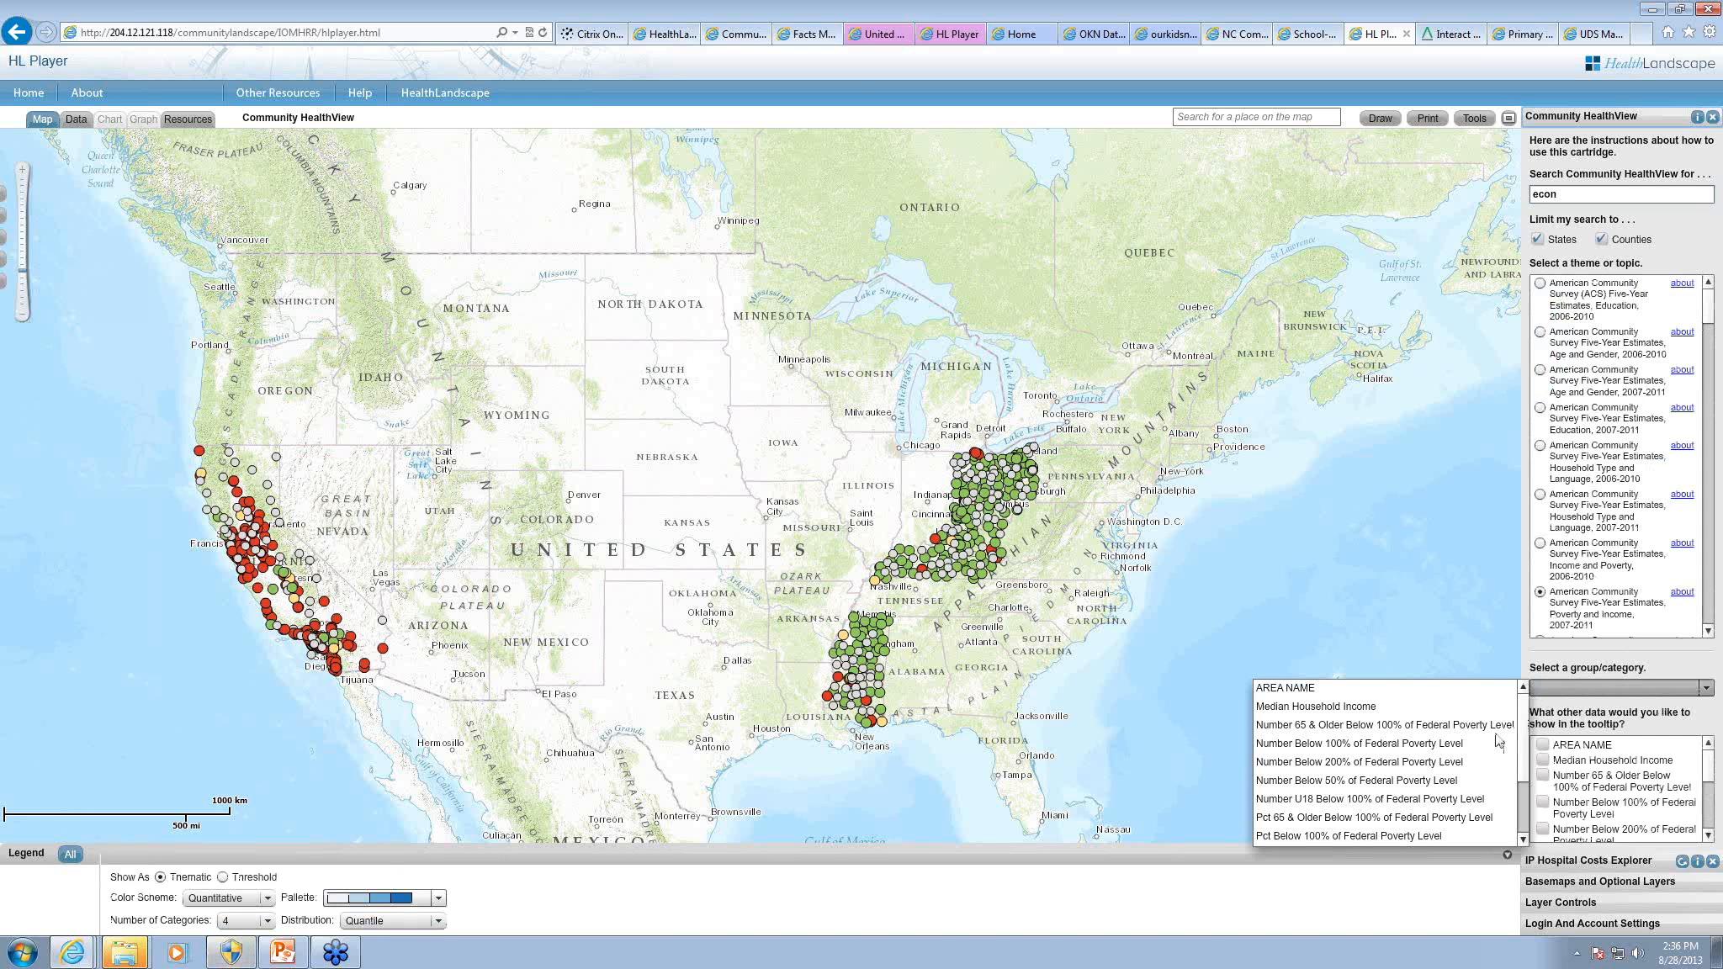
click(1217, 746)
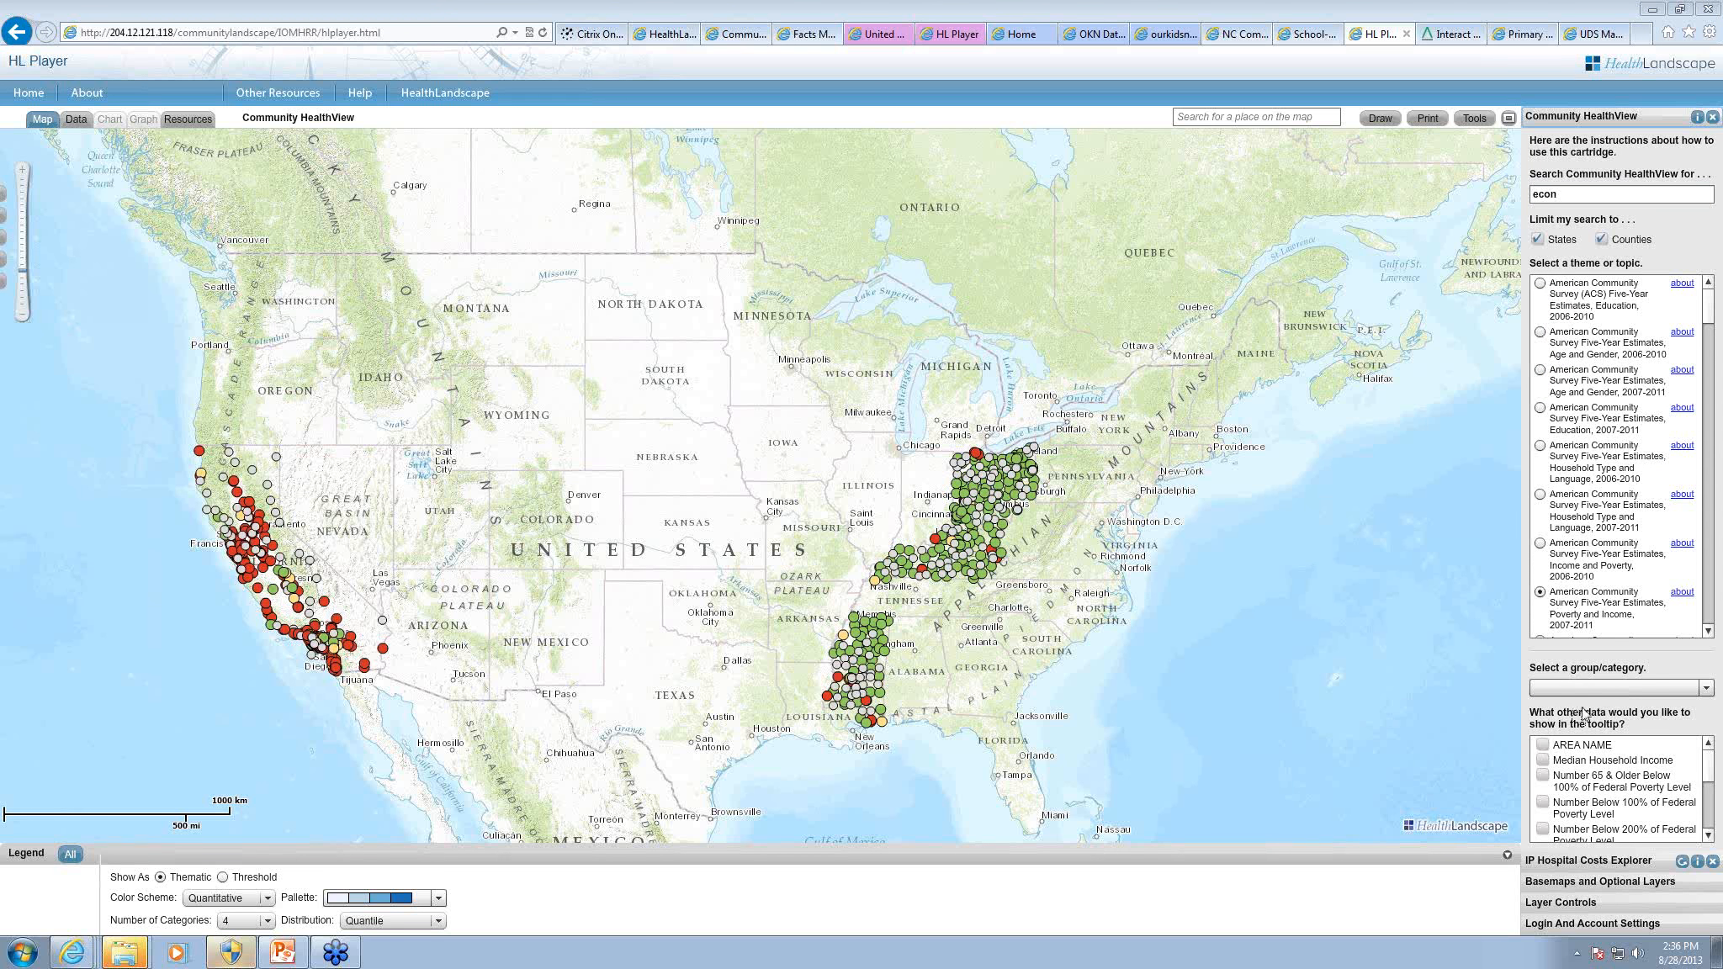
click(1548, 685)
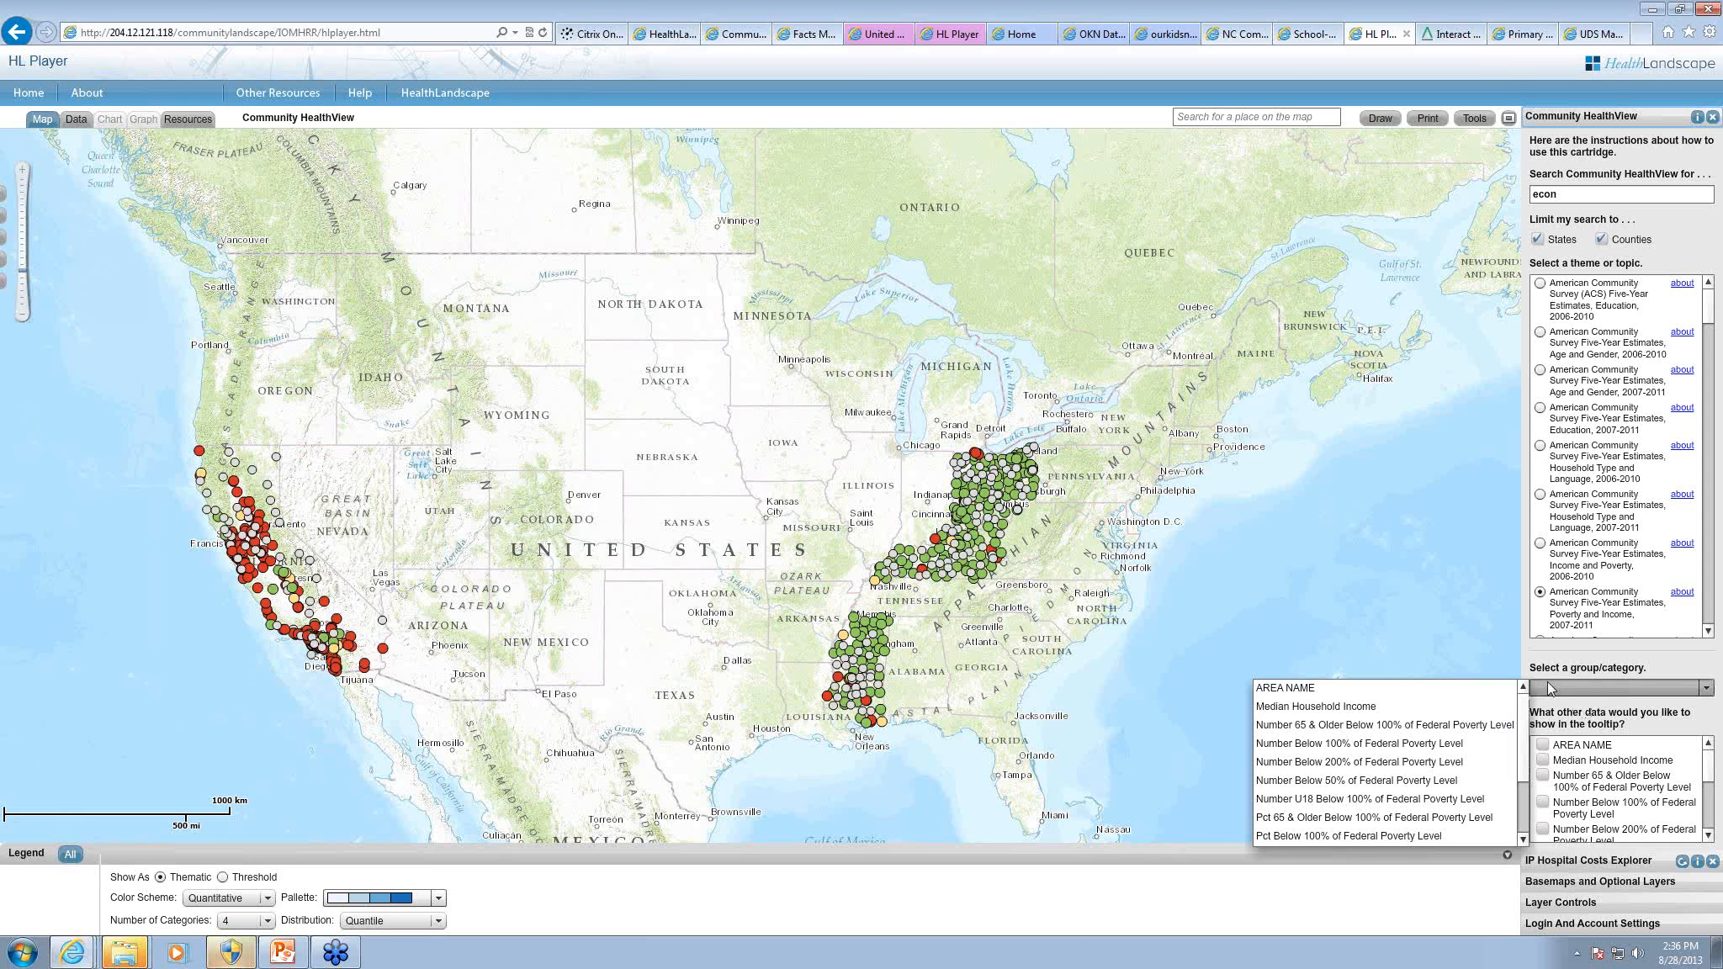
click(1406, 764)
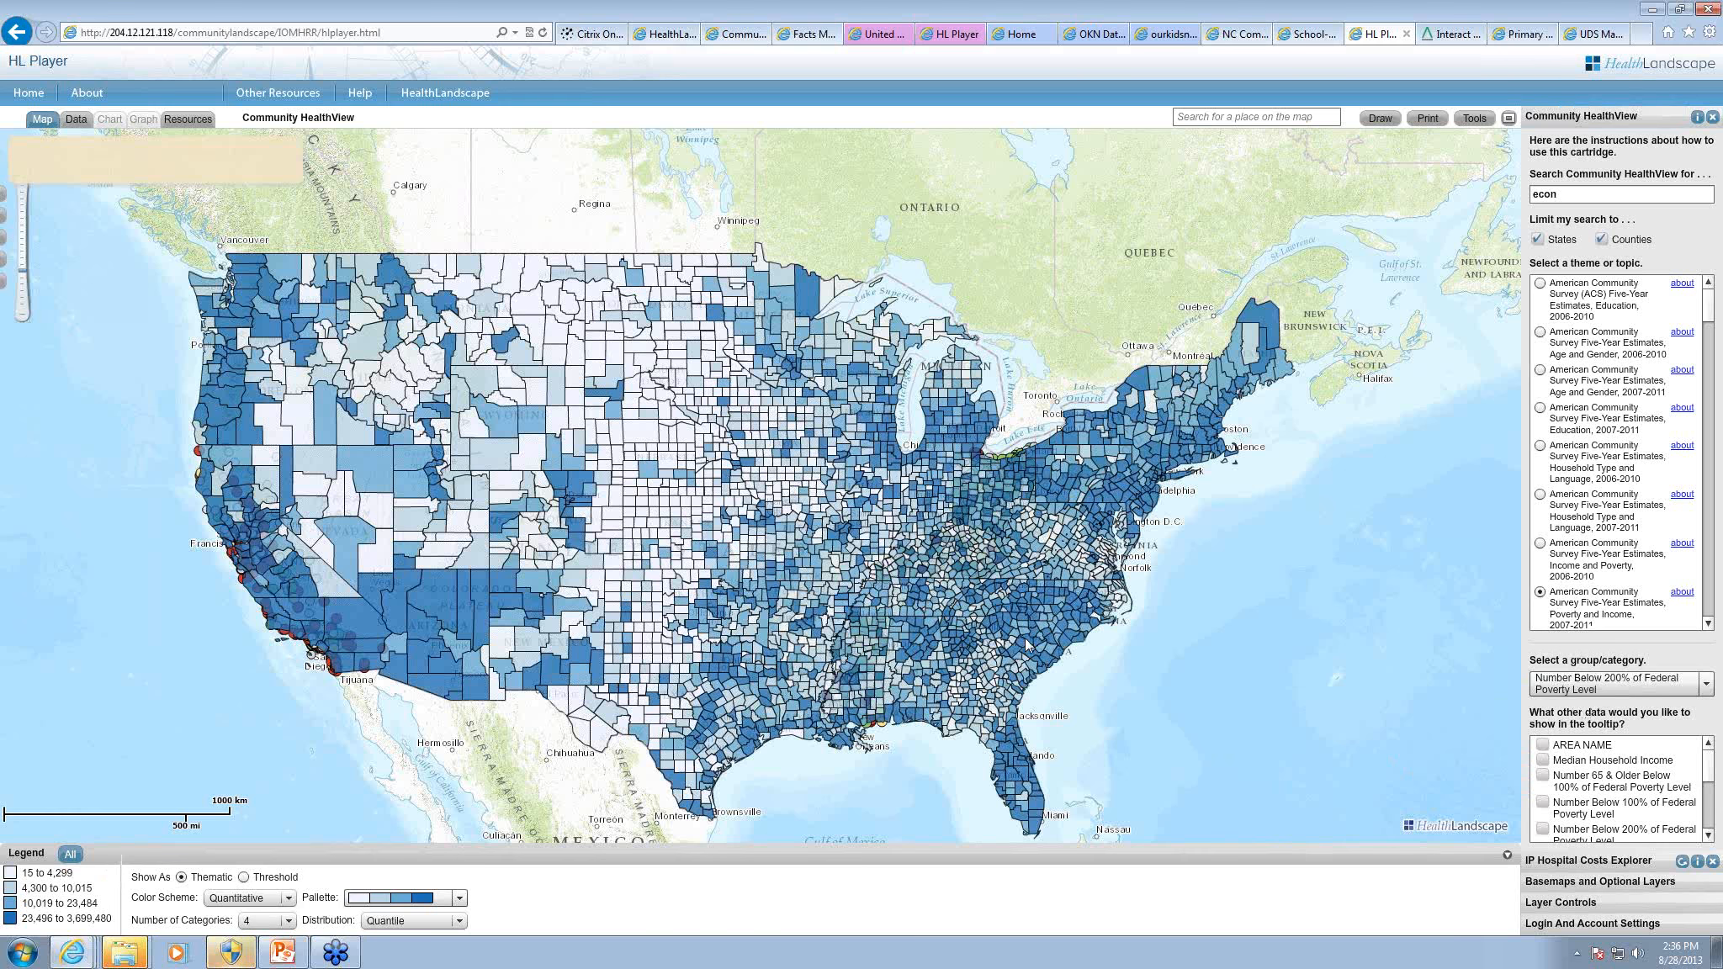
Step: Reorder the map layers so Inpatient Hospital Costs Explorer sits above the Community HealthView poverty layer
click(1563, 902)
drag(1536, 330, 1546, 248)
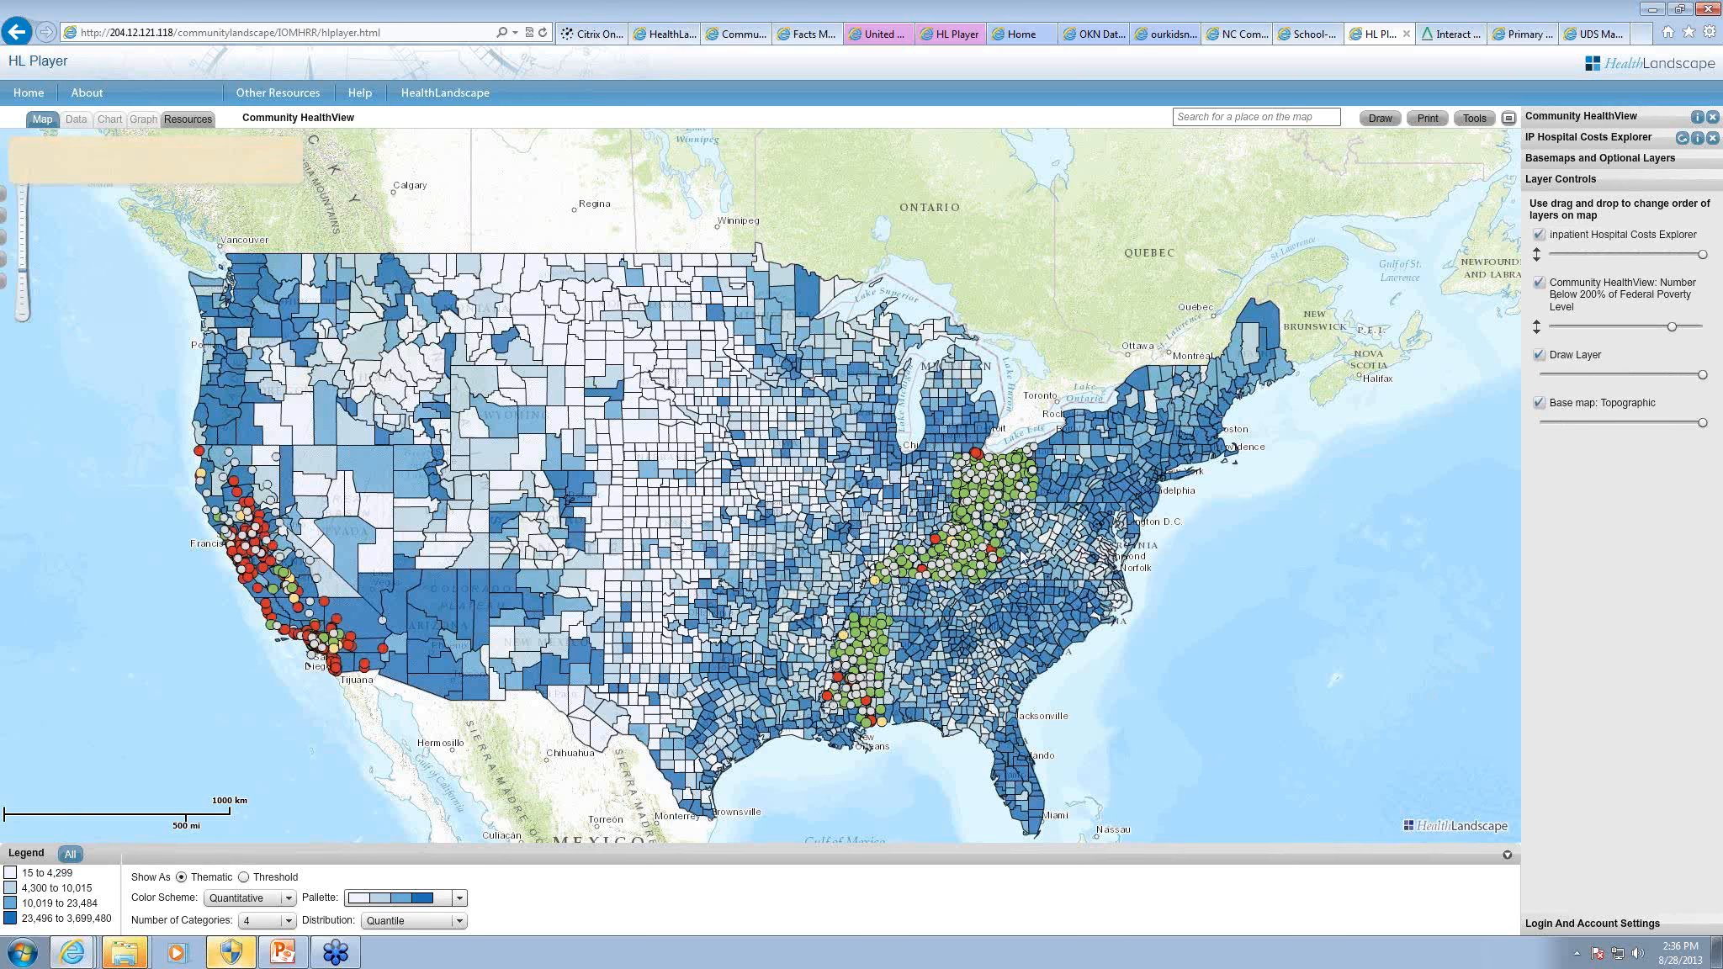
drag(864, 446, 1021, 541)
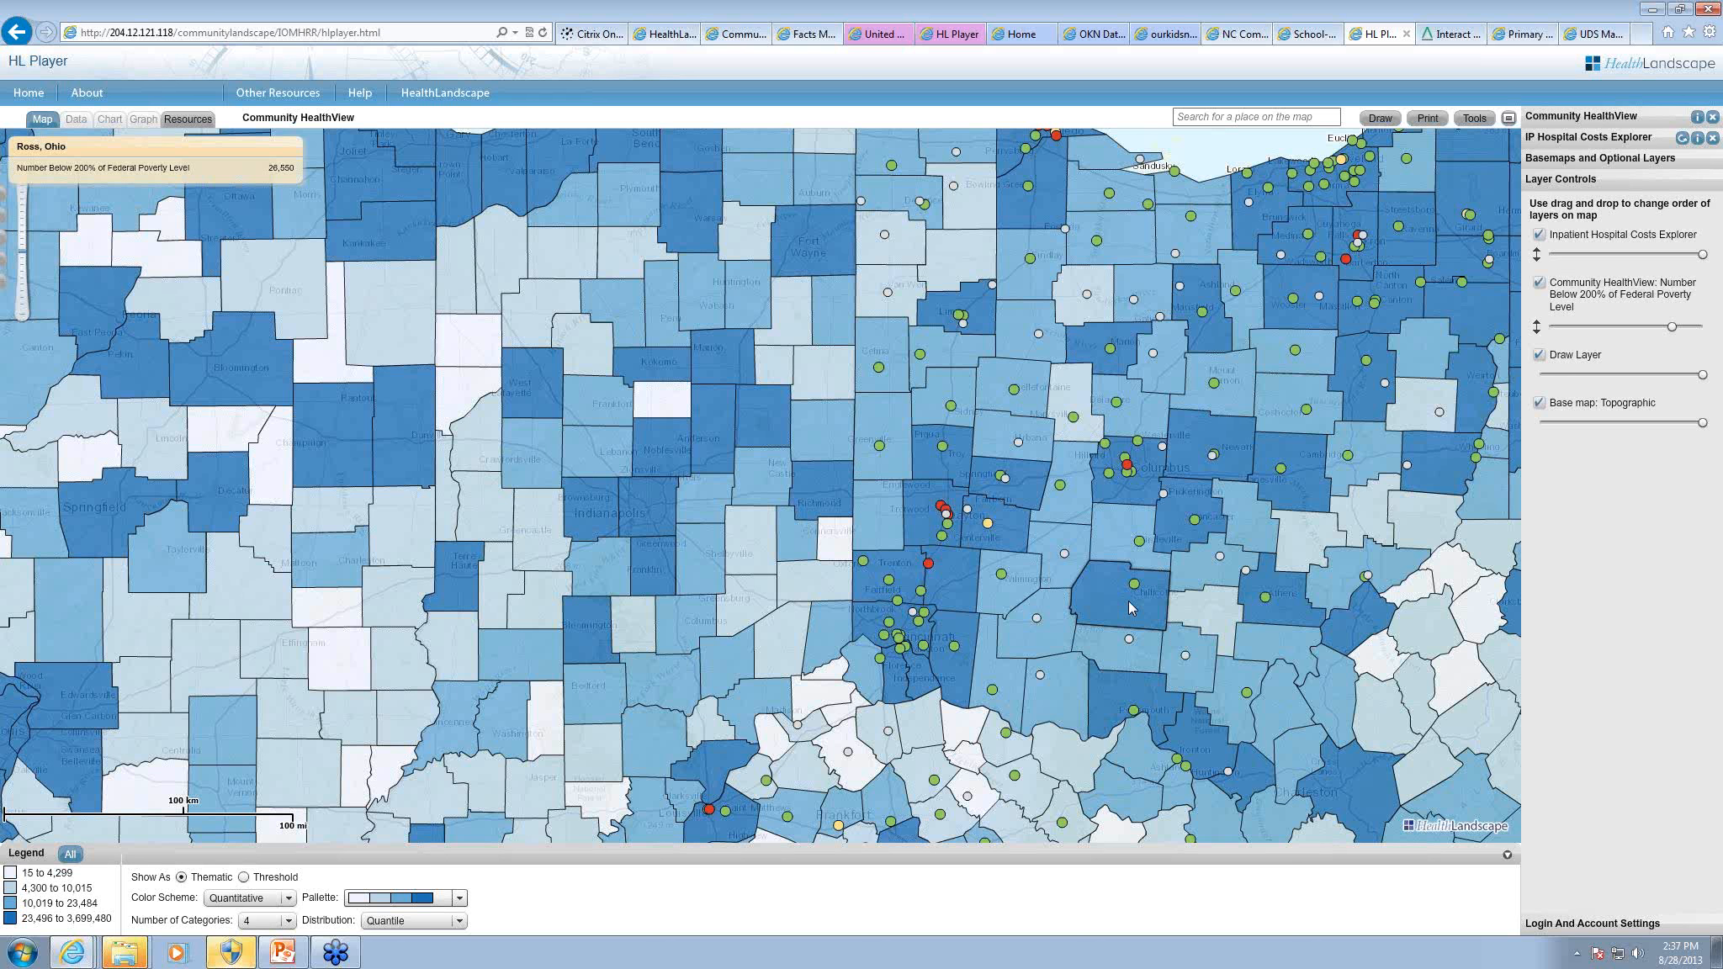
Step: Add median household income and the 65-and-older, below 100% and below 200% poverty counts to Hamilton, Ohio's tooltip, and view the county data table
click(1579, 118)
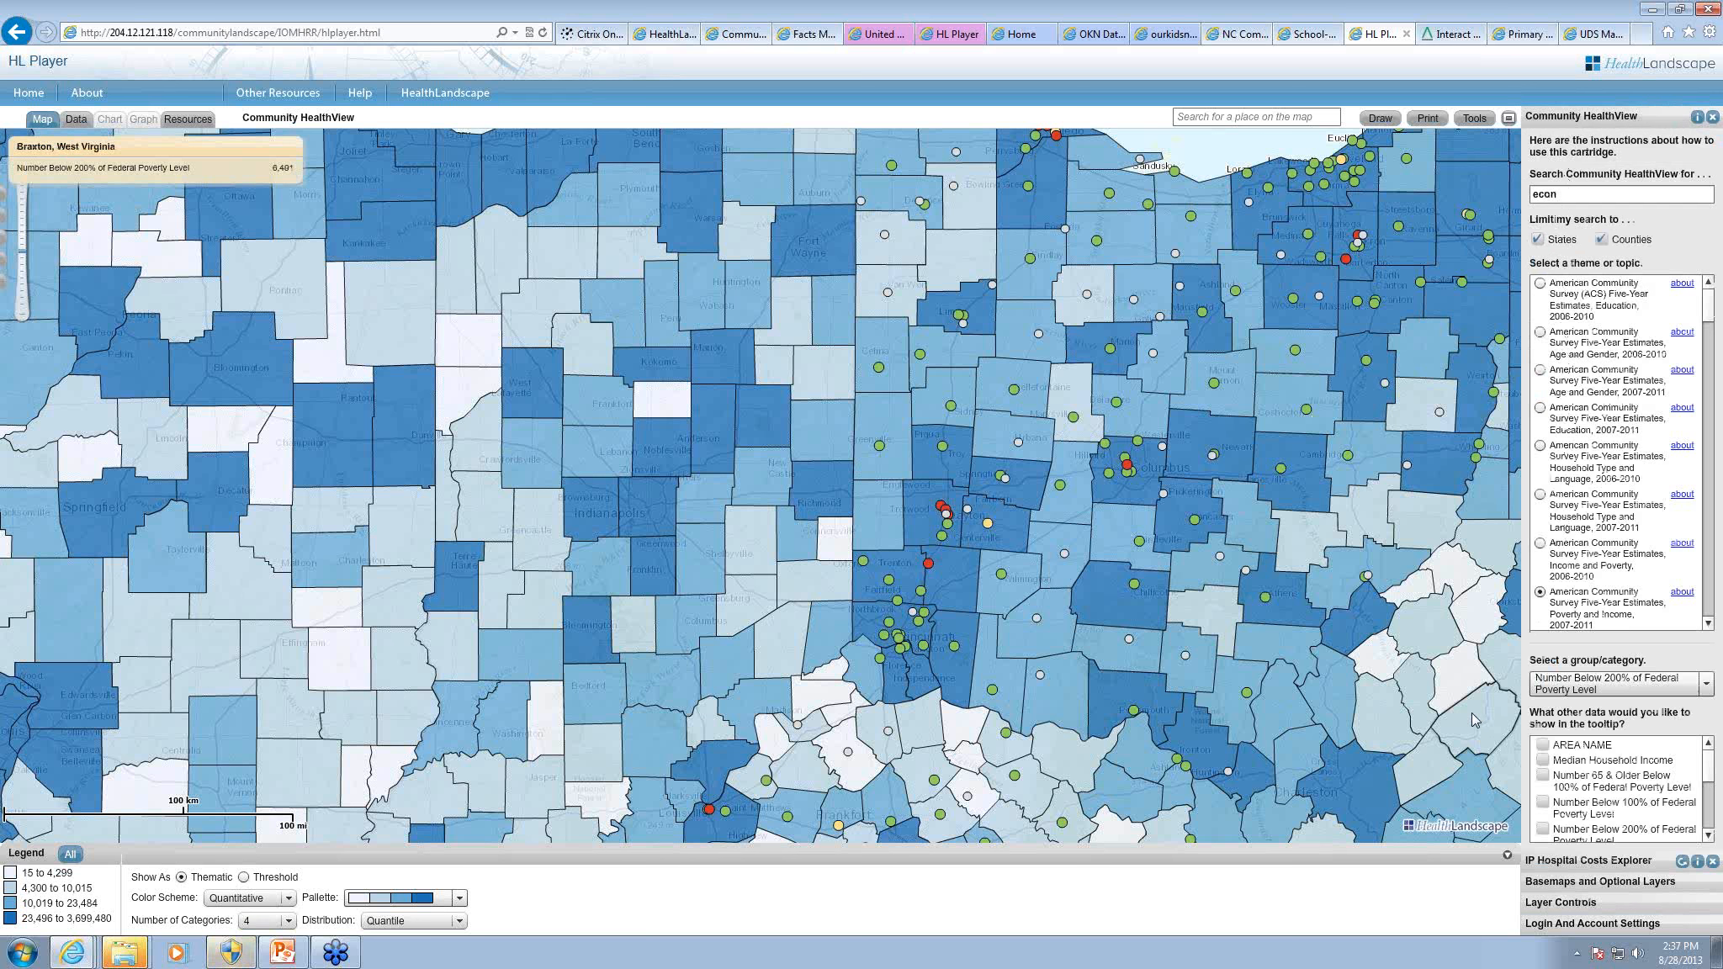
click(1543, 776)
click(1543, 761)
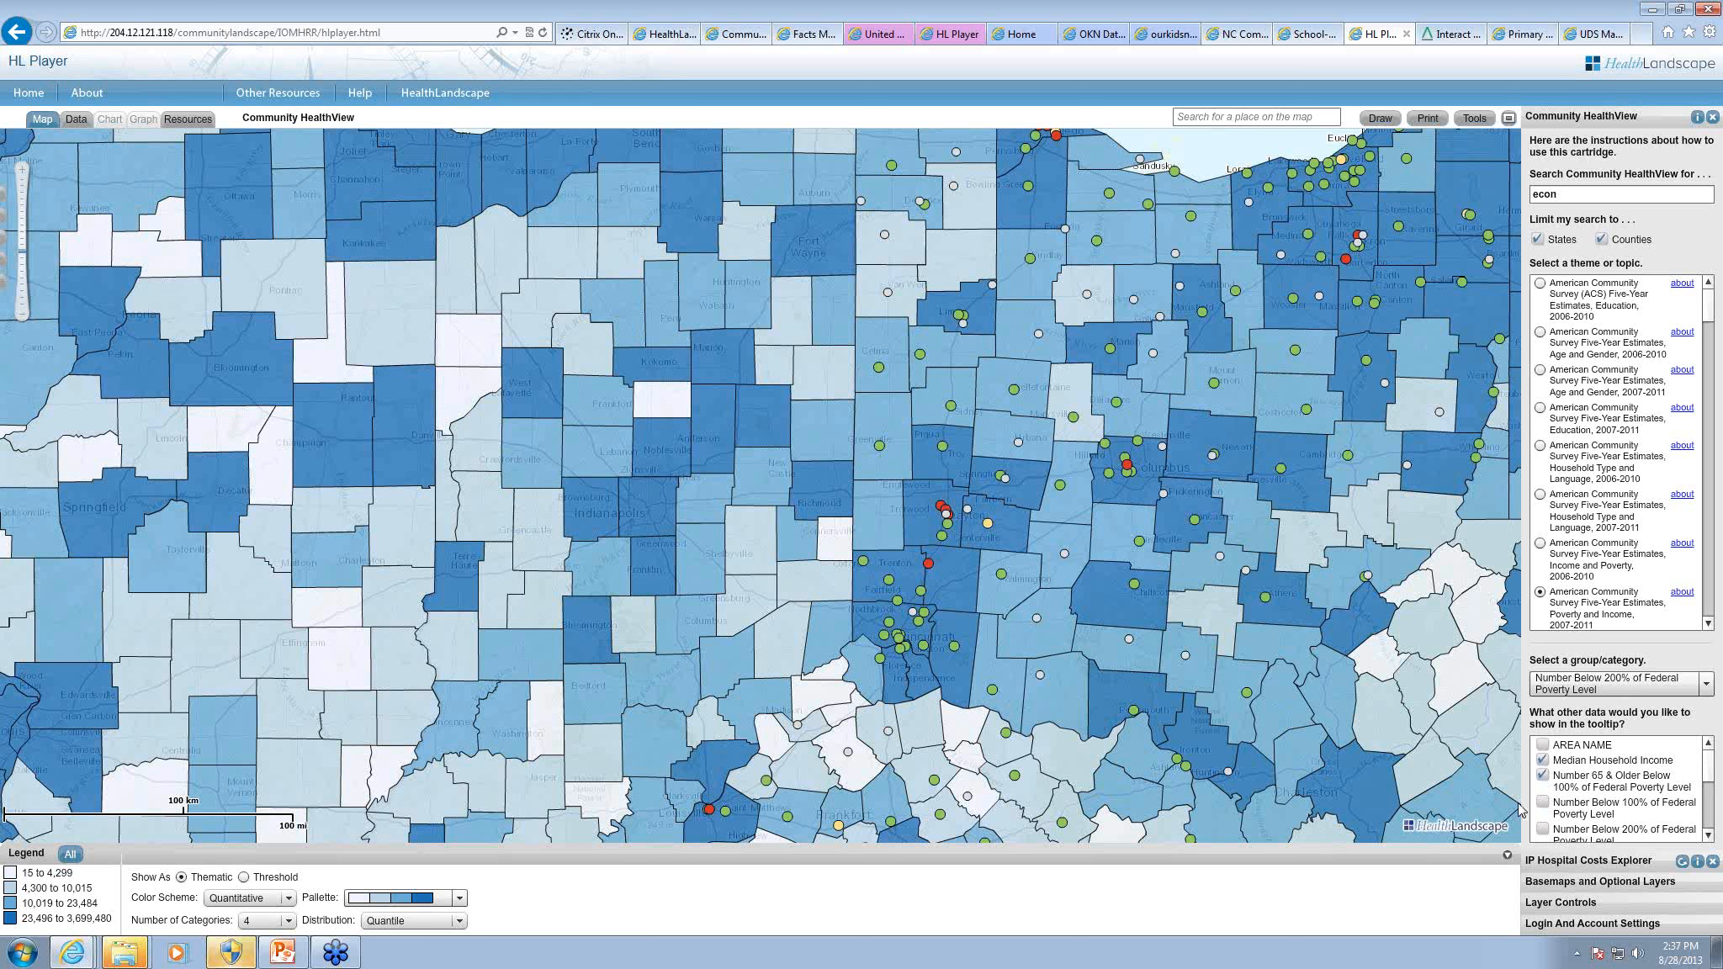
click(1543, 803)
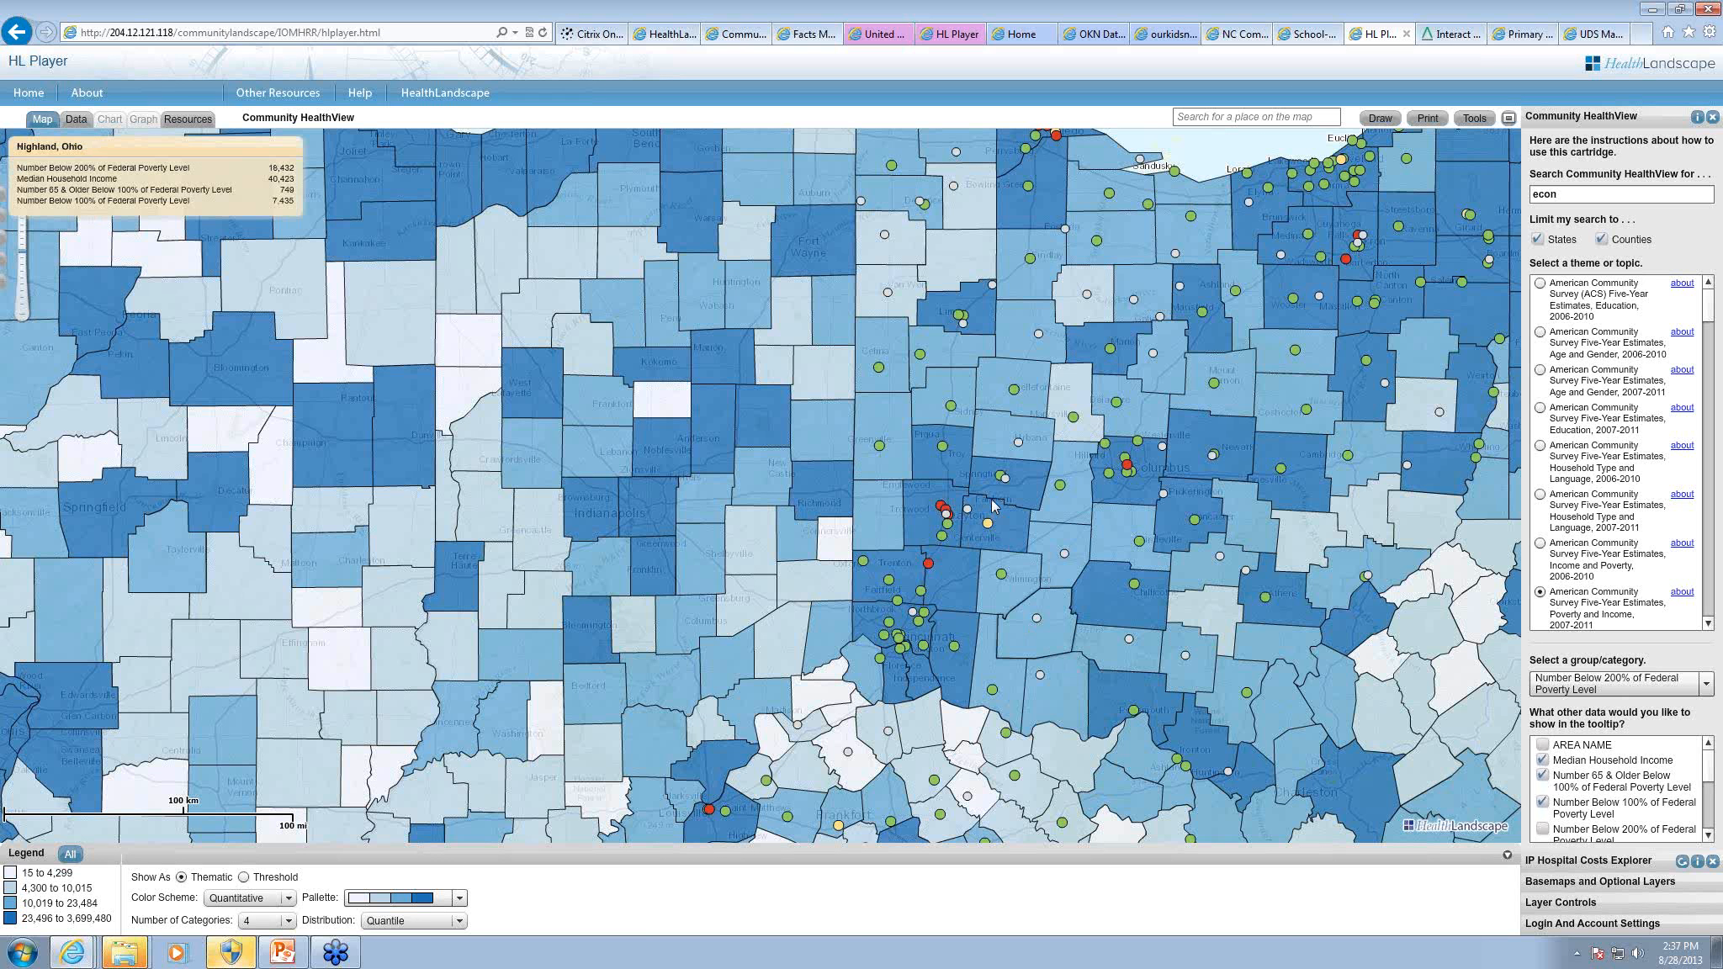
click(871, 630)
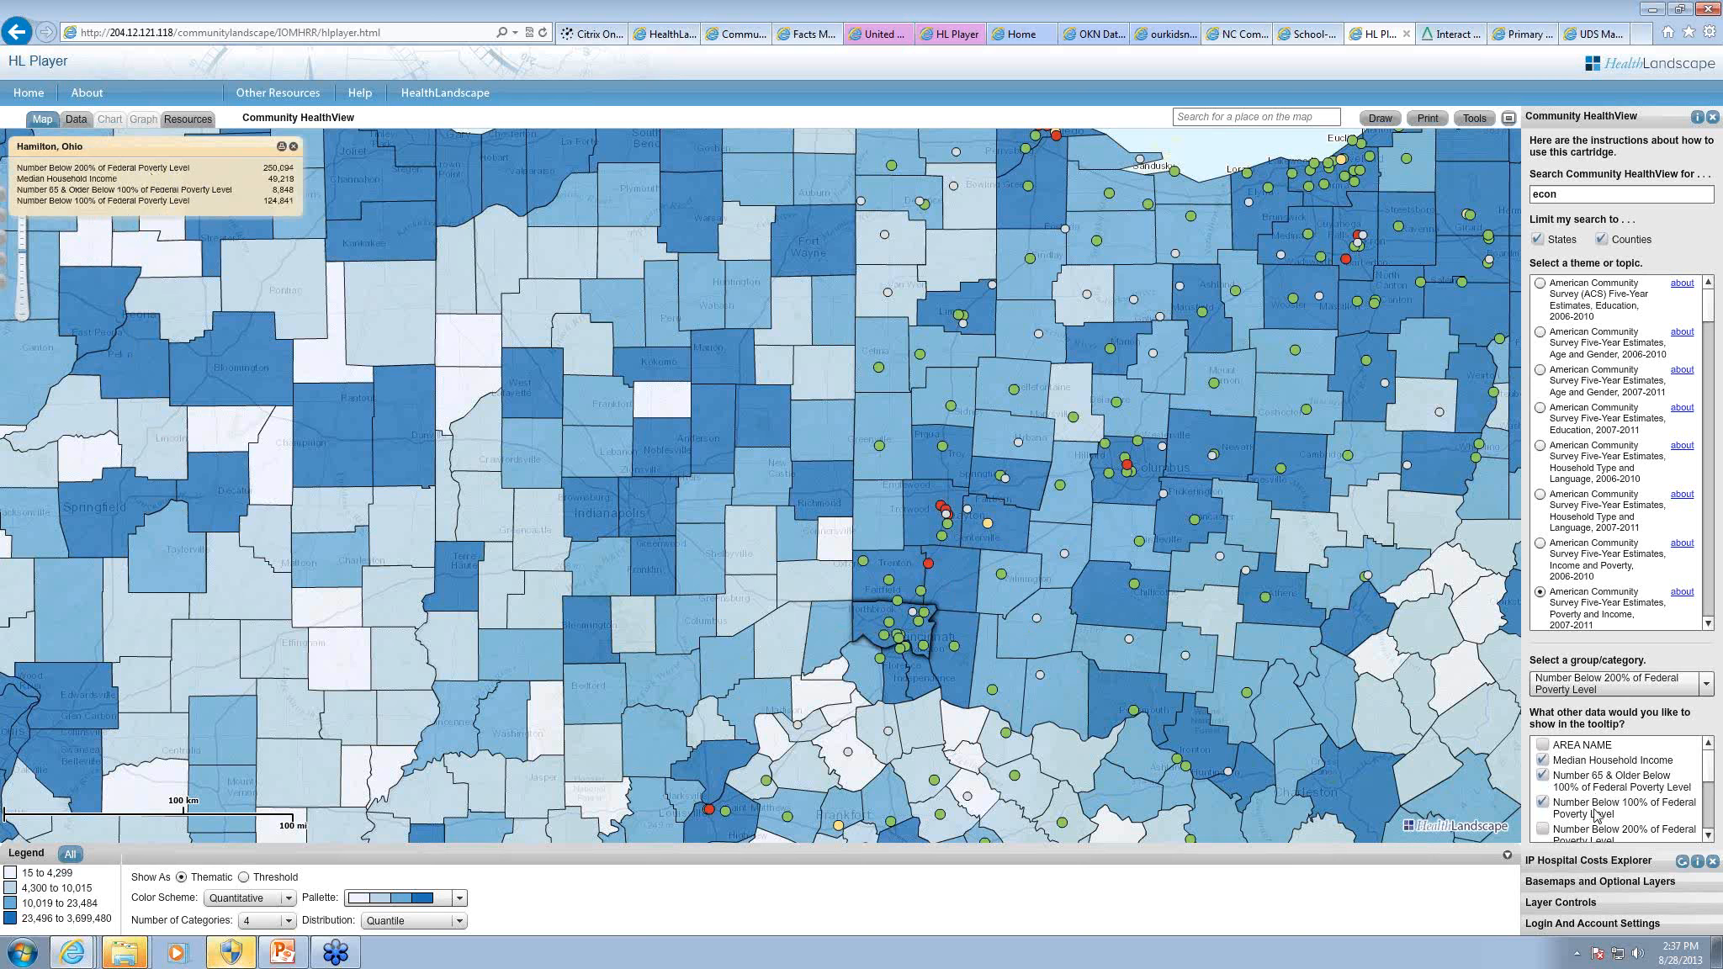
click(1544, 830)
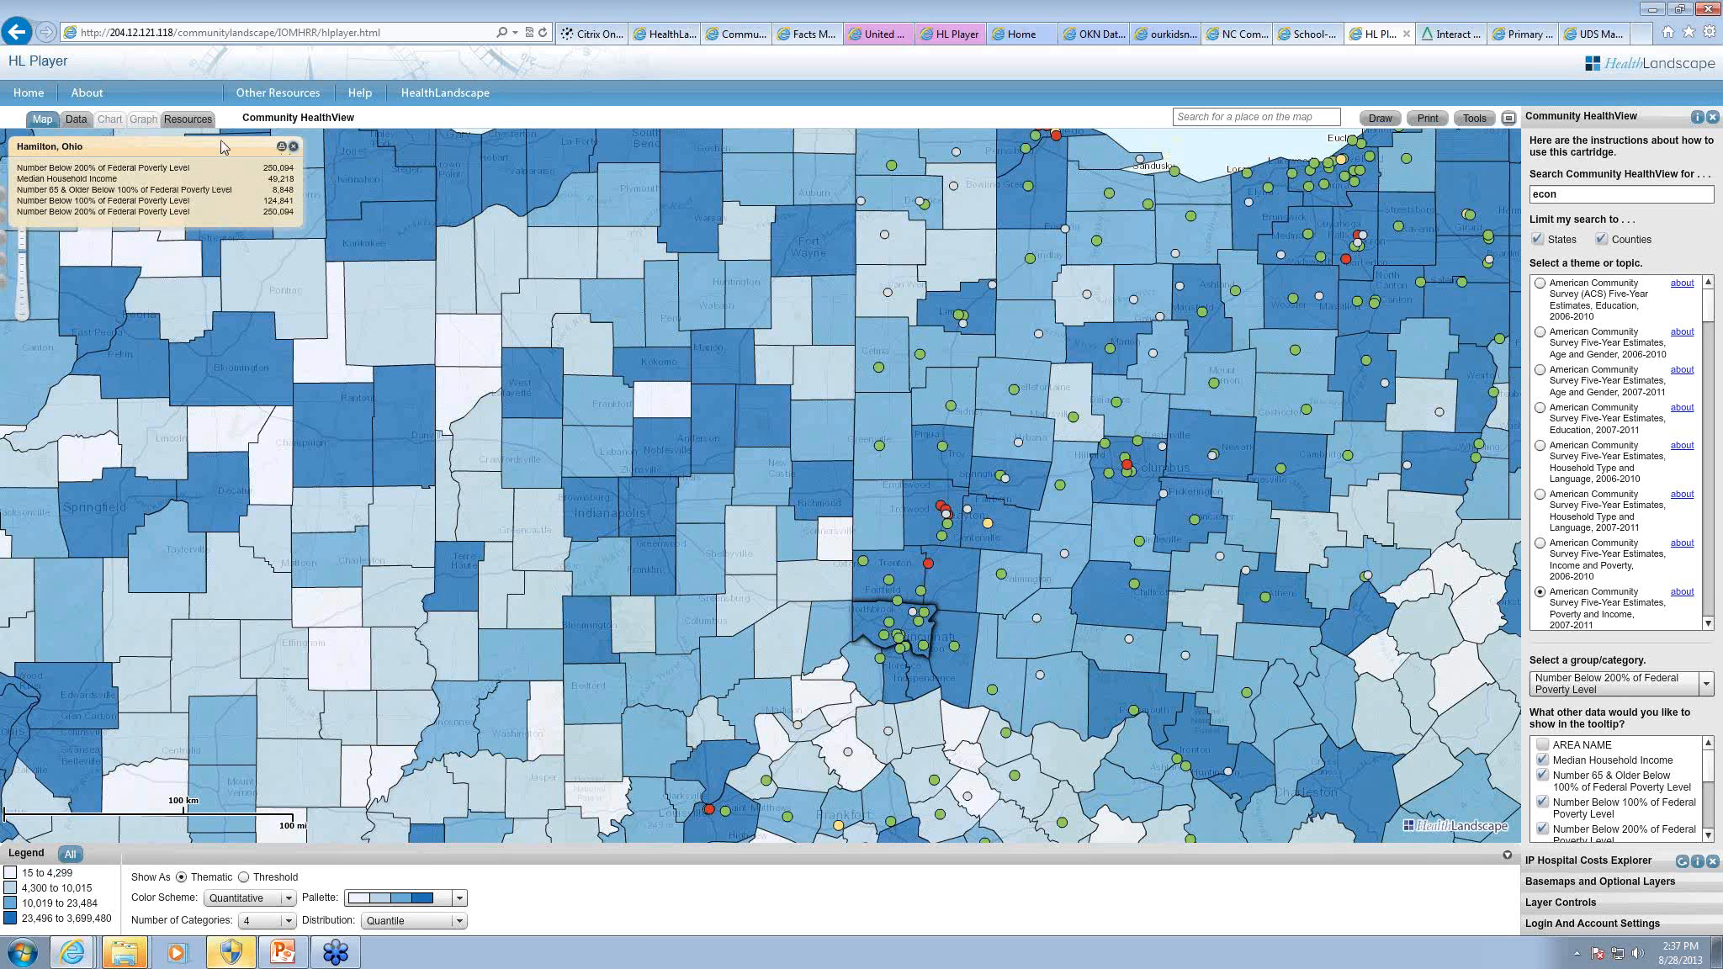
click(293, 147)
click(76, 119)
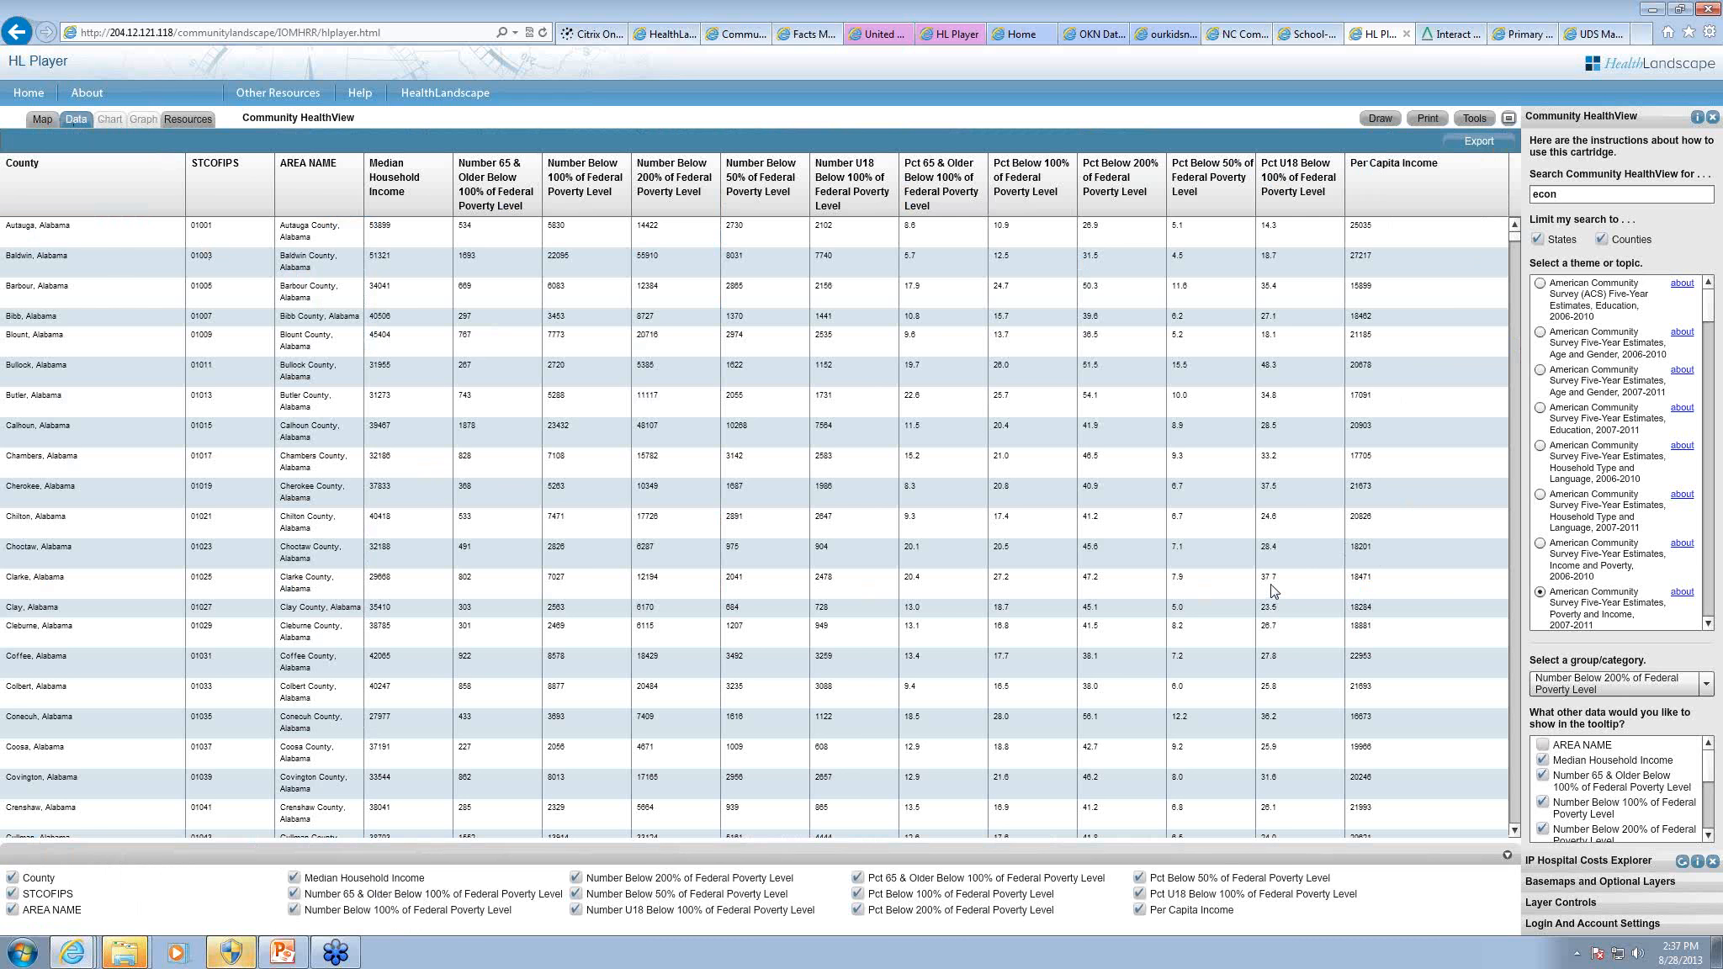
Step: Close Community HealthView and IP Hospital Costs Explorer, and start a new data entry in the Quick Geocodes tool
click(1473, 120)
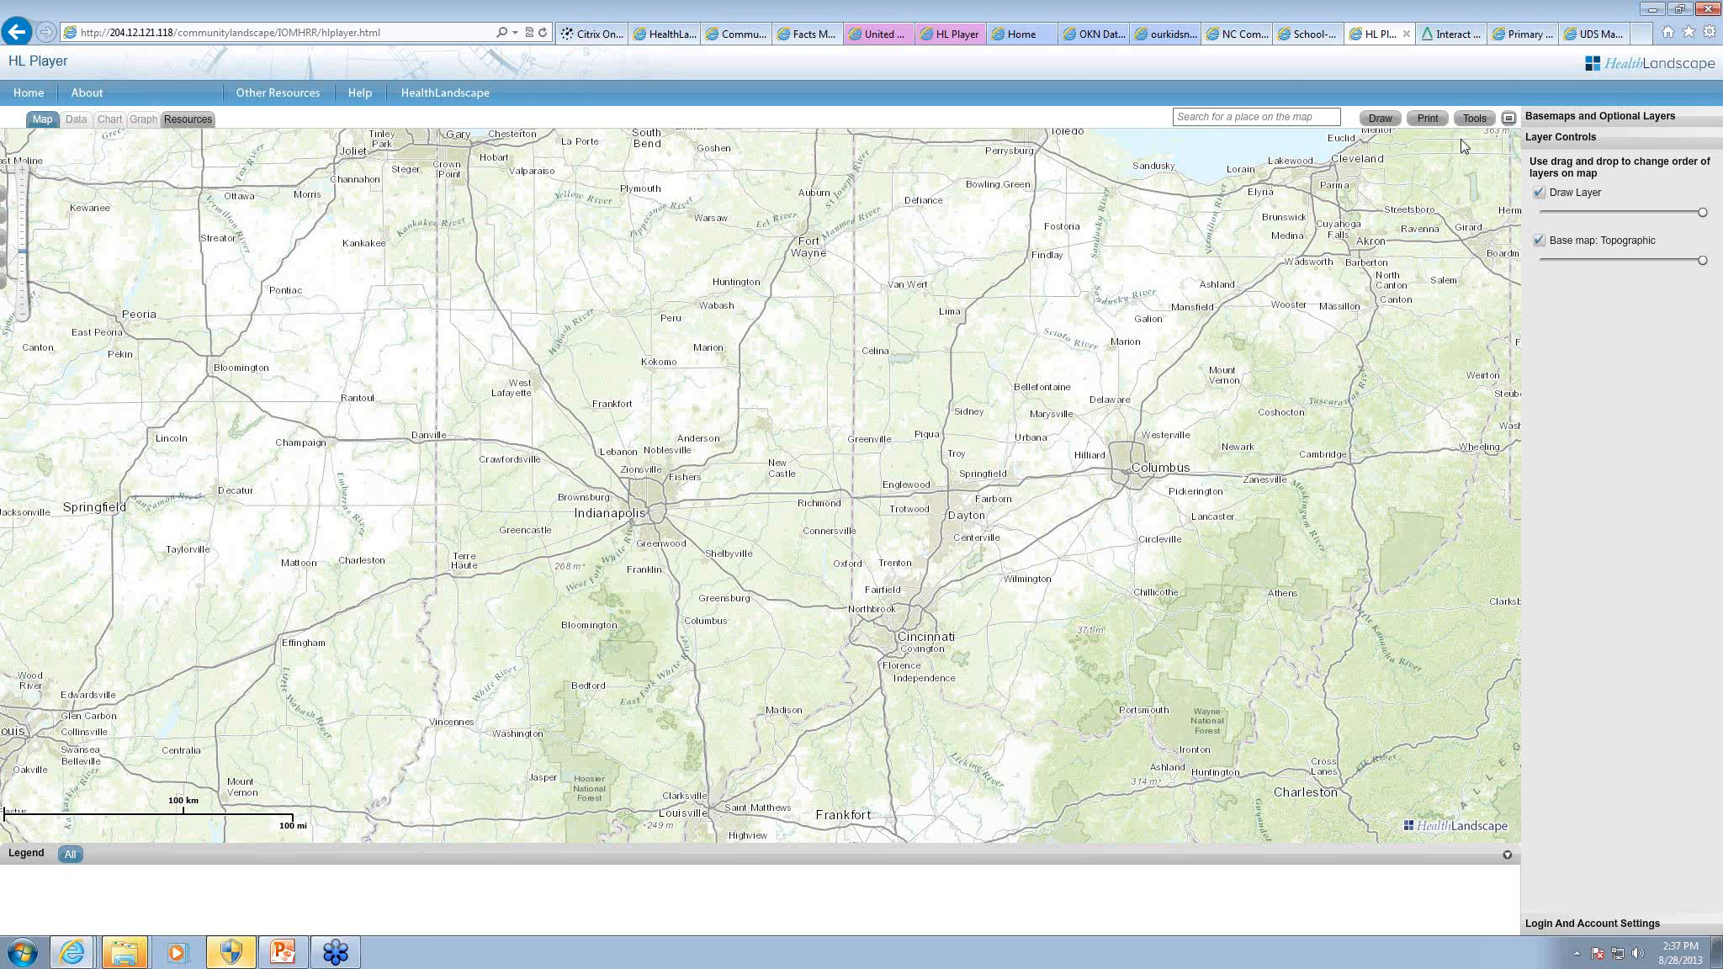
click(1463, 124)
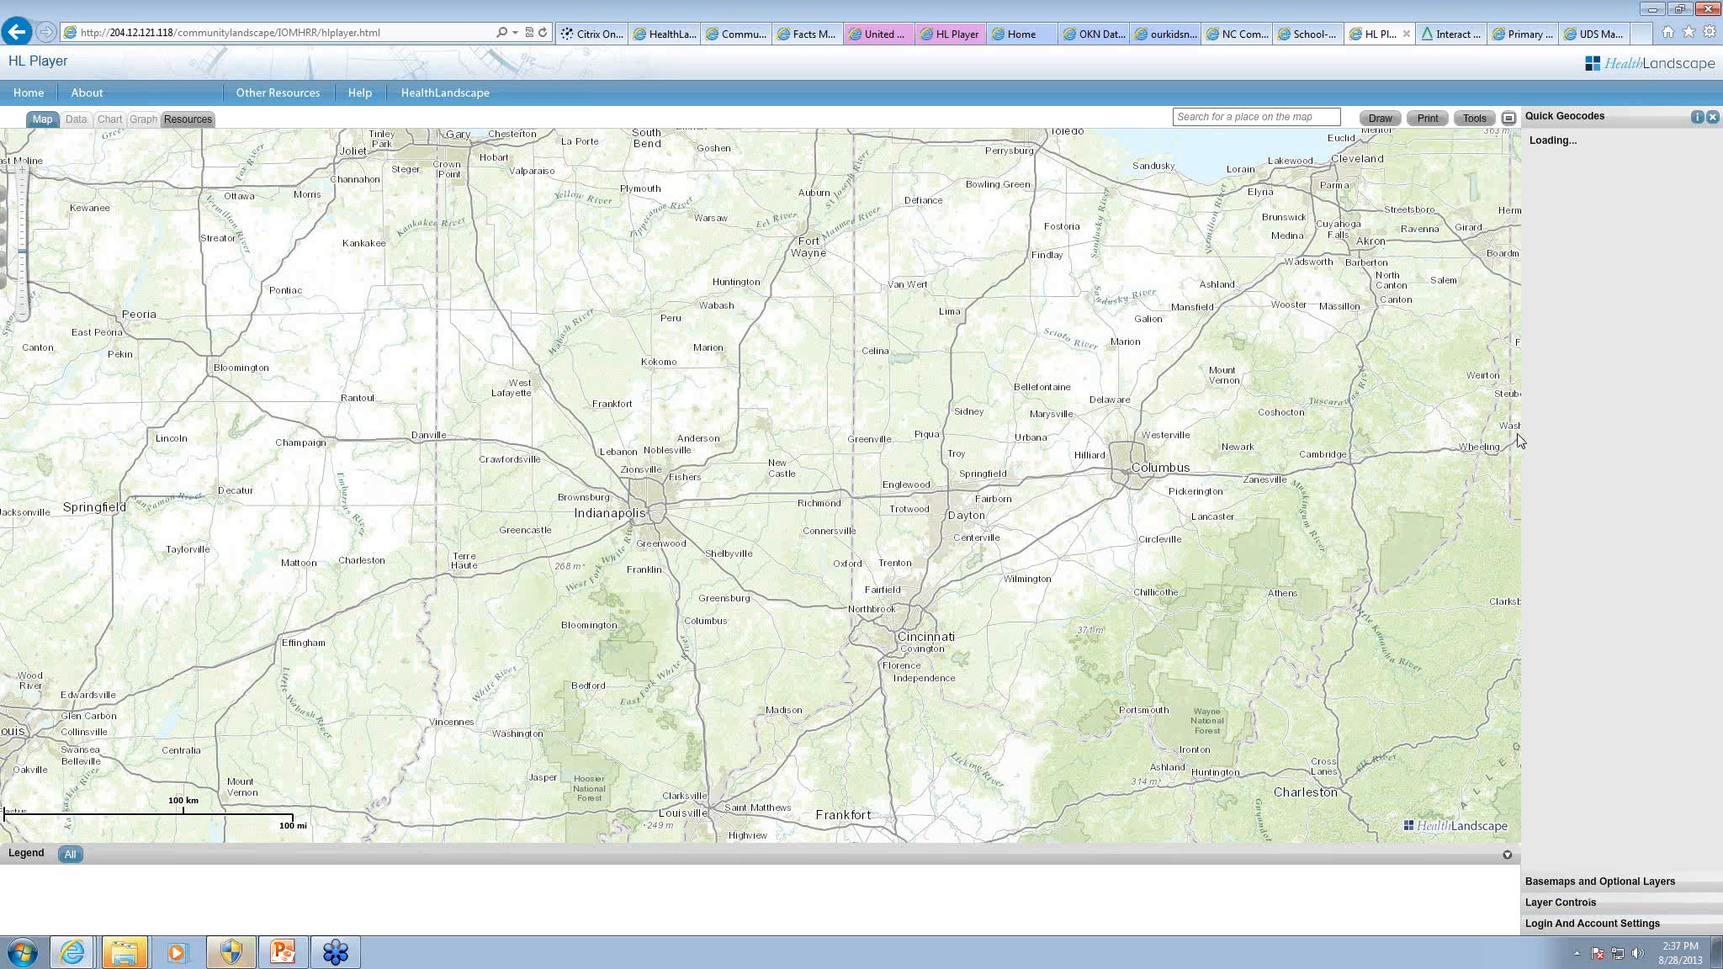
click(1566, 380)
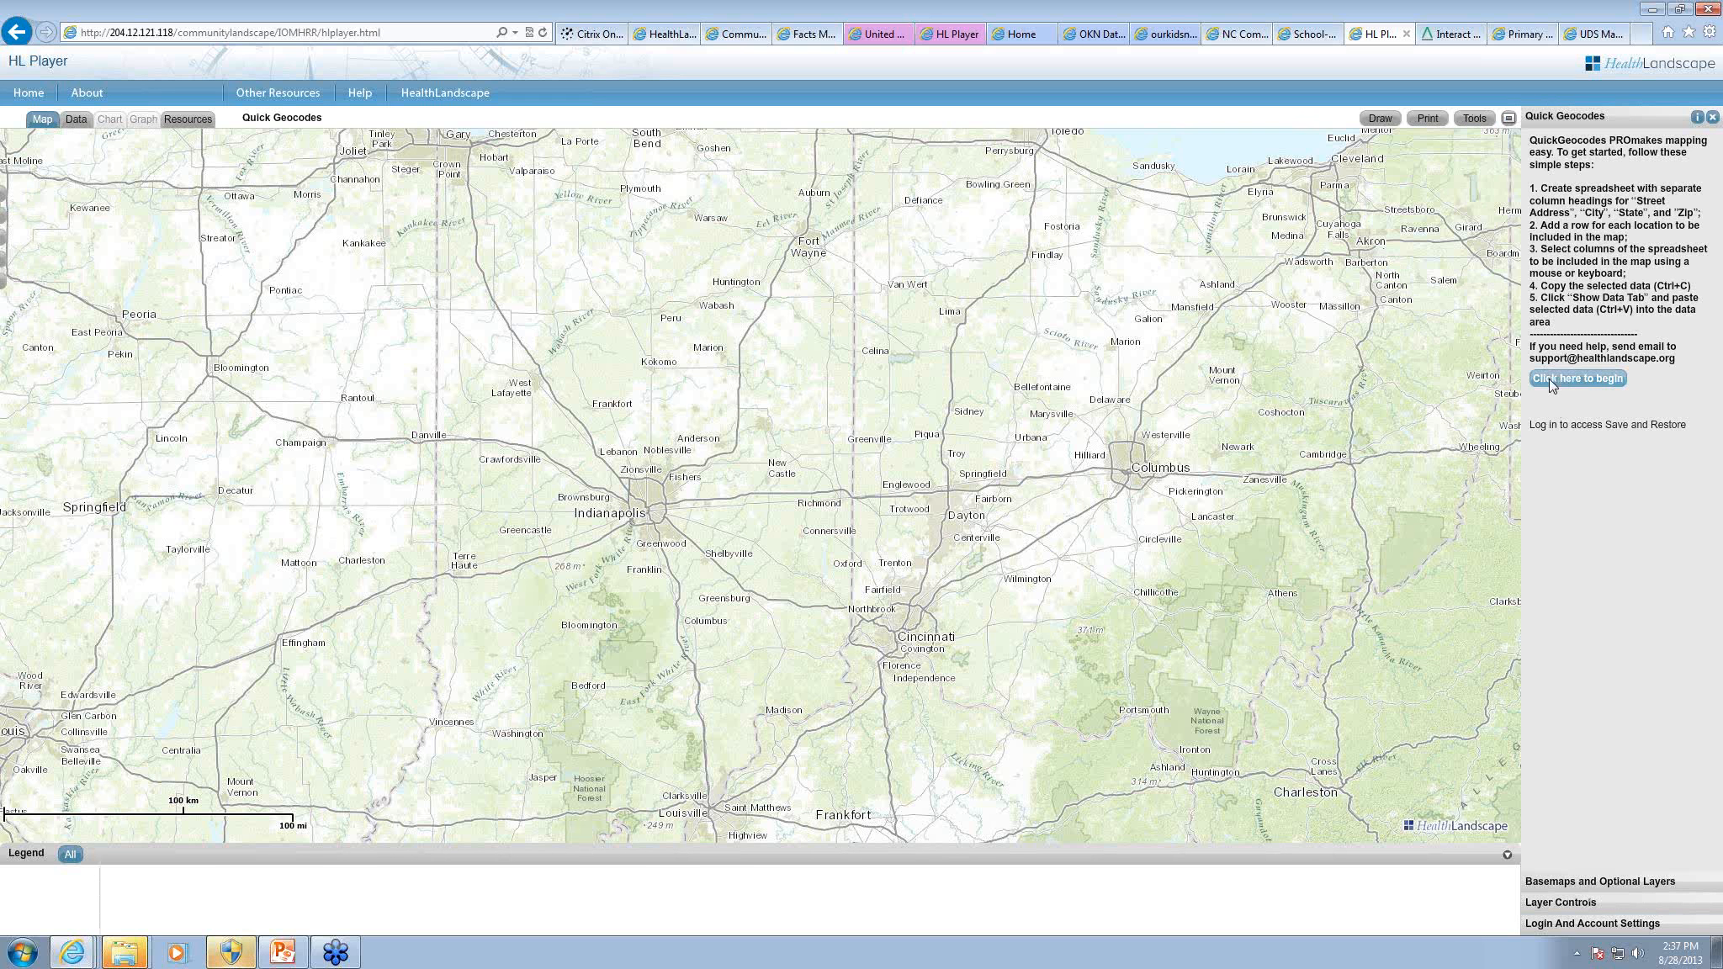
Step: Open the GeocodeData workbook from the mywebinars folder in Excel and copy columns A through H
mouse_move(145, 942)
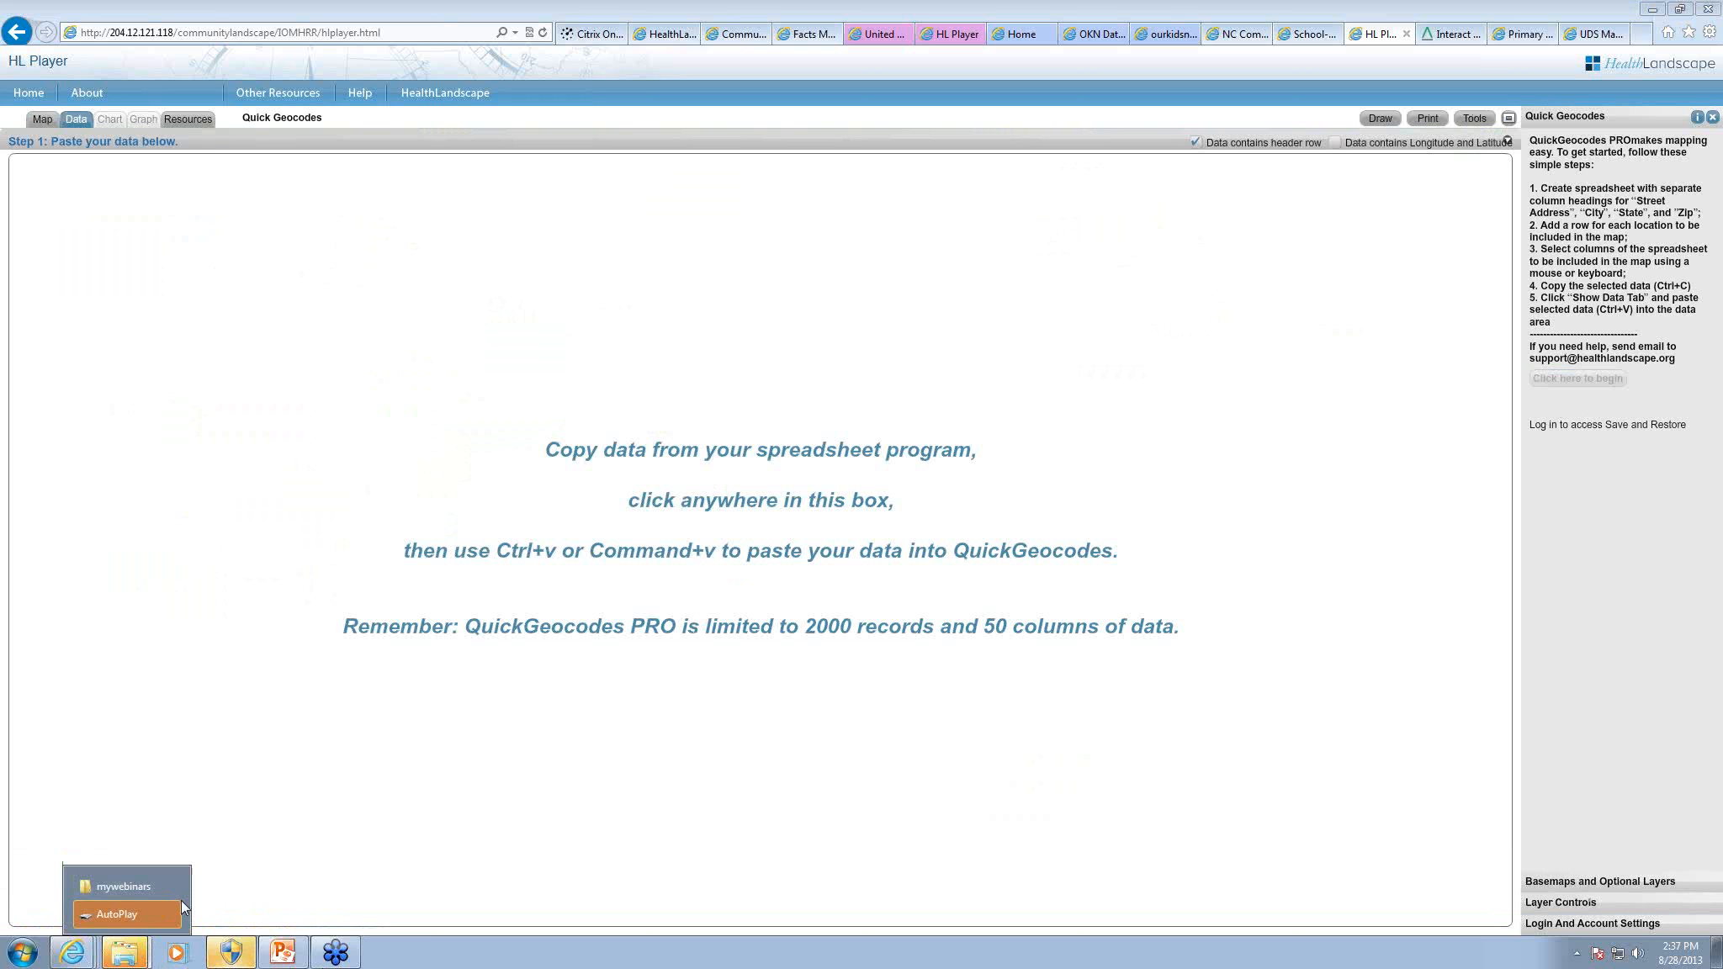
click(122, 887)
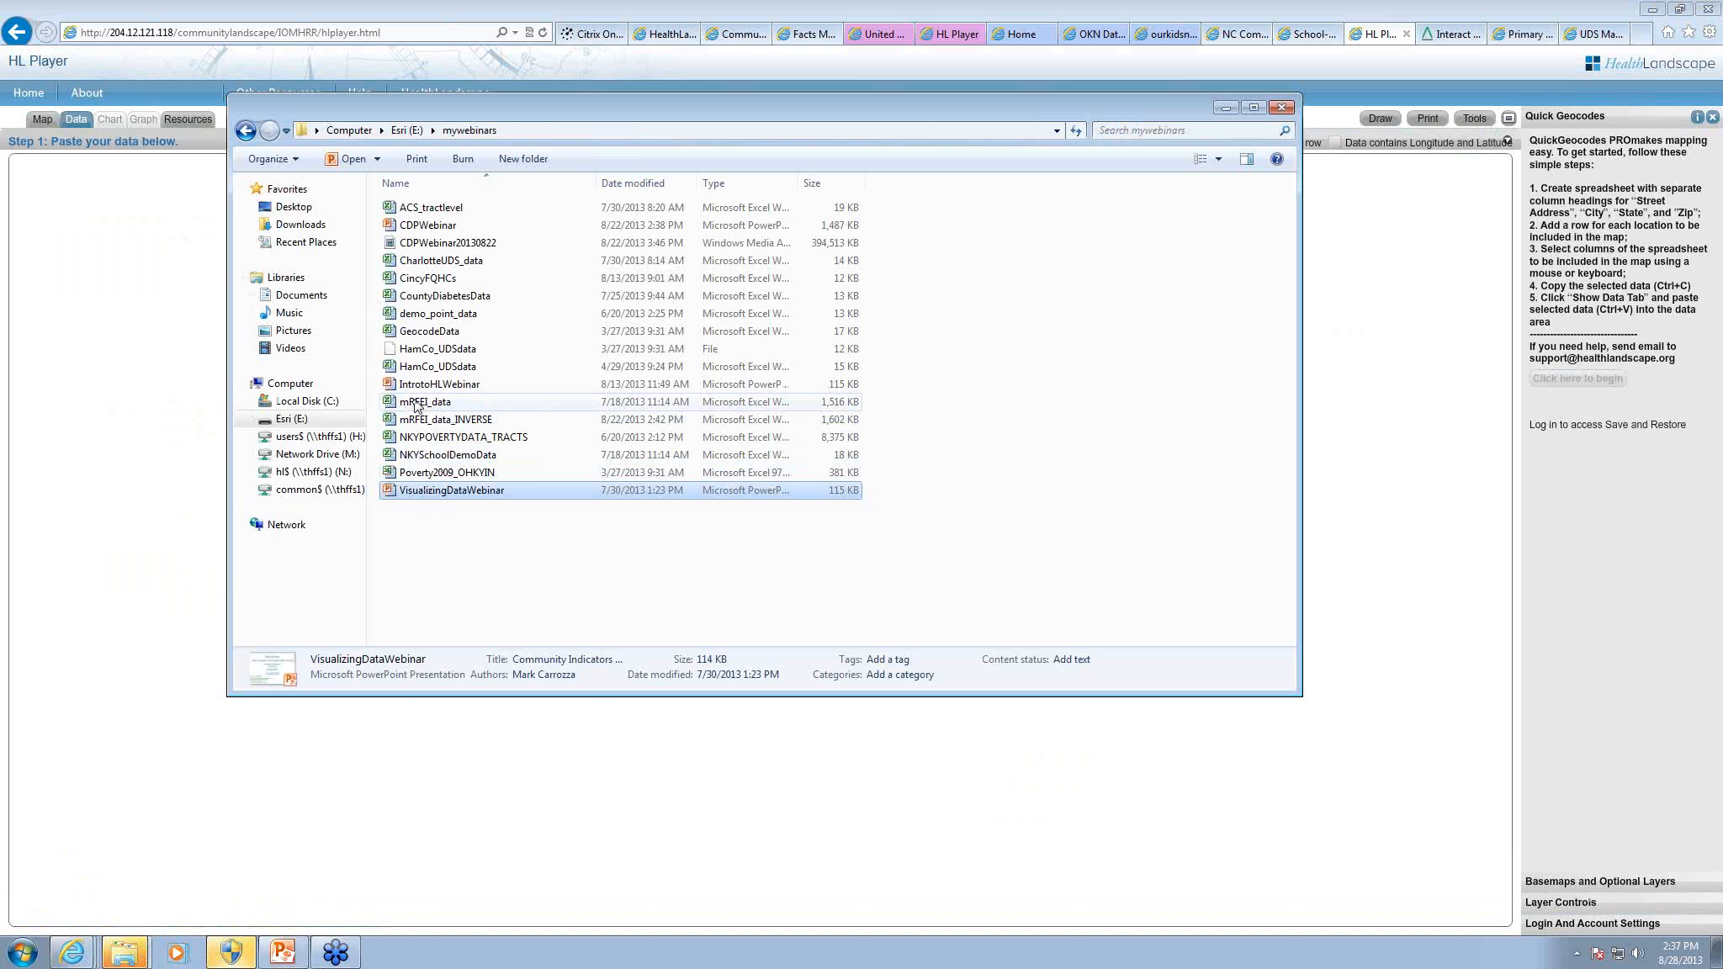
double_click(425, 332)
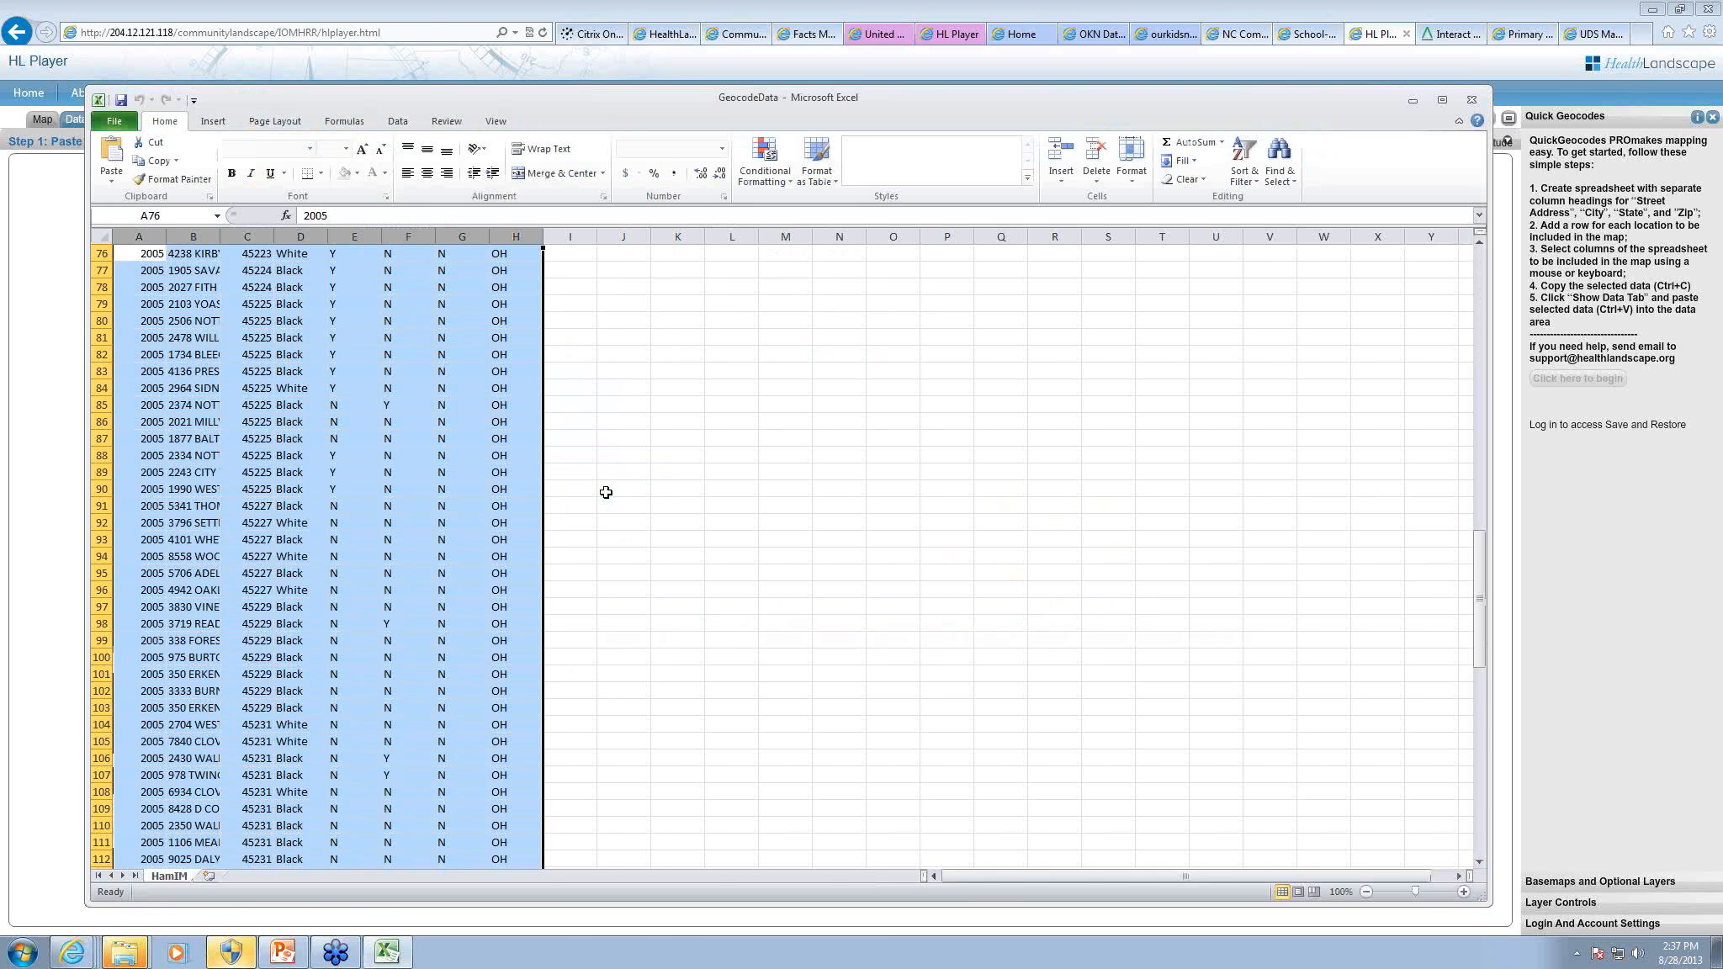
drag(1483, 603, 1483, 320)
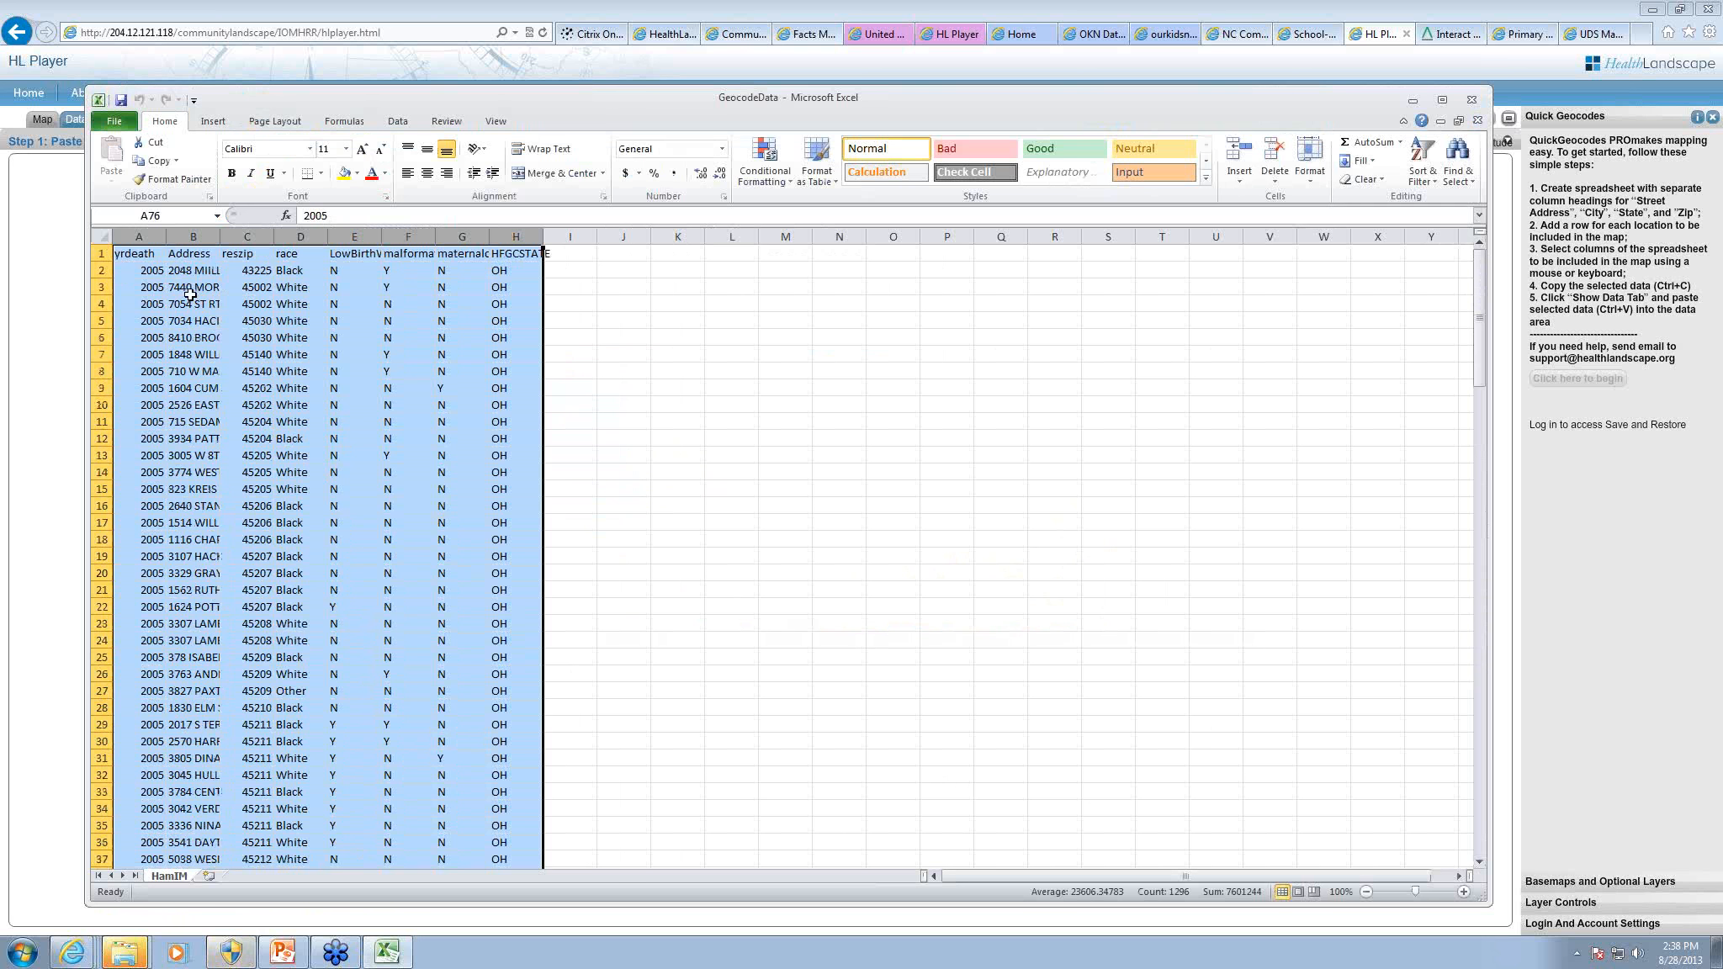
drag(154, 238, 502, 264)
key(ctrl+c)
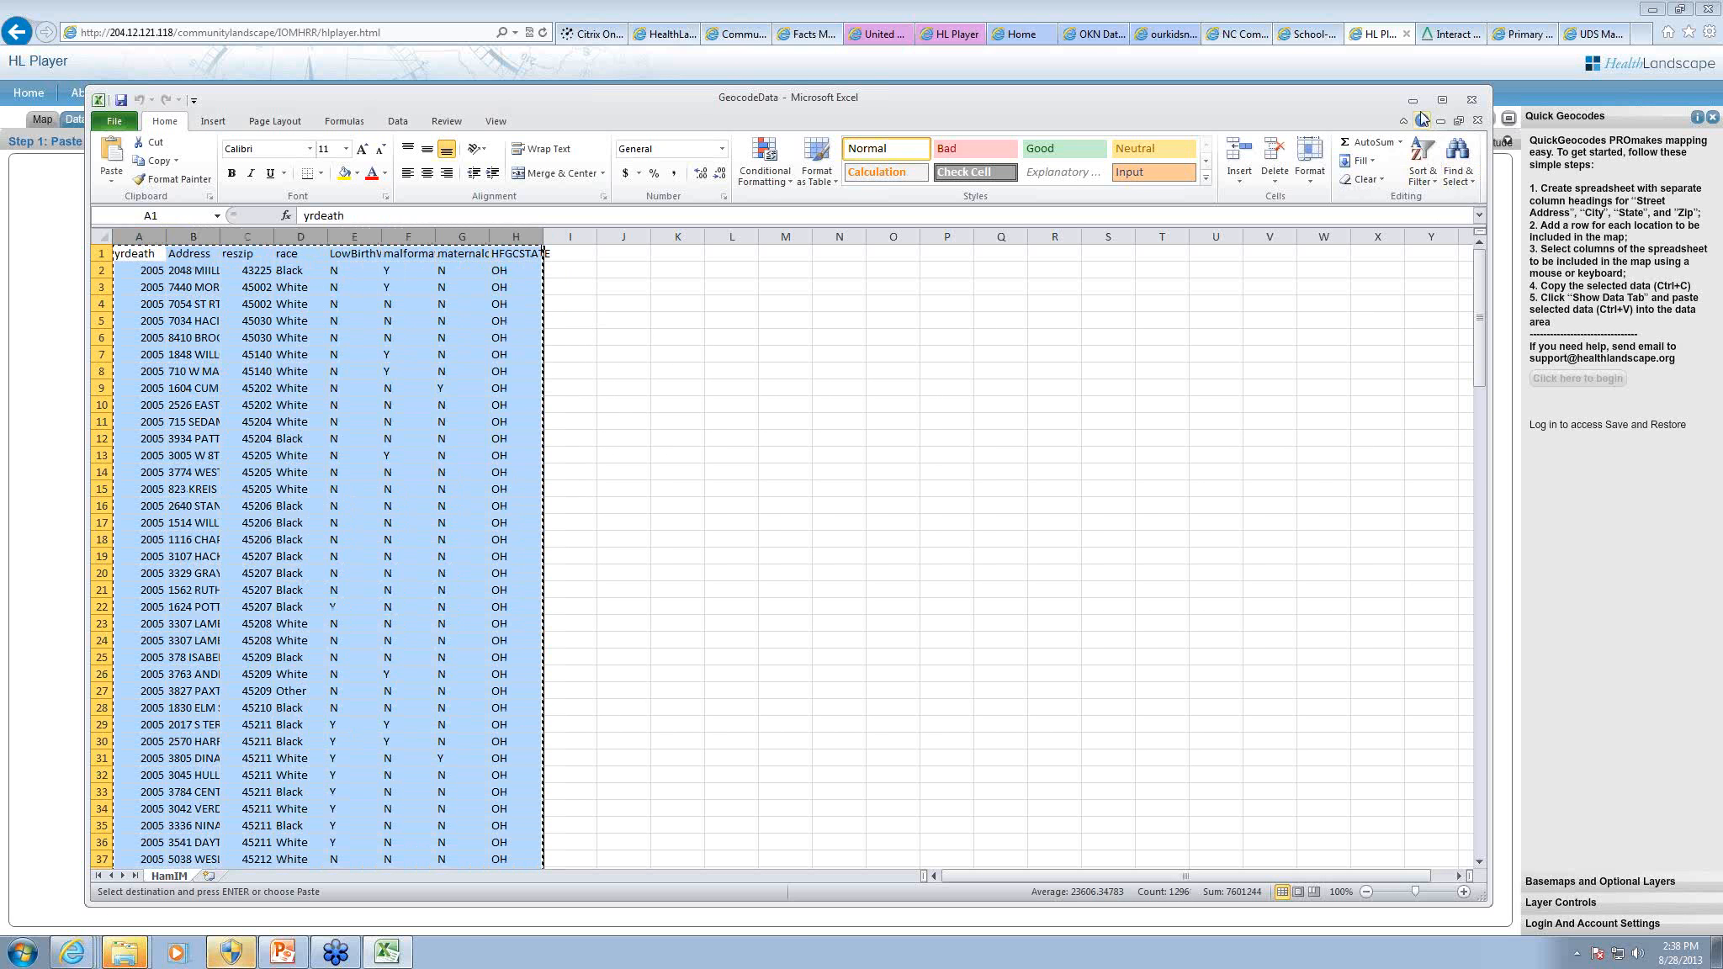
Step: Switch back to the HL Player in the browser and paste the copied spreadsheet data into the Quick Geocodes data area
click(1412, 101)
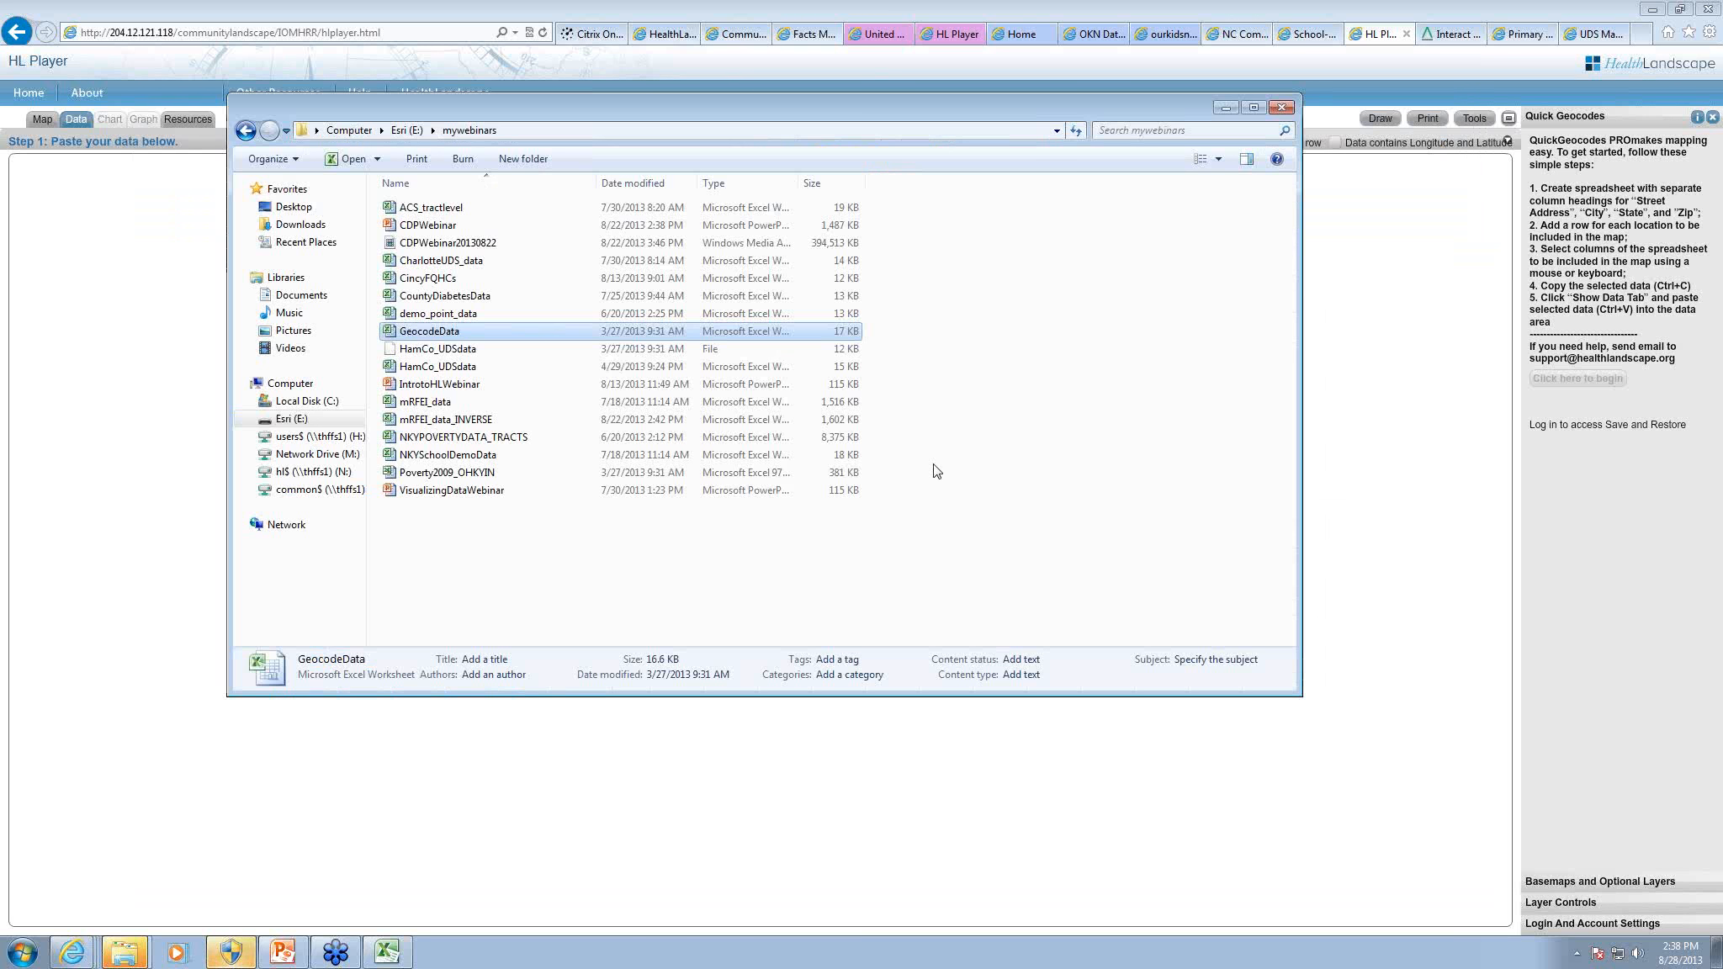
click(1225, 108)
click(828, 501)
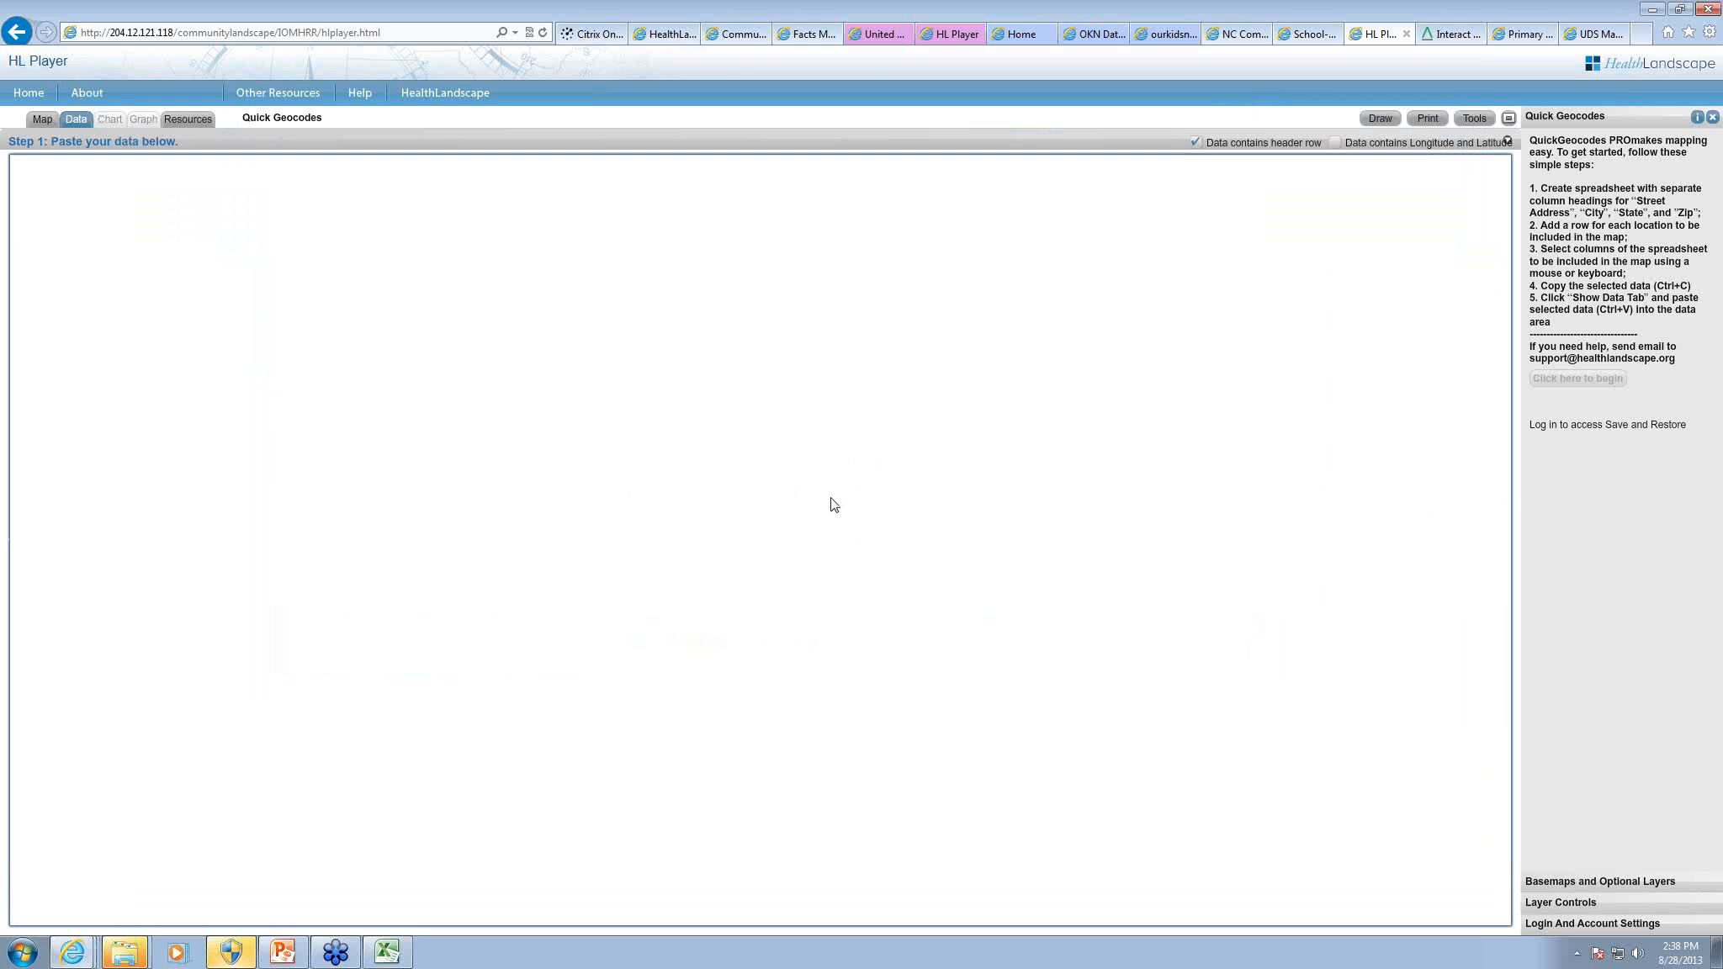
key(ctrl+v)
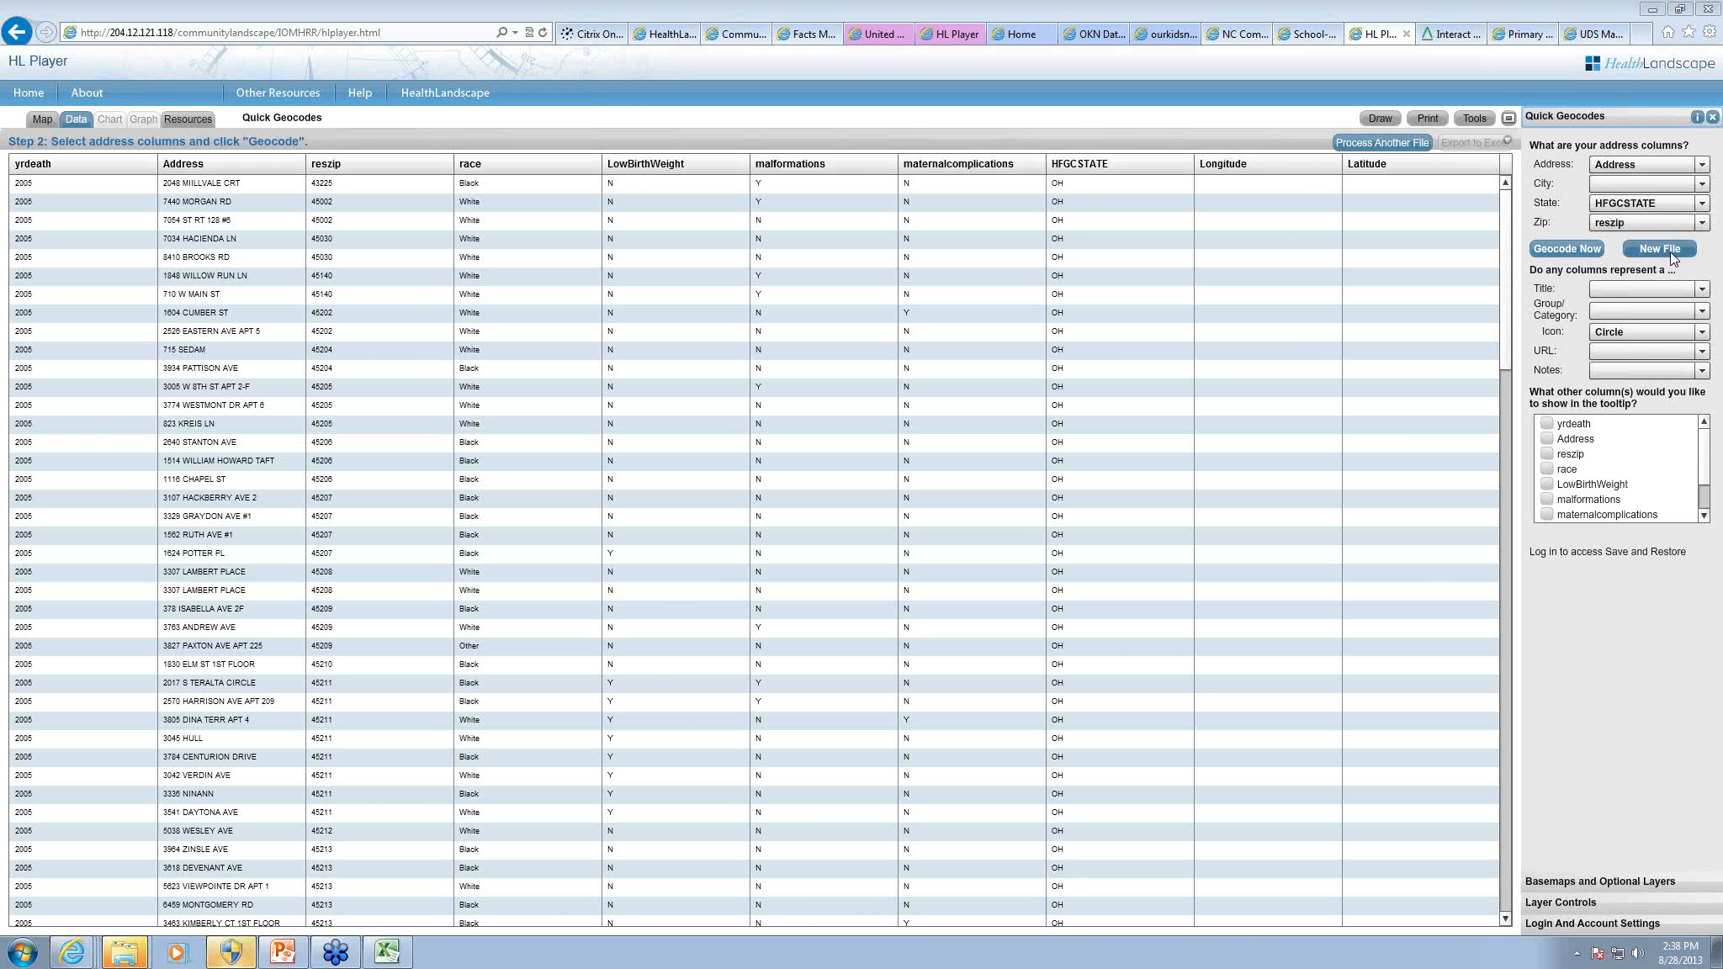
Step: Geocode the pasted records with Address as the title and LowBirthWeight as the group/category, and select a low-birth-weight point on the map
click(1631, 298)
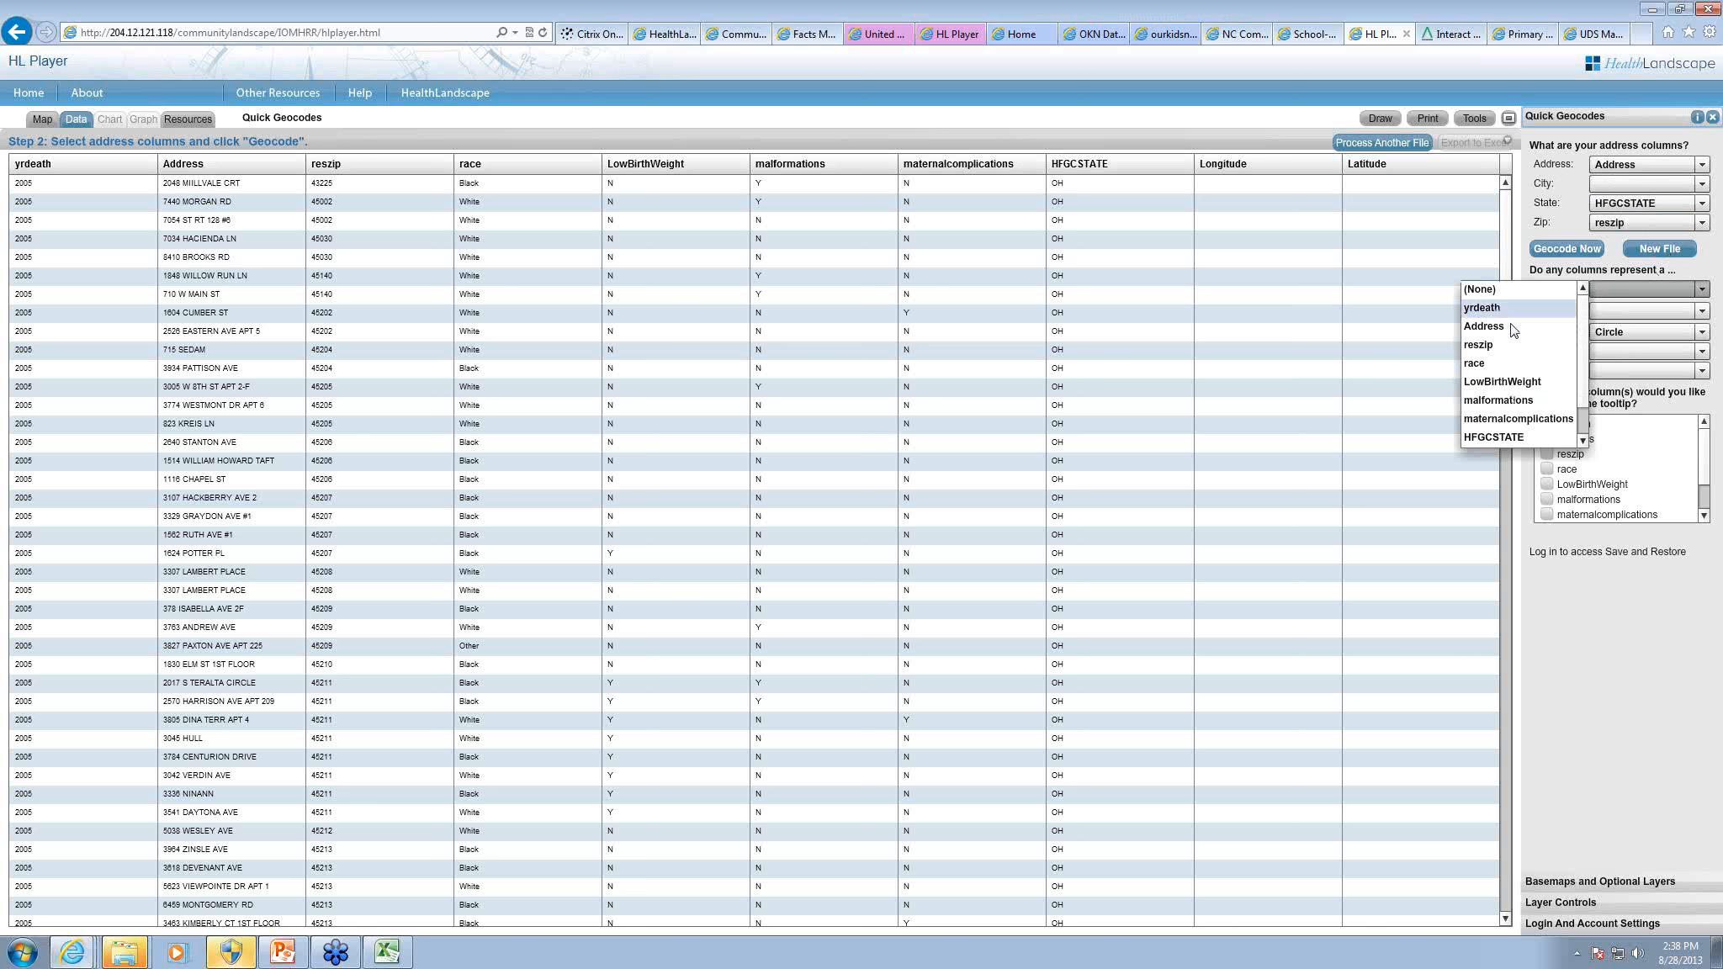
click(1524, 331)
click(1616, 313)
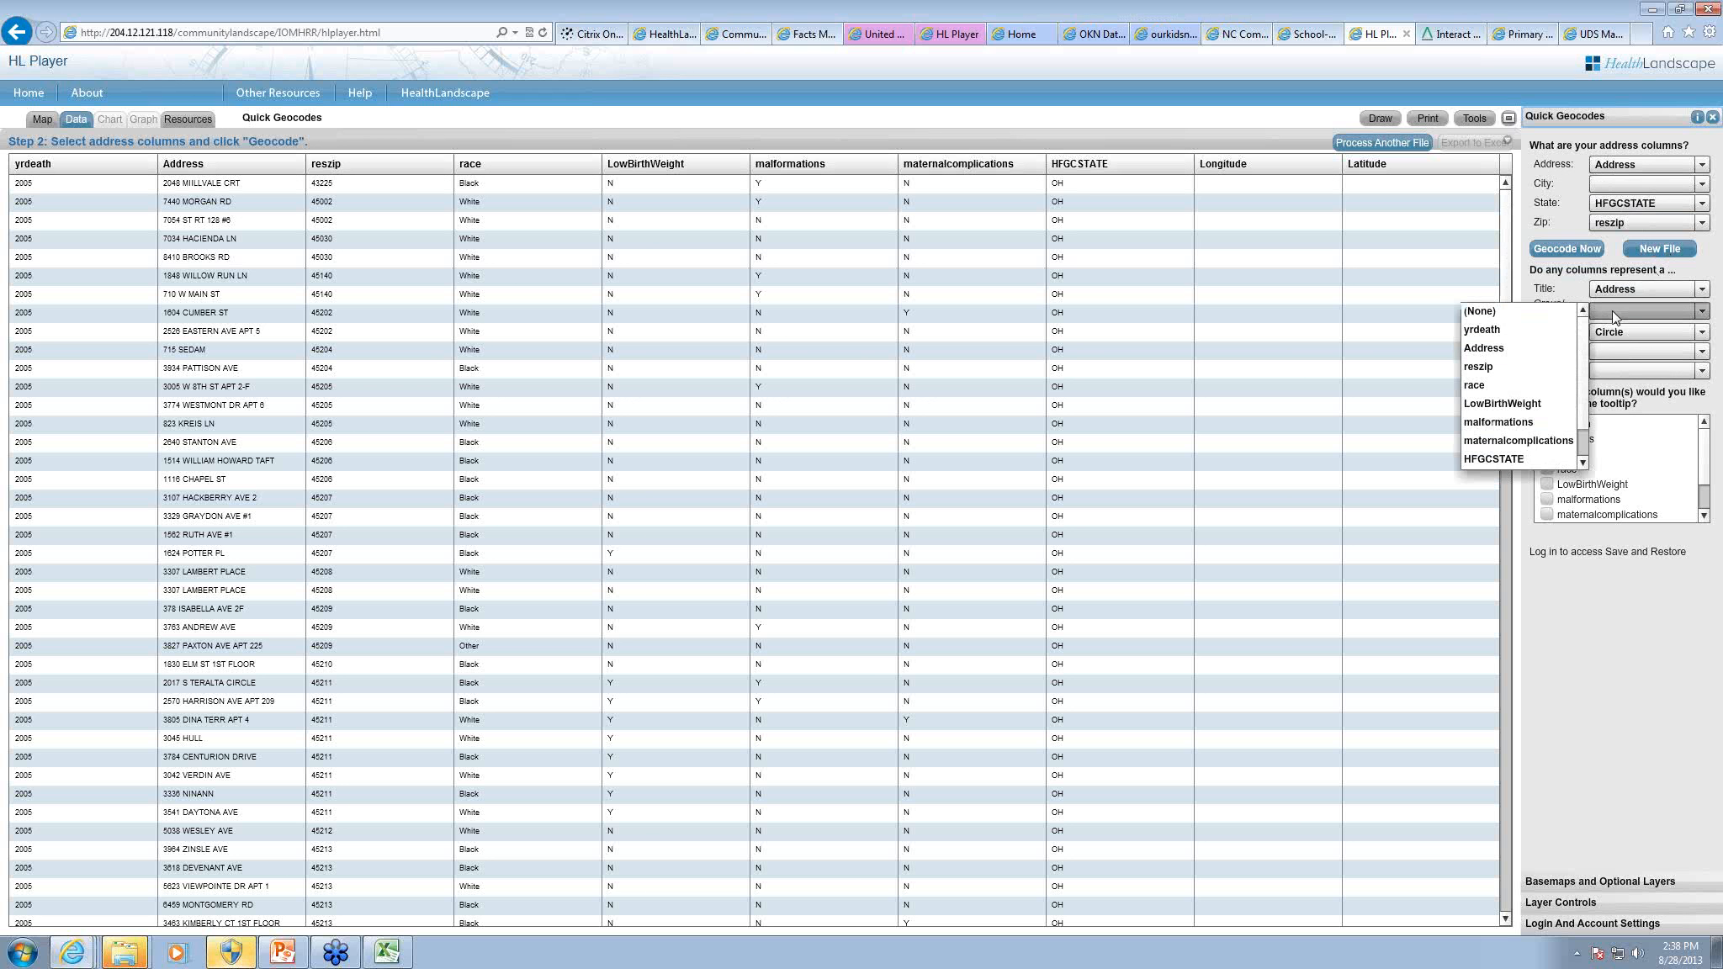
click(1540, 403)
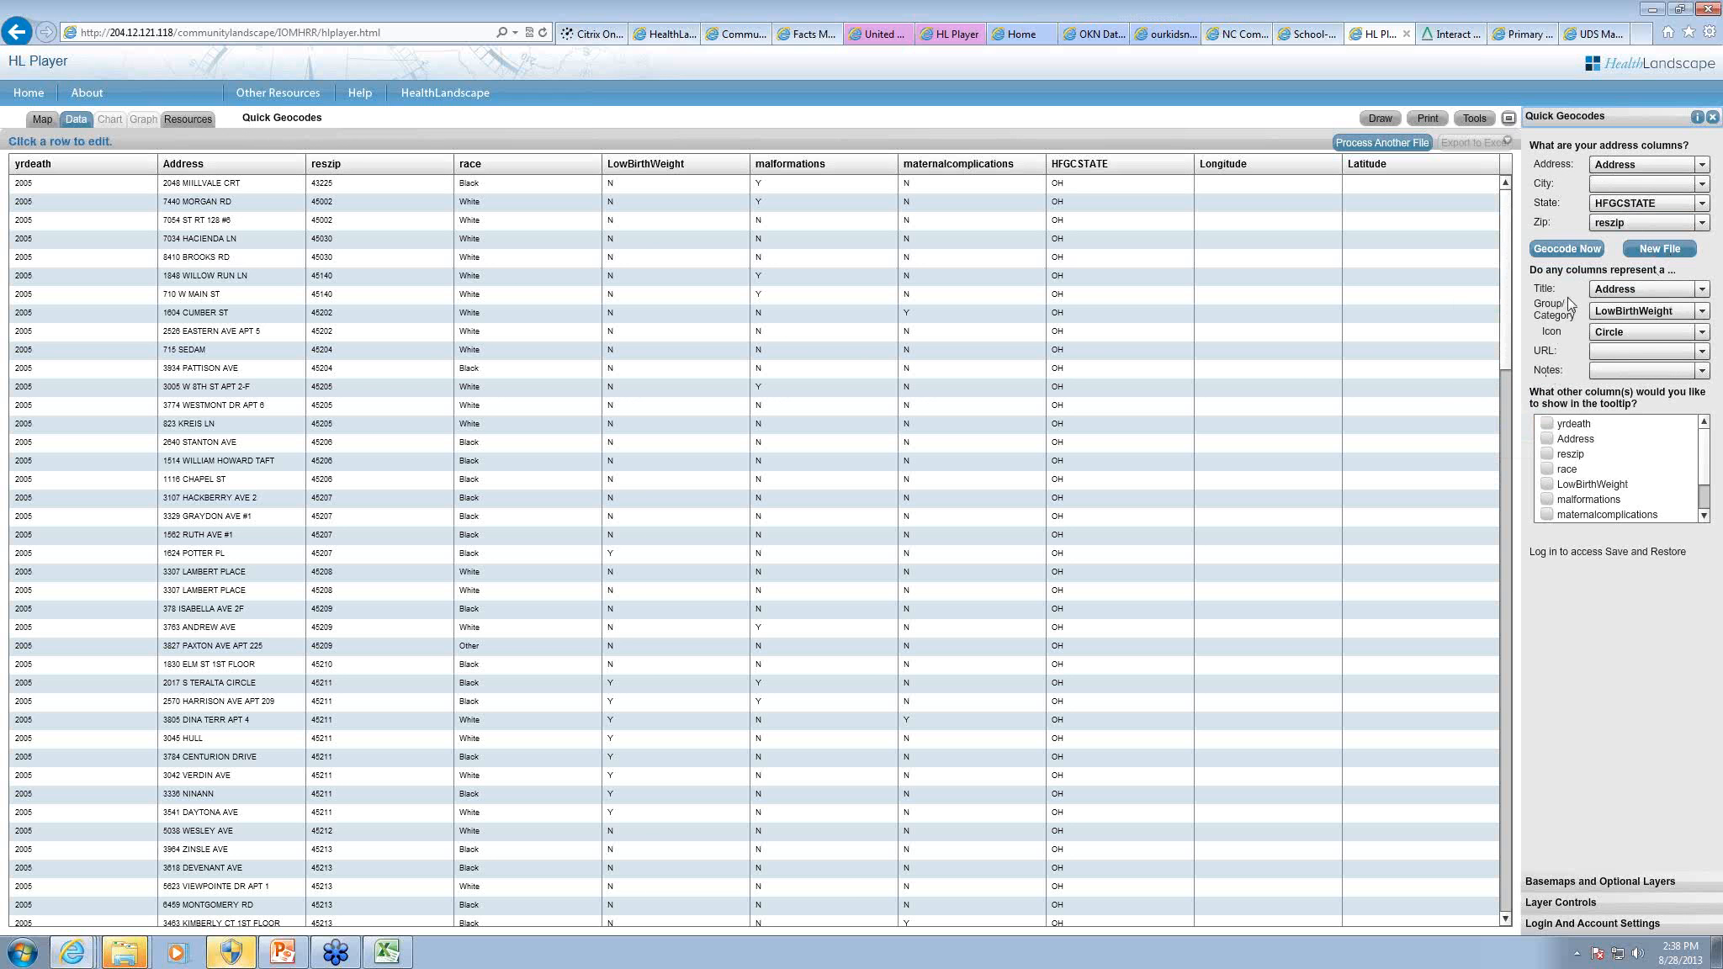
click(1560, 253)
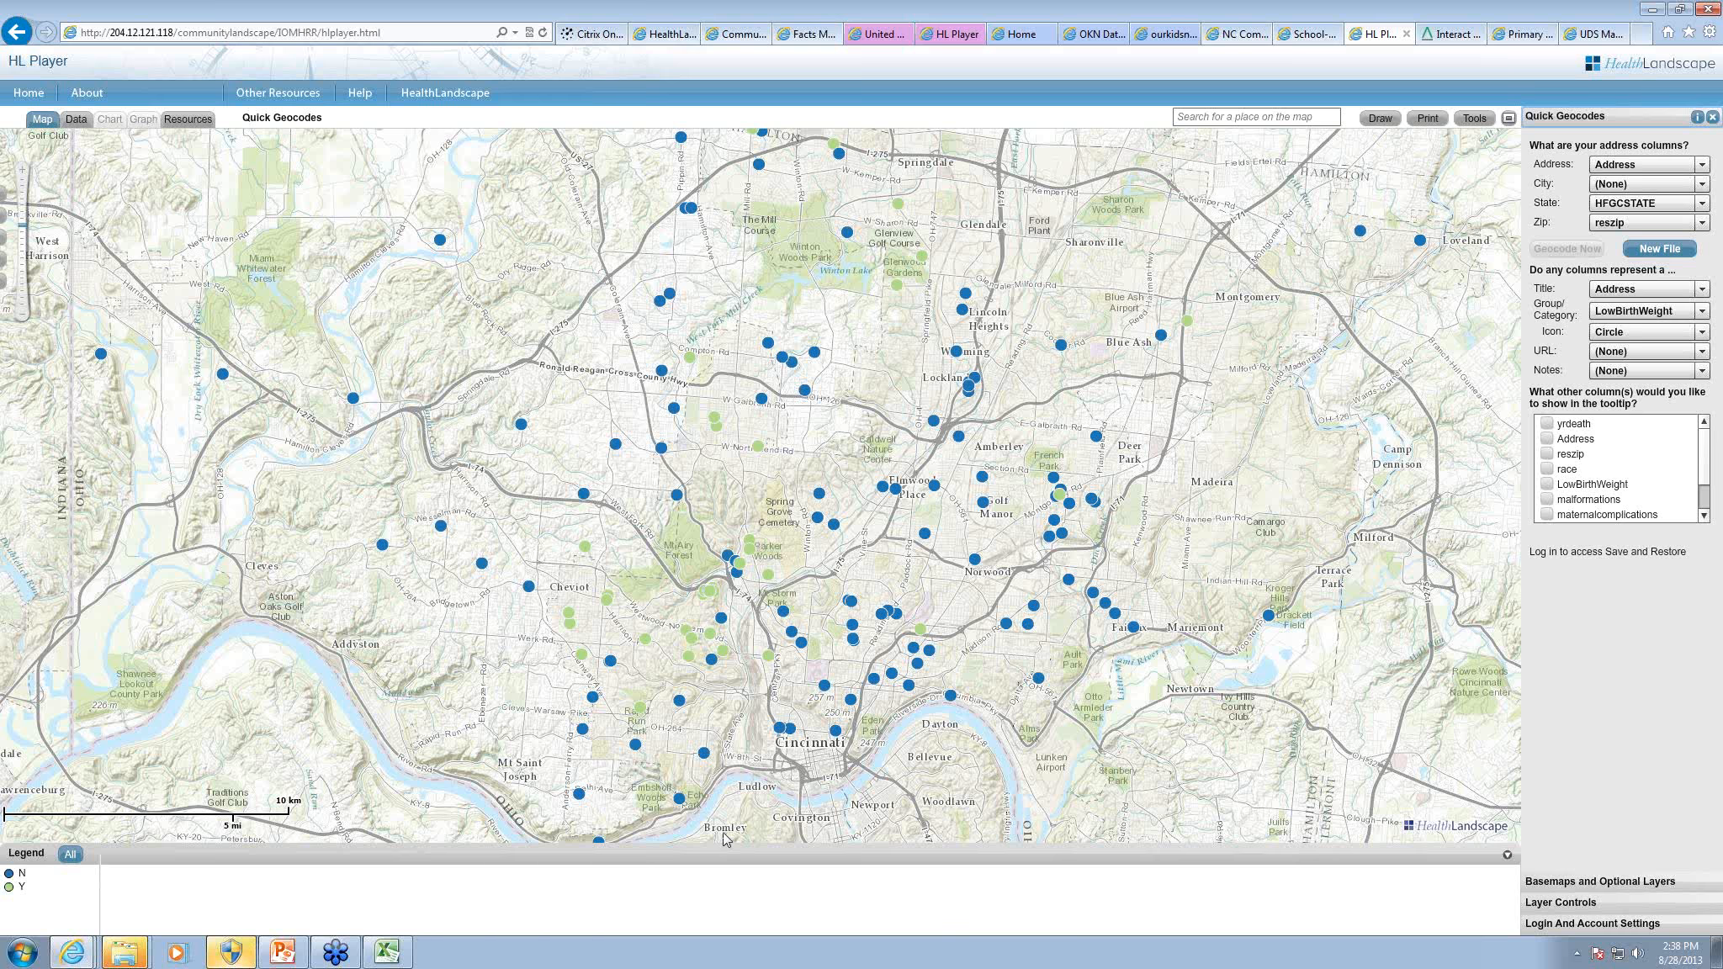
click(646, 640)
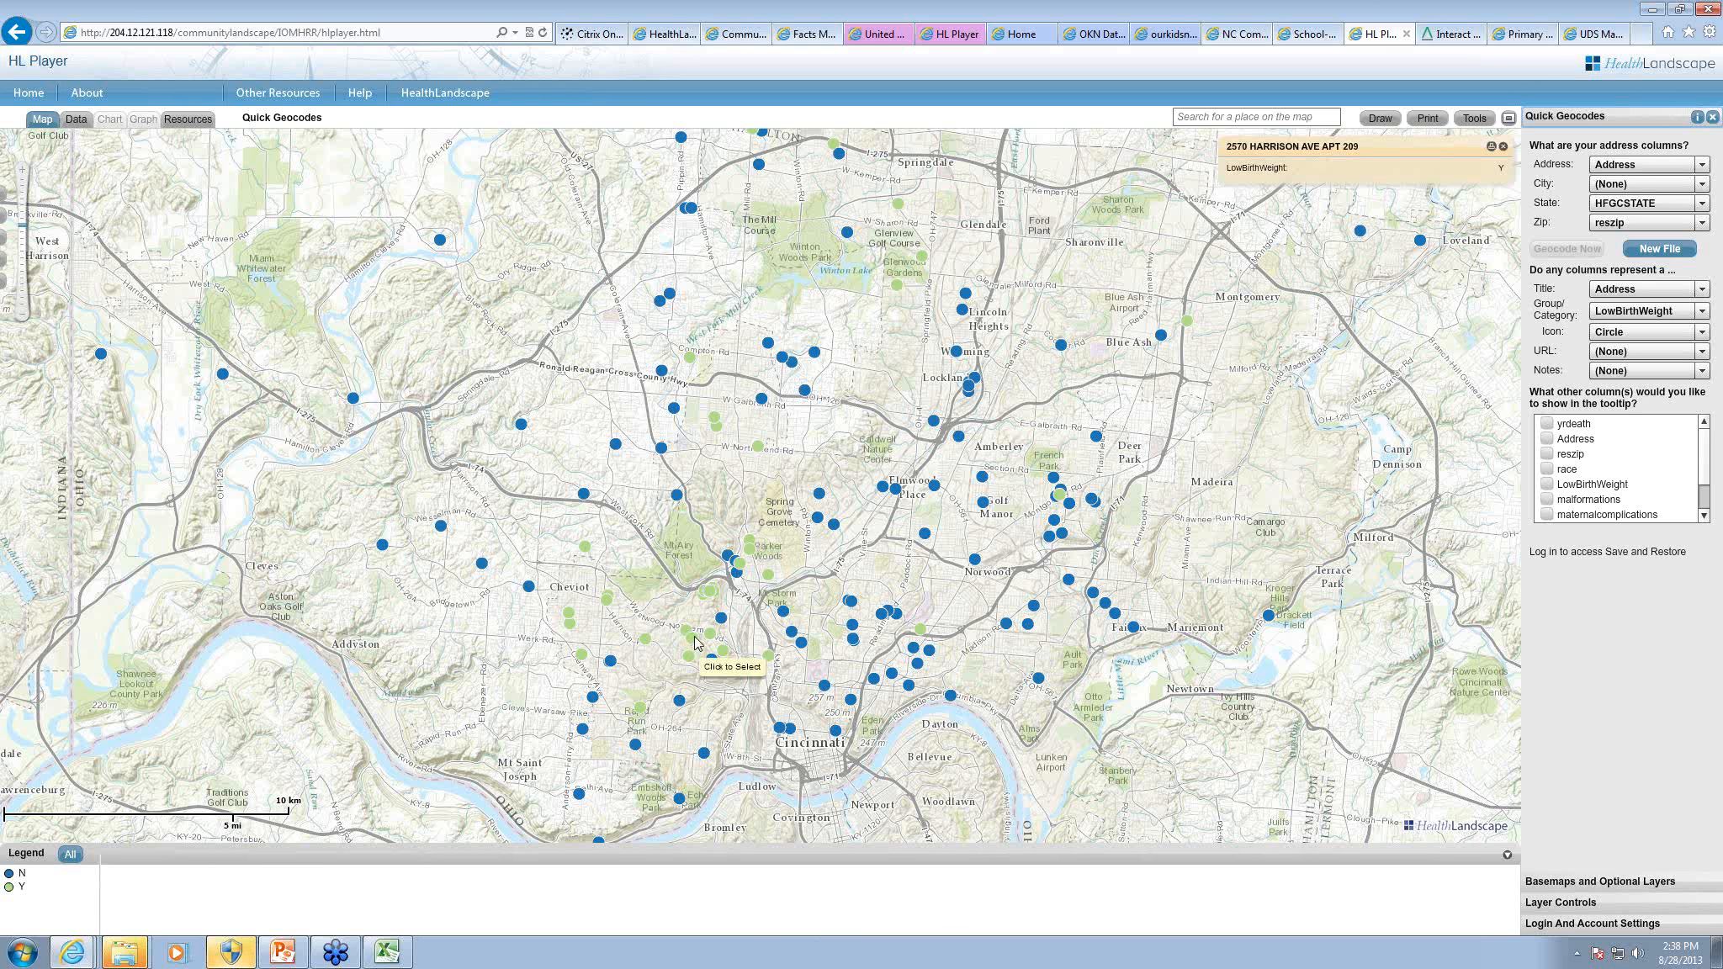
Step: Close the selected point's information box and overlay Federally Qualified Health Centers on the wider Cincinnati-area map
click(1502, 146)
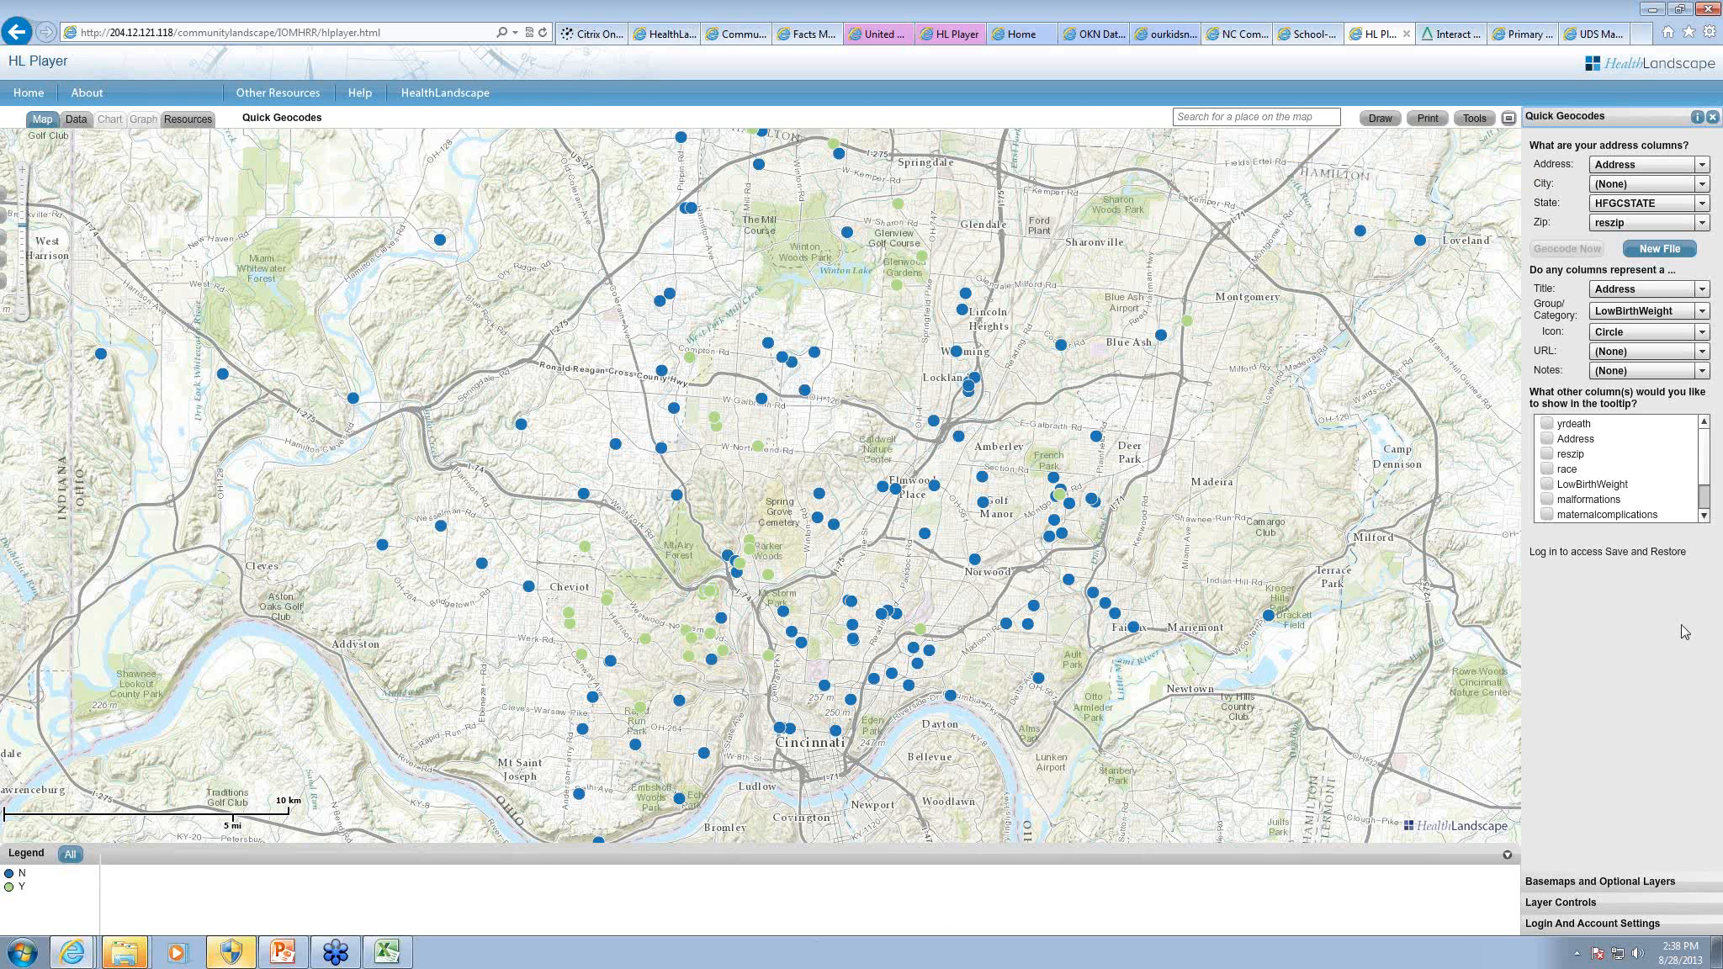
click(1600, 882)
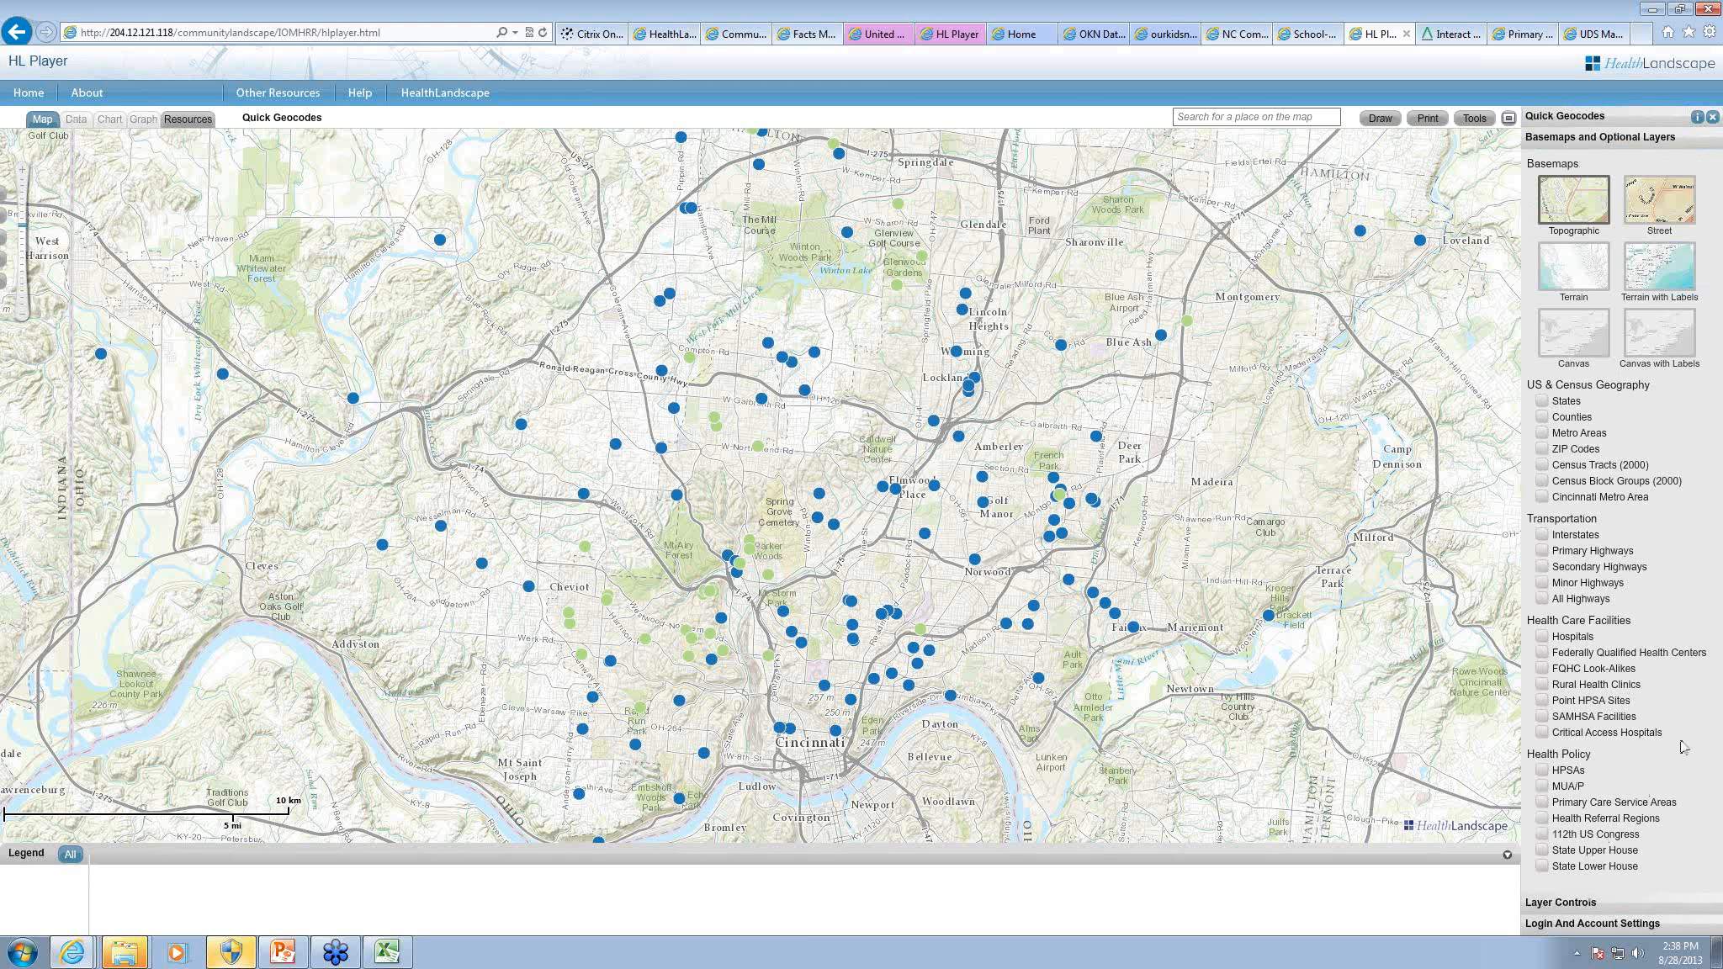
click(1542, 654)
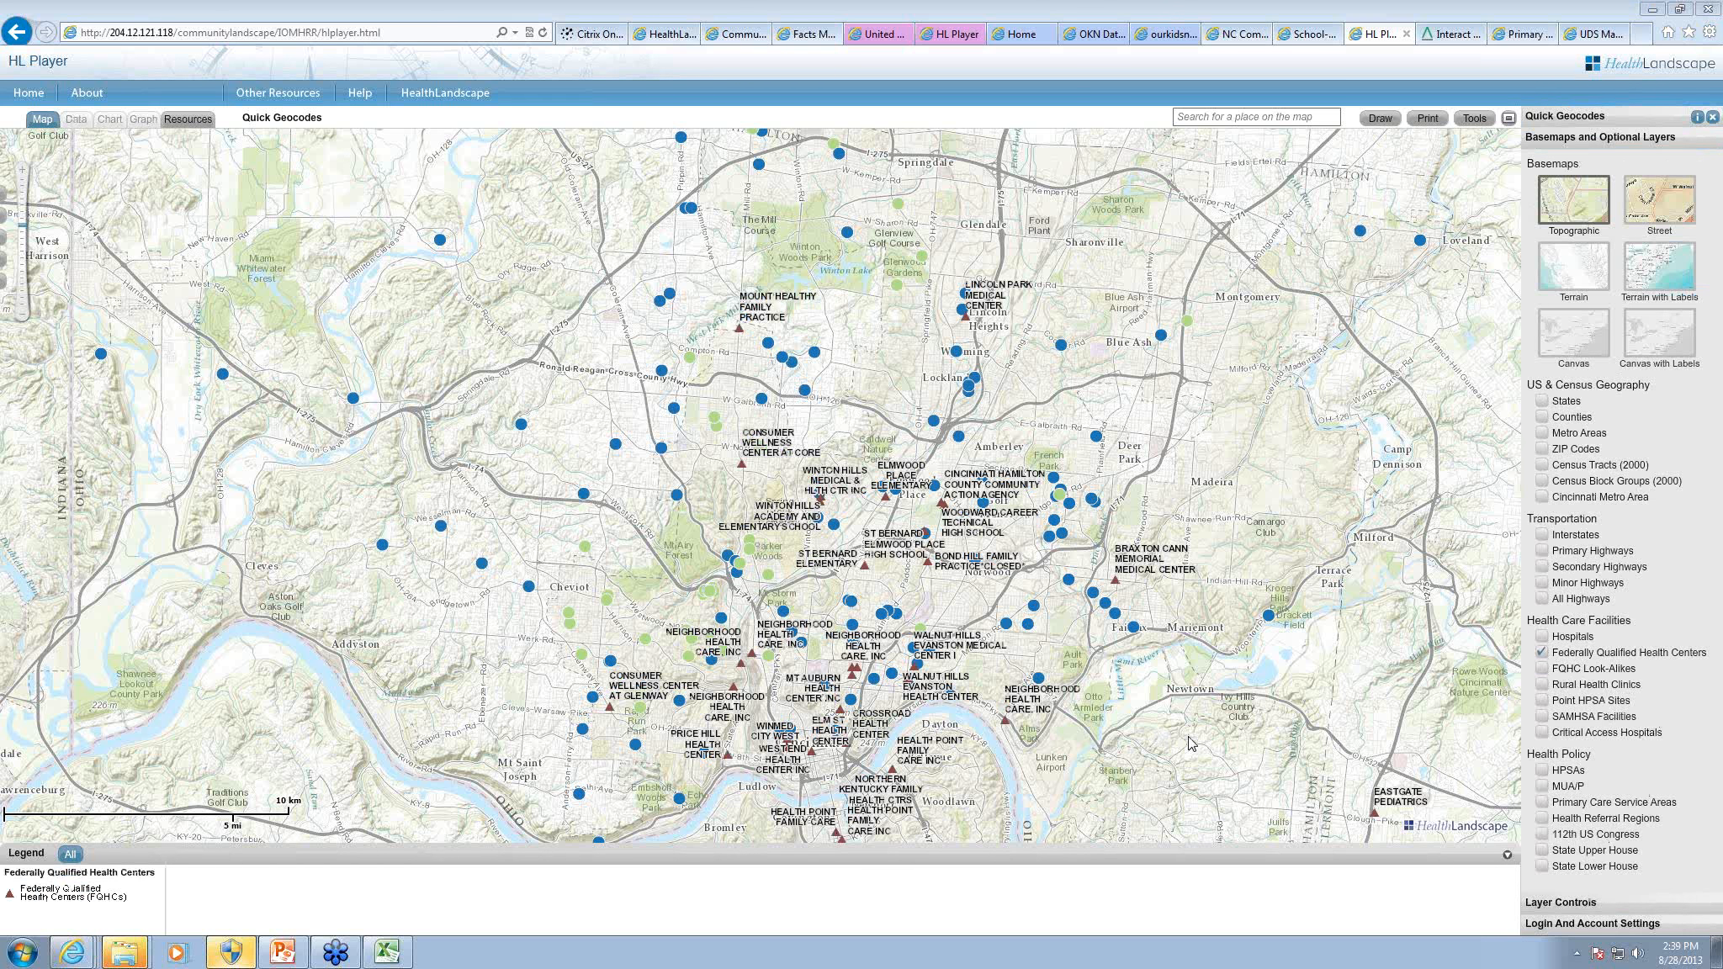
click(24, 320)
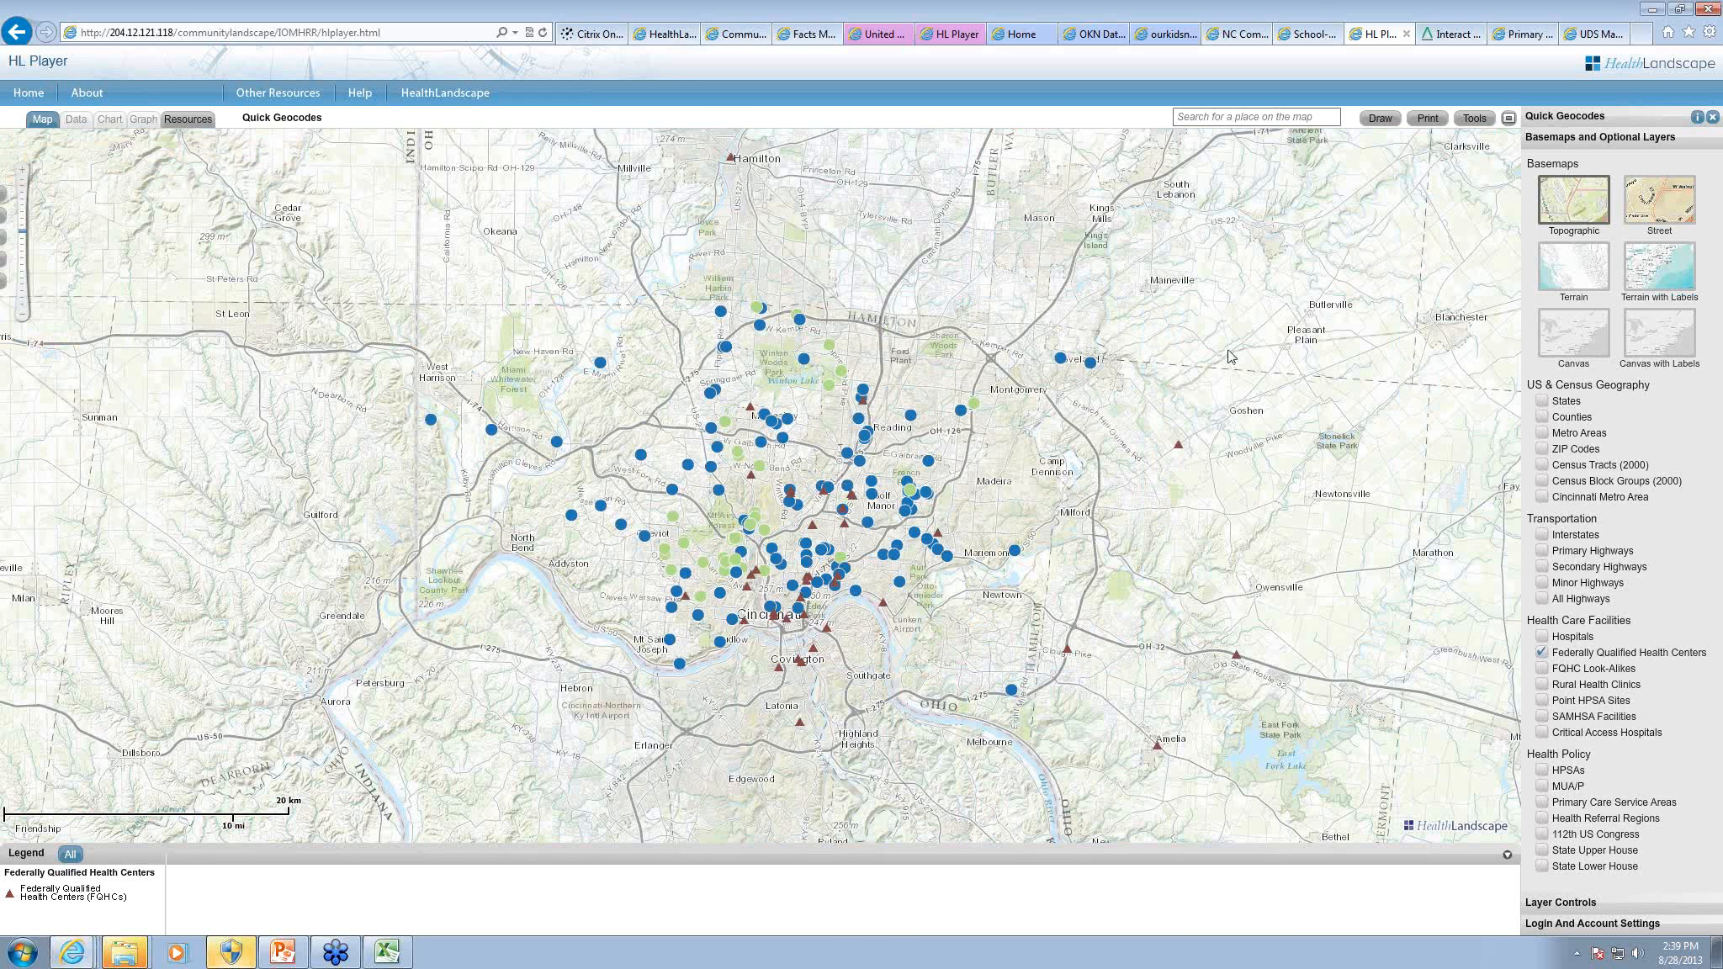
Step: Overlay the IP Hospital Costs Explorer on the geocoded points, dismissing its introduction, and close that tool again
click(1473, 122)
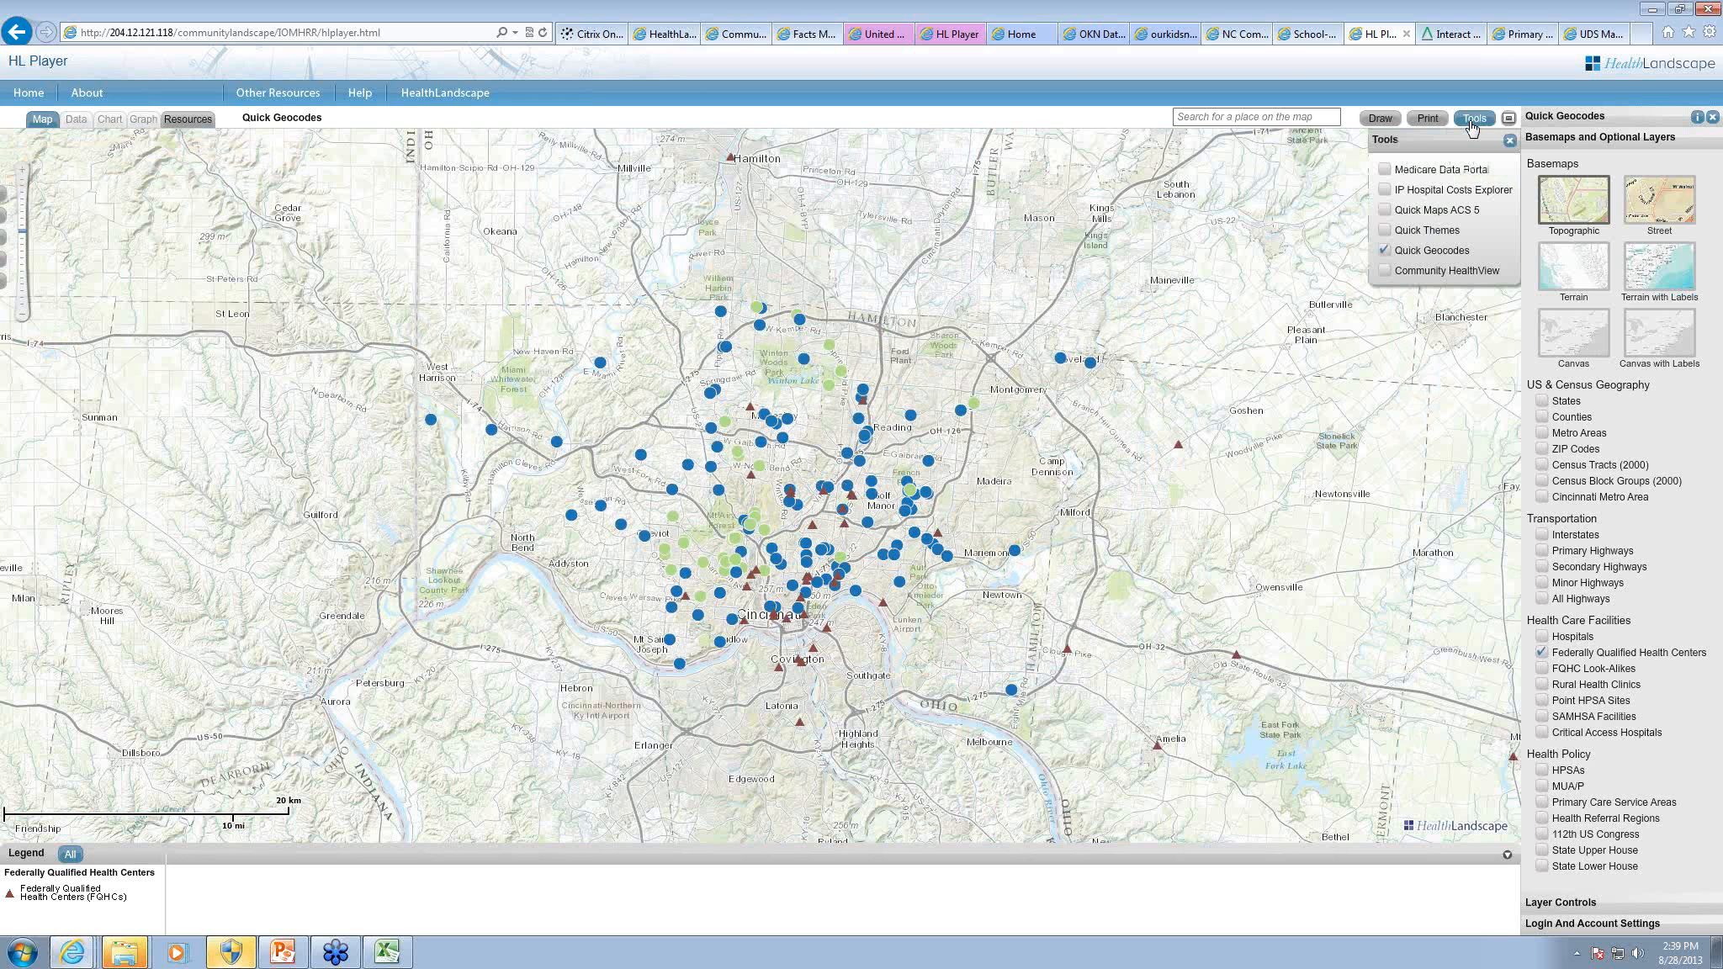
click(1390, 190)
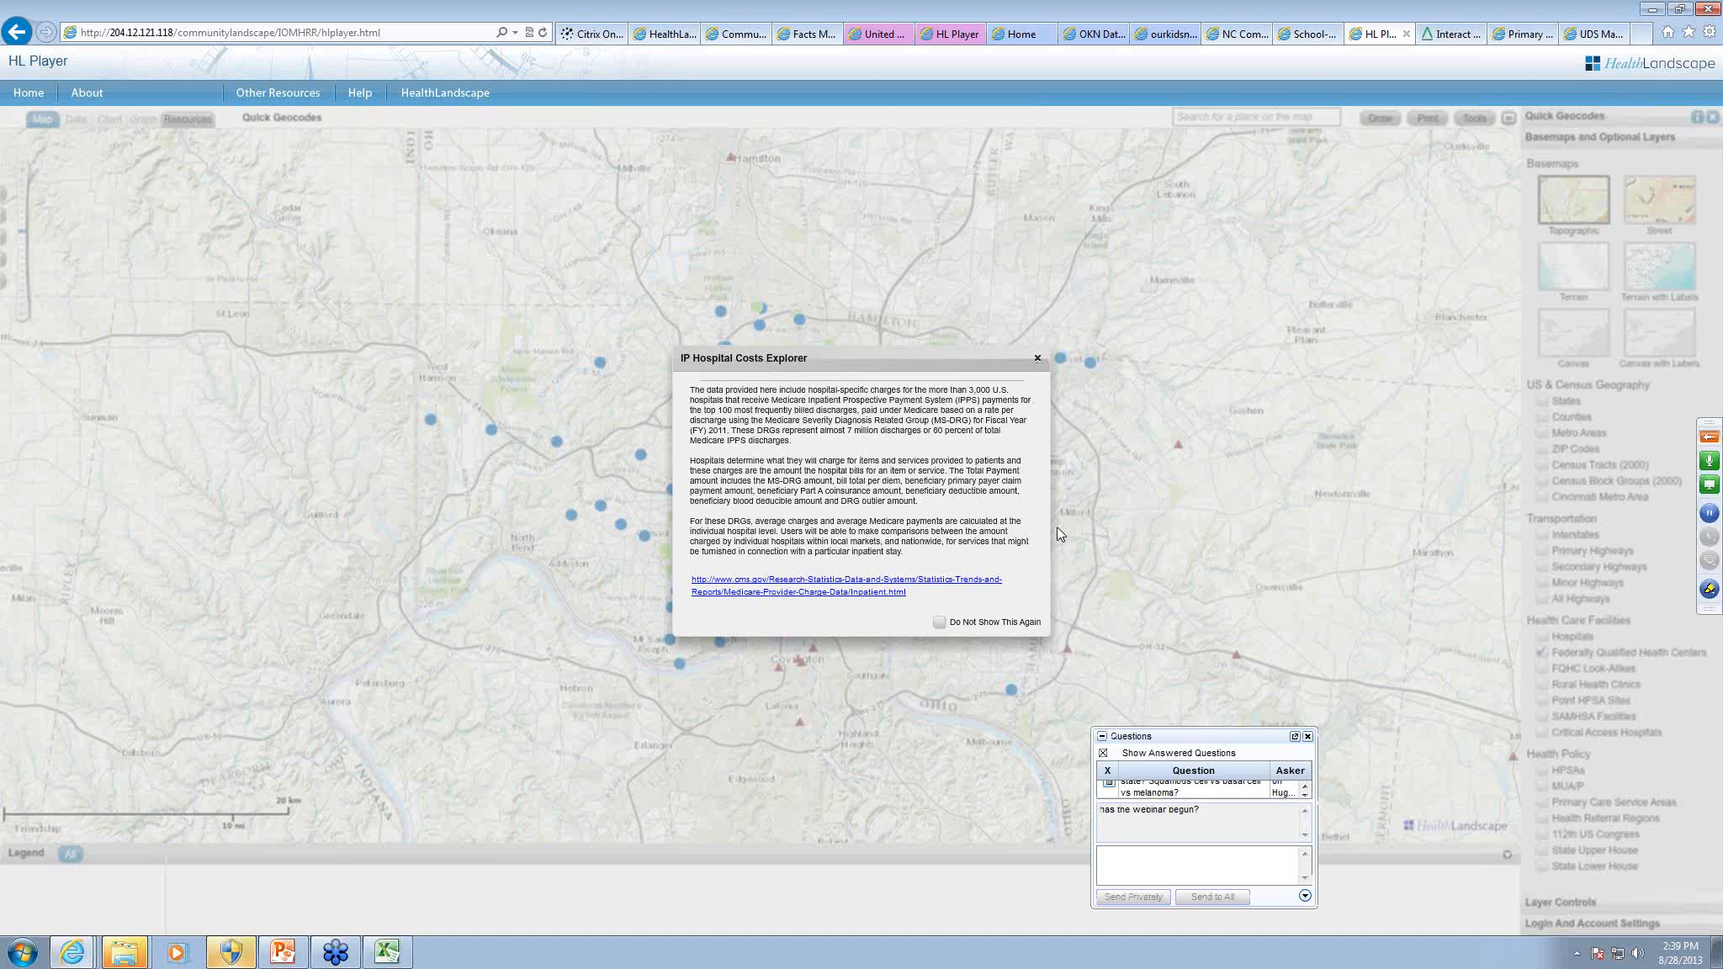
click(1038, 358)
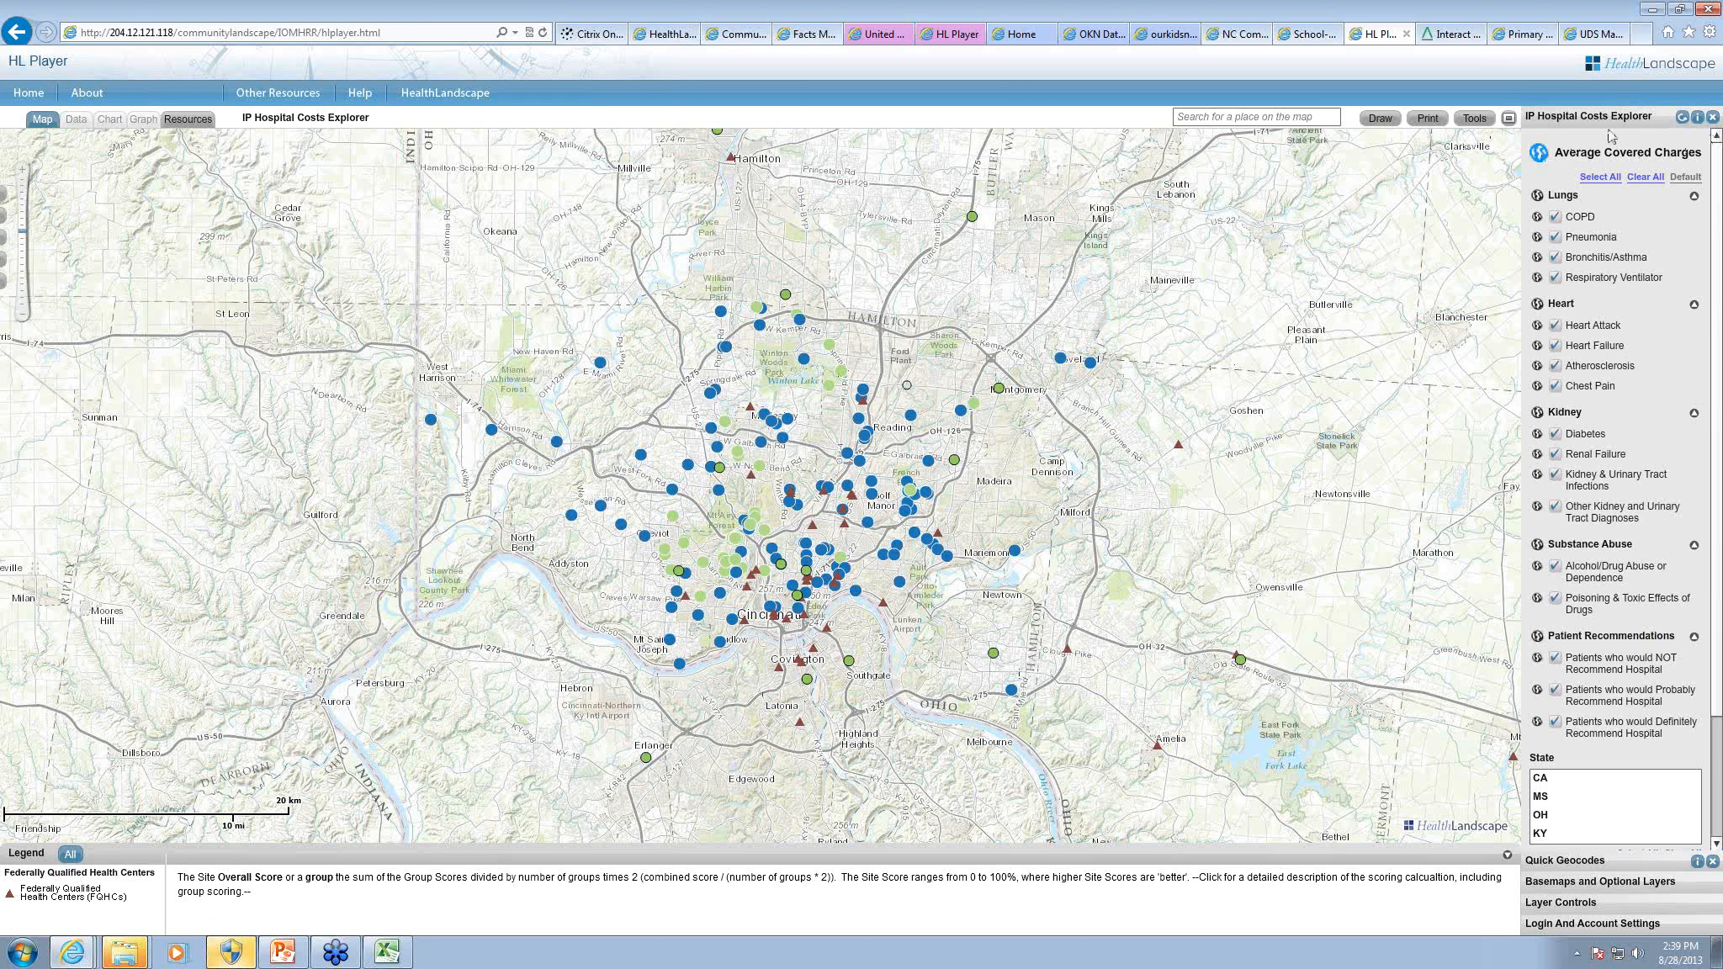
click(1713, 118)
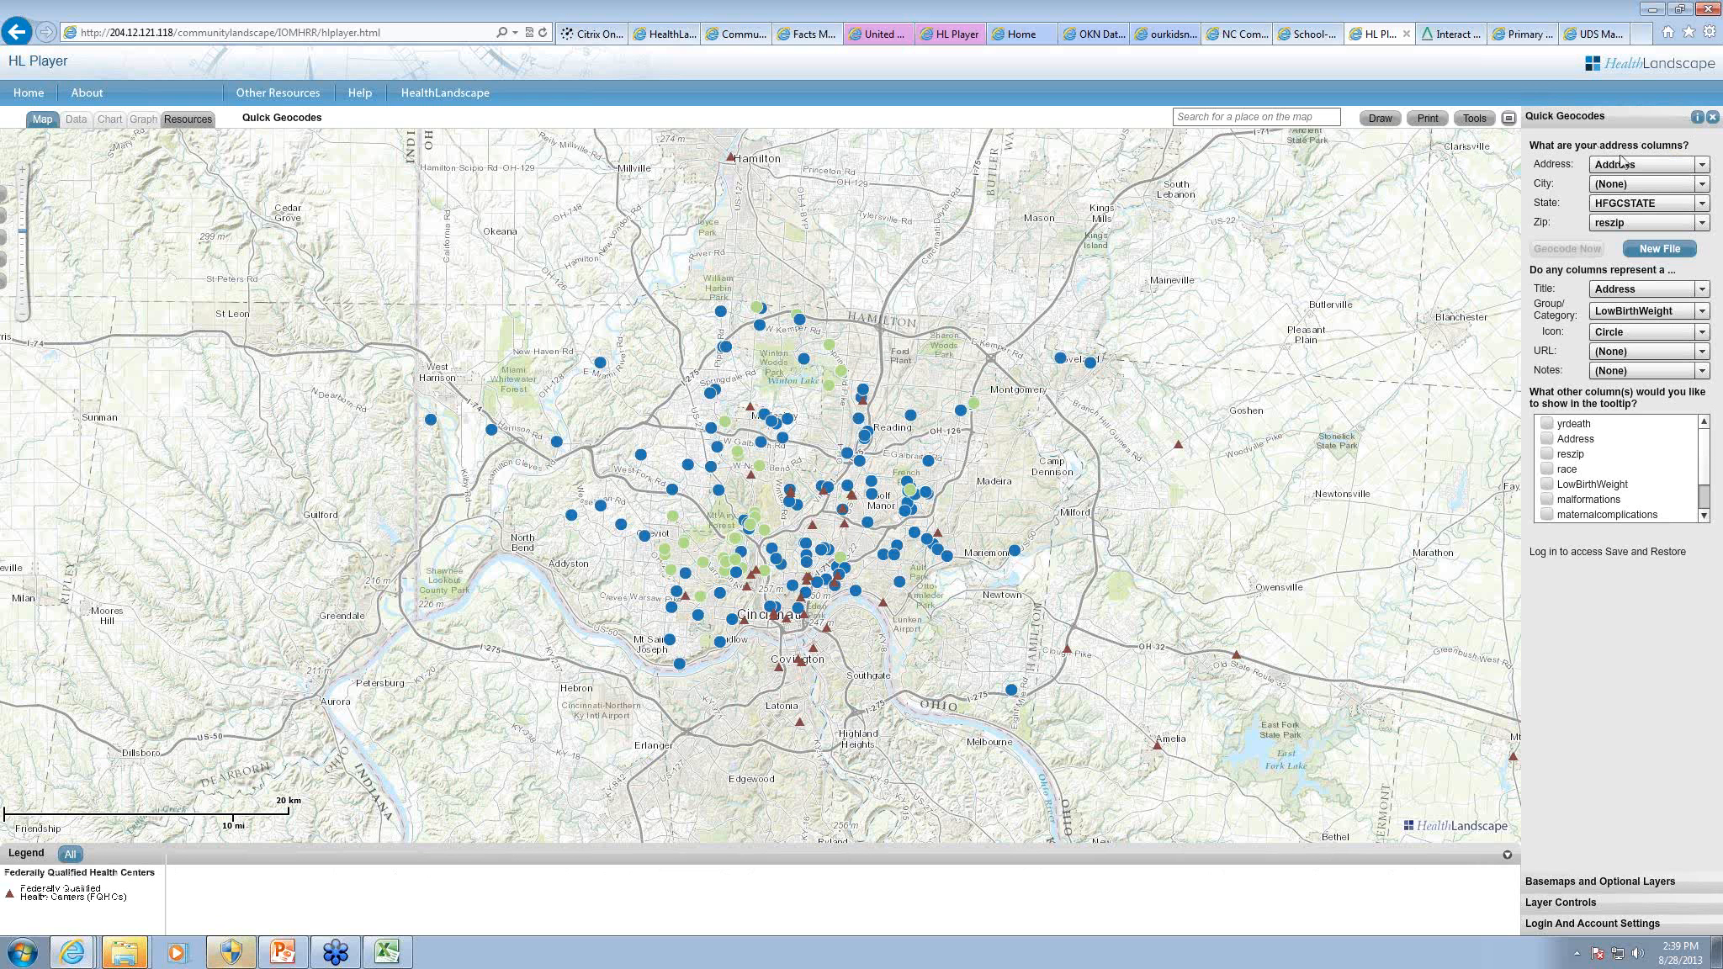
Step: Close Quick Geocodes and start a new data entry in the Quick Themes tool
click(1713, 118)
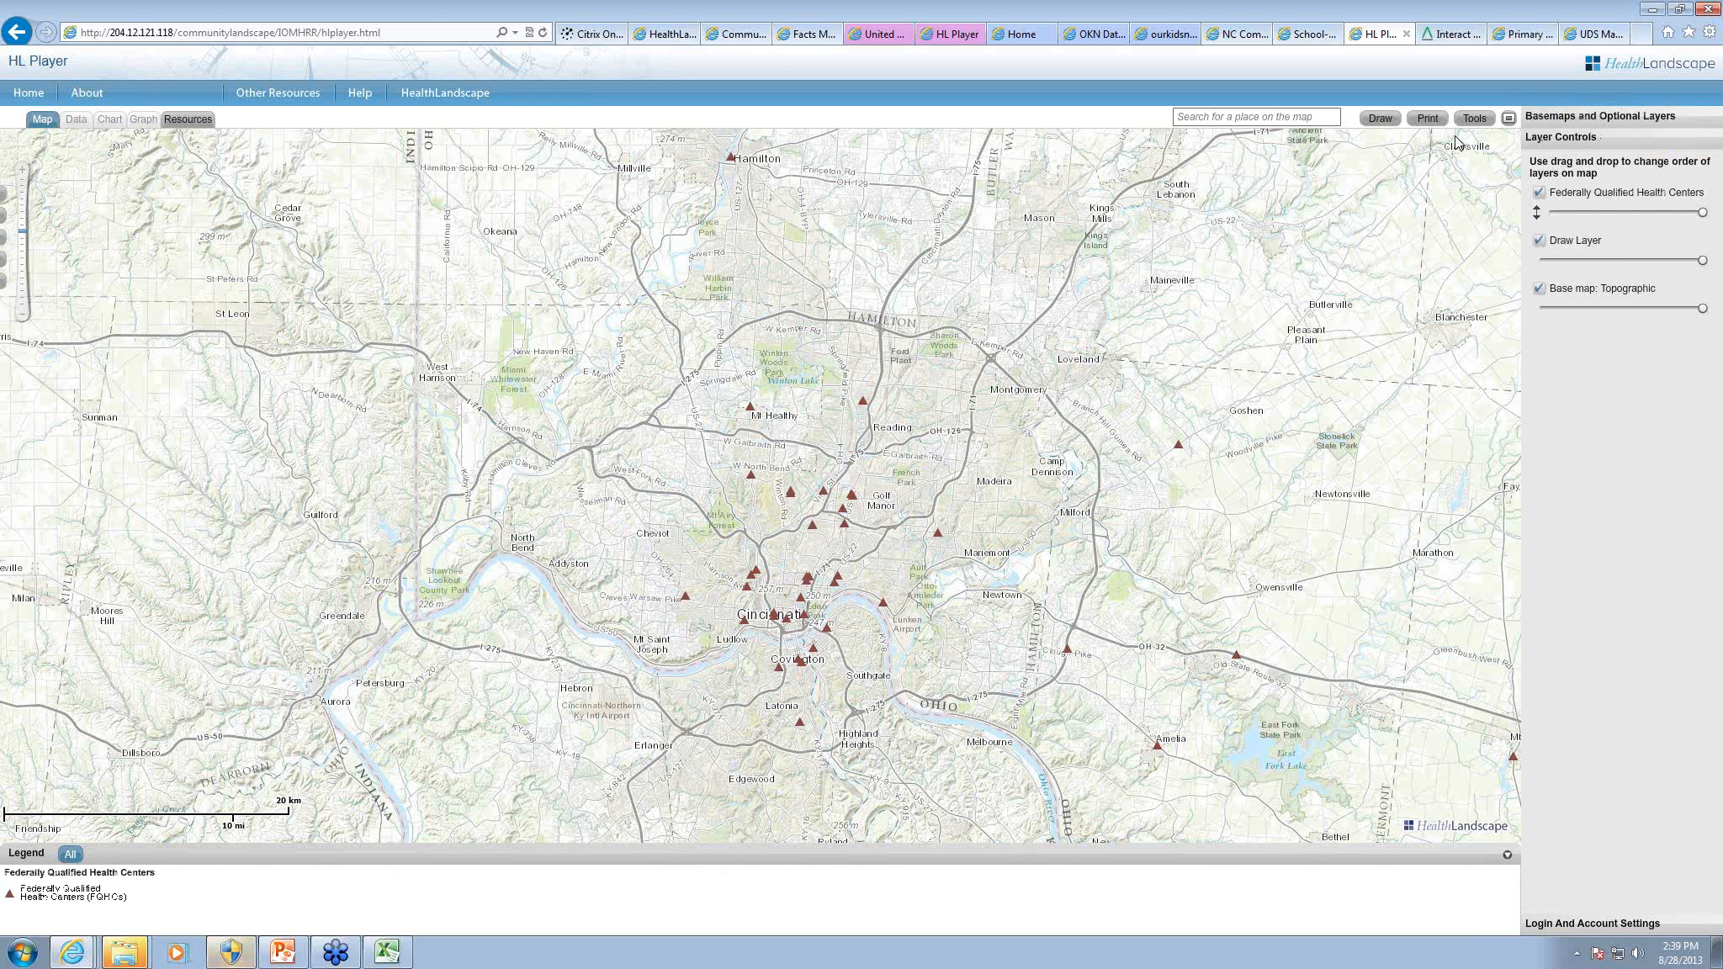
click(1474, 118)
click(1386, 232)
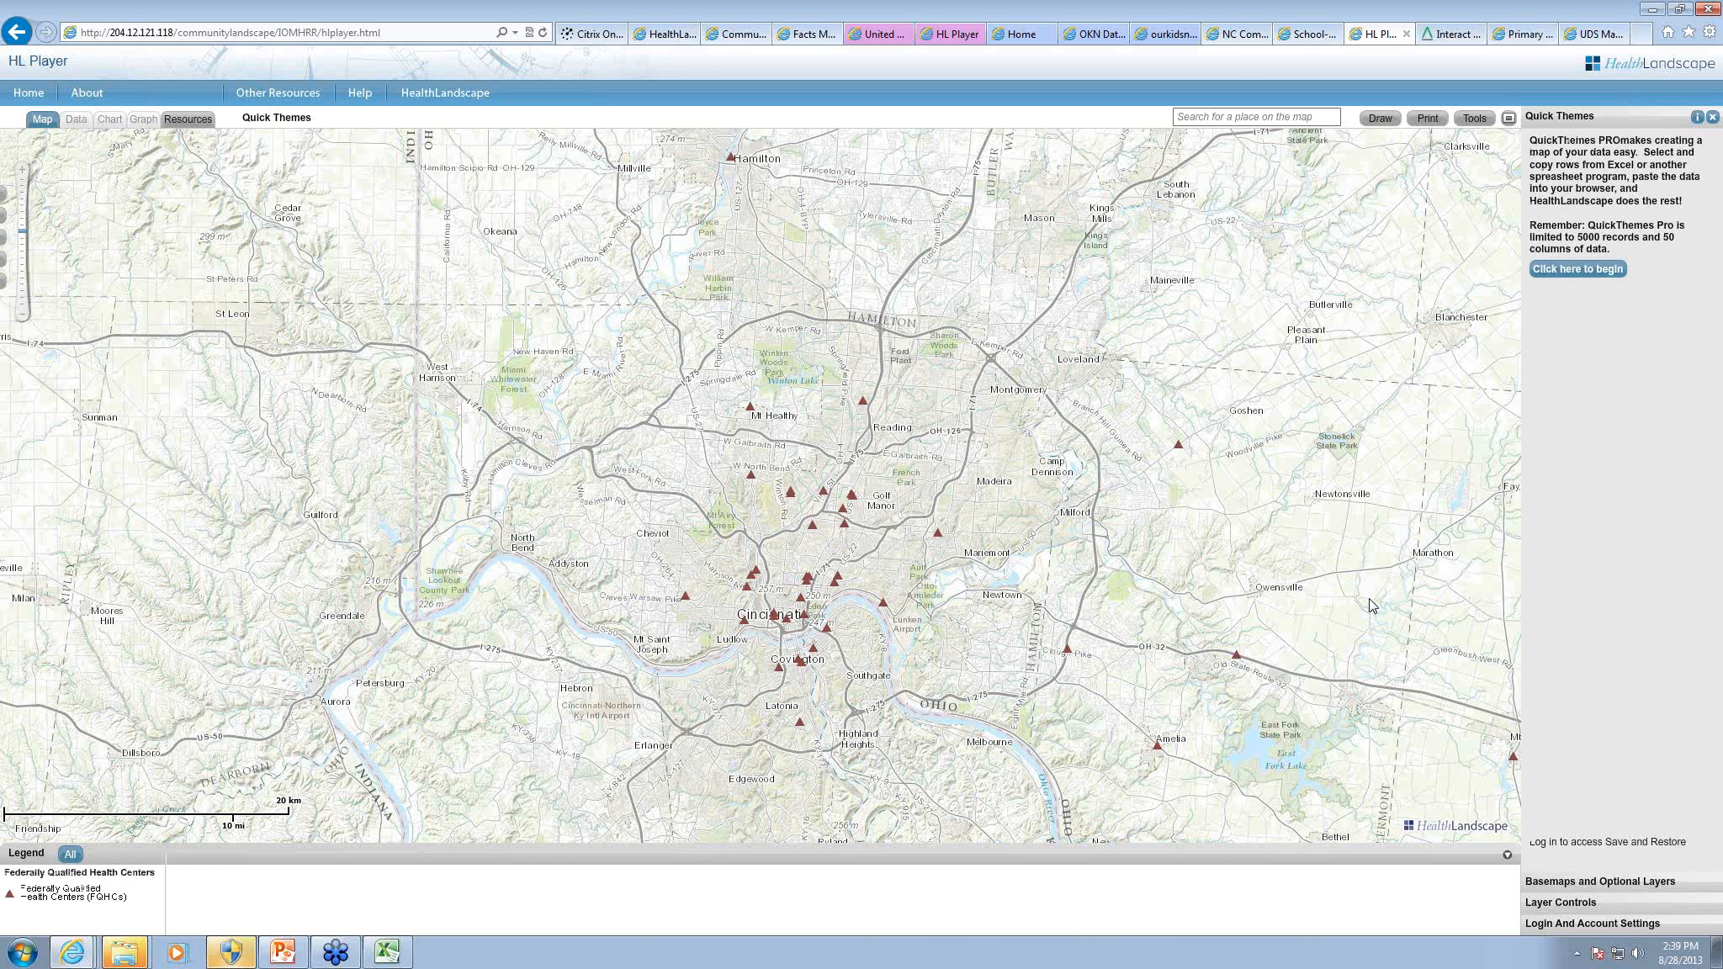
click(1581, 269)
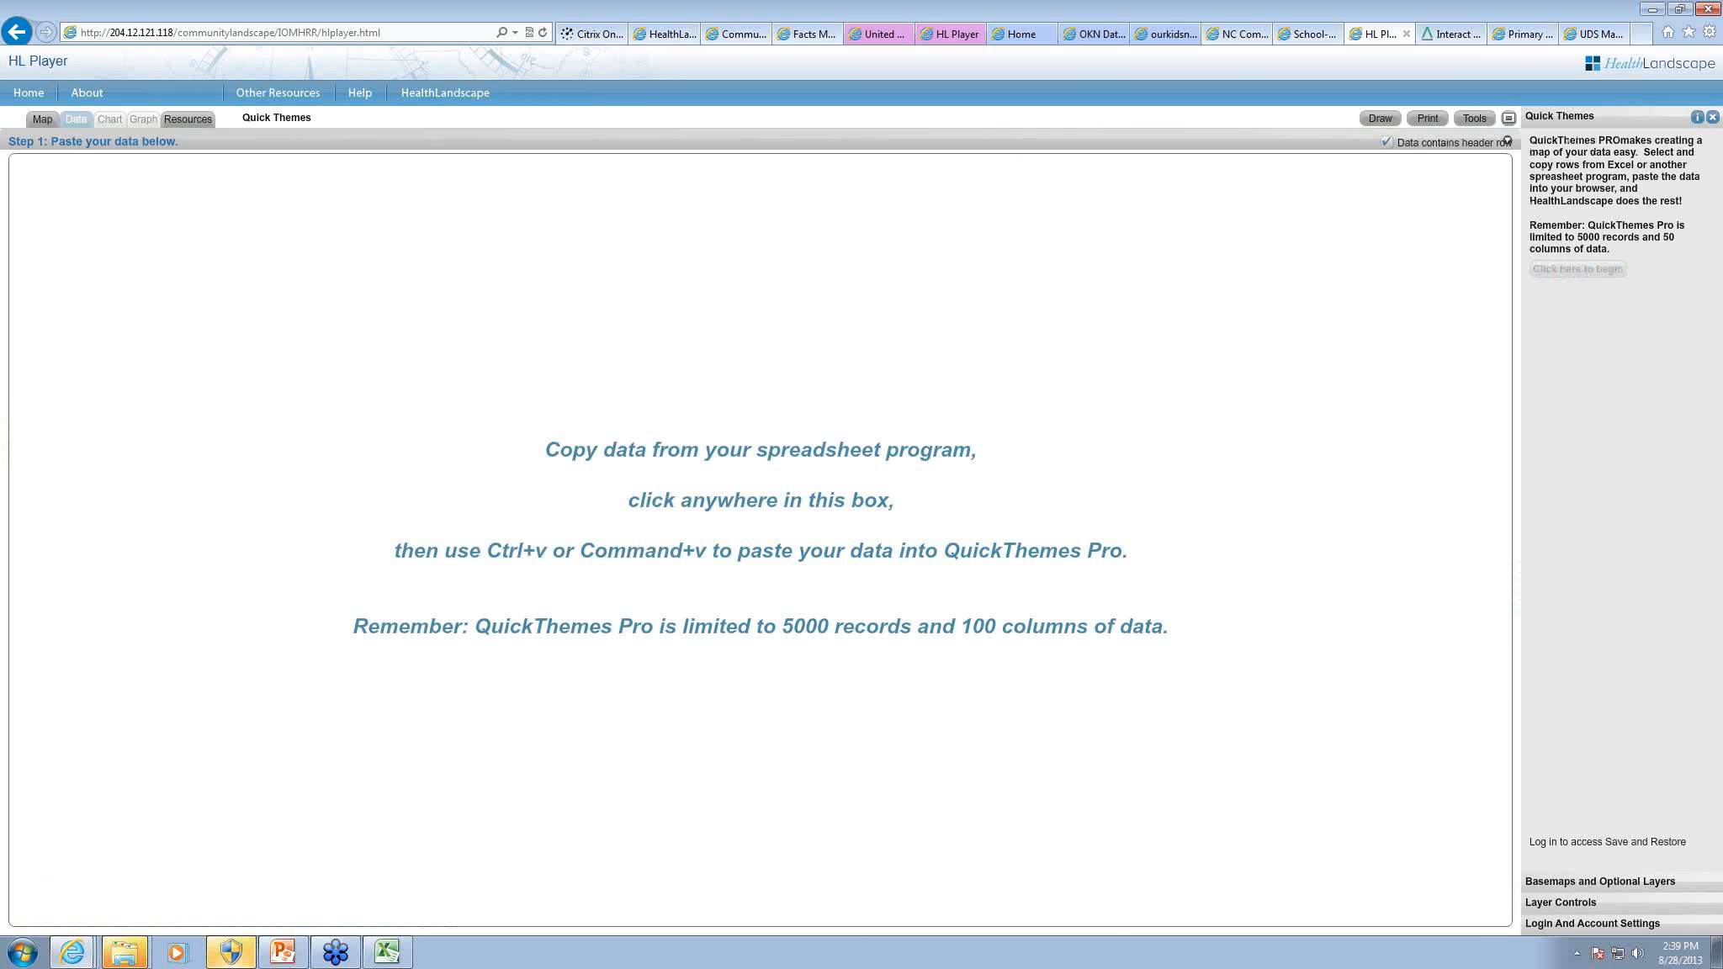
Step: Open the CountyDiabetesData workbook from the mywebinars folder in Excel and copy columns A through E
click(121, 889)
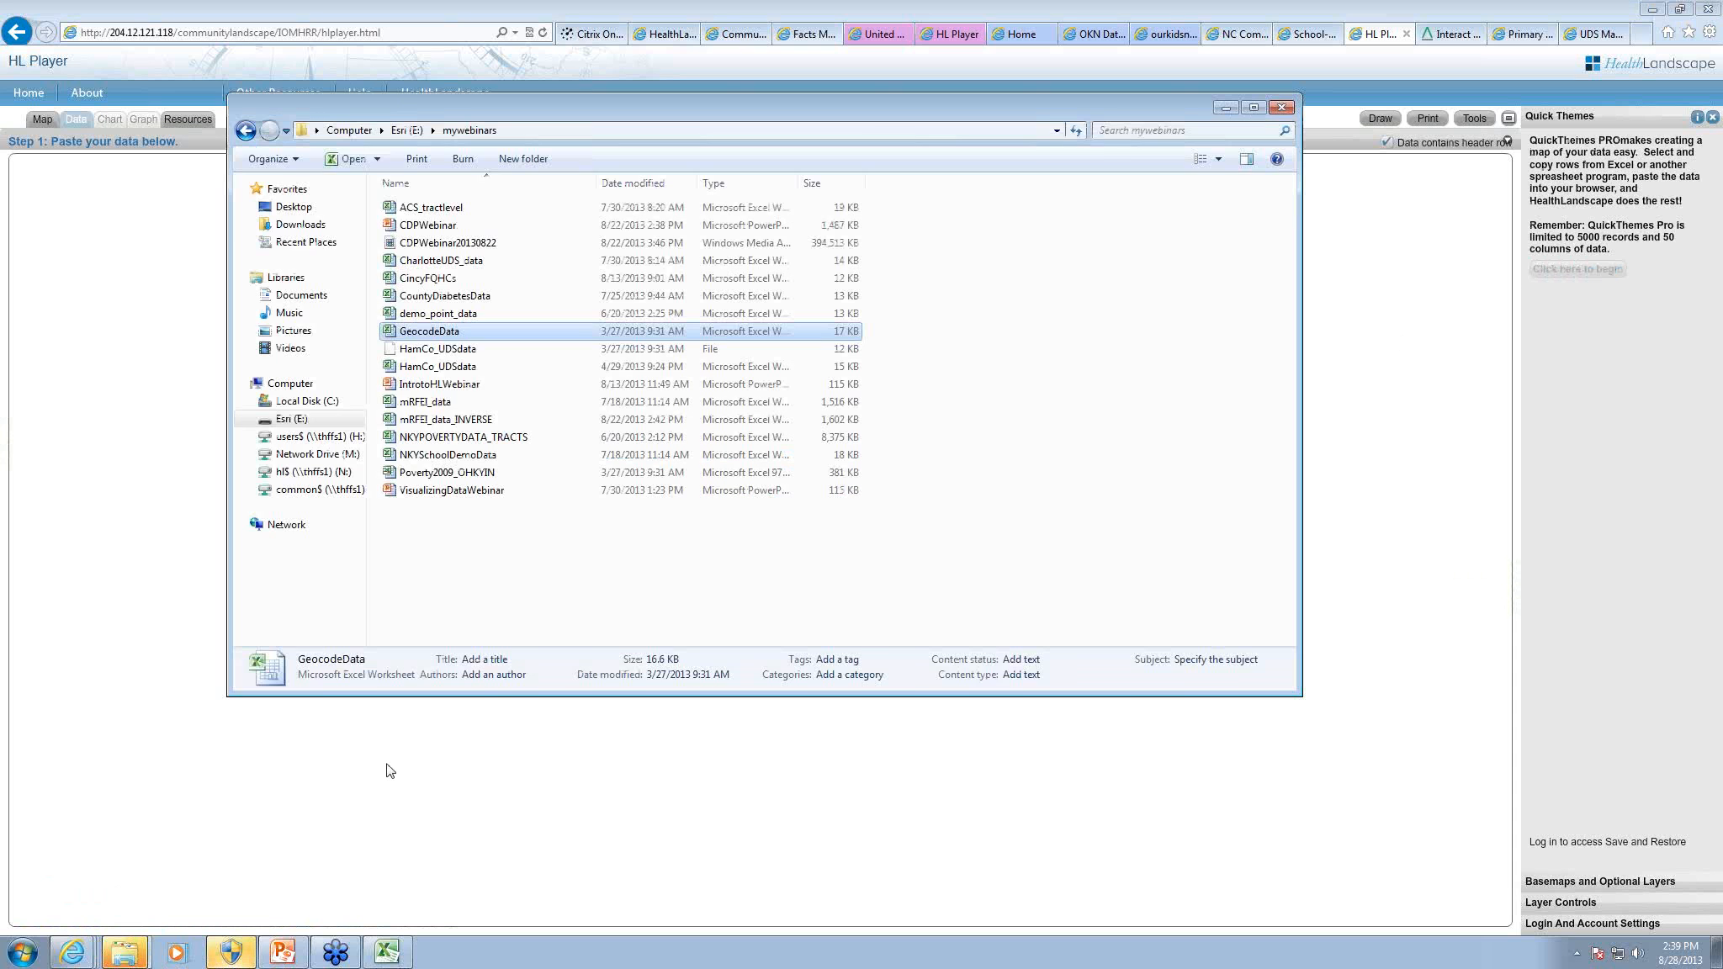
double_click(446, 296)
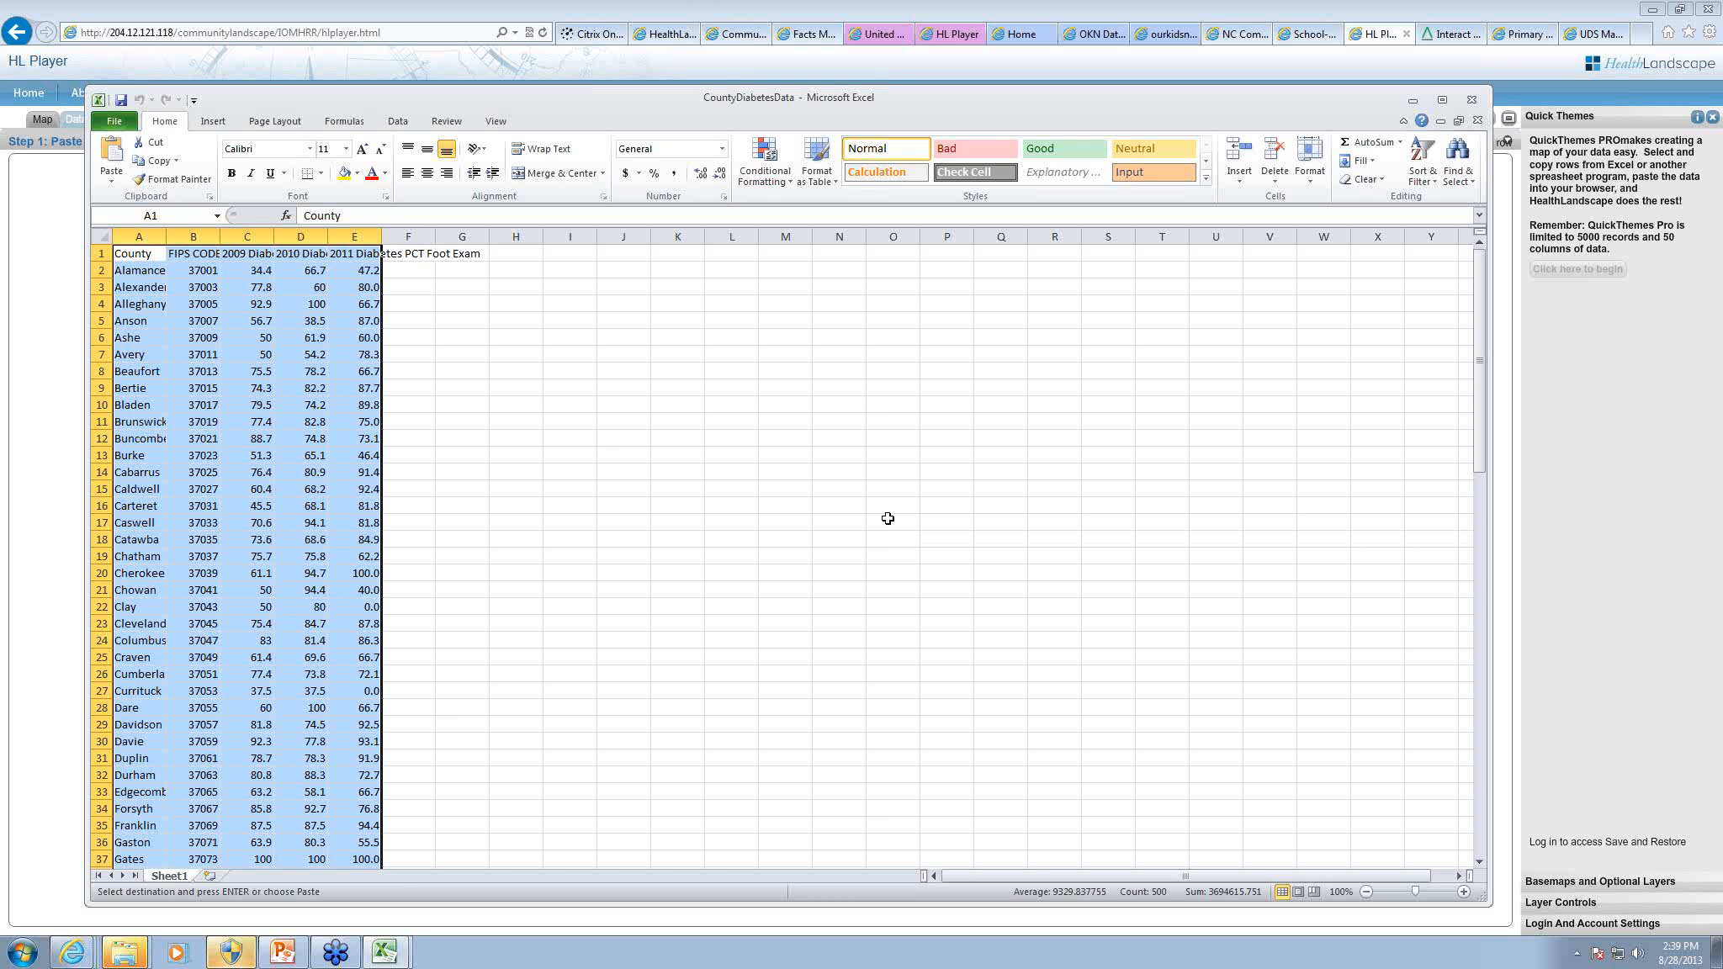
drag(137, 237, 347, 244)
key(ctrl+c)
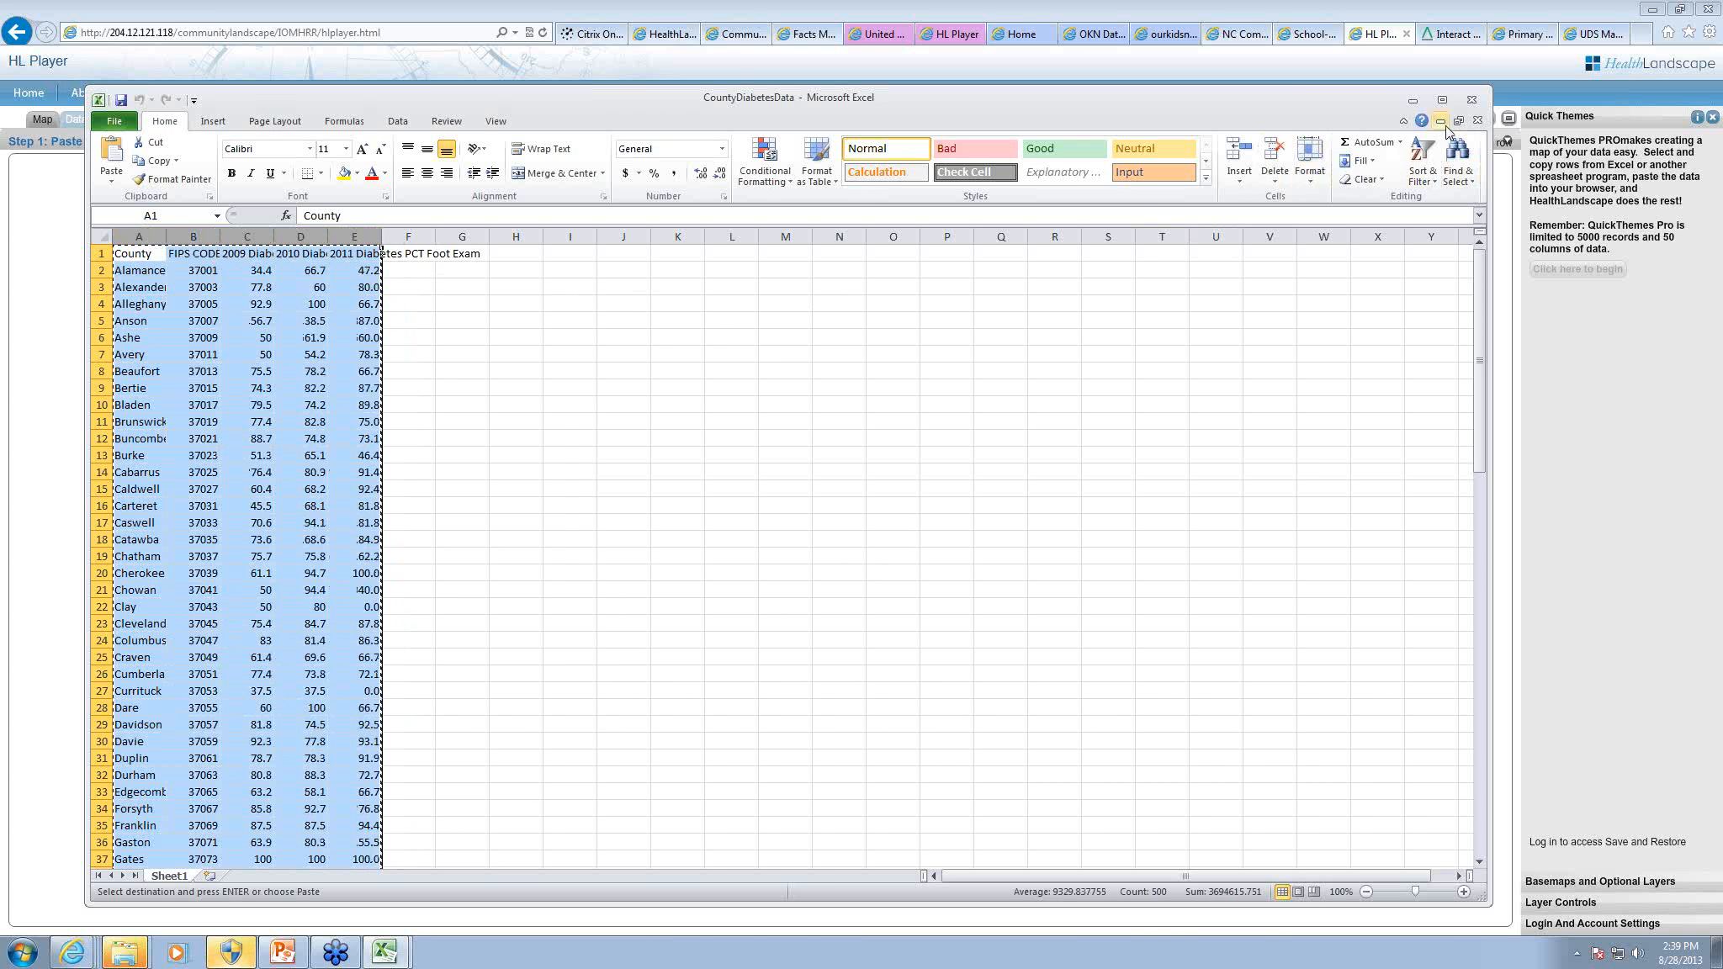
Step: Minimize Excel and the folder window, and paste the copied county diabetes data into the Quick Themes data area
click(1412, 99)
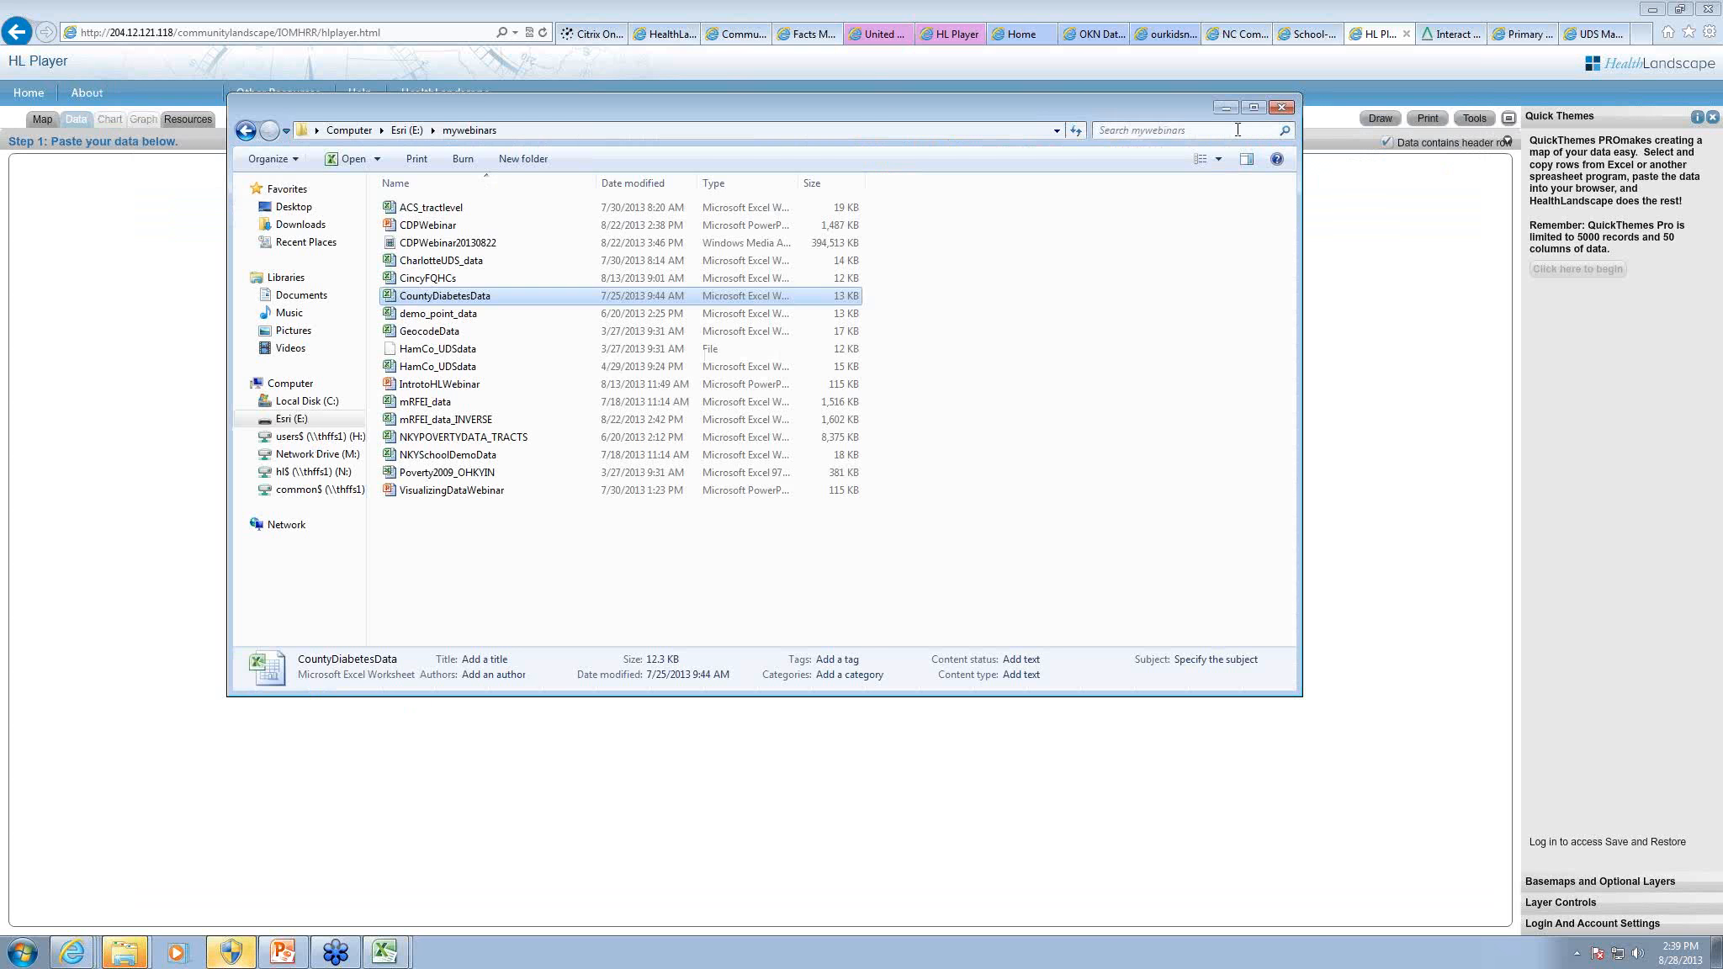
click(1224, 105)
click(895, 433)
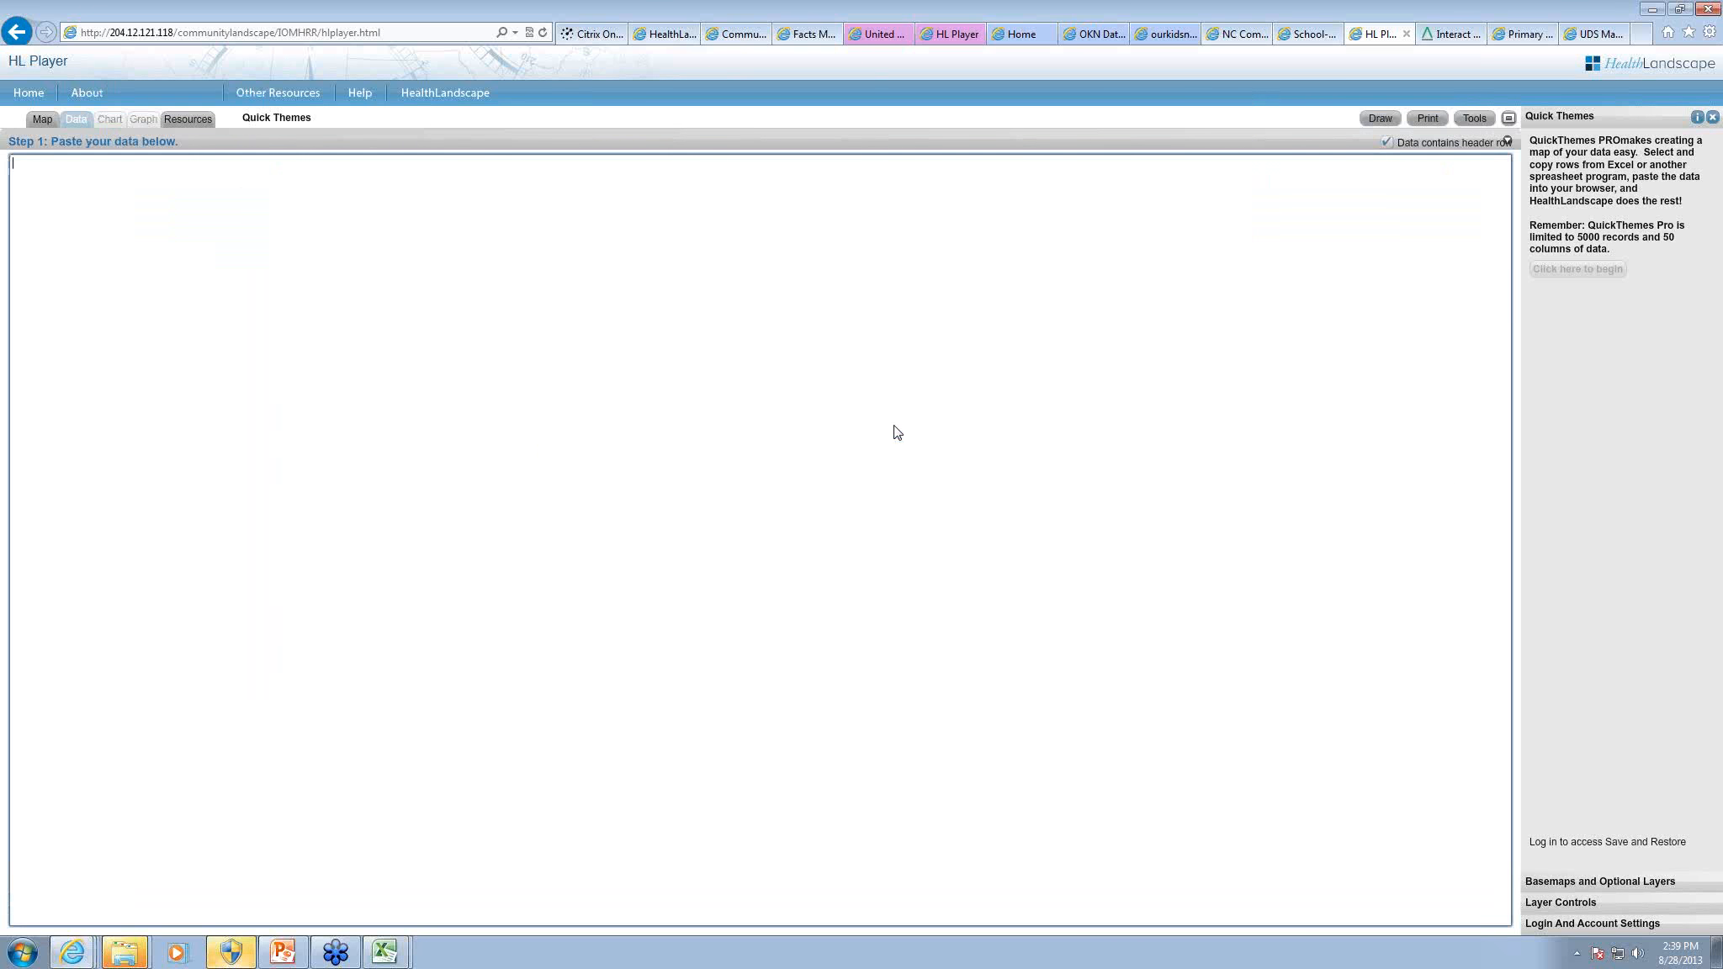
key(ctrl+v)
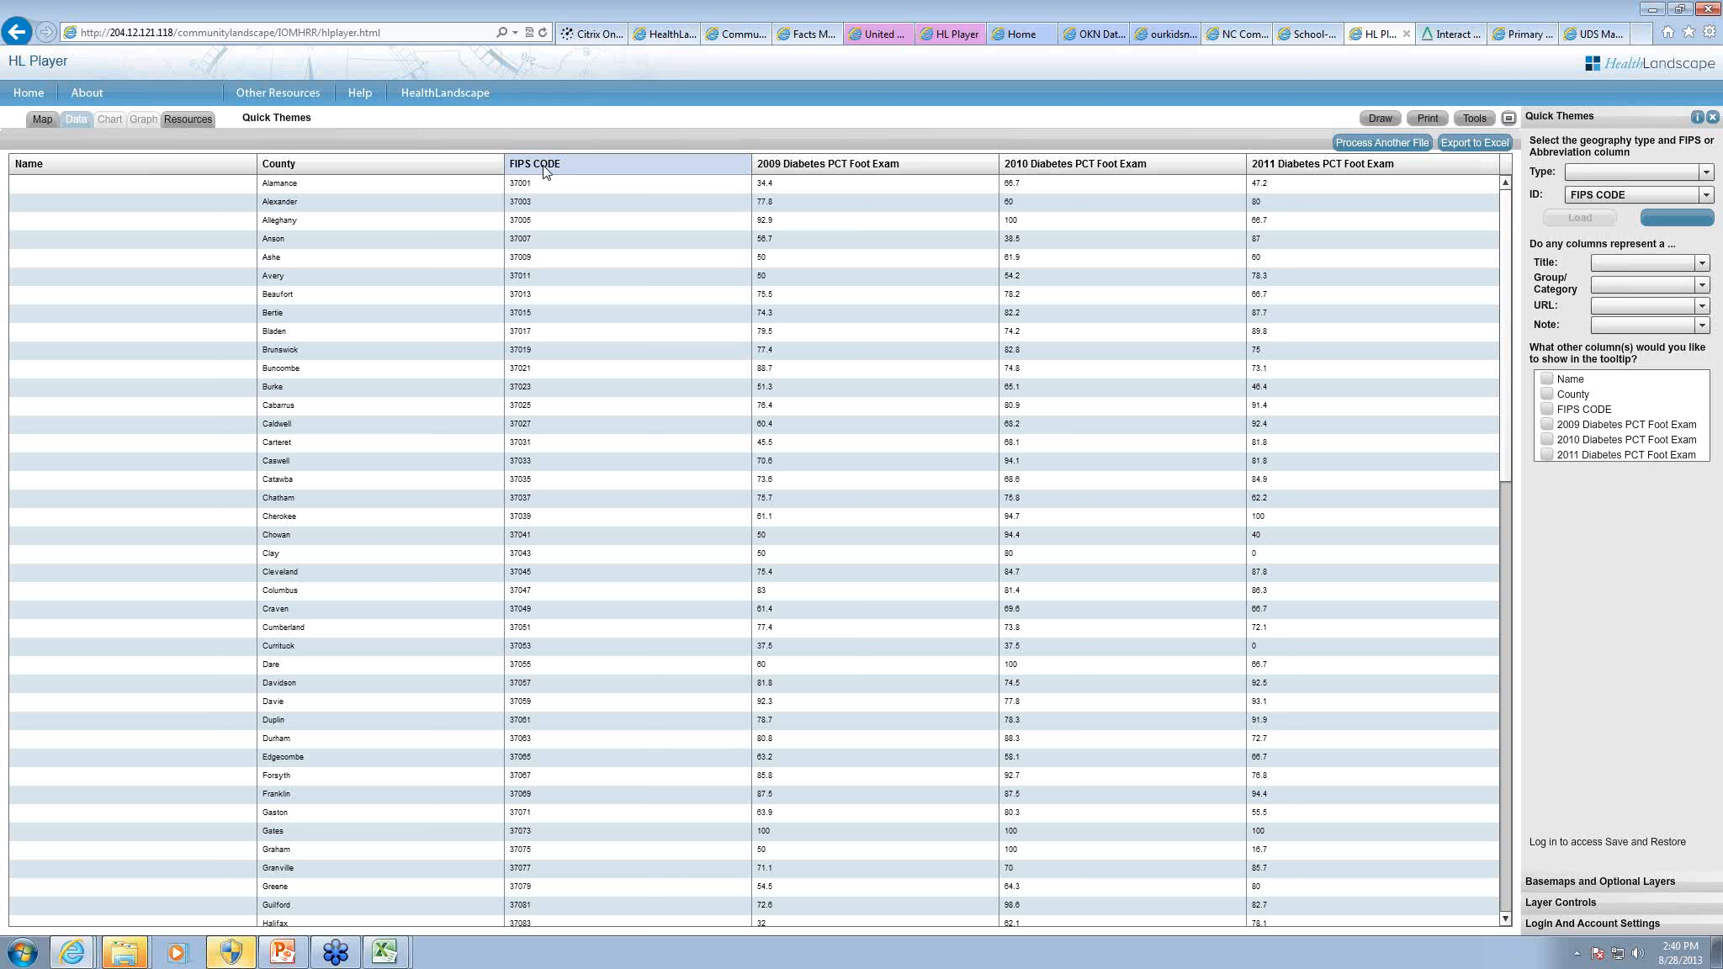
Step: Load the pasted data as a County-type theme with County as the title and 2011 Diabetes PCT Foot Exam as the group/category
click(1586, 173)
click(1495, 210)
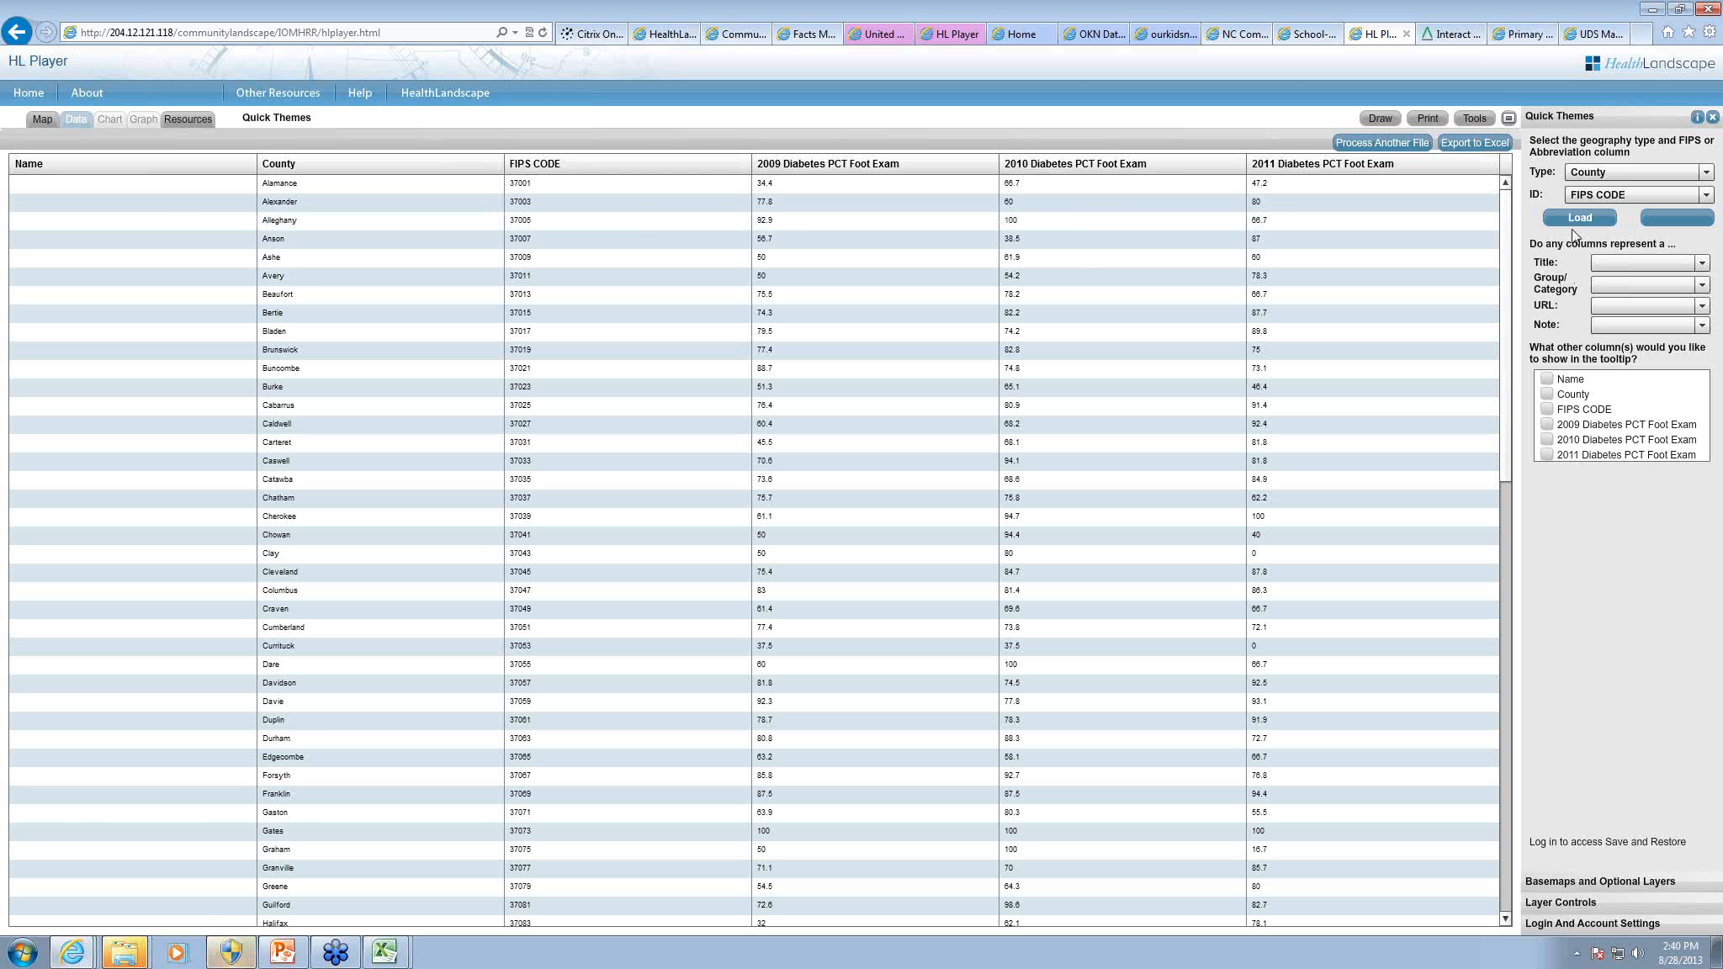
click(1612, 264)
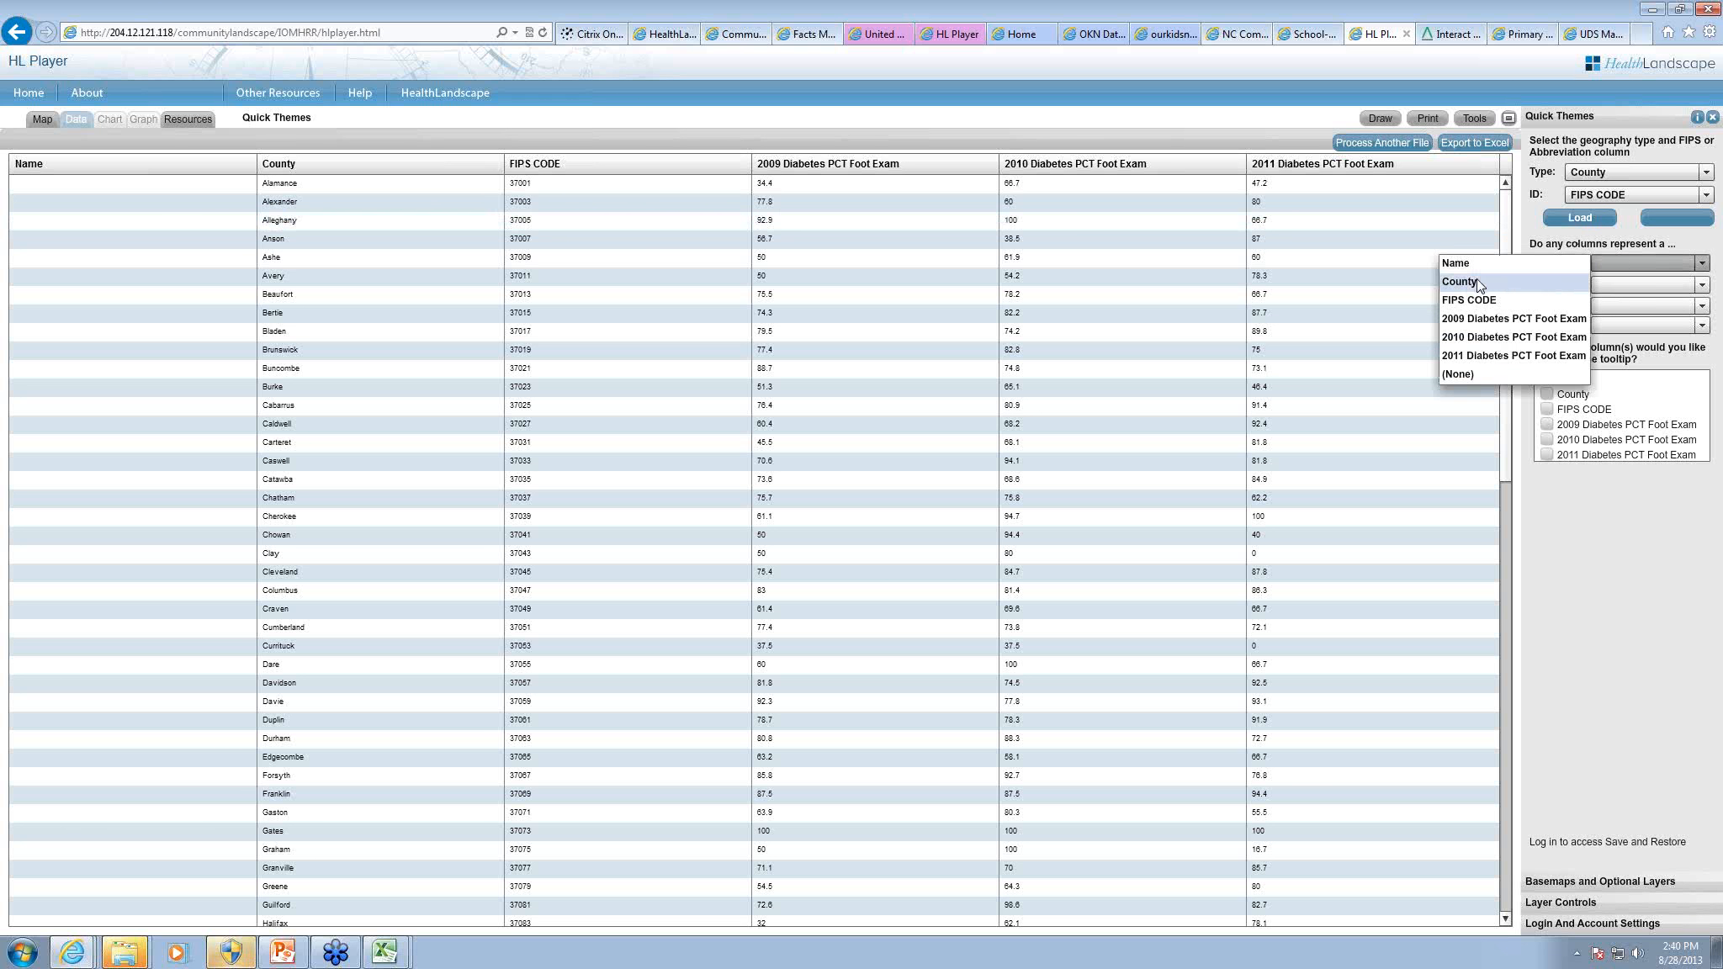
click(1479, 283)
click(1625, 287)
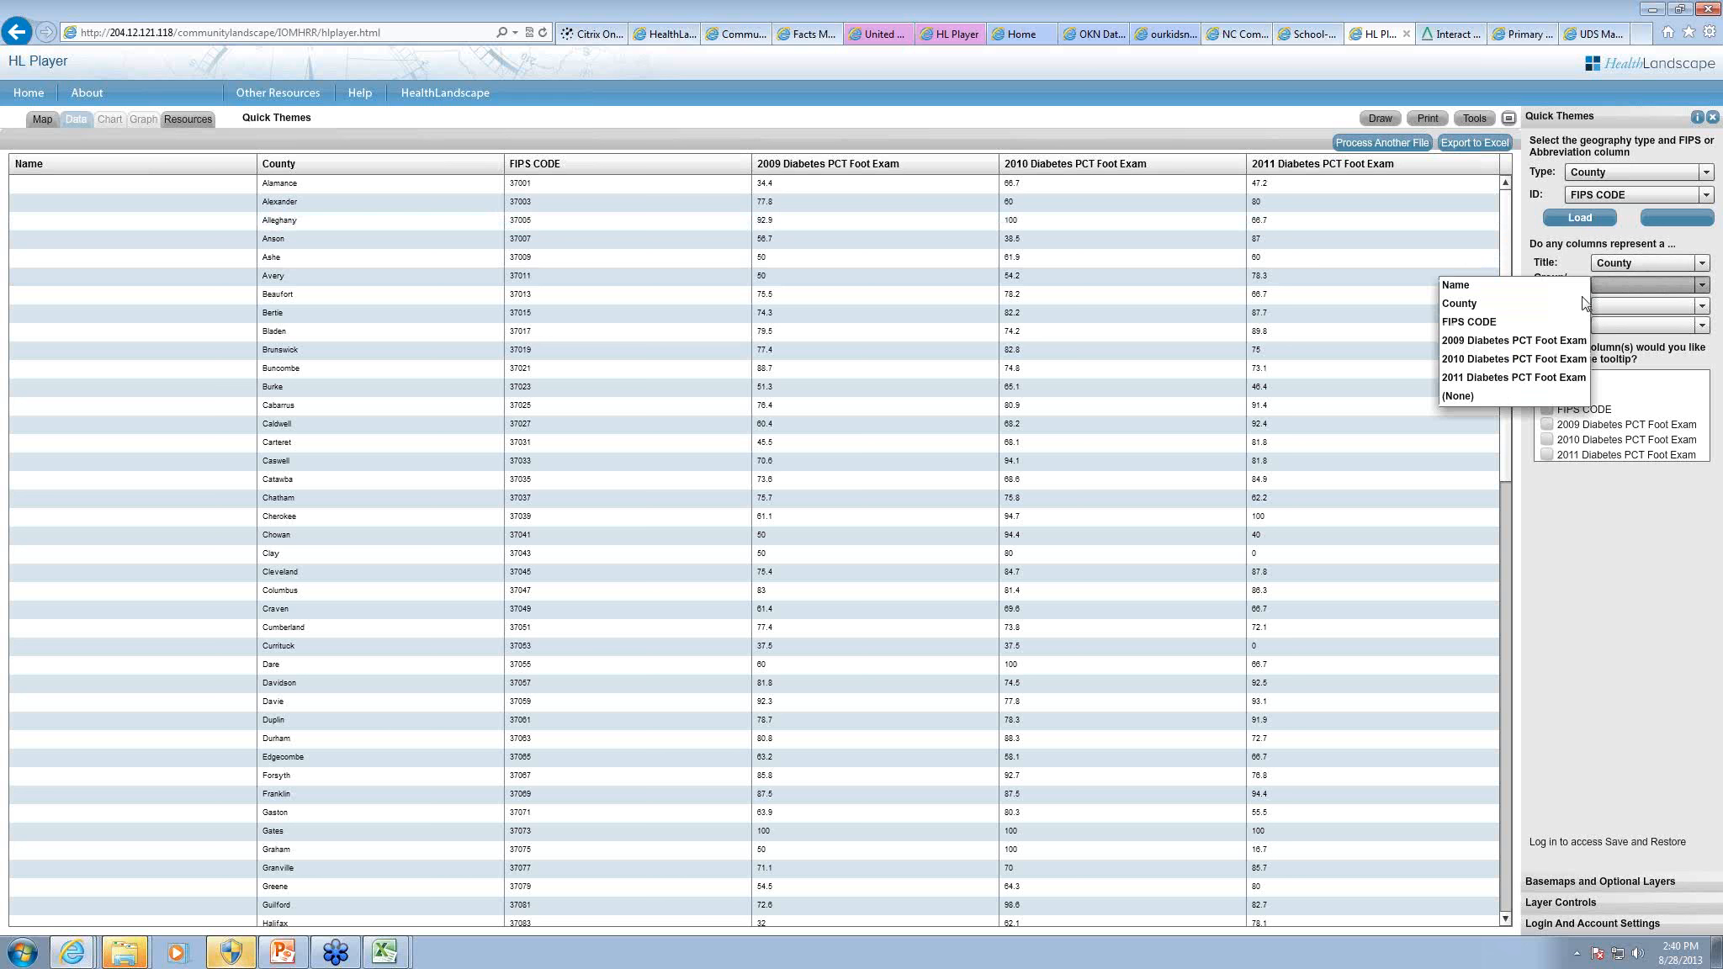
click(1513, 378)
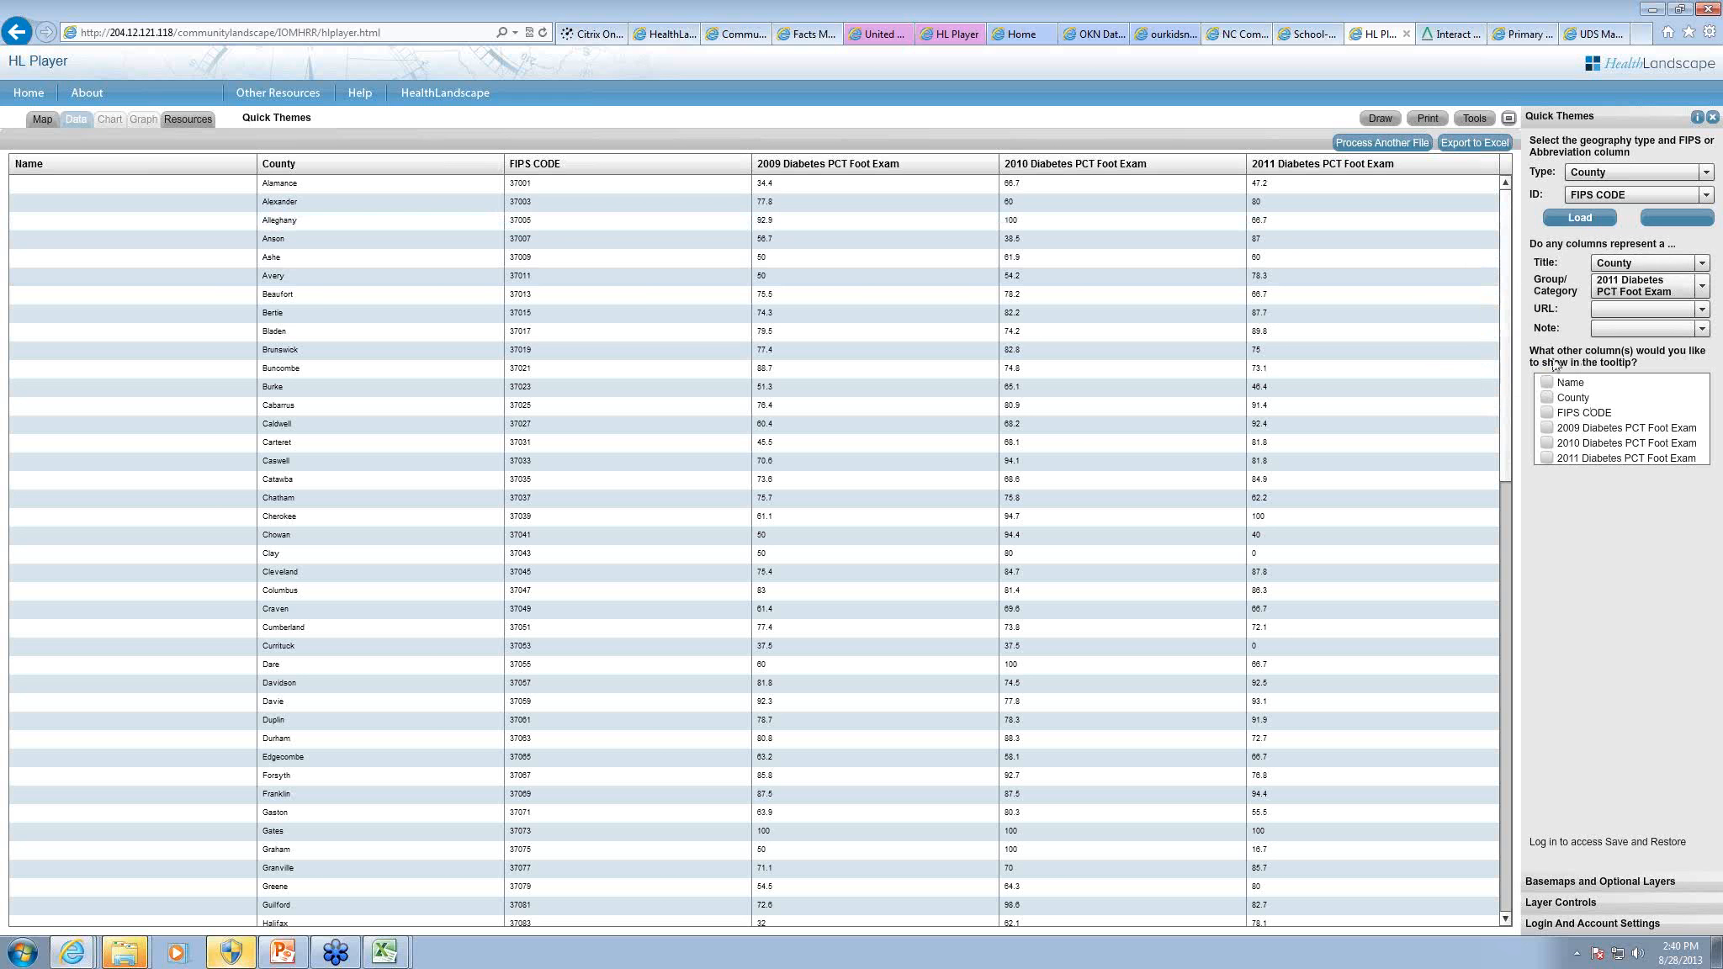
click(1581, 217)
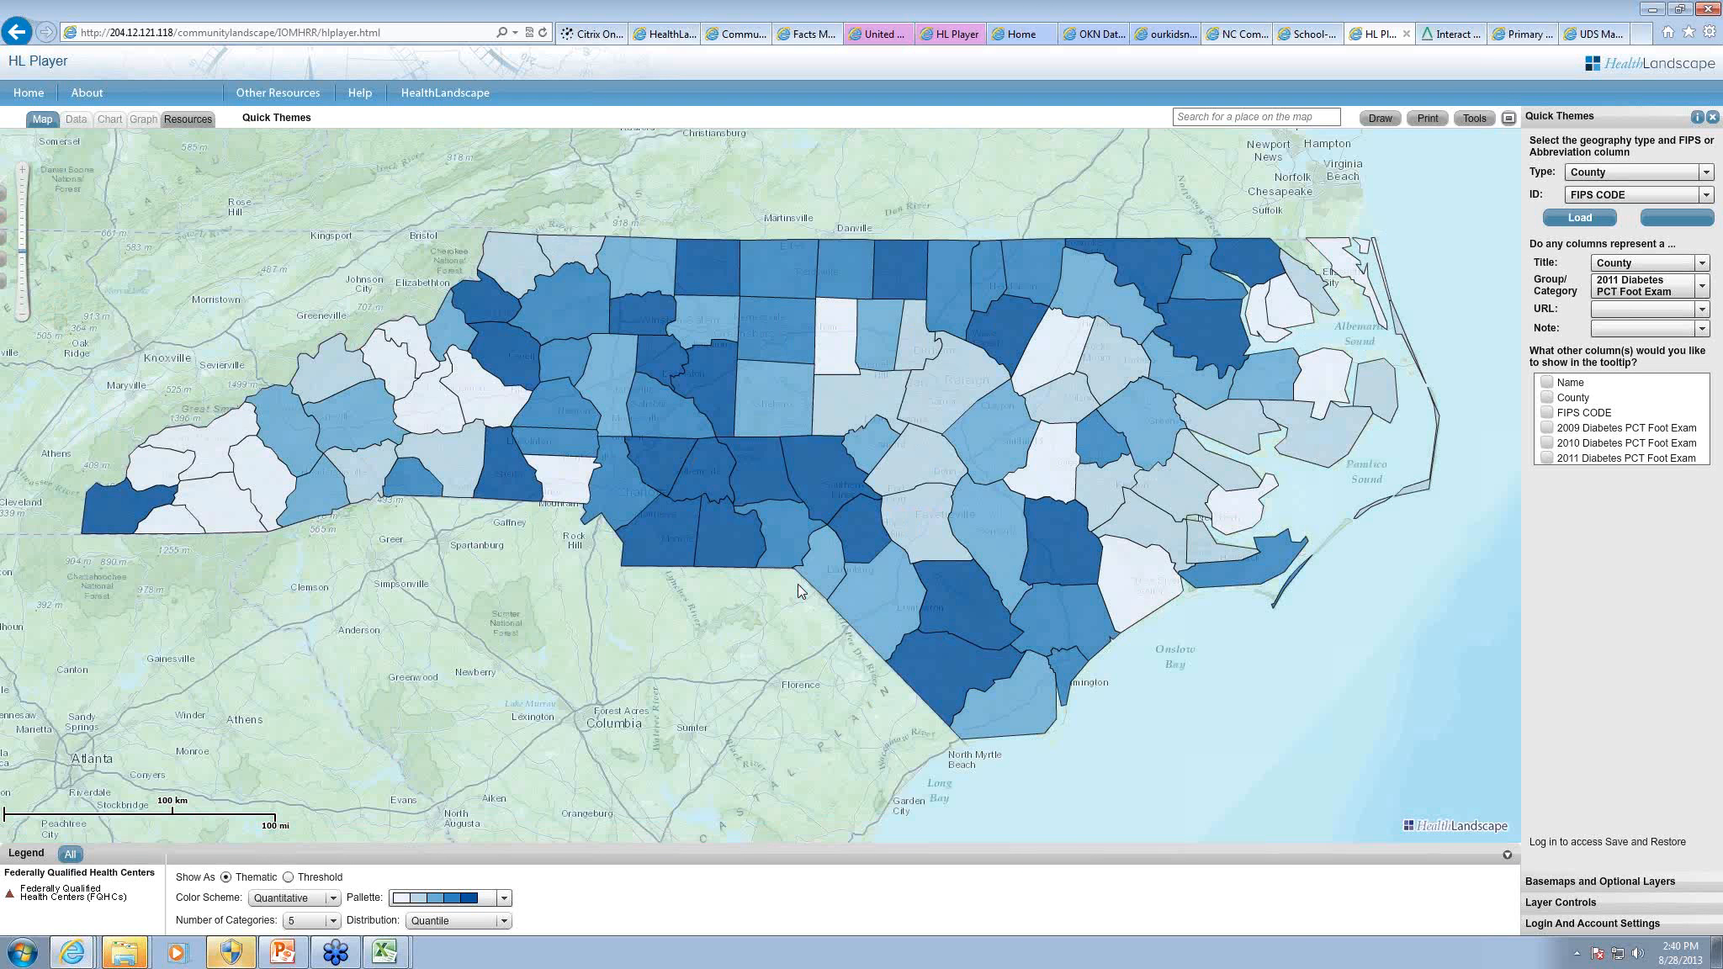
Step: Add the 2009 and 2010 Diabetes PCT Foot Exam columns to the tooltip and inspect Montgomery and Moore counties on the map
mouse_move(720, 485)
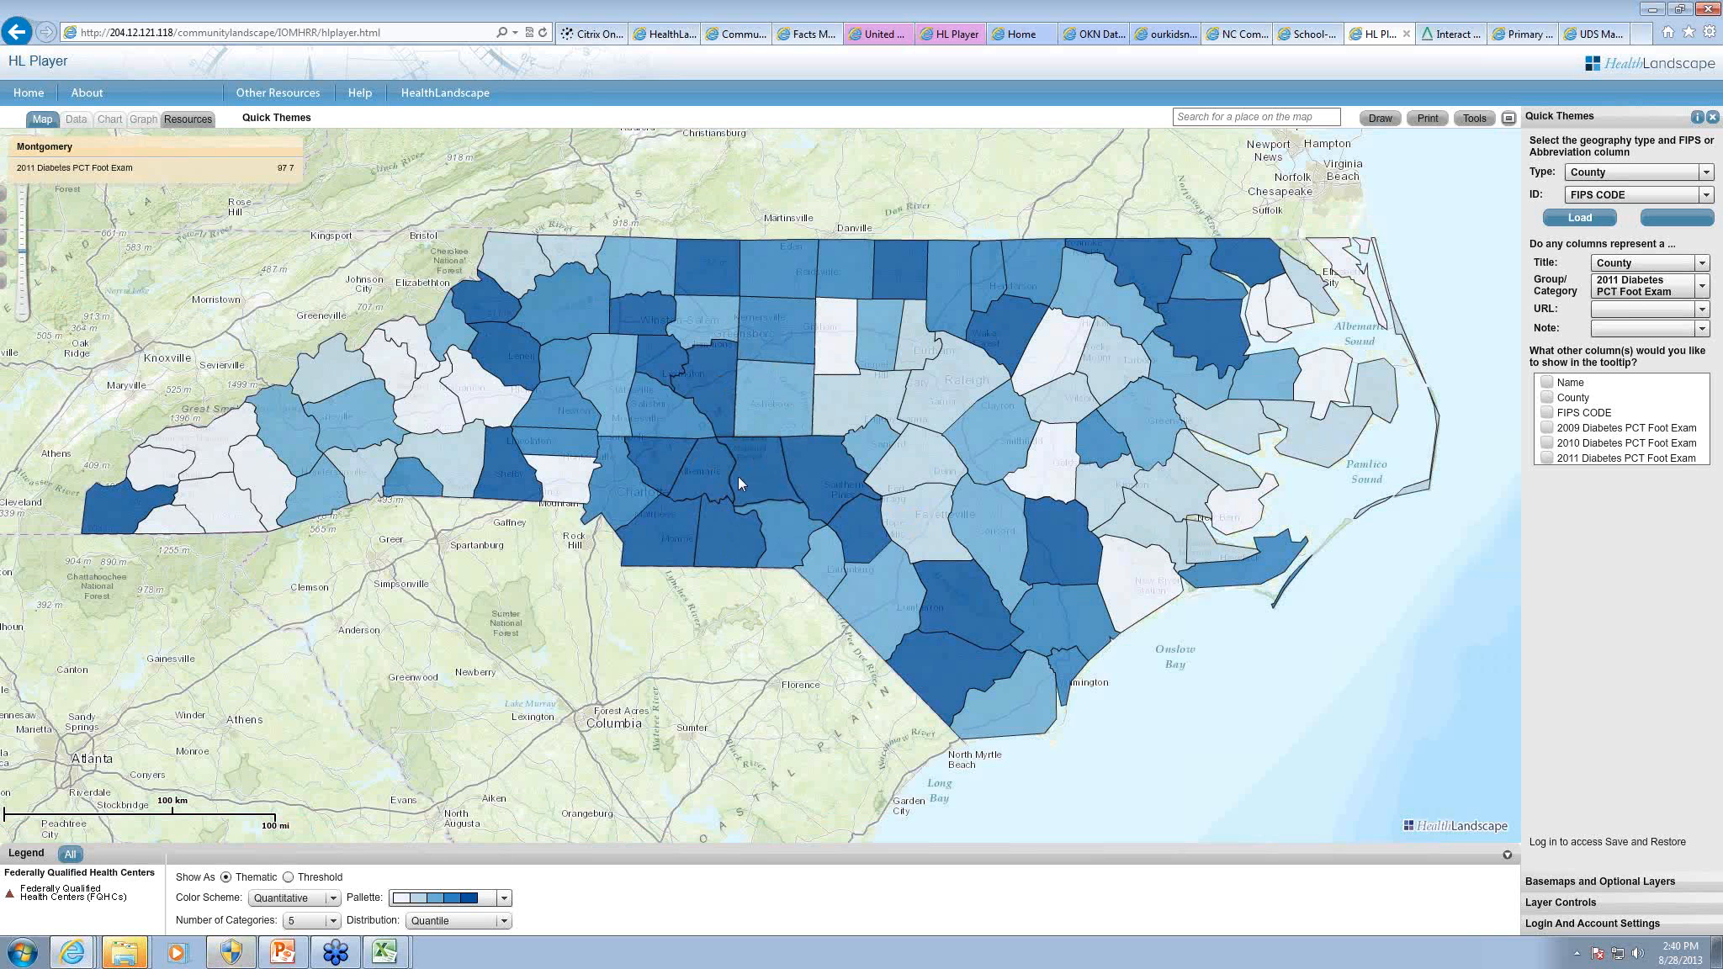
click(1546, 427)
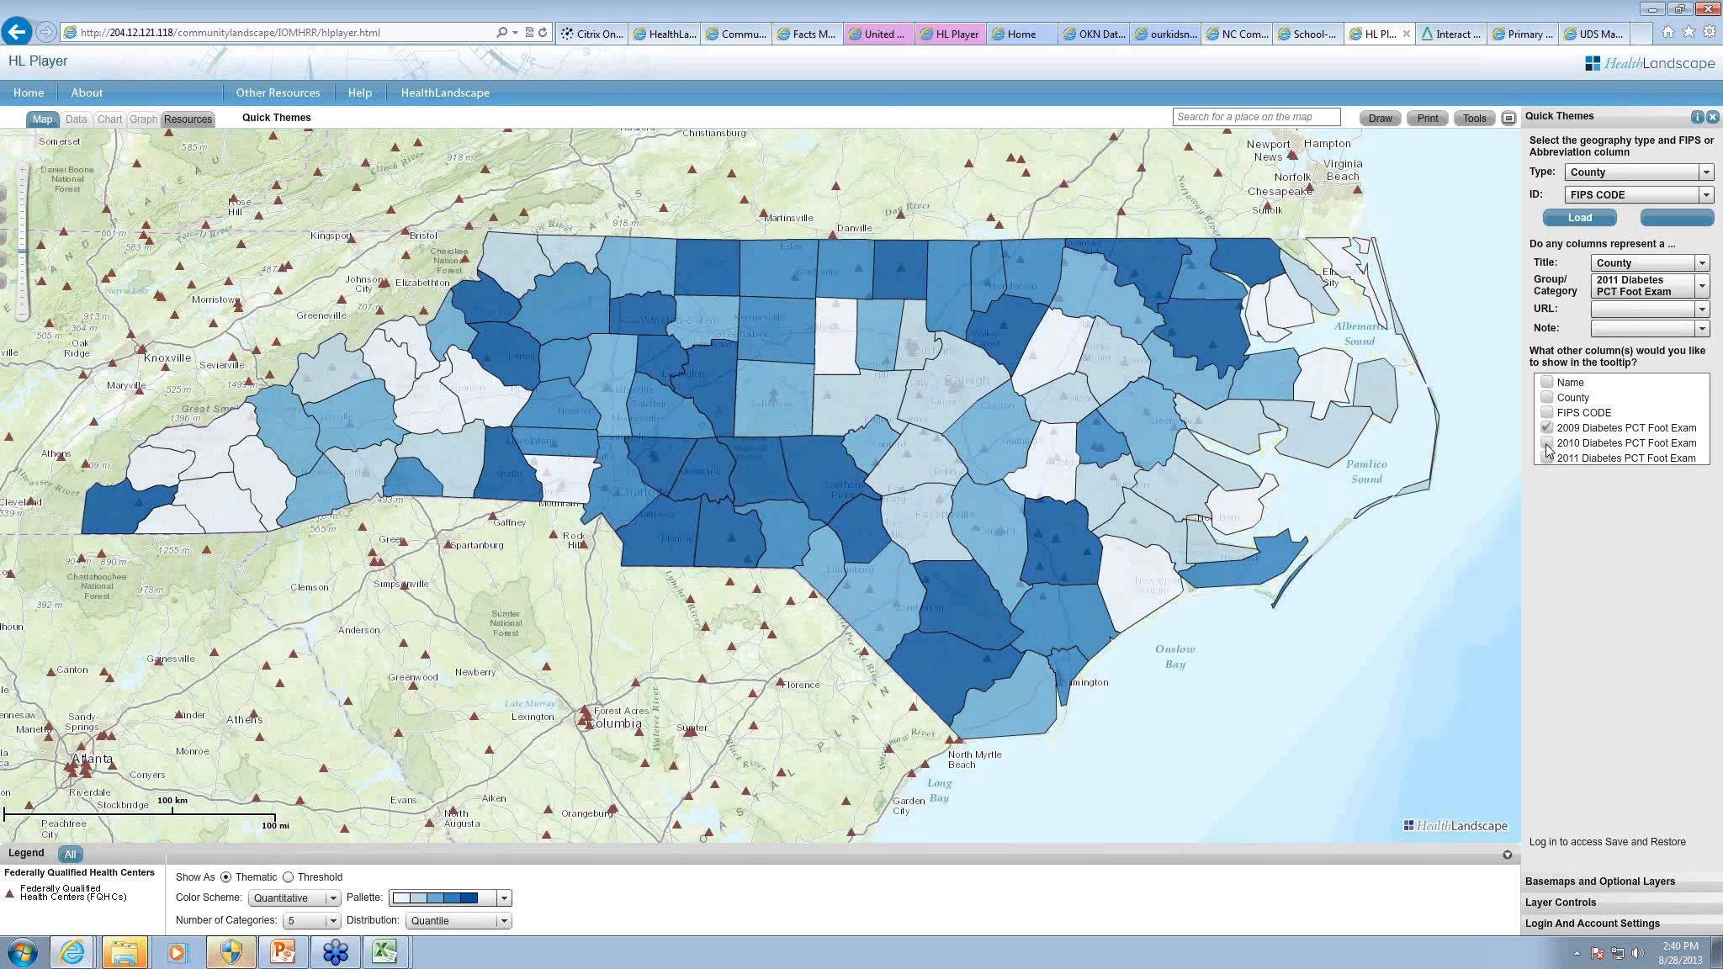
click(1547, 443)
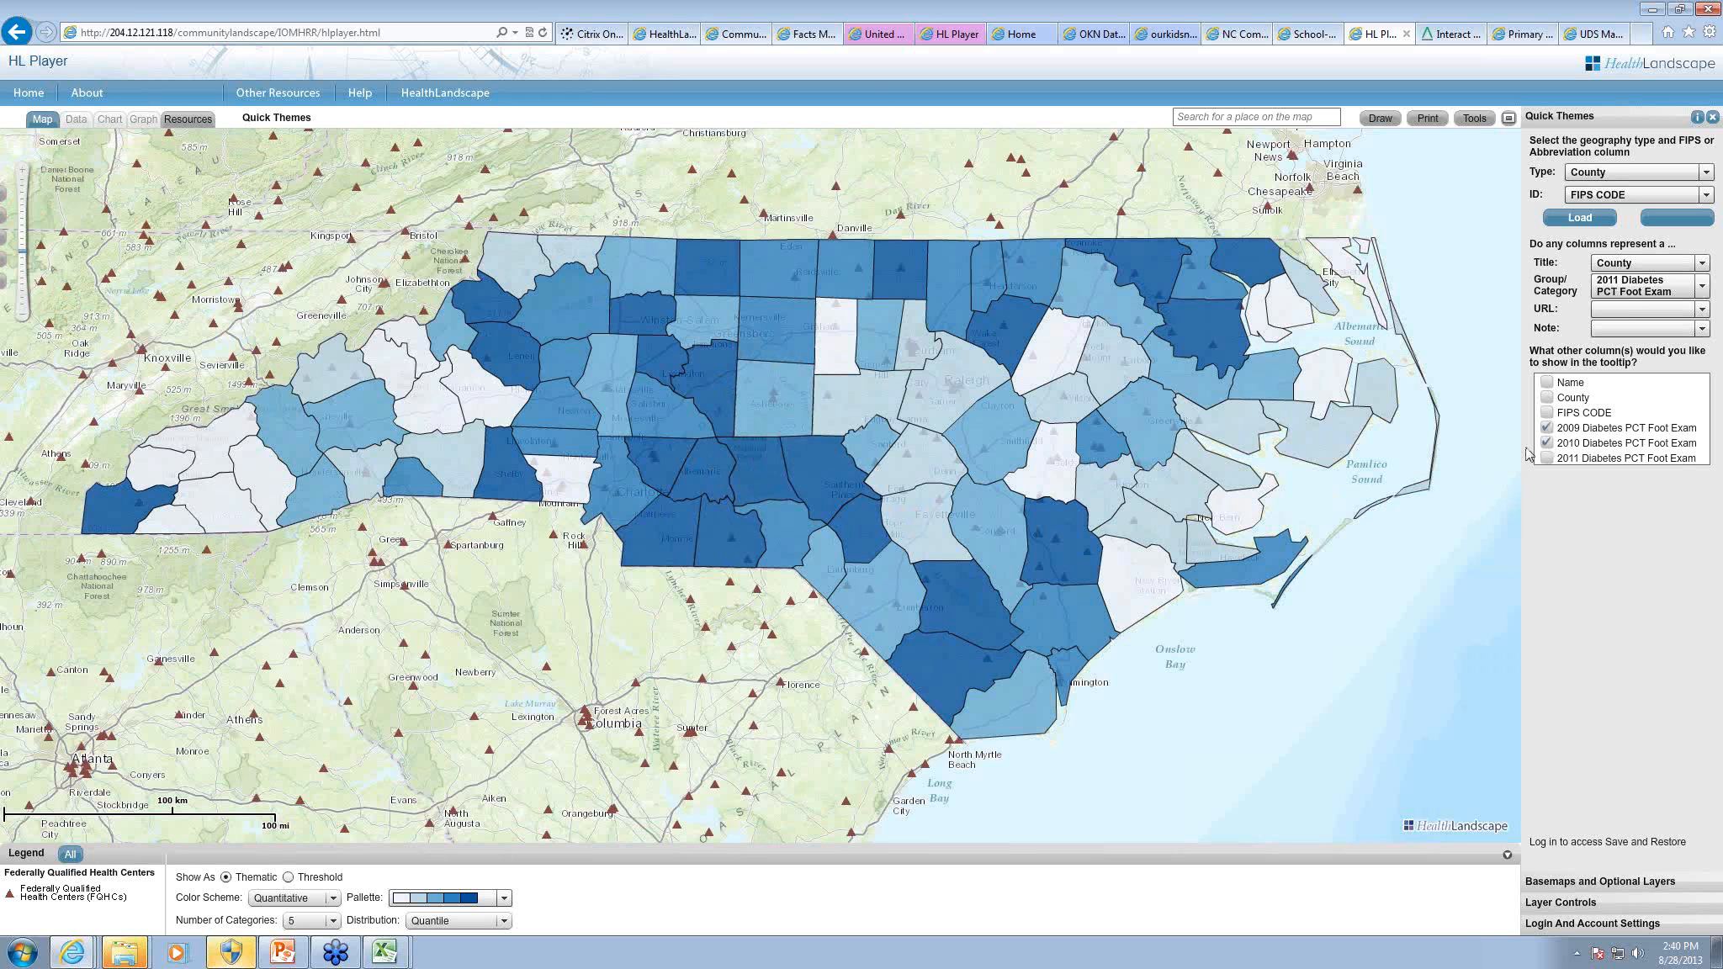
click(764, 459)
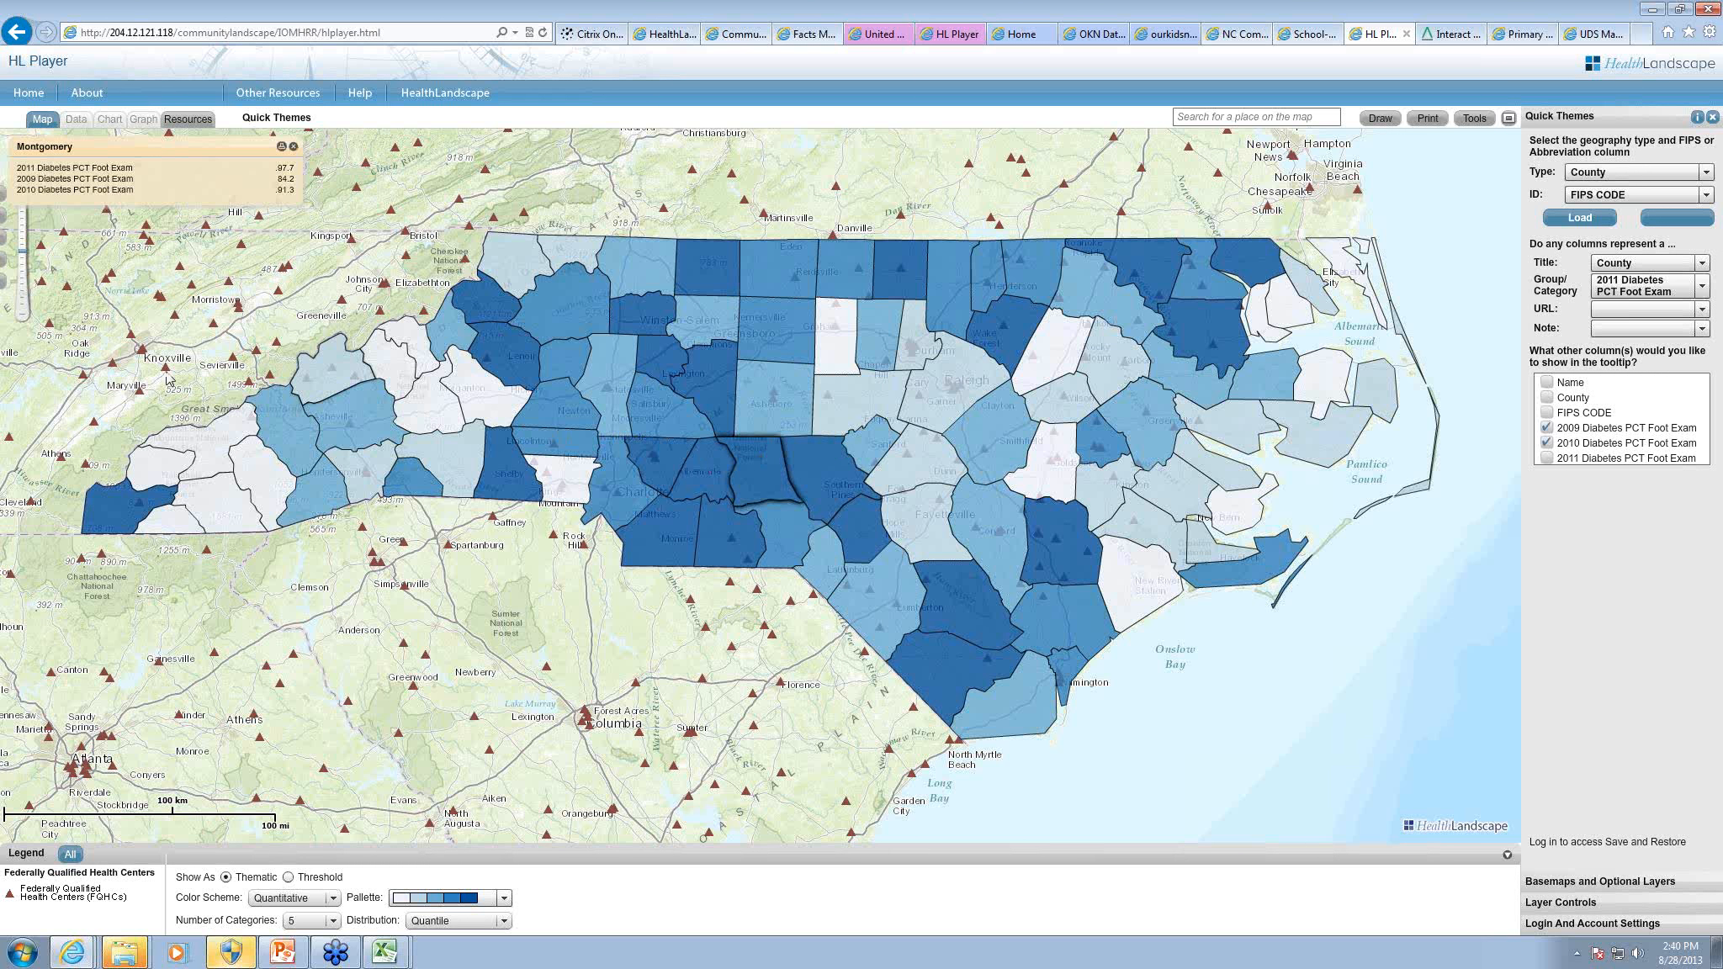
click(293, 147)
mouse_move(814, 517)
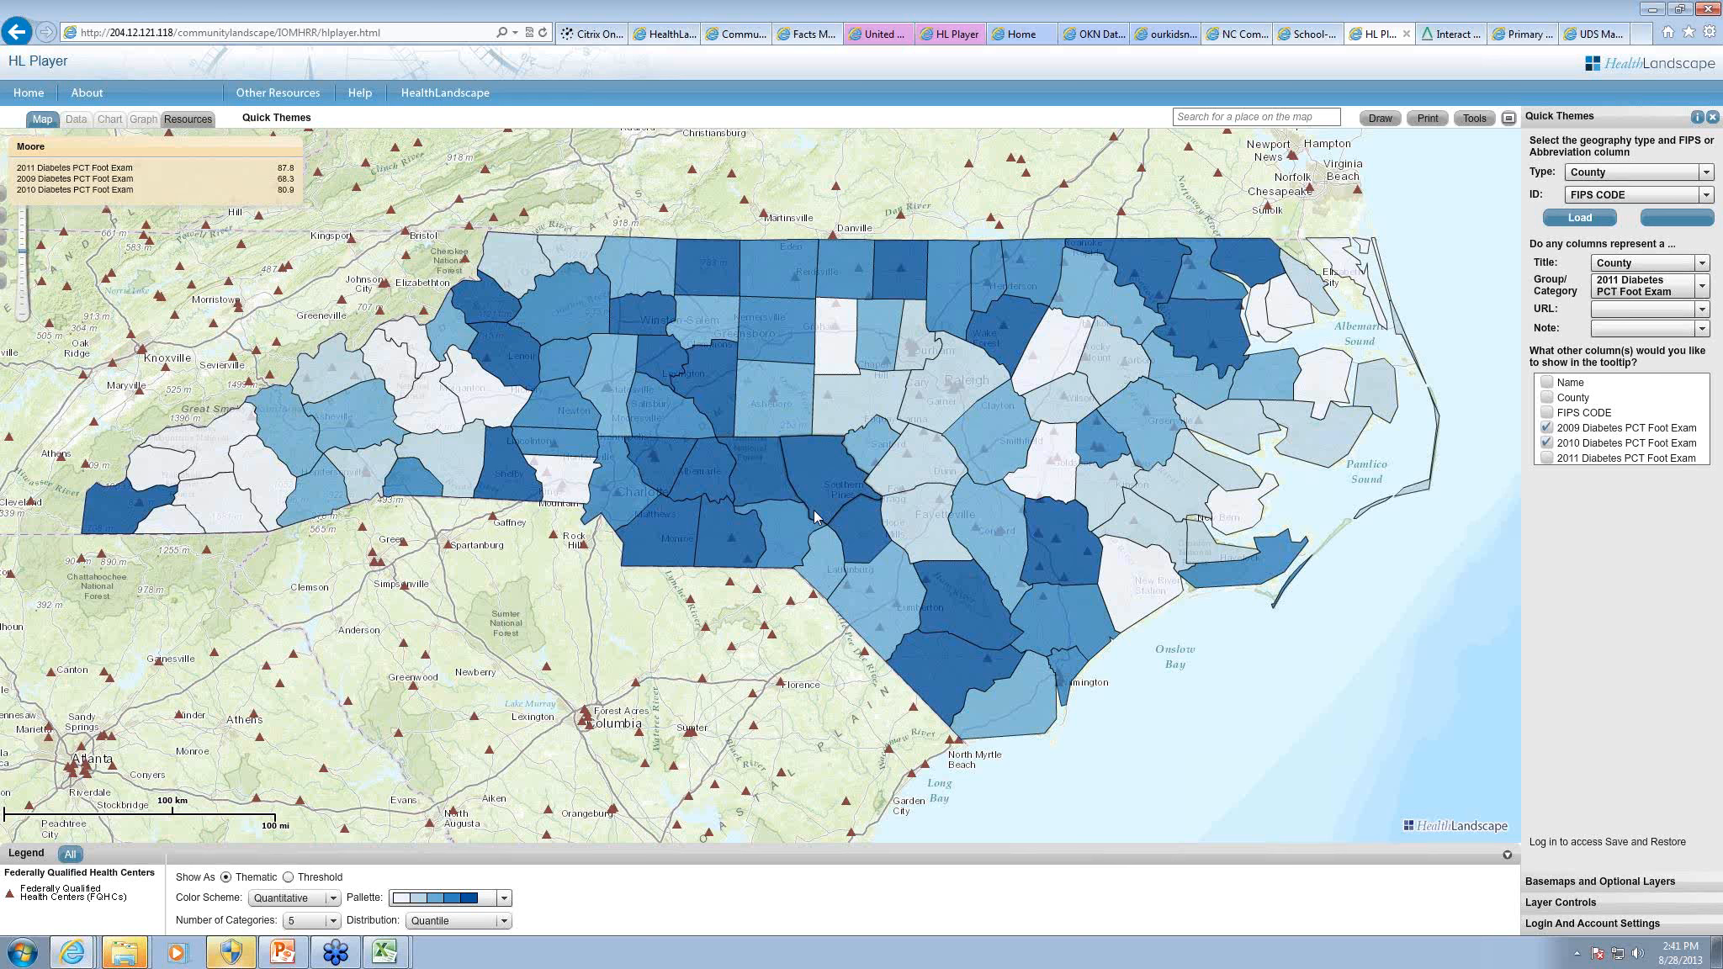
Step: Bring up the CommunityLandscape home page, switch to the PowerPoint presentation and show slide 4, Questions, Concerns, & More Information
click(736, 33)
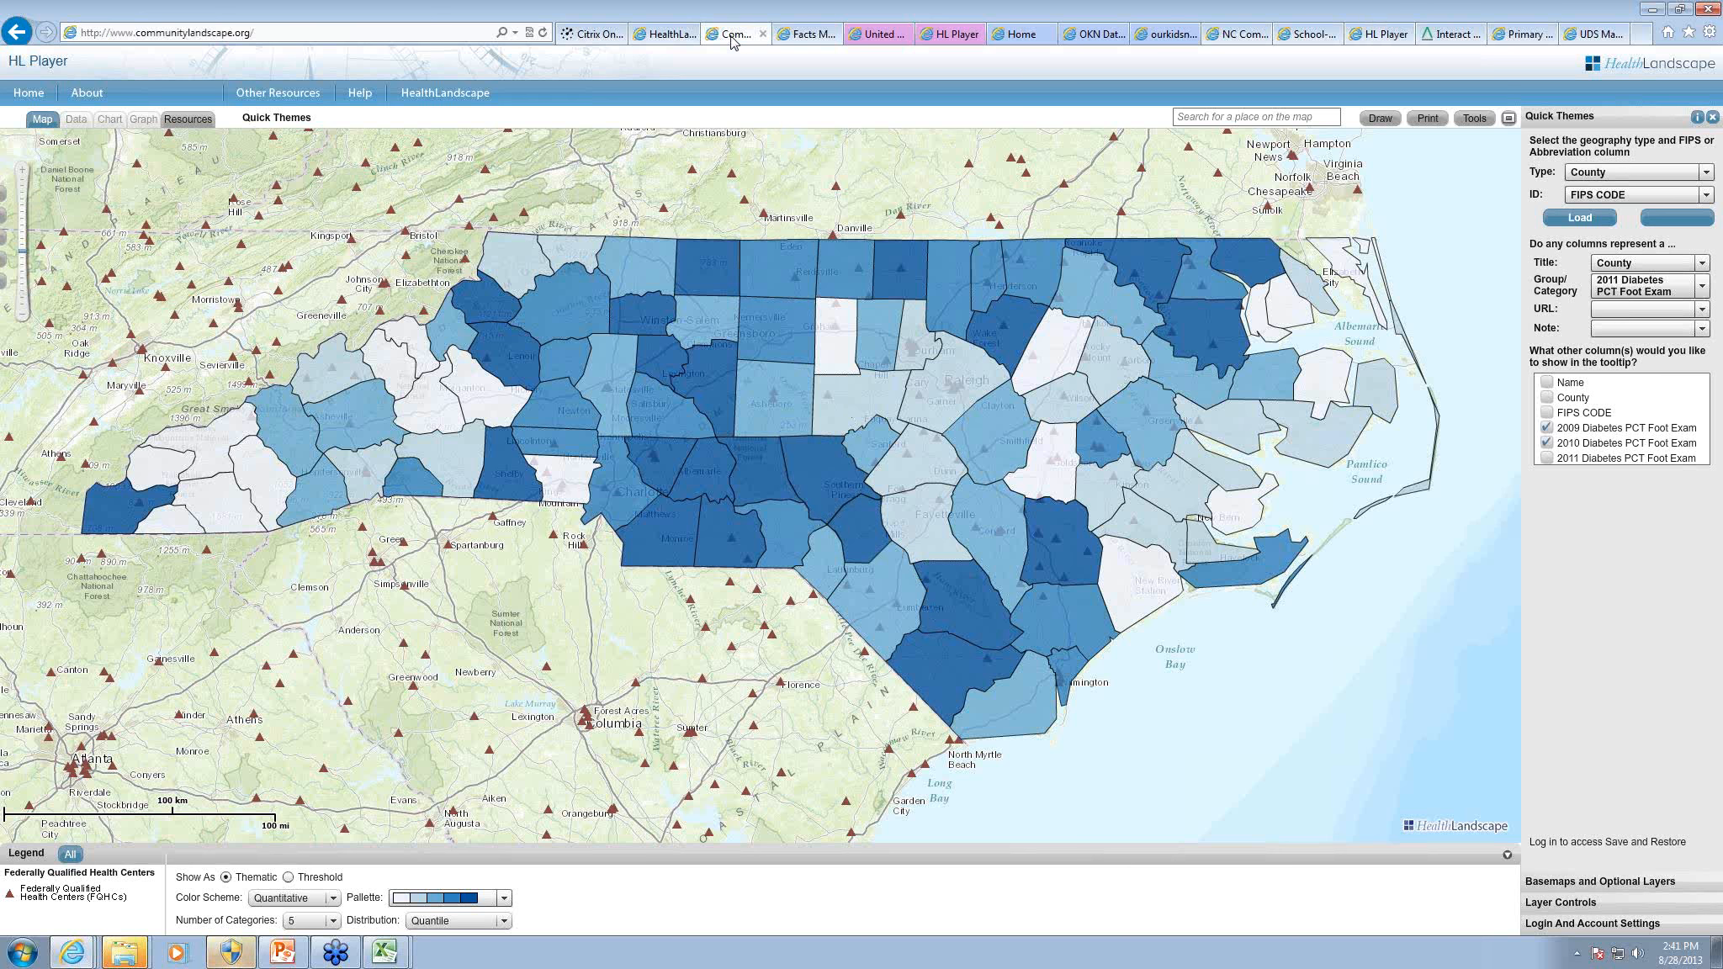
click(283, 952)
click(126, 736)
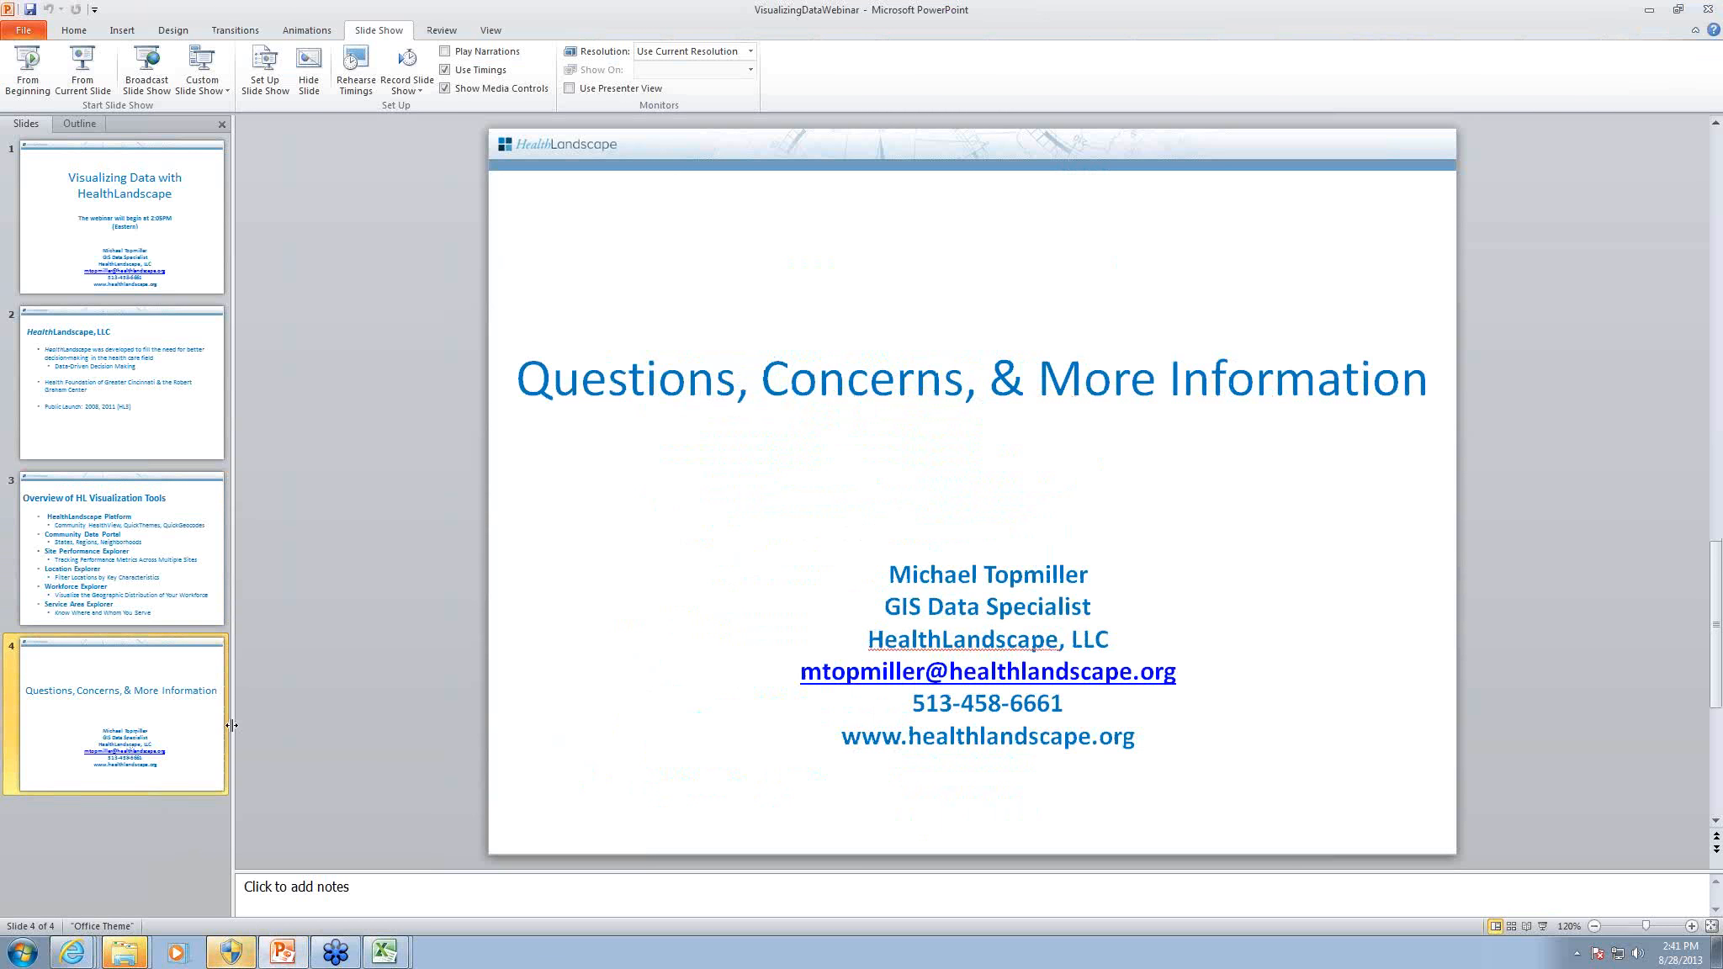
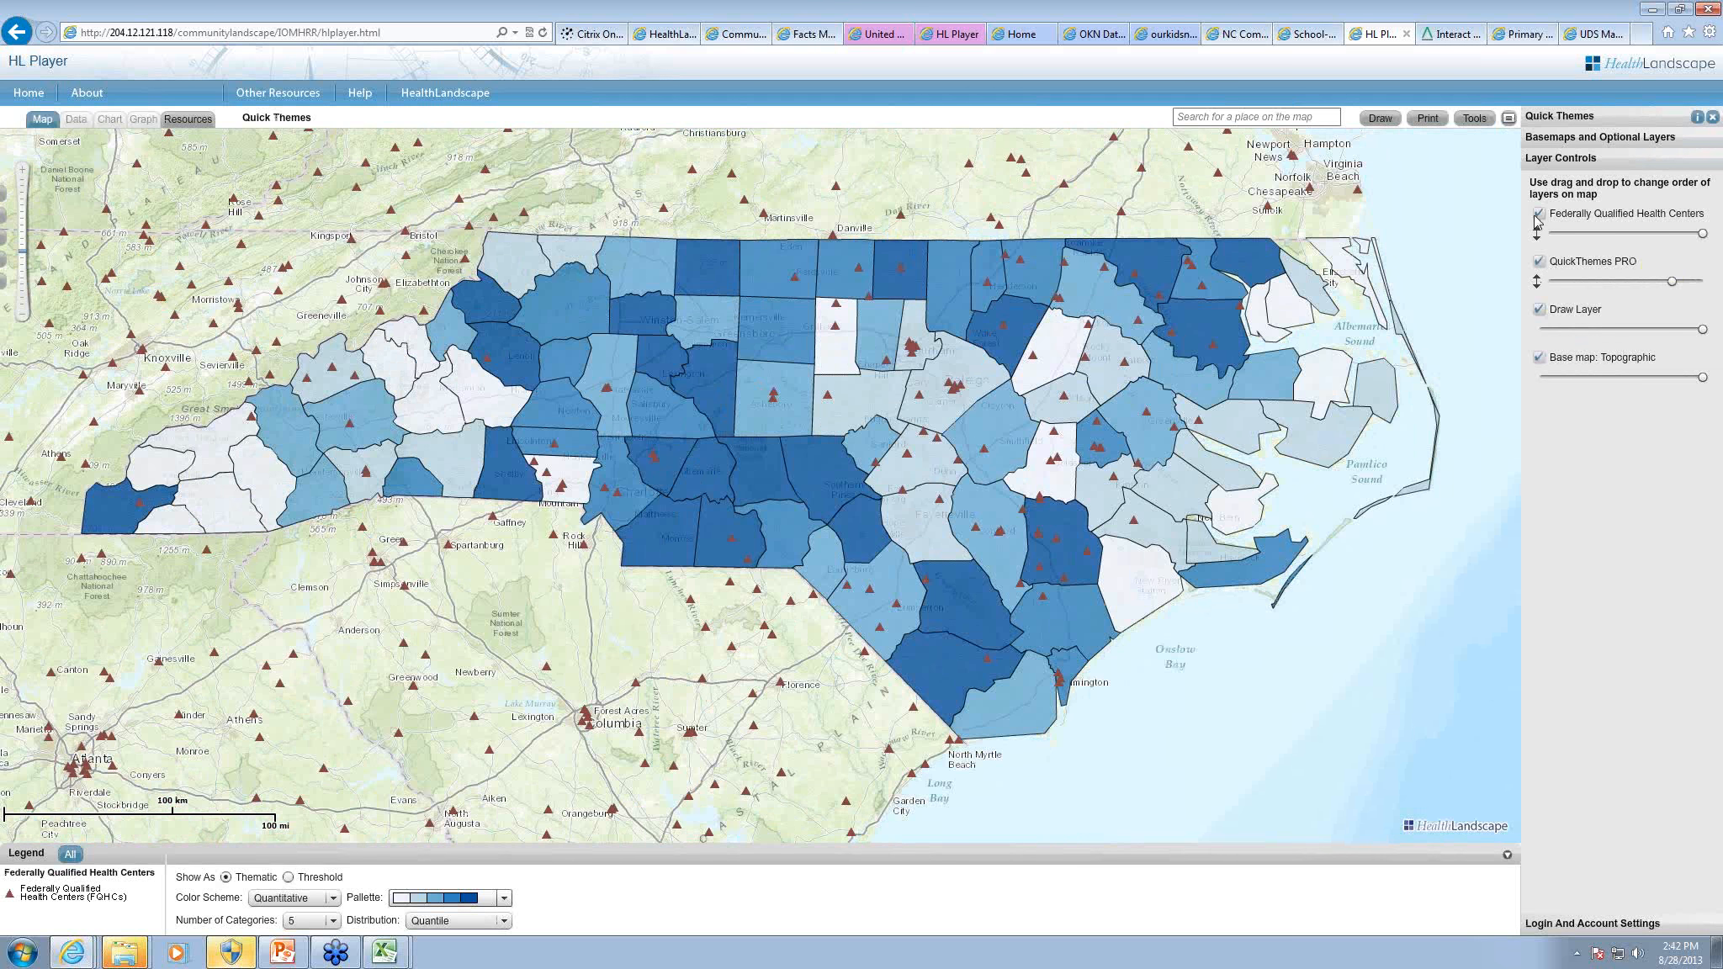
Step: Hide the Federally Qualified Health Centers layer and preview a map export cropped to North Carolina, titled NC Diabetes, without saving it
click(1540, 214)
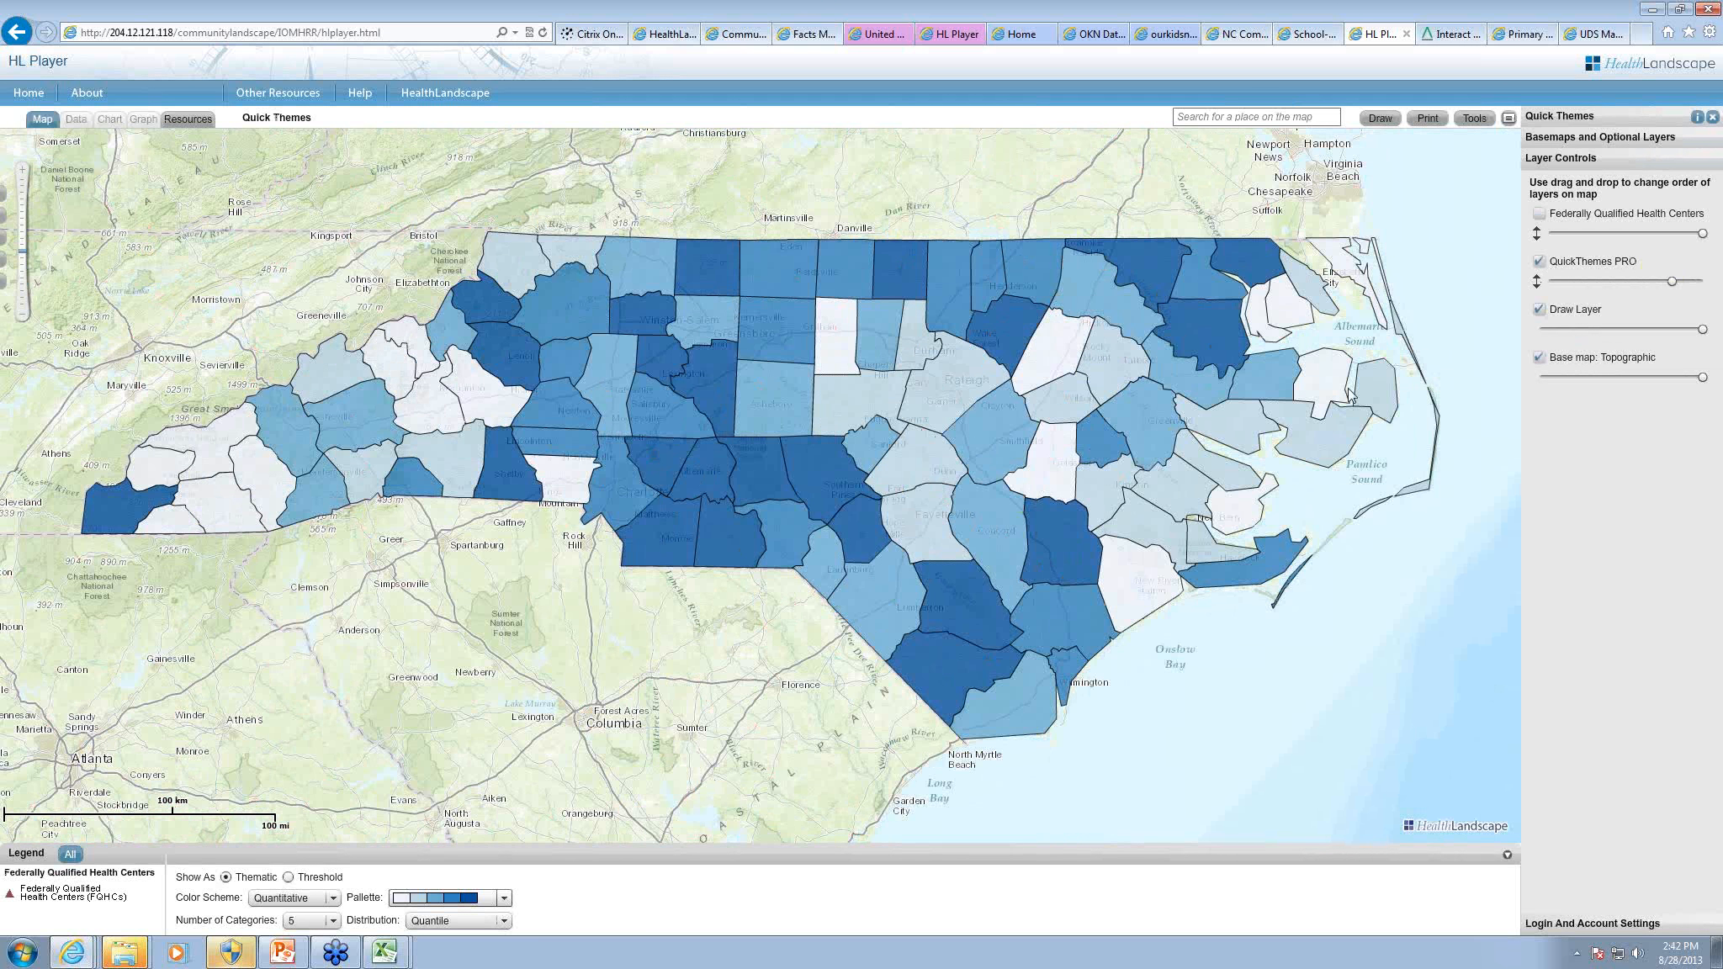
click(1424, 119)
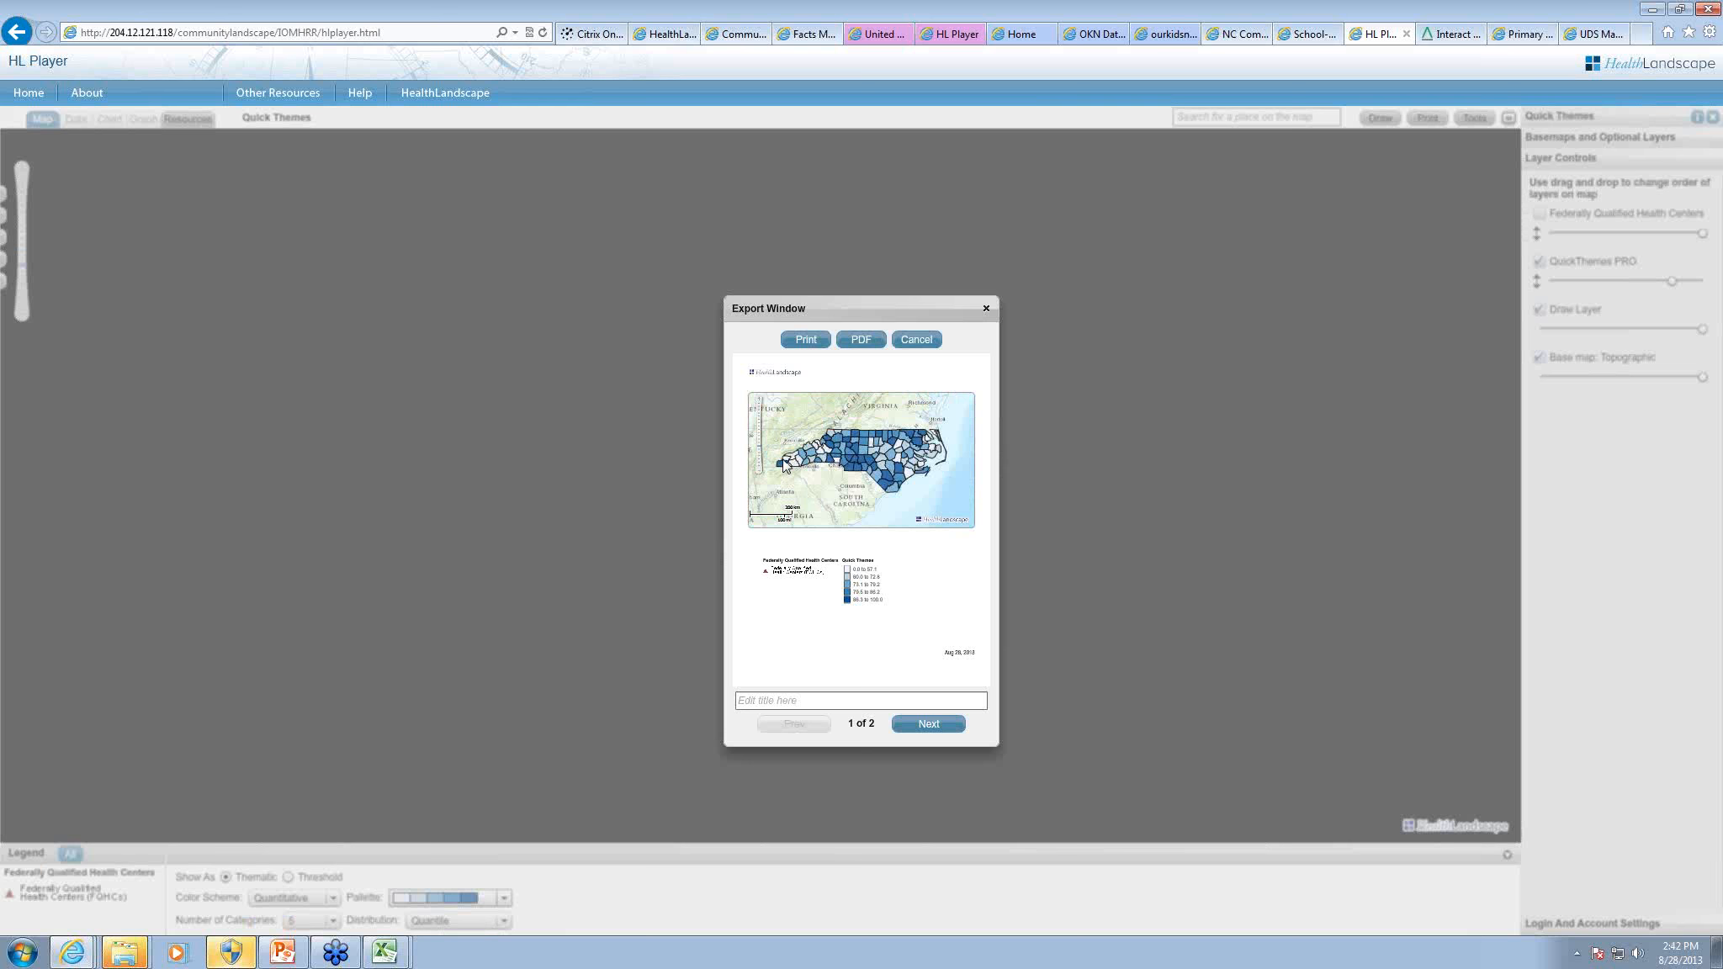
drag(765, 412, 972, 479)
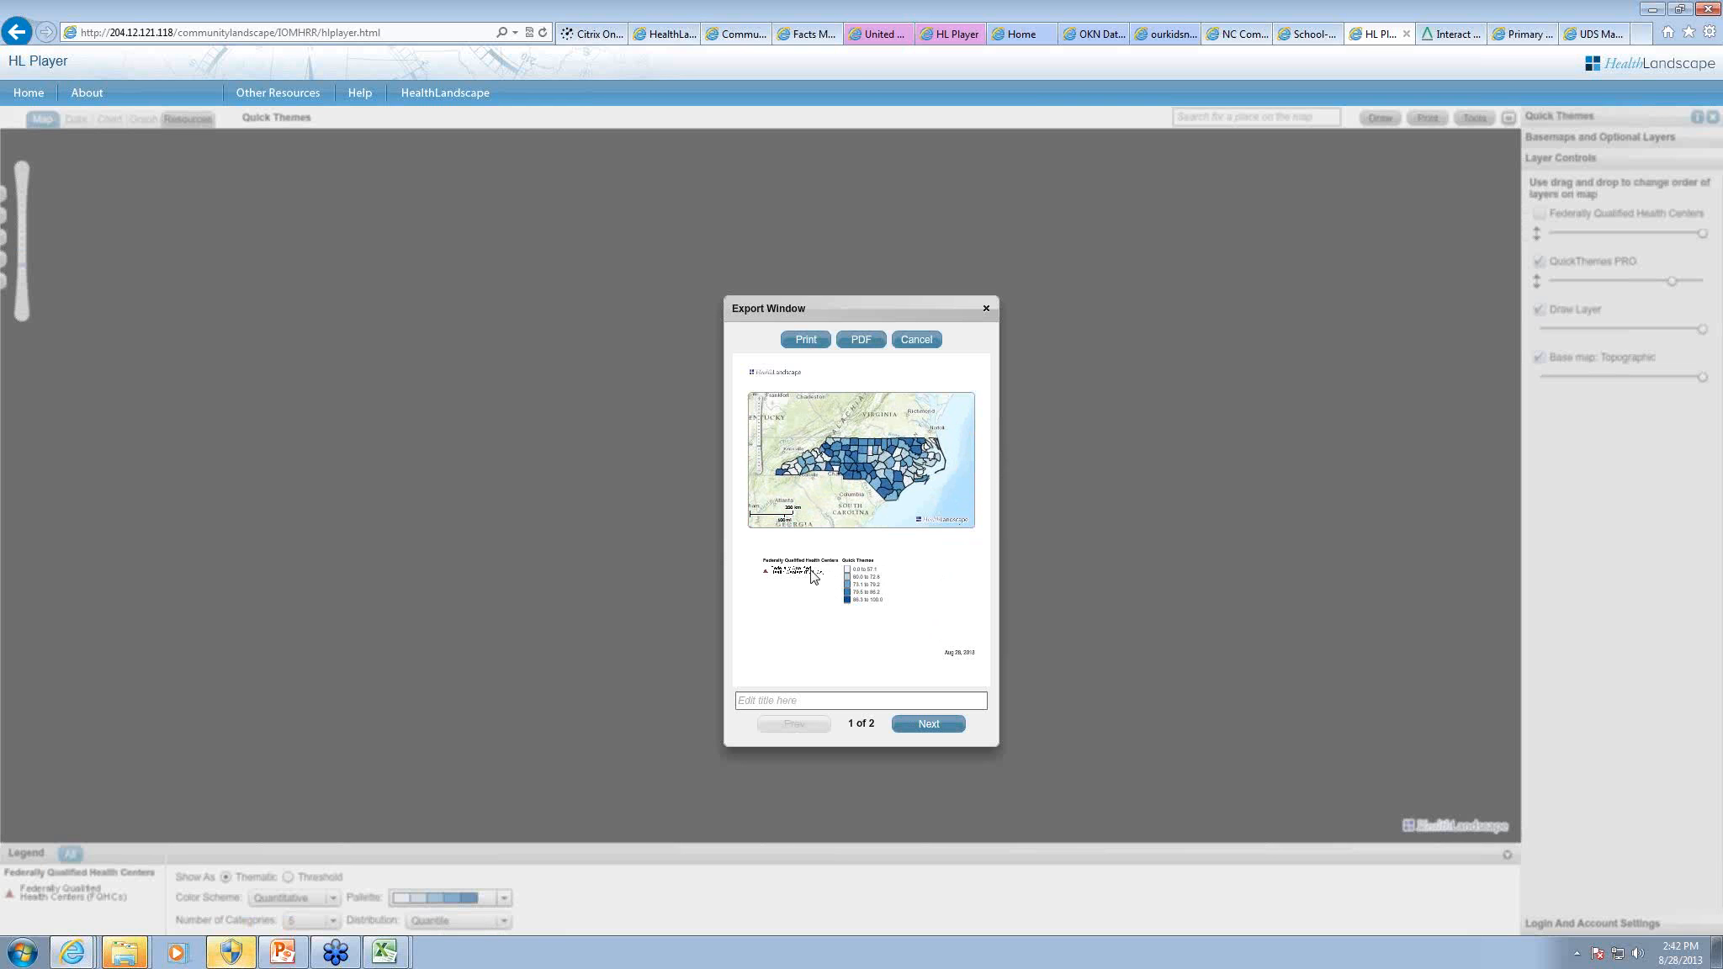
click(829, 698)
text(NC)
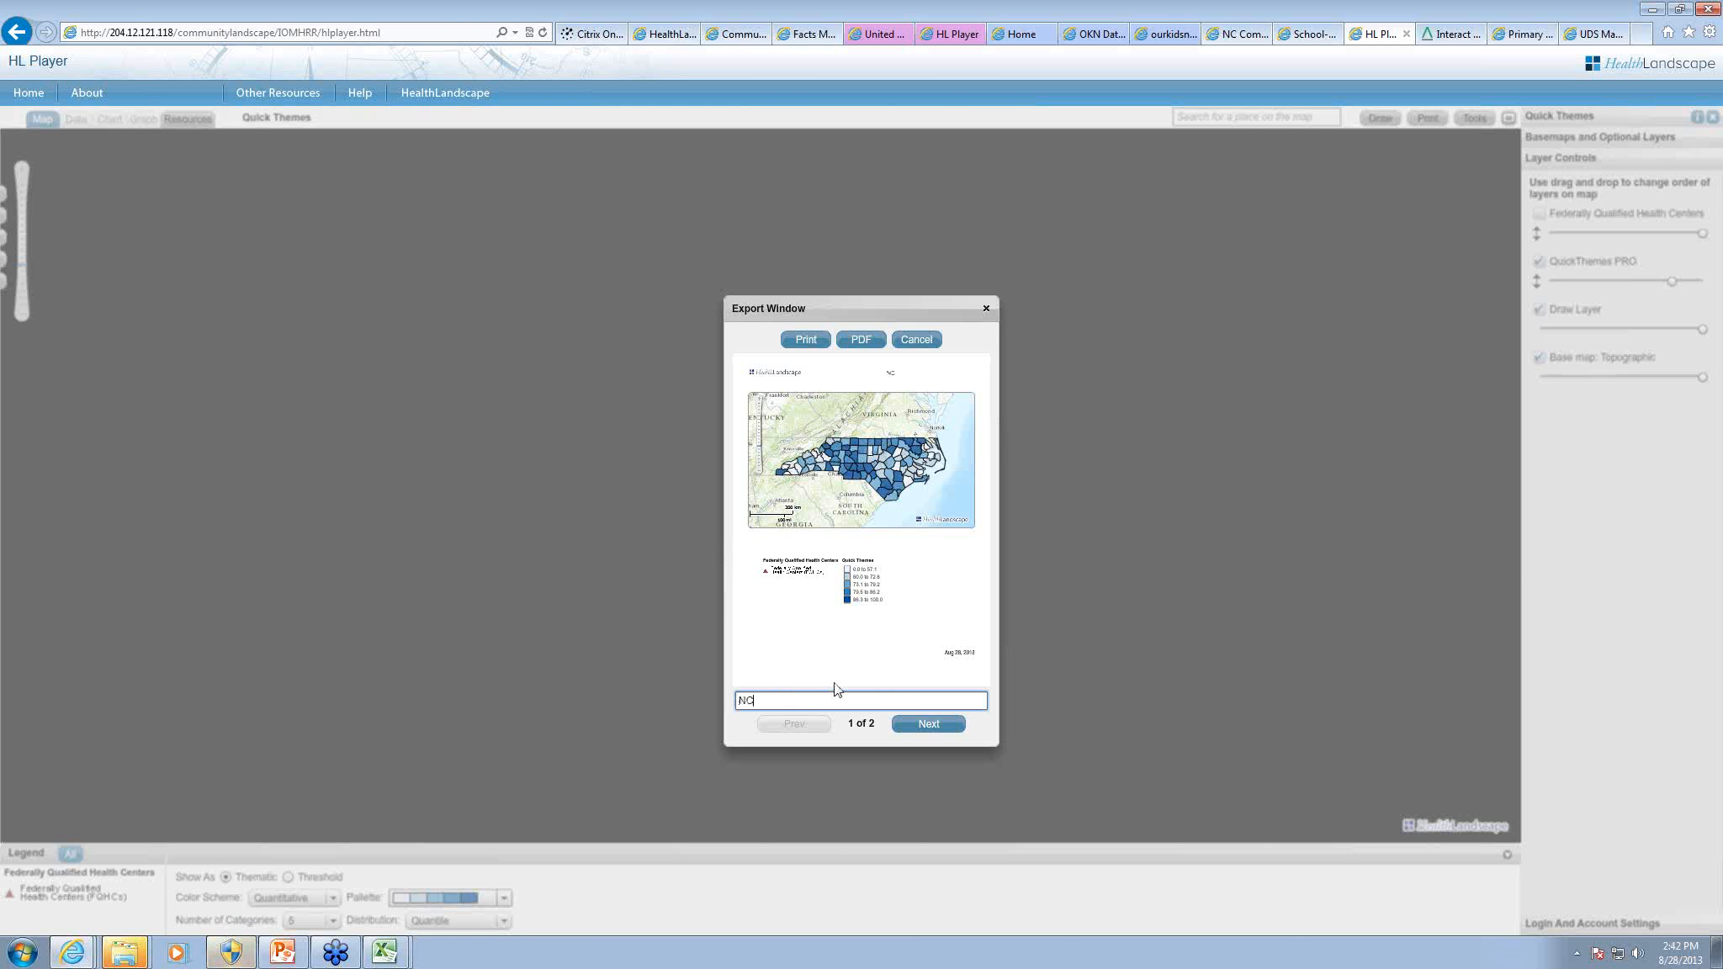
text( Diabetes)
click(924, 341)
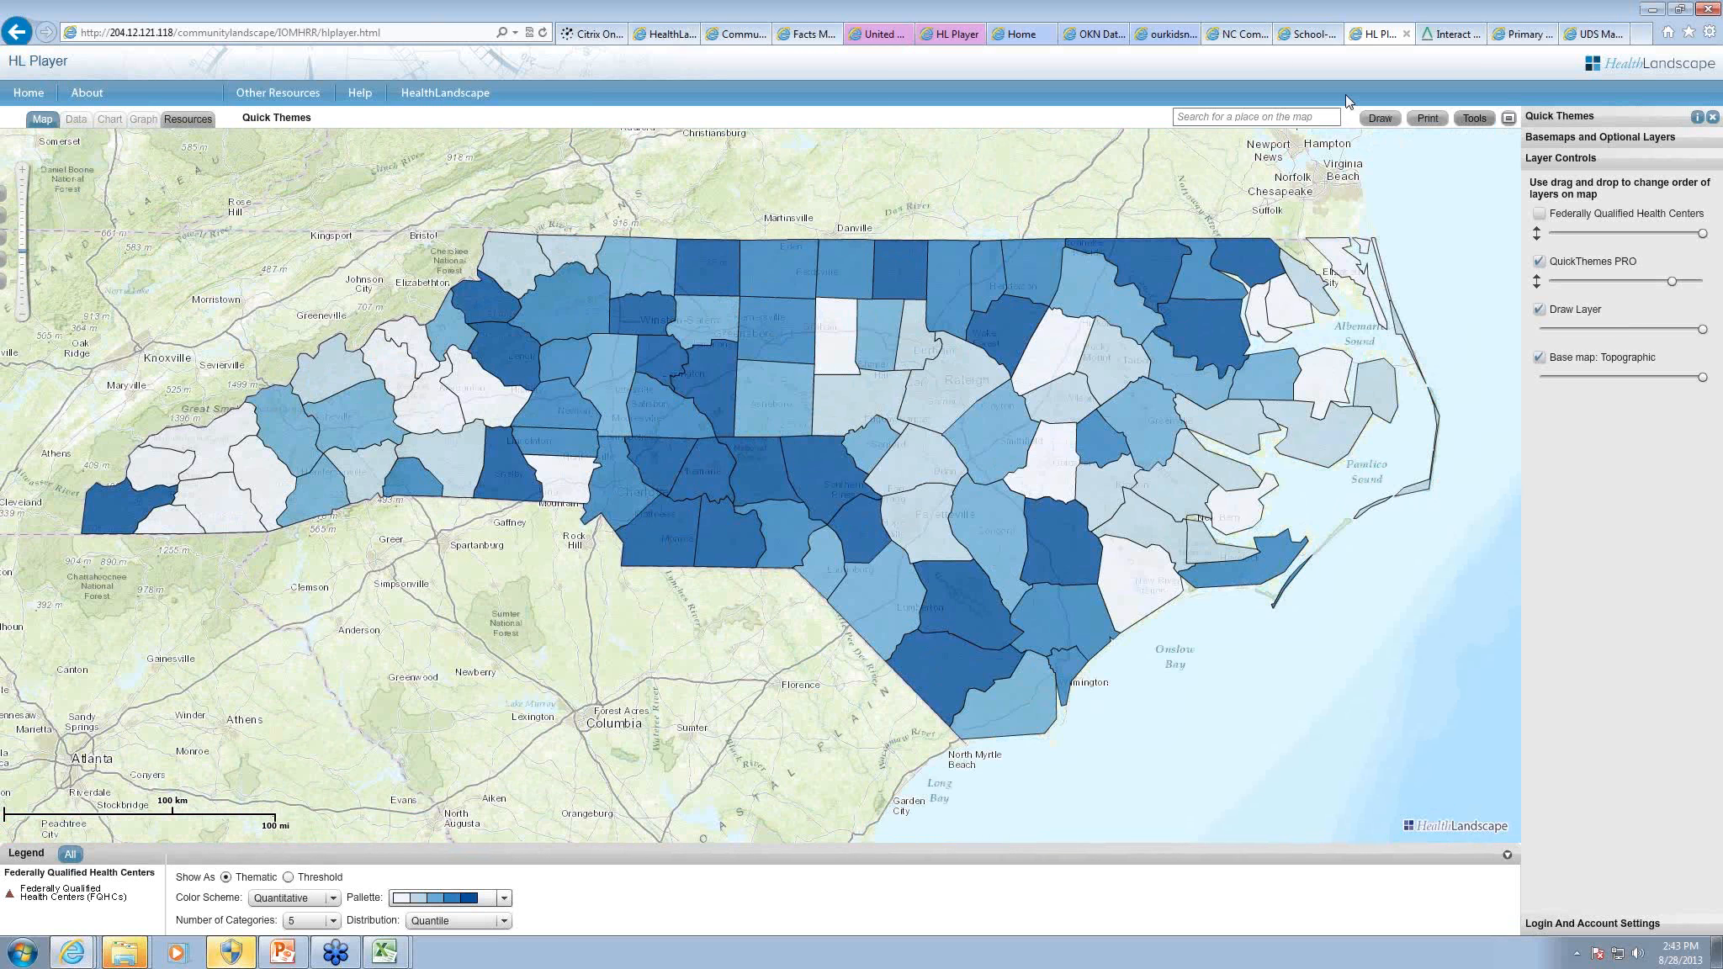
Step: Generate a share link for the NC Community Health Information Portal map and return to the Quick Themes map
click(1227, 34)
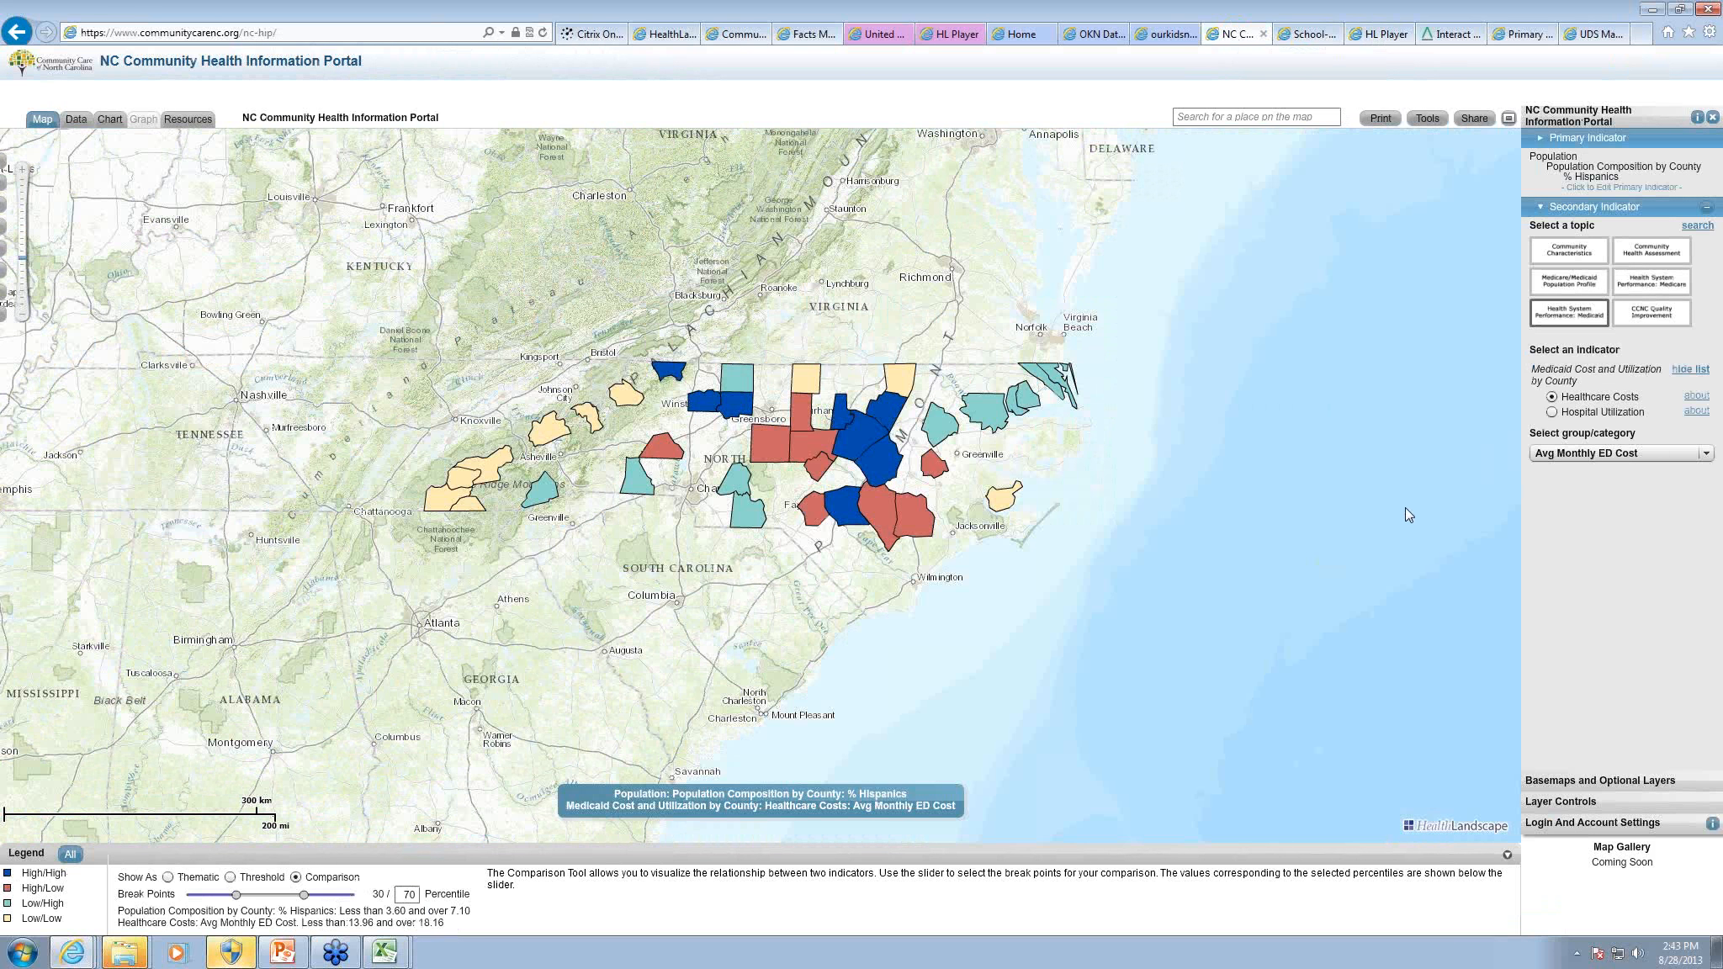
click(1470, 121)
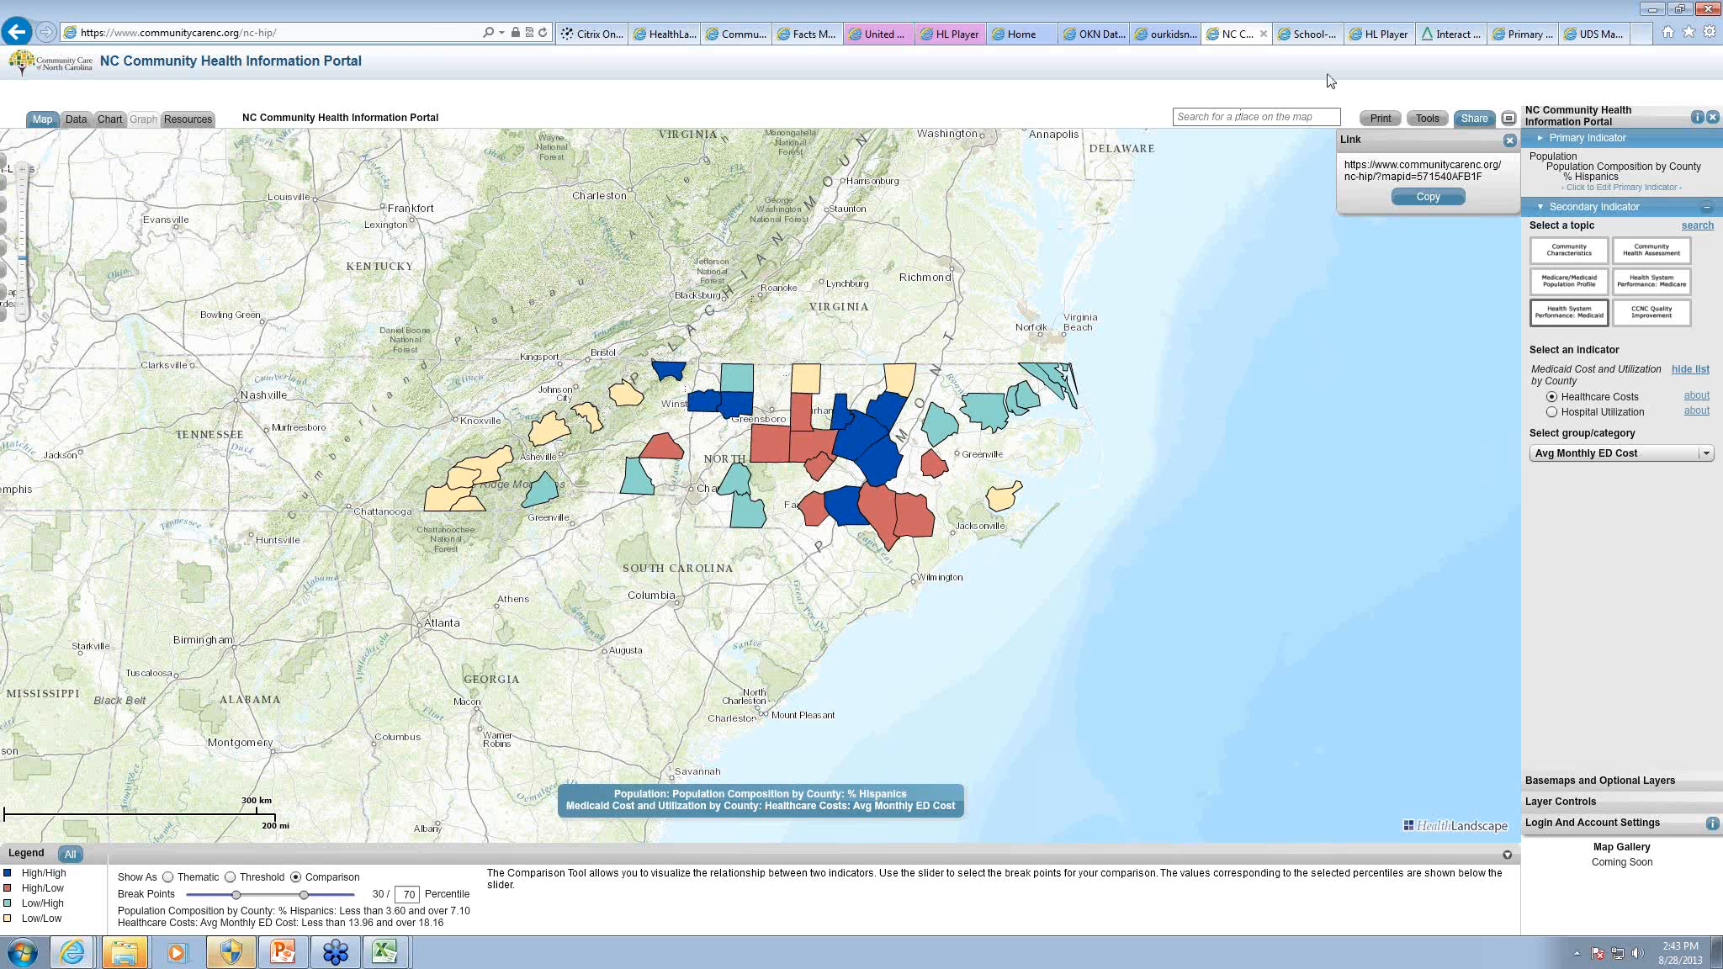
click(1376, 34)
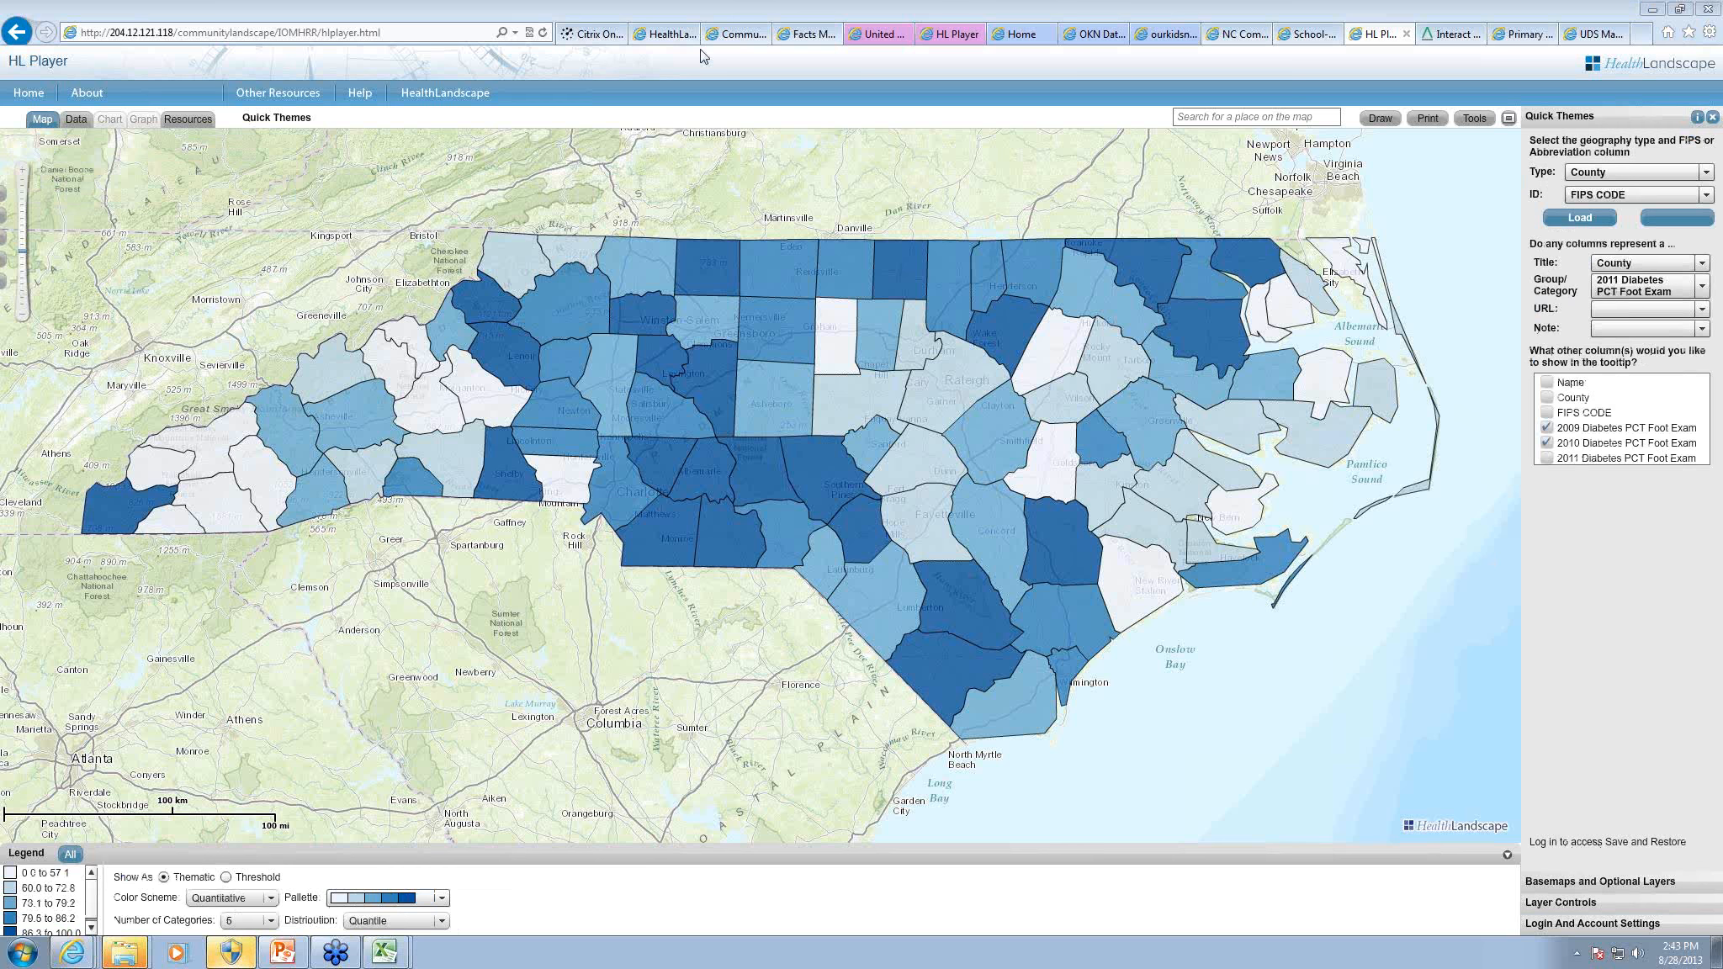
Step: Switch to the Community HealthView map and reconnect the timed-out session with the account password
click(664, 34)
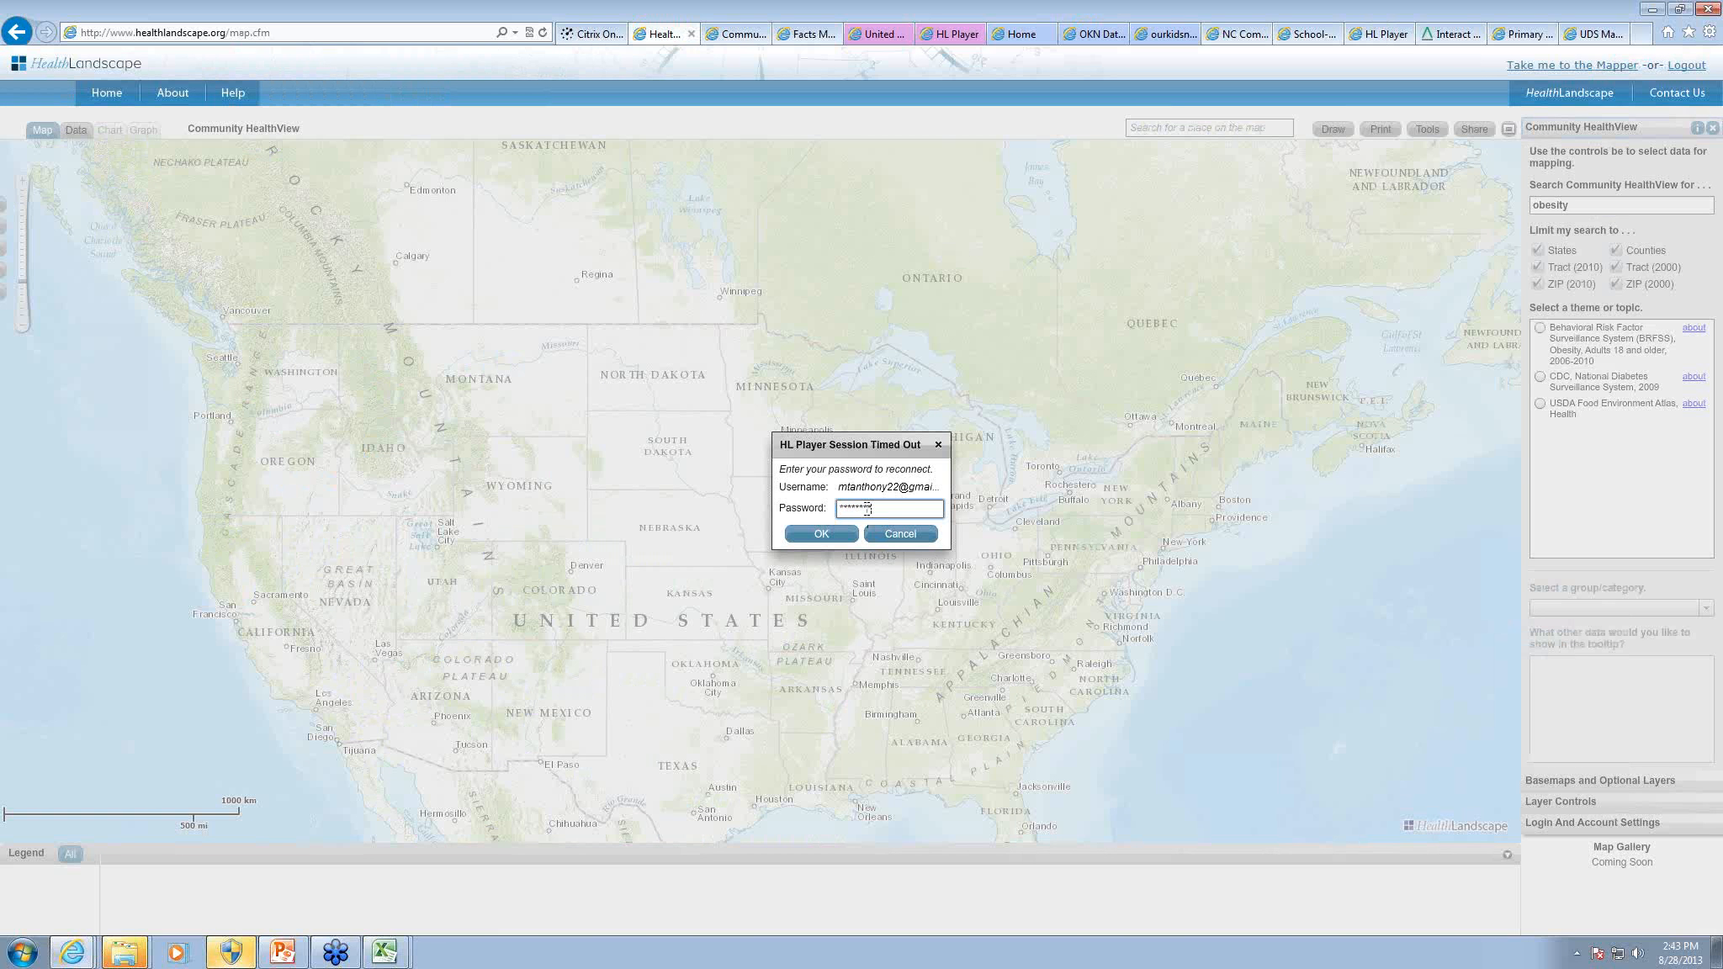
click(821, 534)
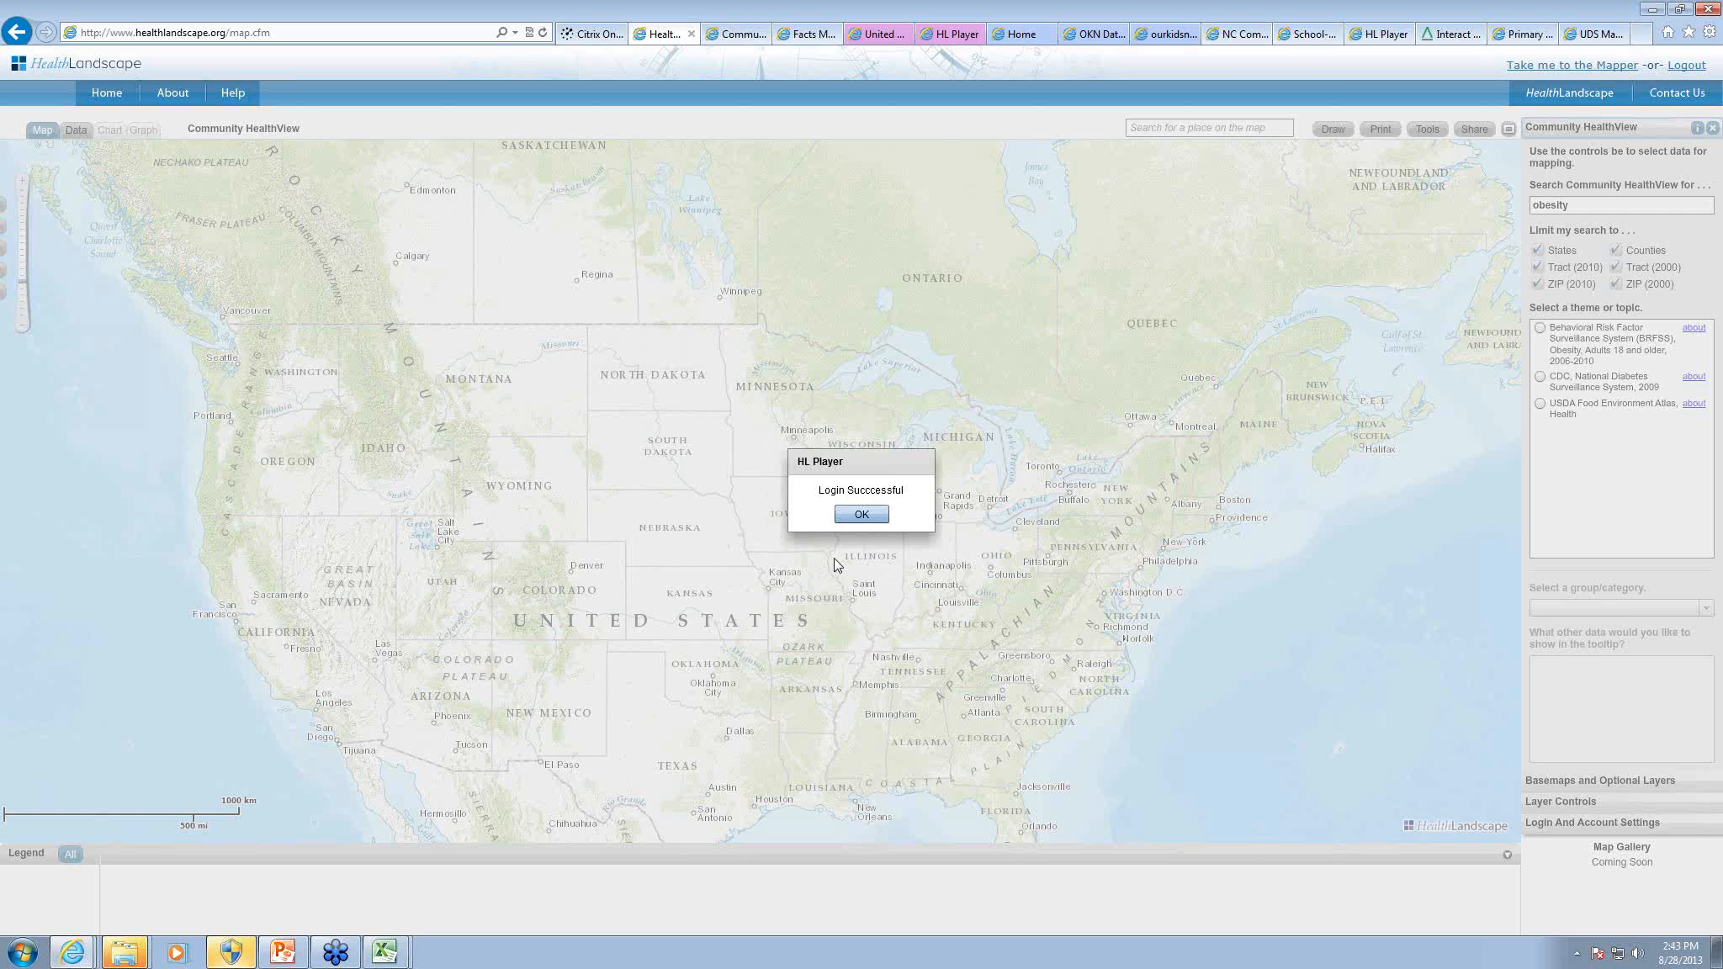
click(860, 515)
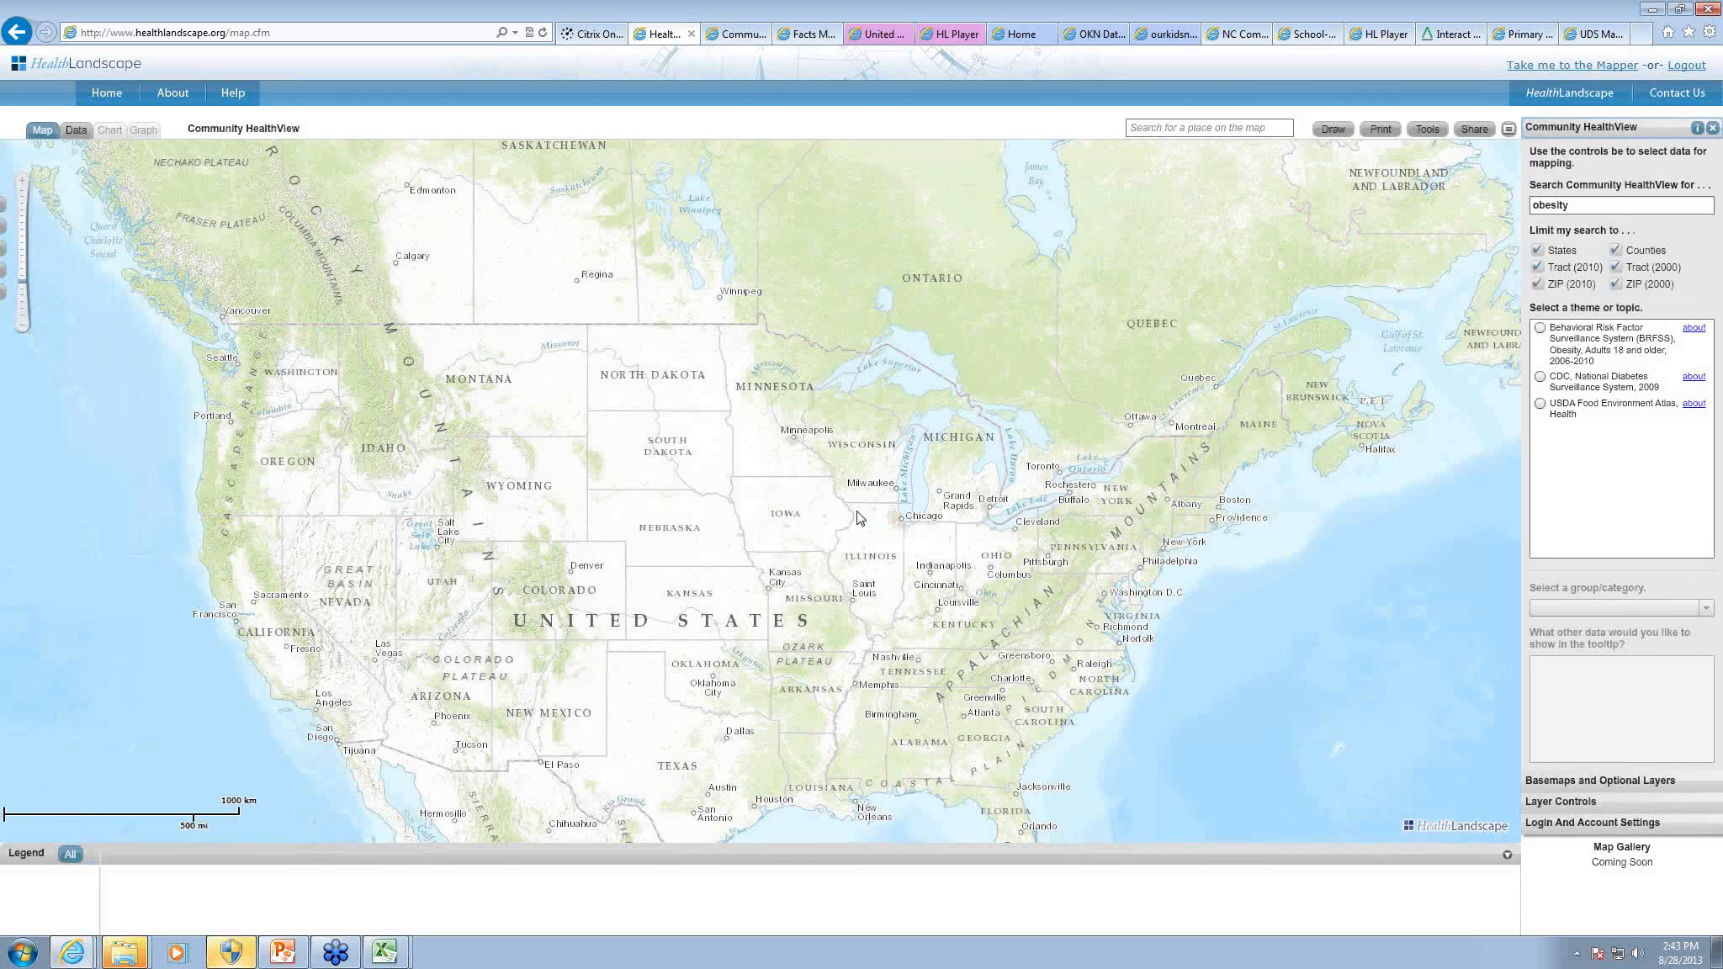
Step: Open QuickGeocodes and restore the saved HamCoInfantMoratility points on the map
click(1428, 130)
click(1388, 242)
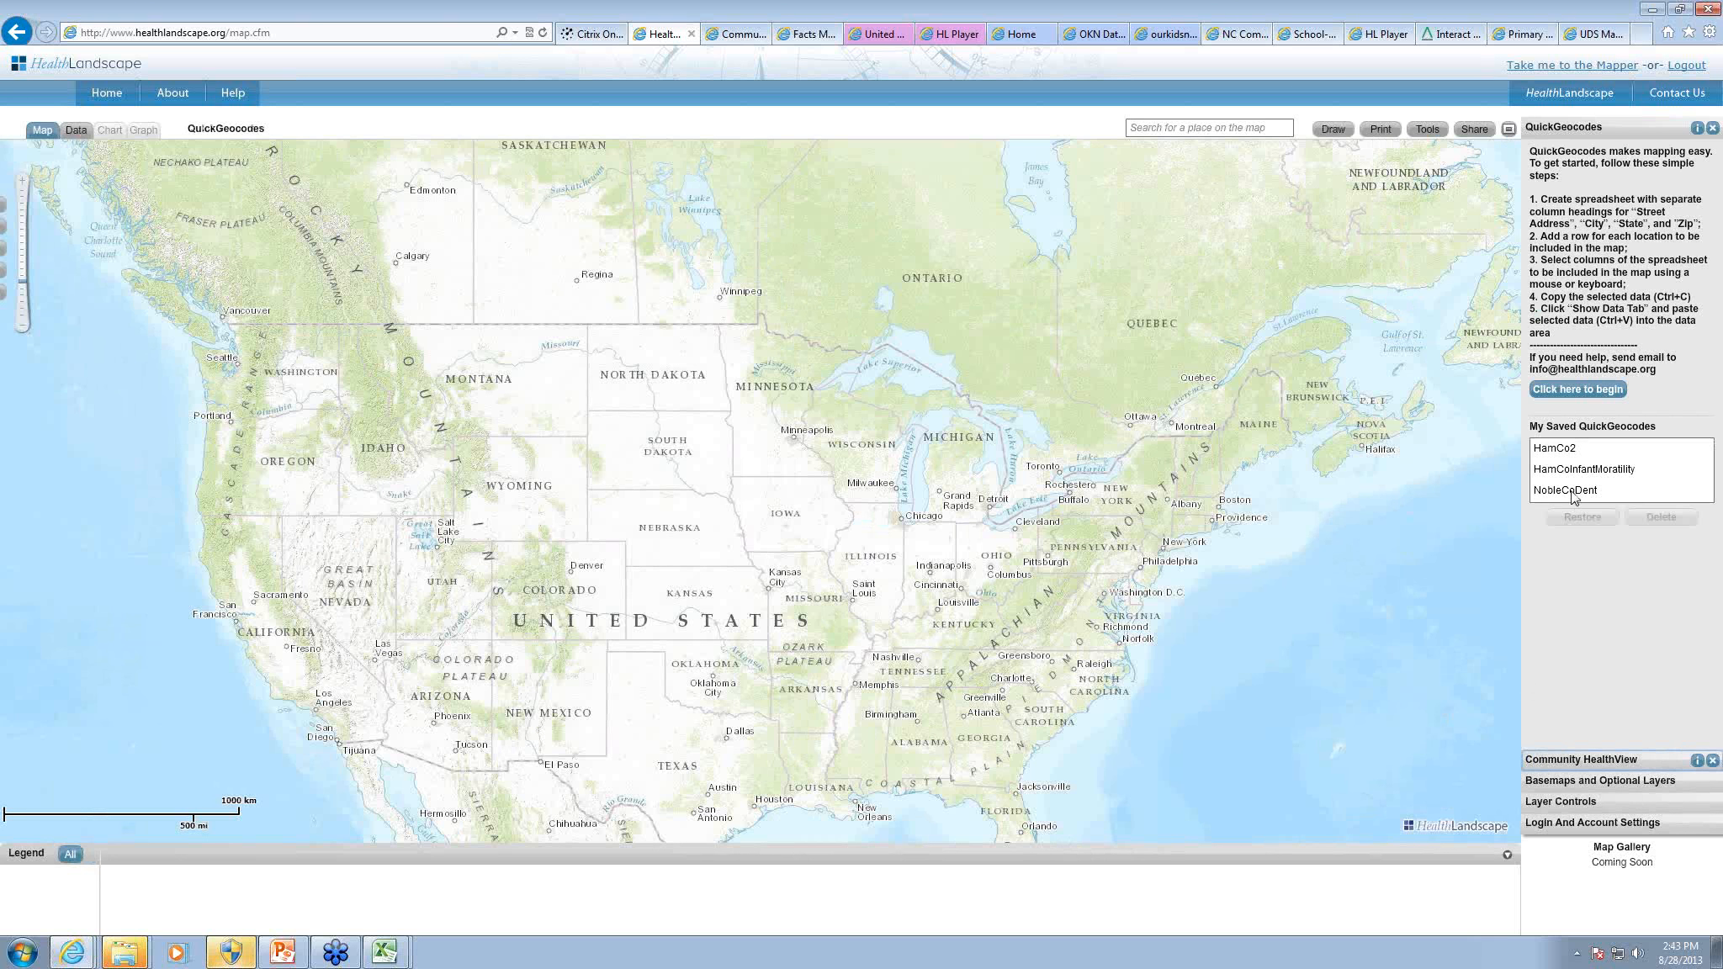
click(1570, 473)
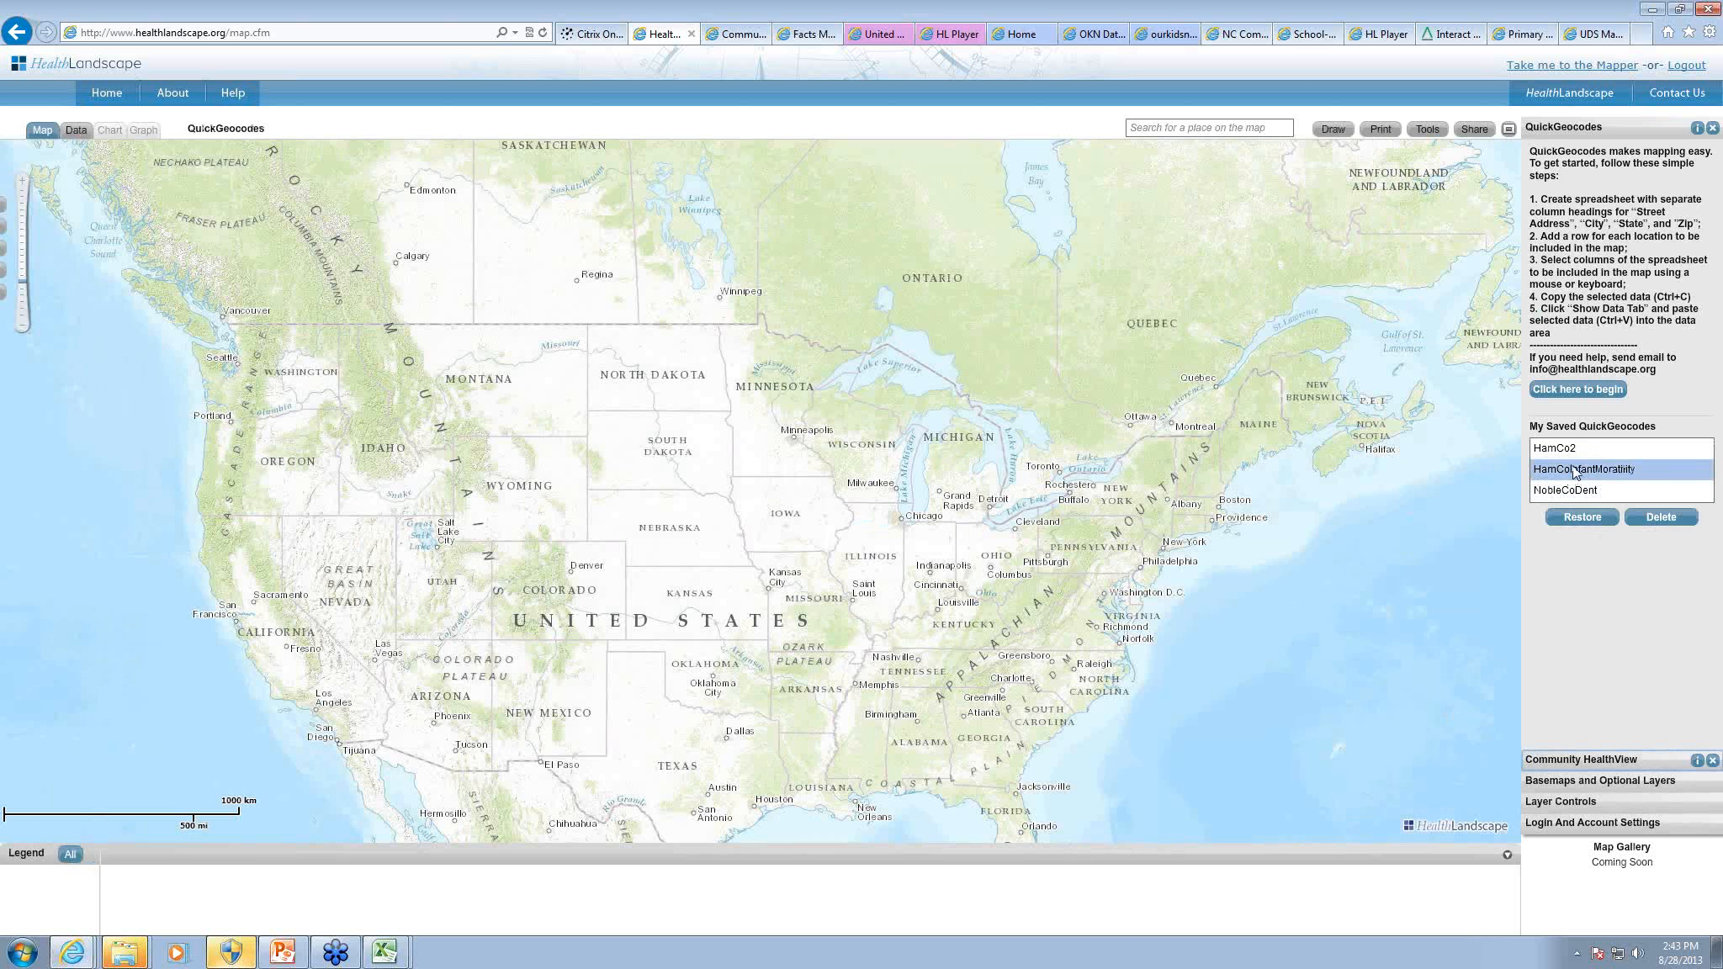
click(1583, 516)
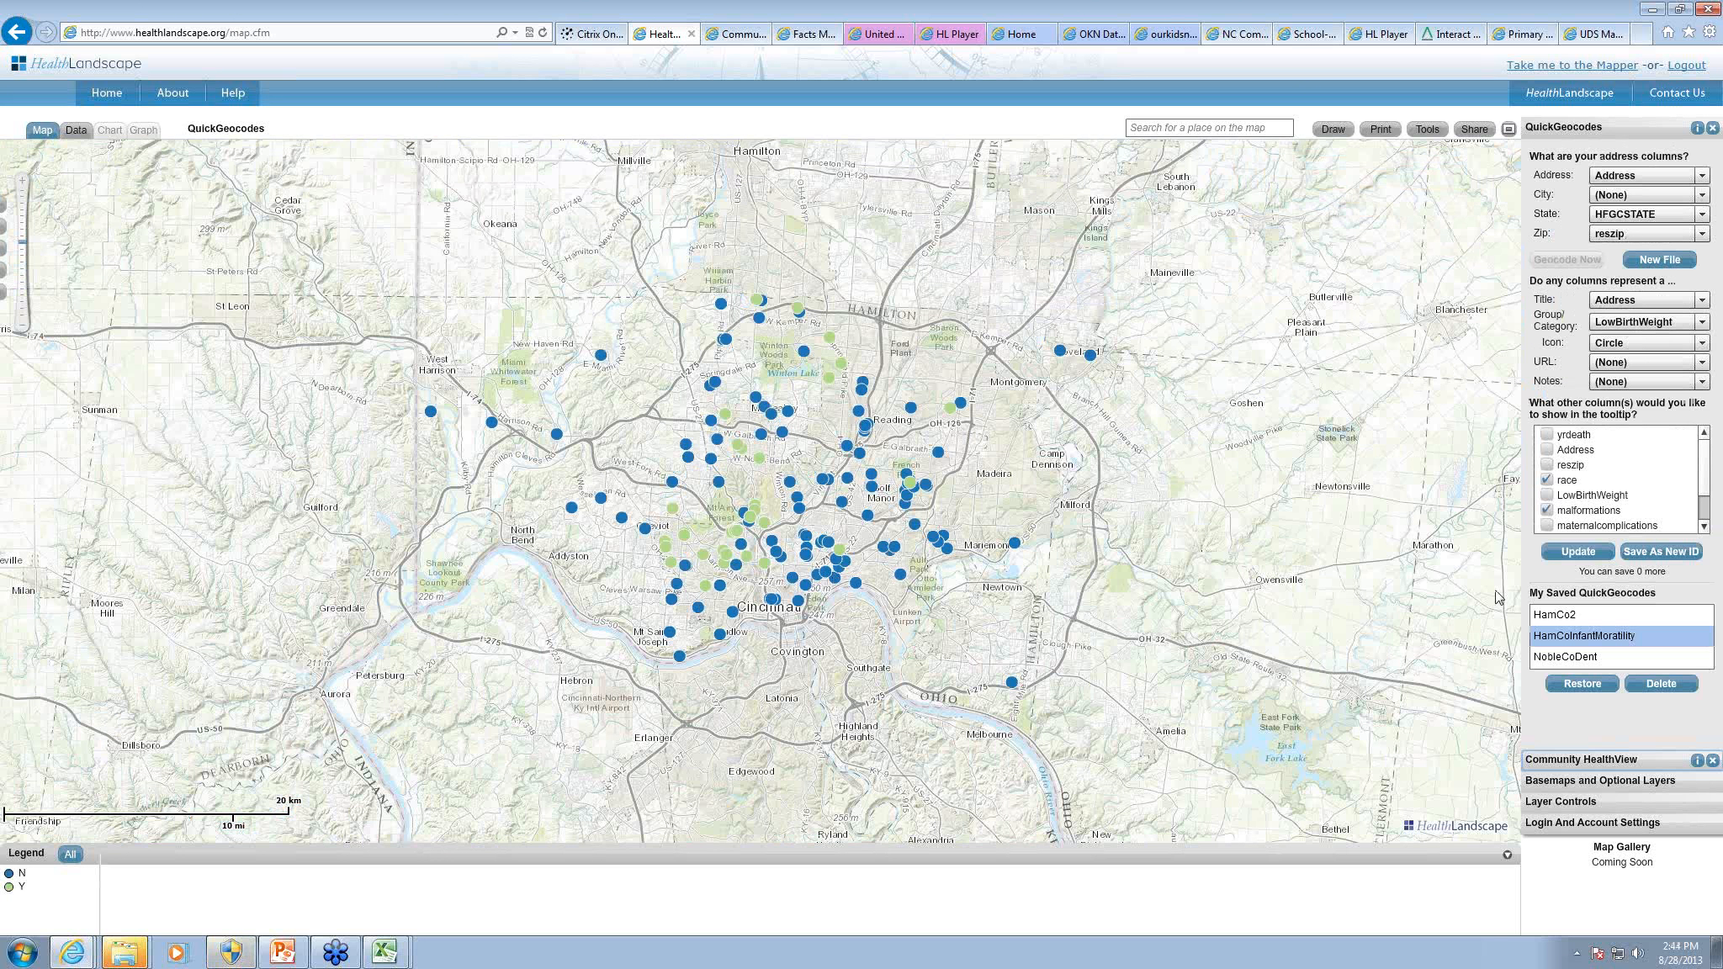
Step: Open QuickThemes and restore the saved povery_okkyin theme on the map
click(1430, 130)
click(1390, 262)
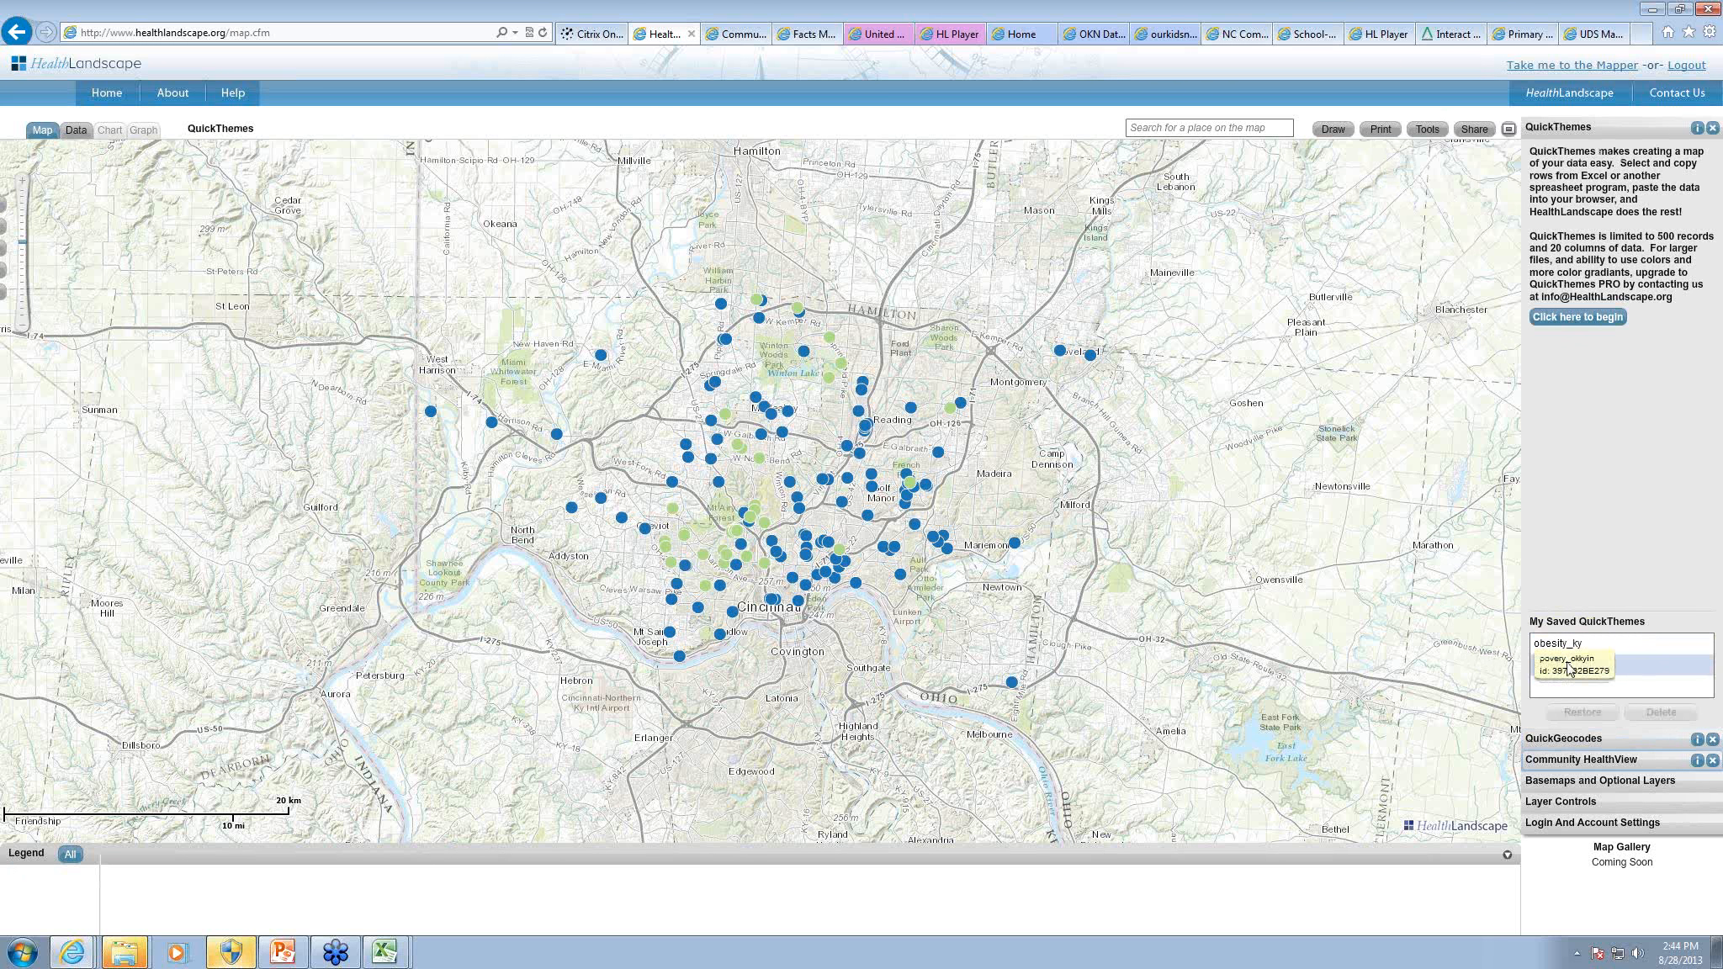
click(1572, 667)
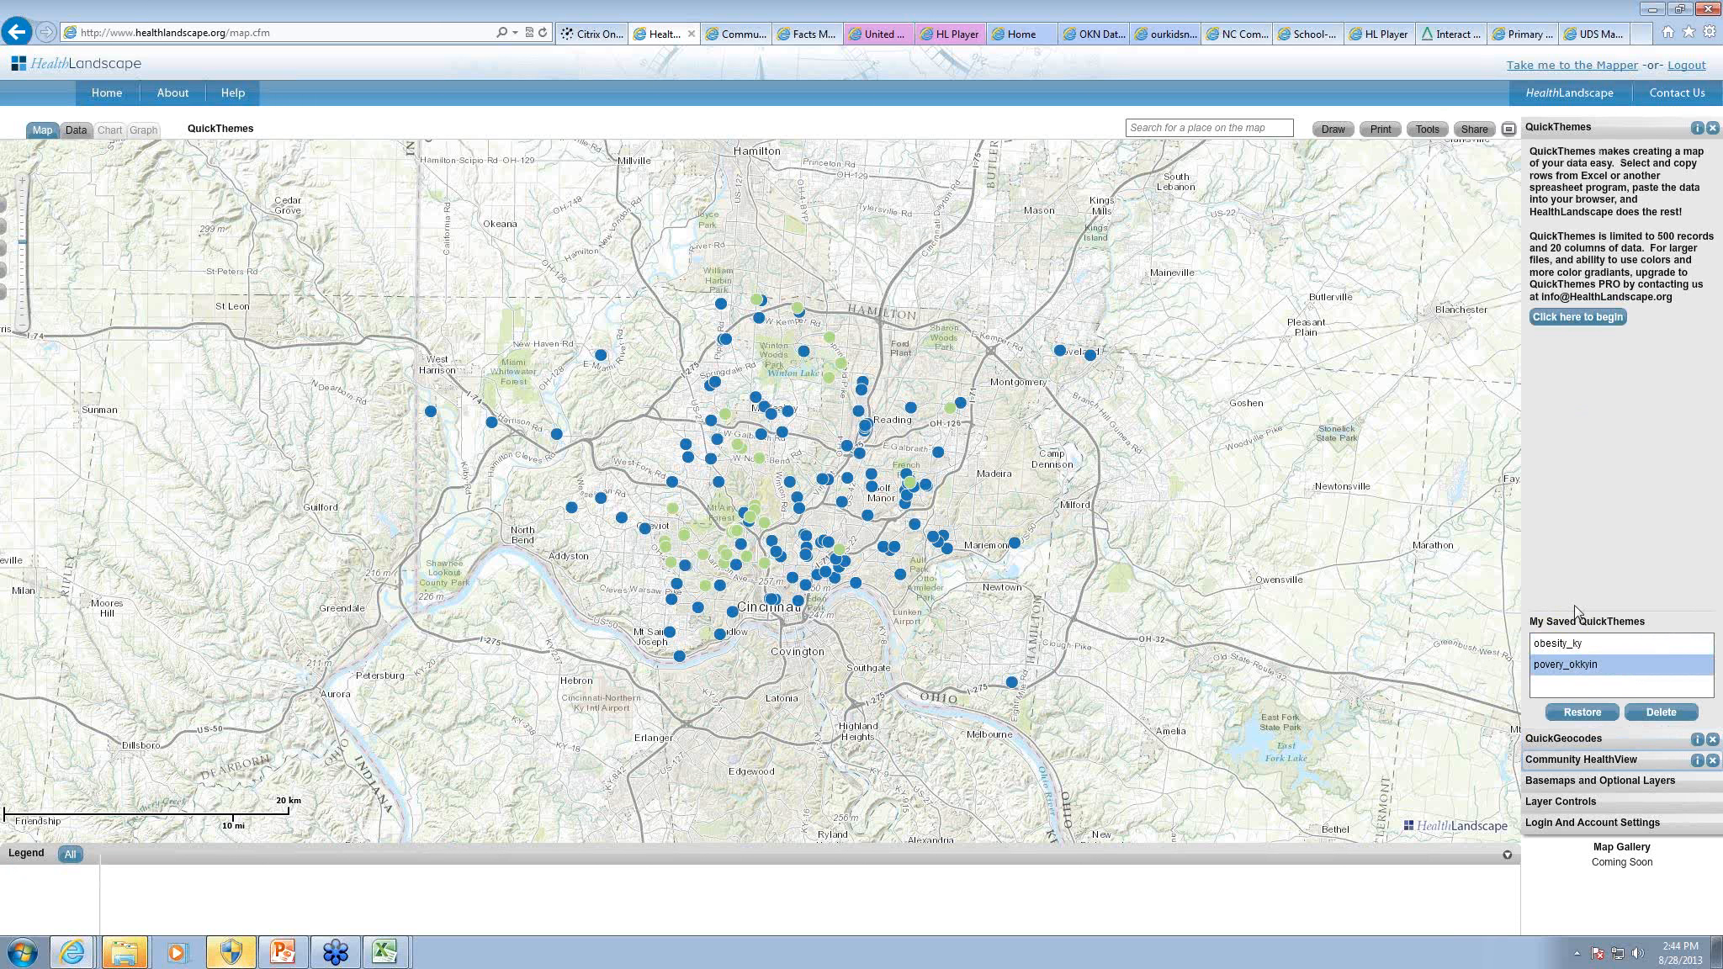
click(1582, 712)
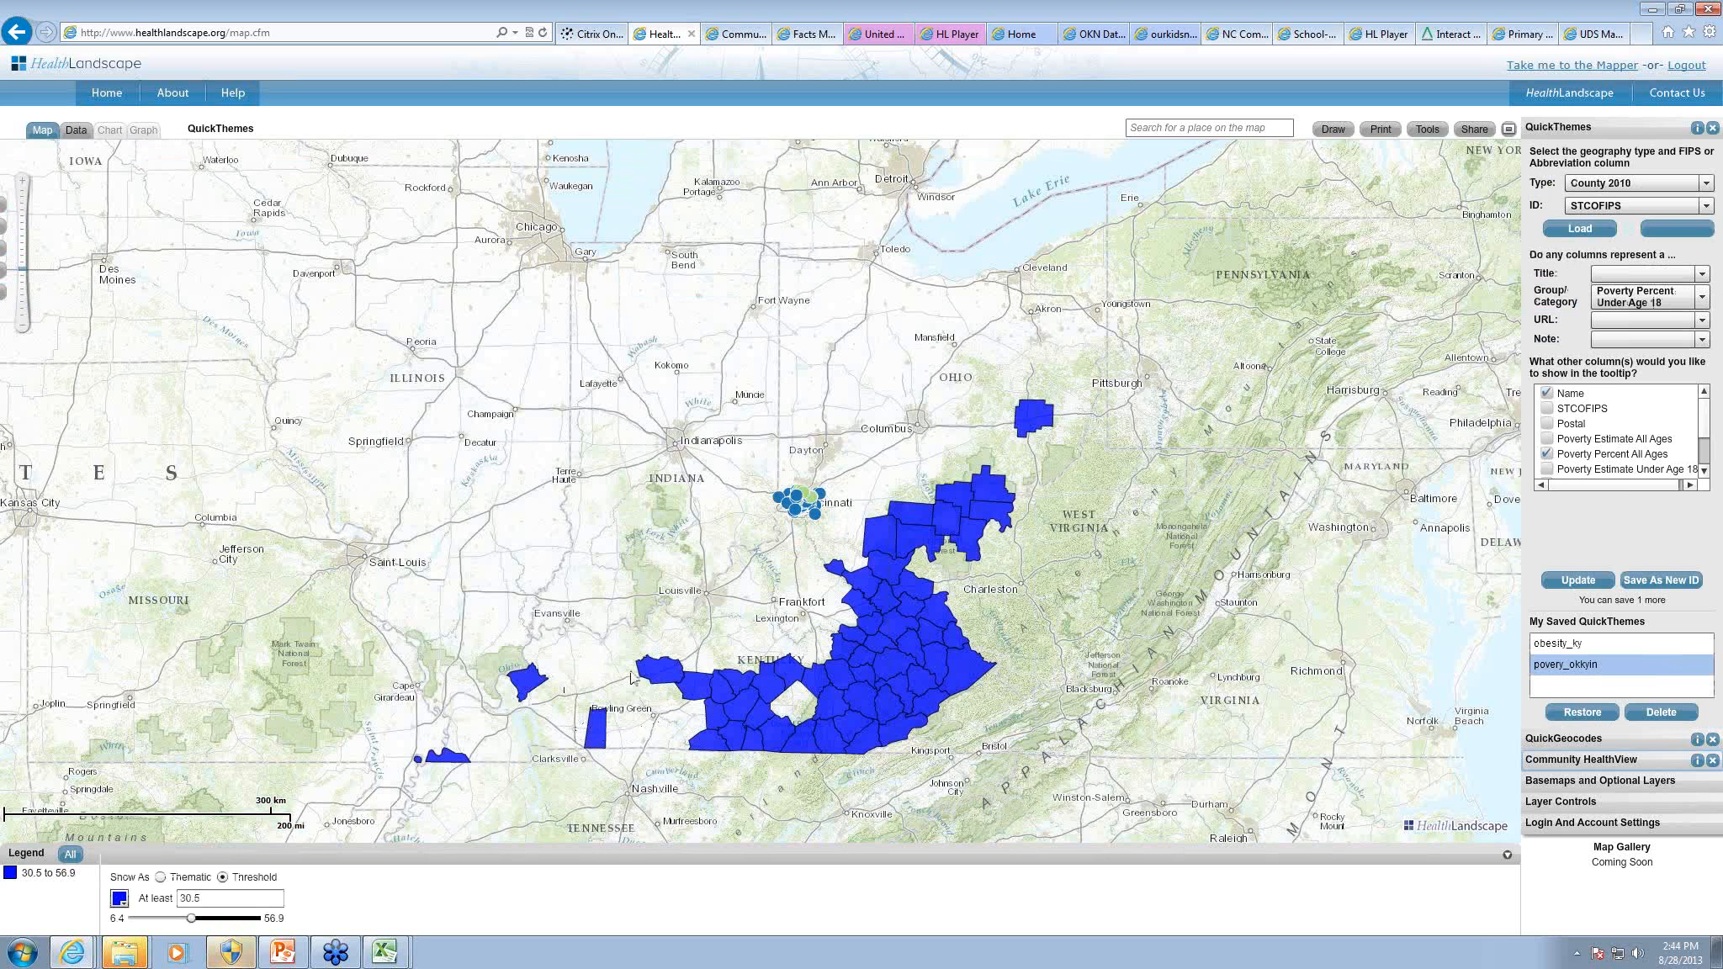
mouse_move(860, 658)
Step: Draw an outline-only rectangle on the map across the southern Ohio and northeastern Kentucky counties
click(1332, 129)
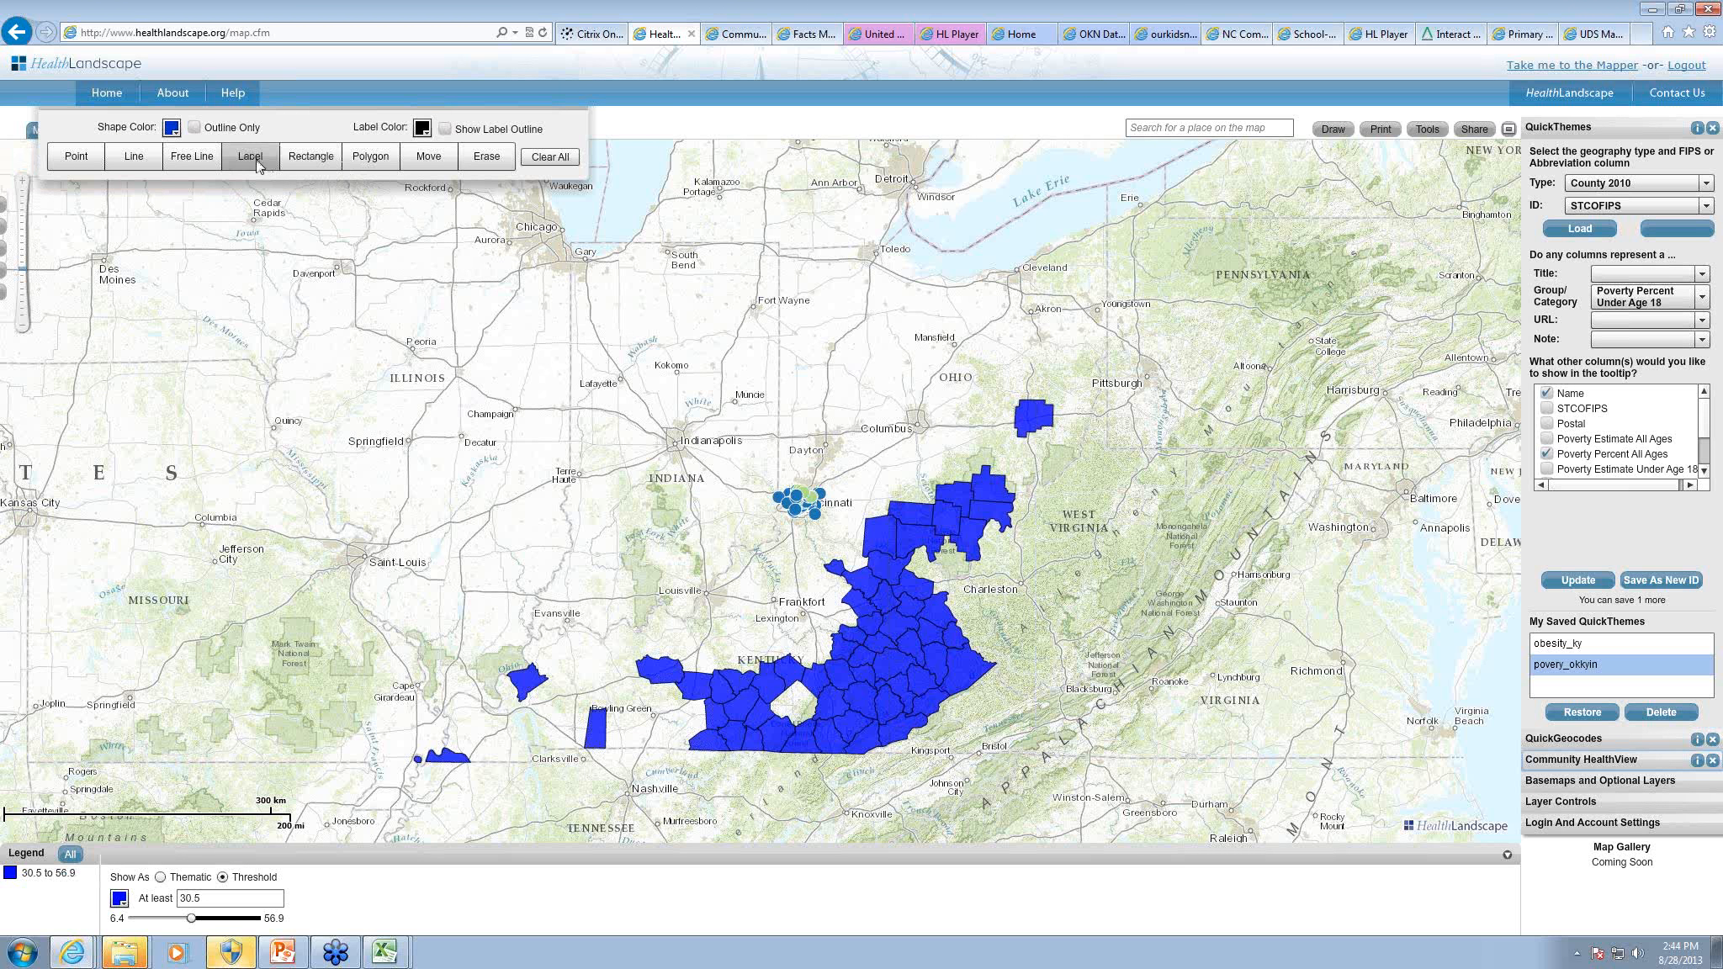
click(196, 127)
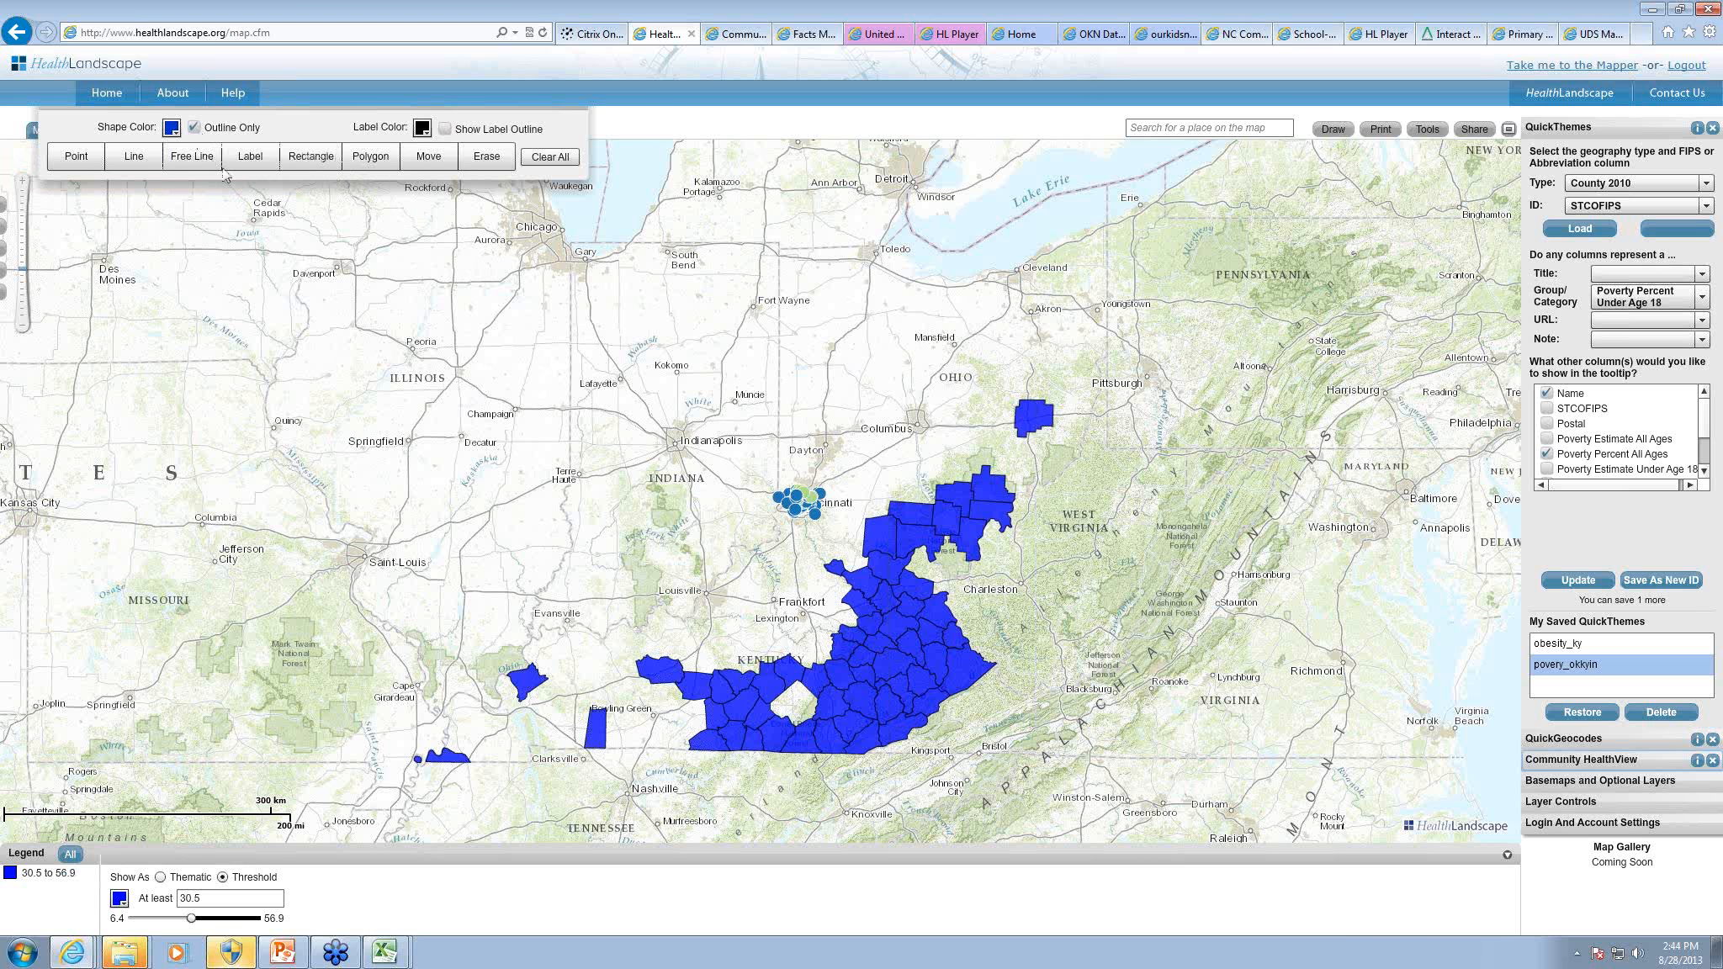
click(368, 160)
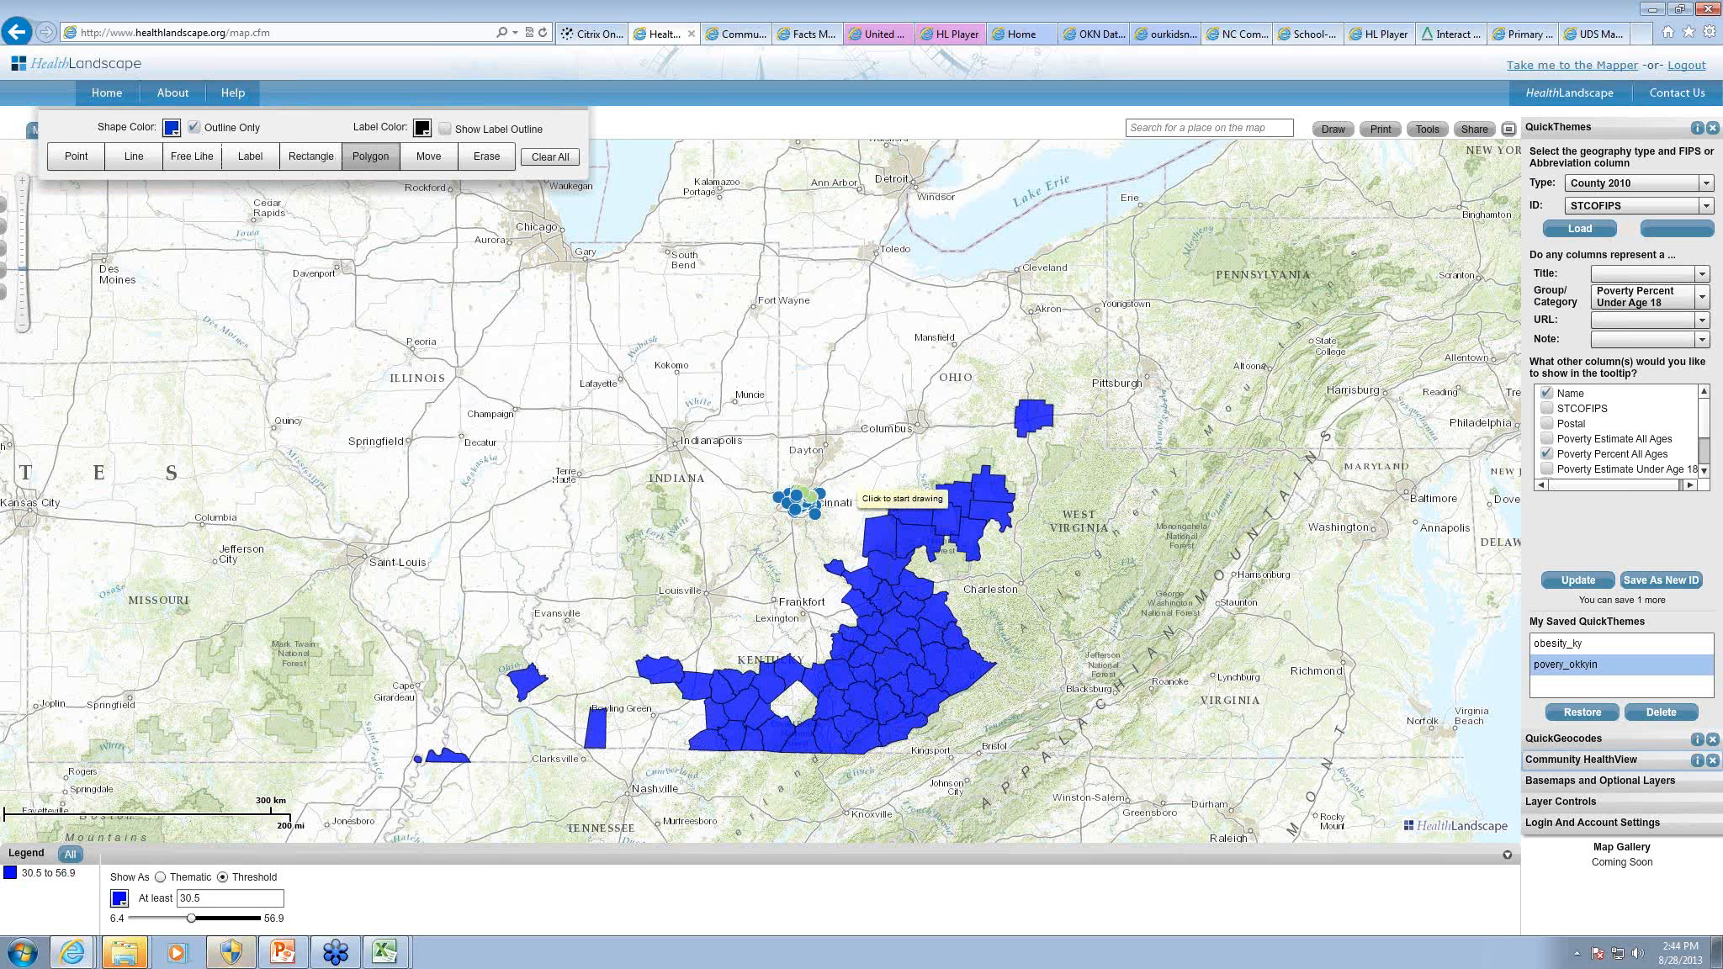
drag(858, 530, 896, 569)
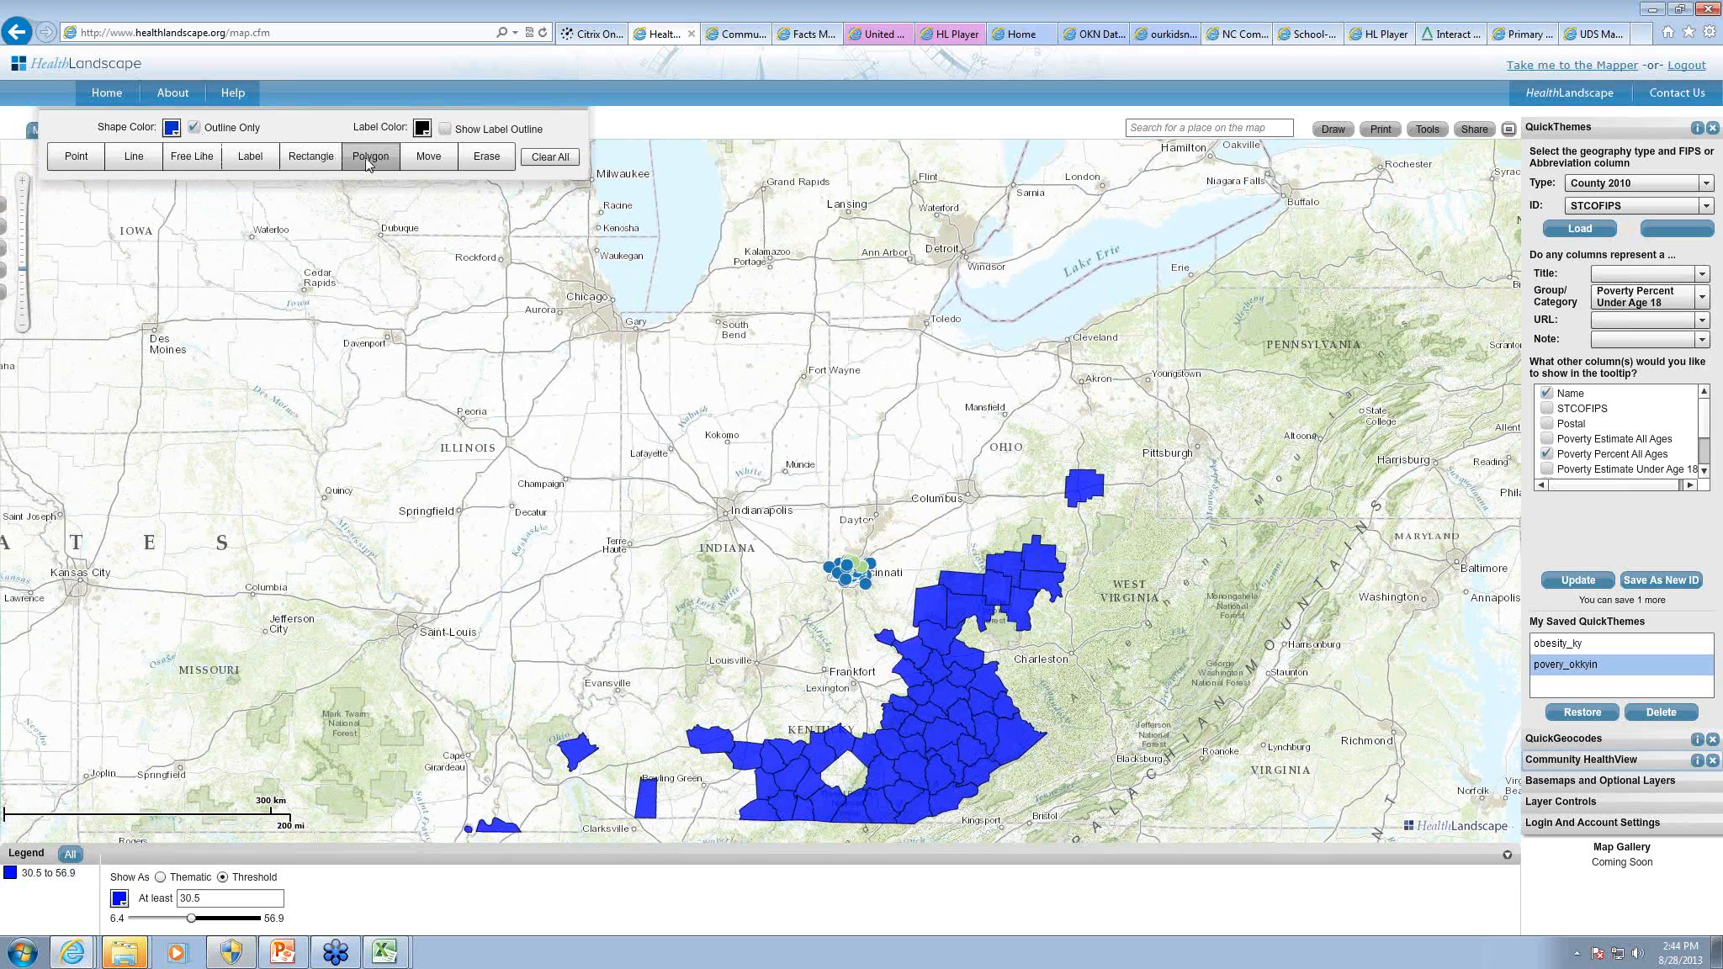
click(312, 158)
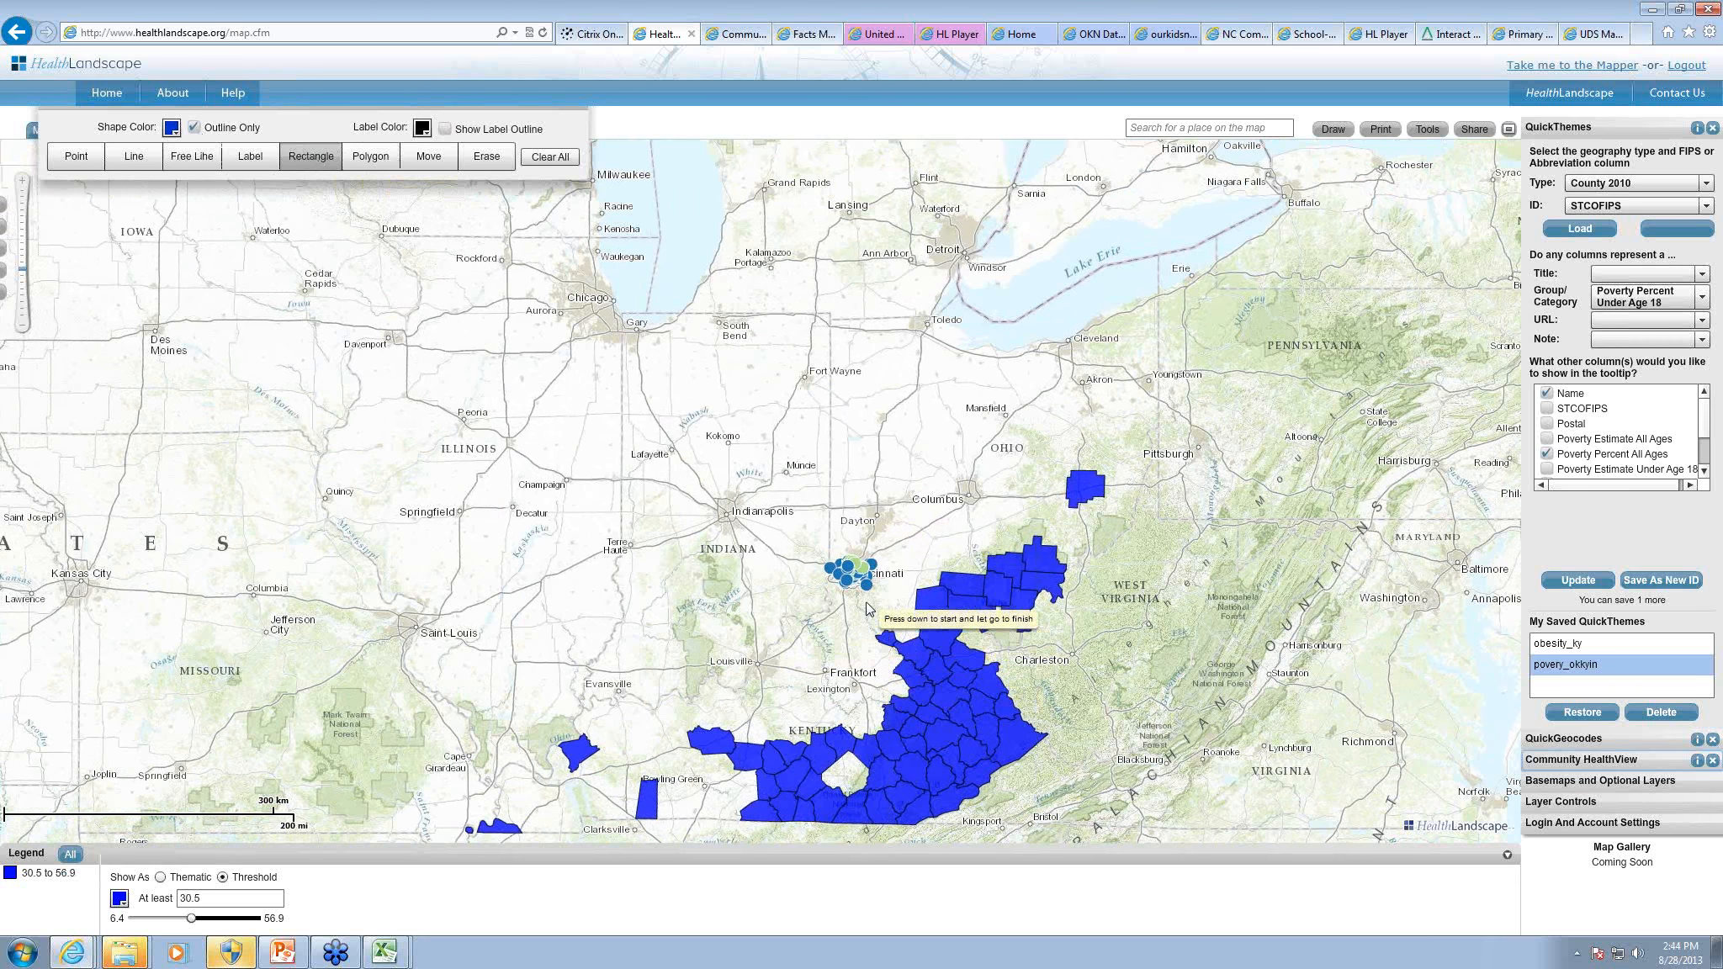
mouse_move(875, 585)
mouse_down()
mouse_move(935, 648)
mouse_move(1021, 671)
mouse_up()
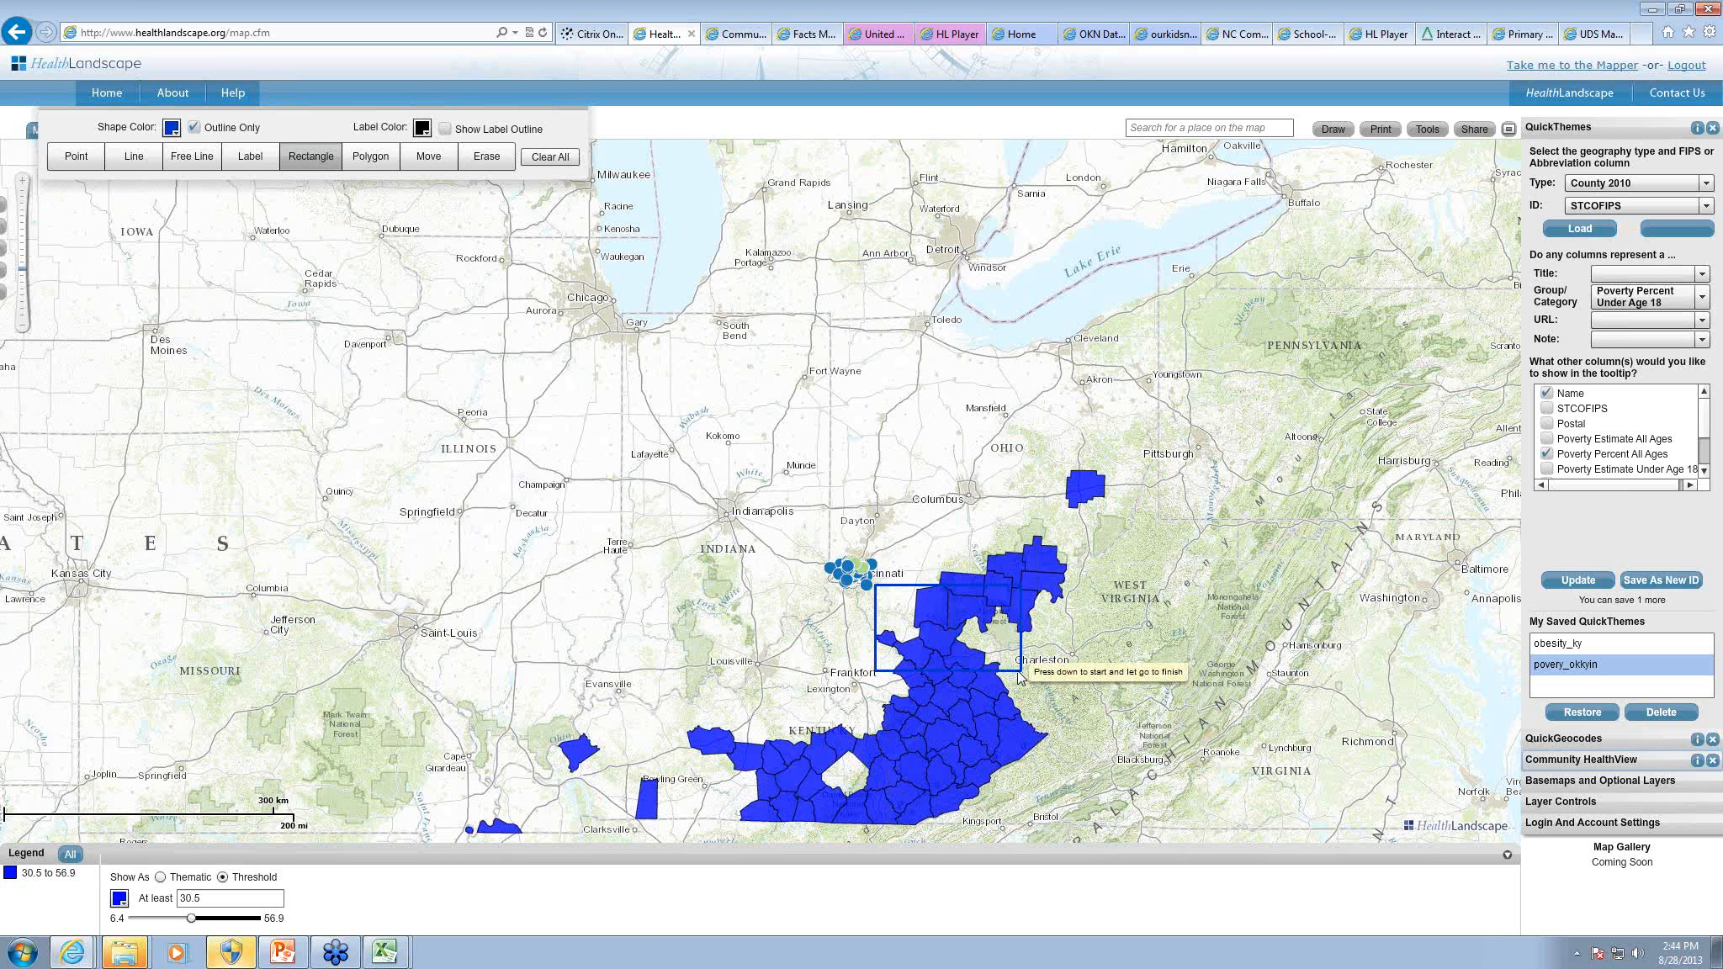
Step: Change the threshold color of the highlighted poverty counties to red
click(120, 900)
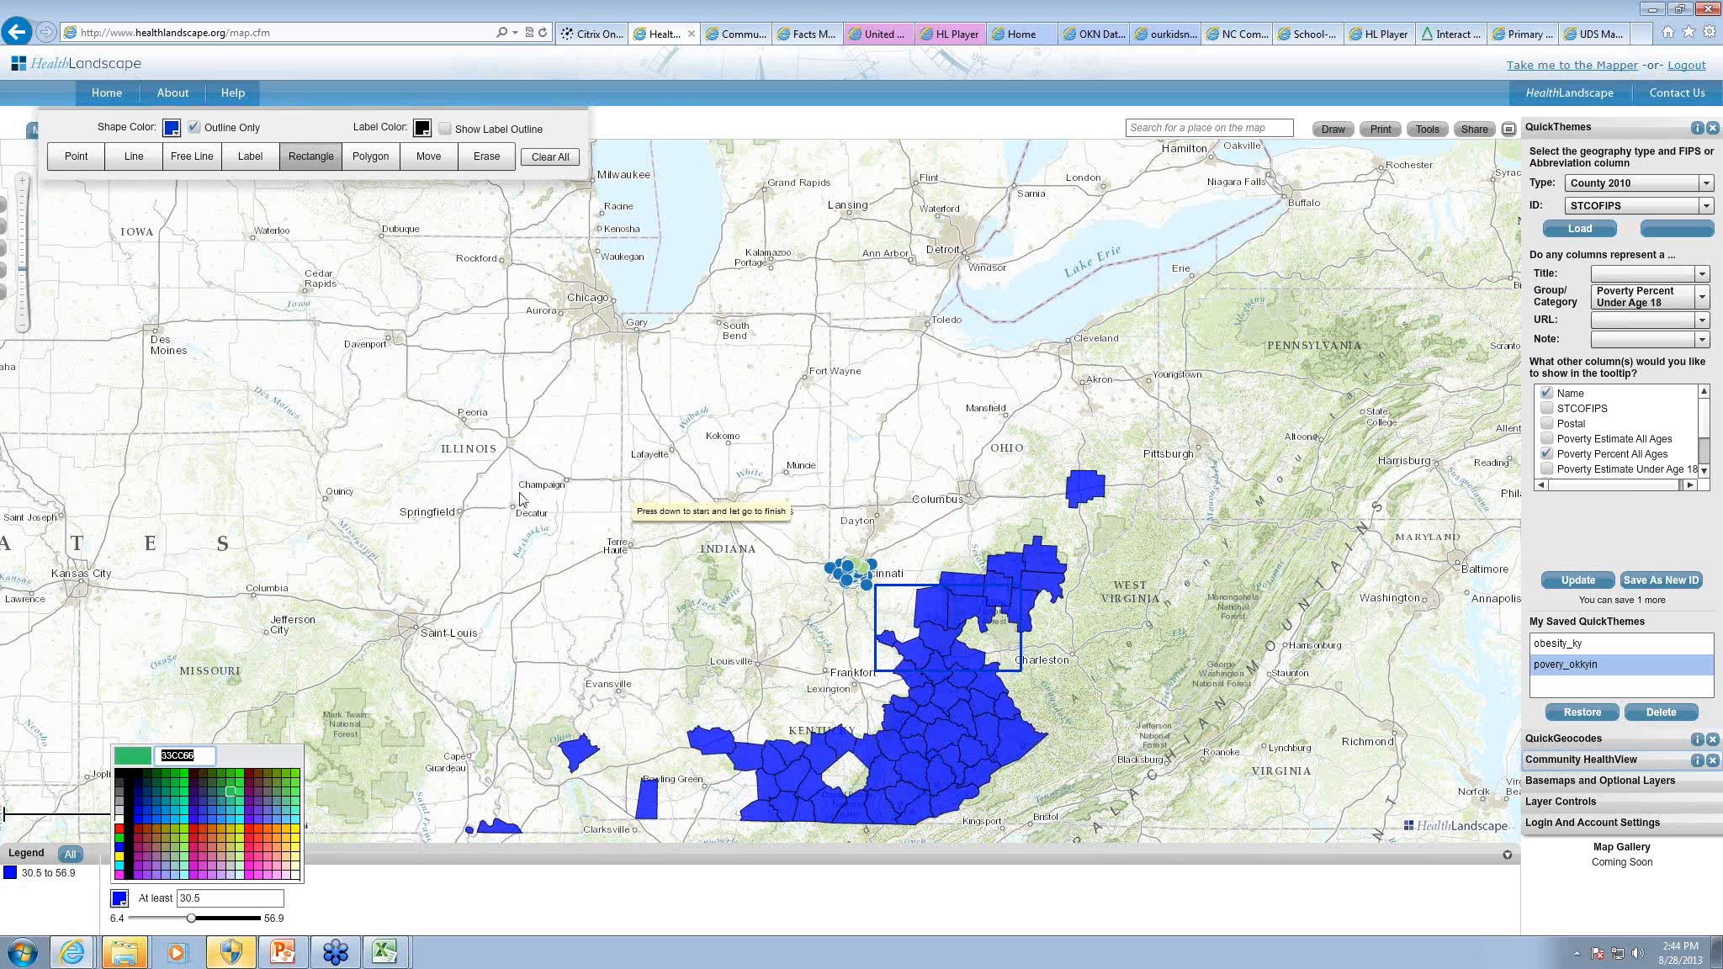
click(120, 829)
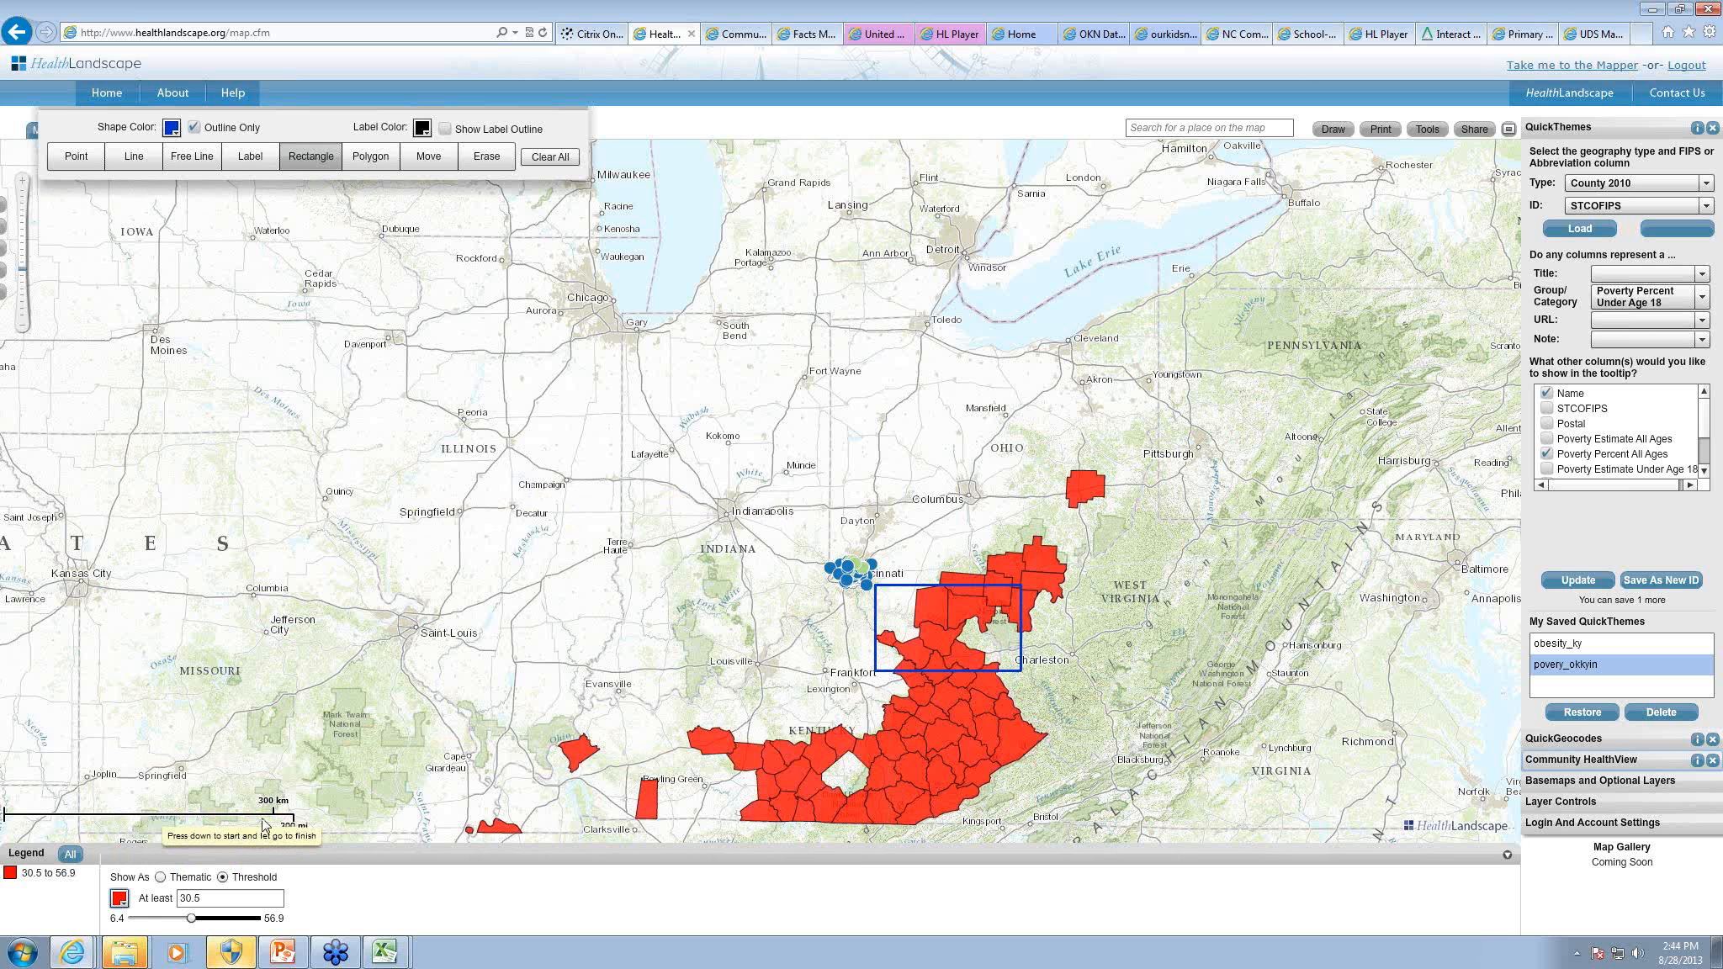
Step: Add an outlined text label reading Important Area just above the drawn rectangle
click(252, 160)
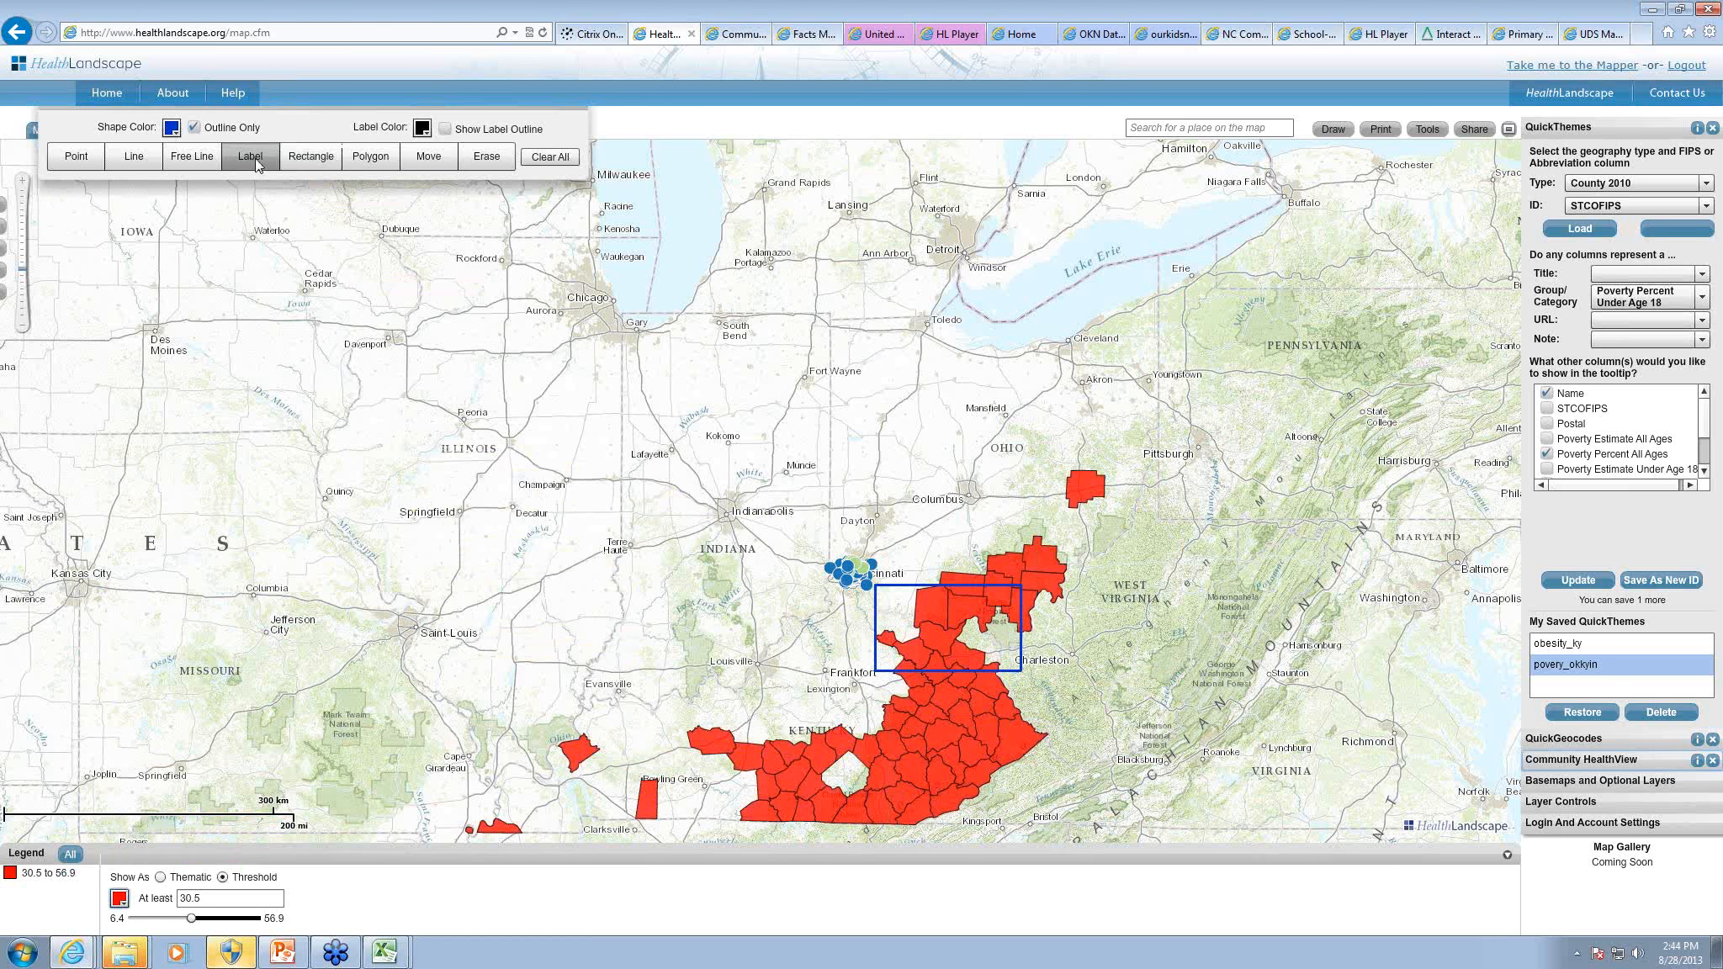
click(445, 129)
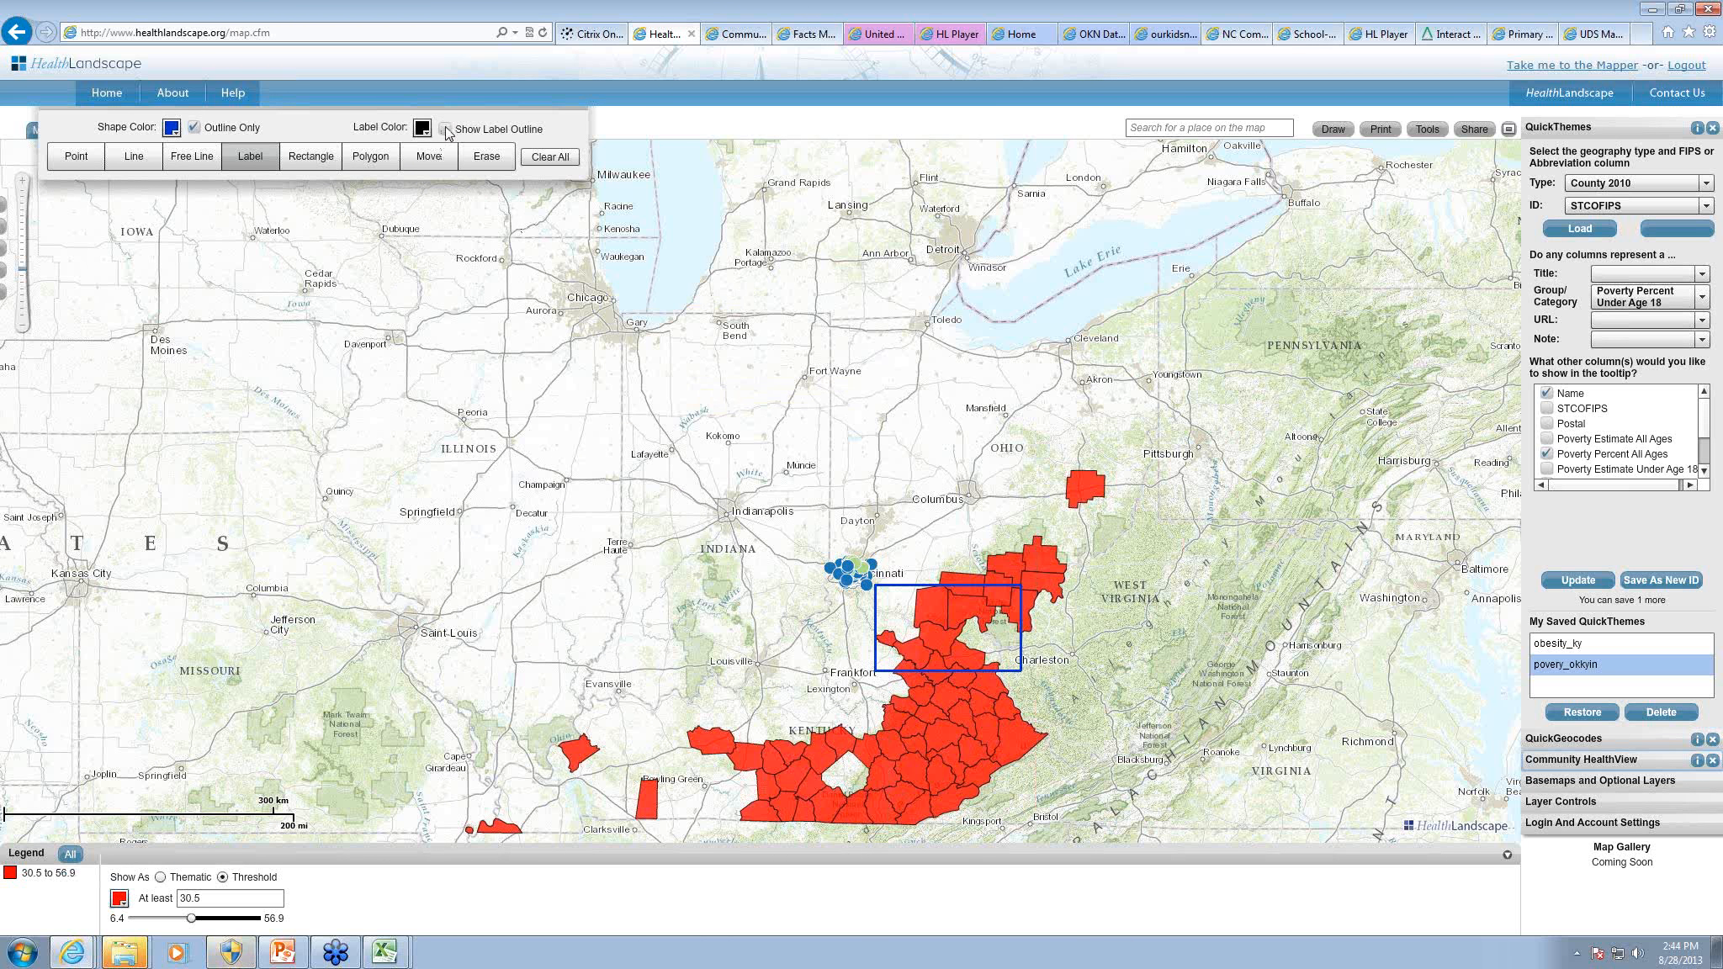
click(926, 555)
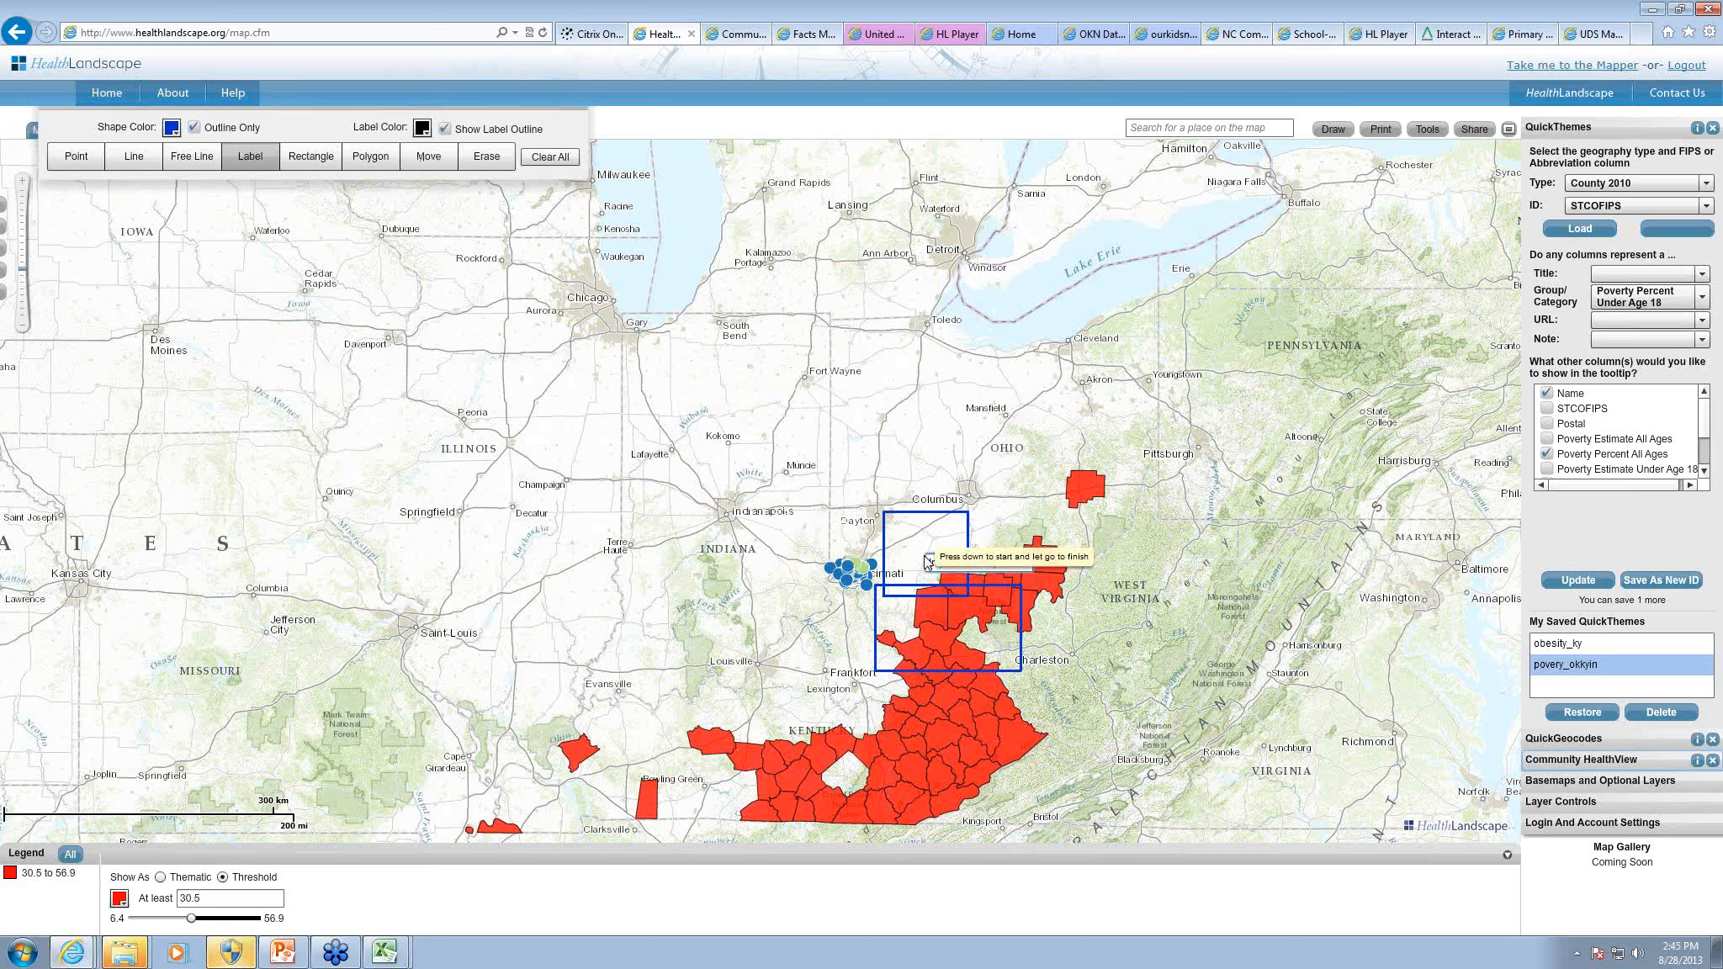
click(928, 562)
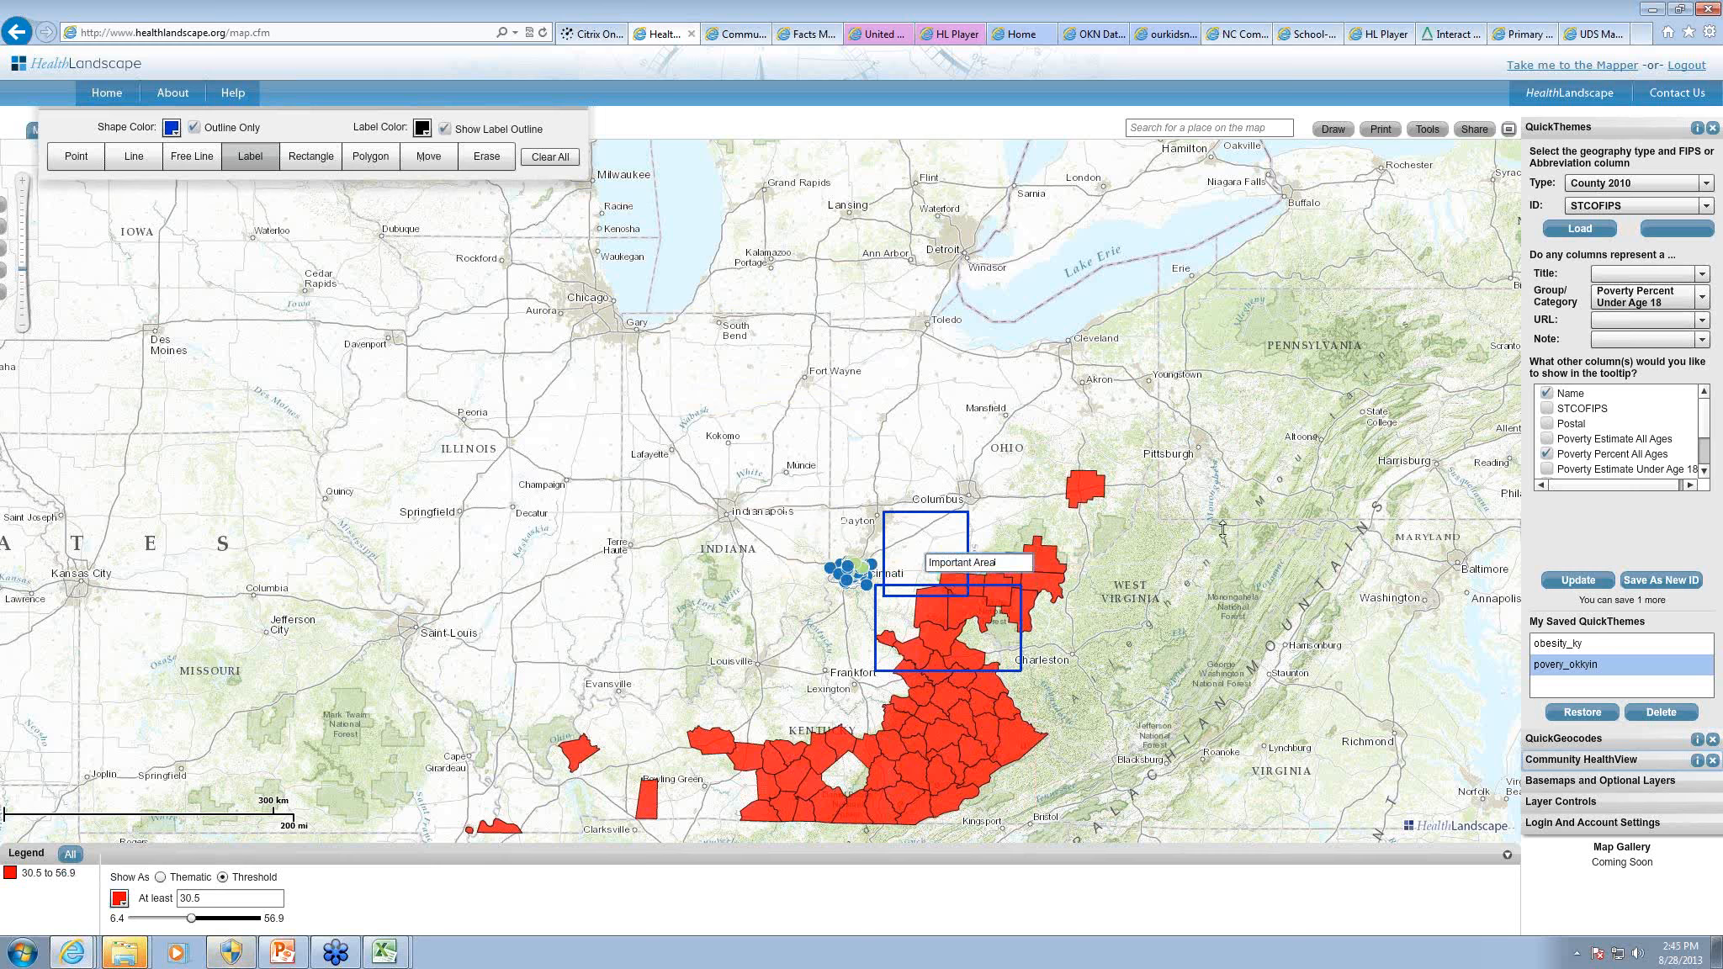
Step: Erase the extra square south of Columbus and move the Important Area label closer to the remaining rectangle
click(476, 161)
click(914, 520)
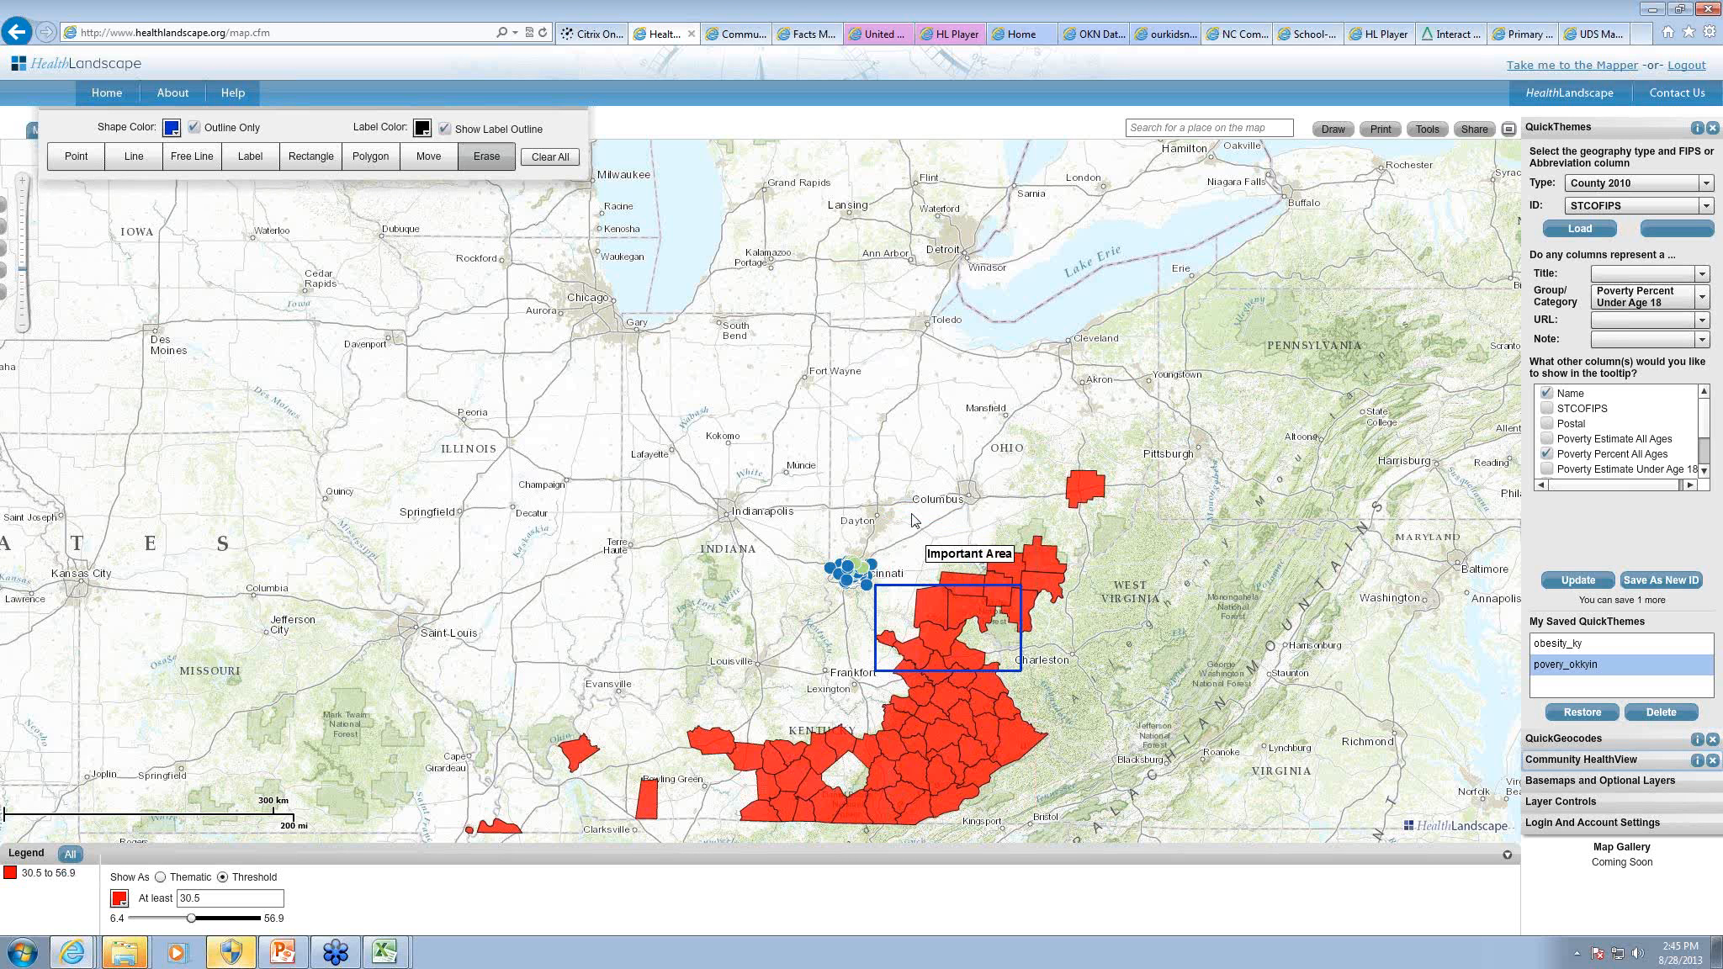
click(428, 157)
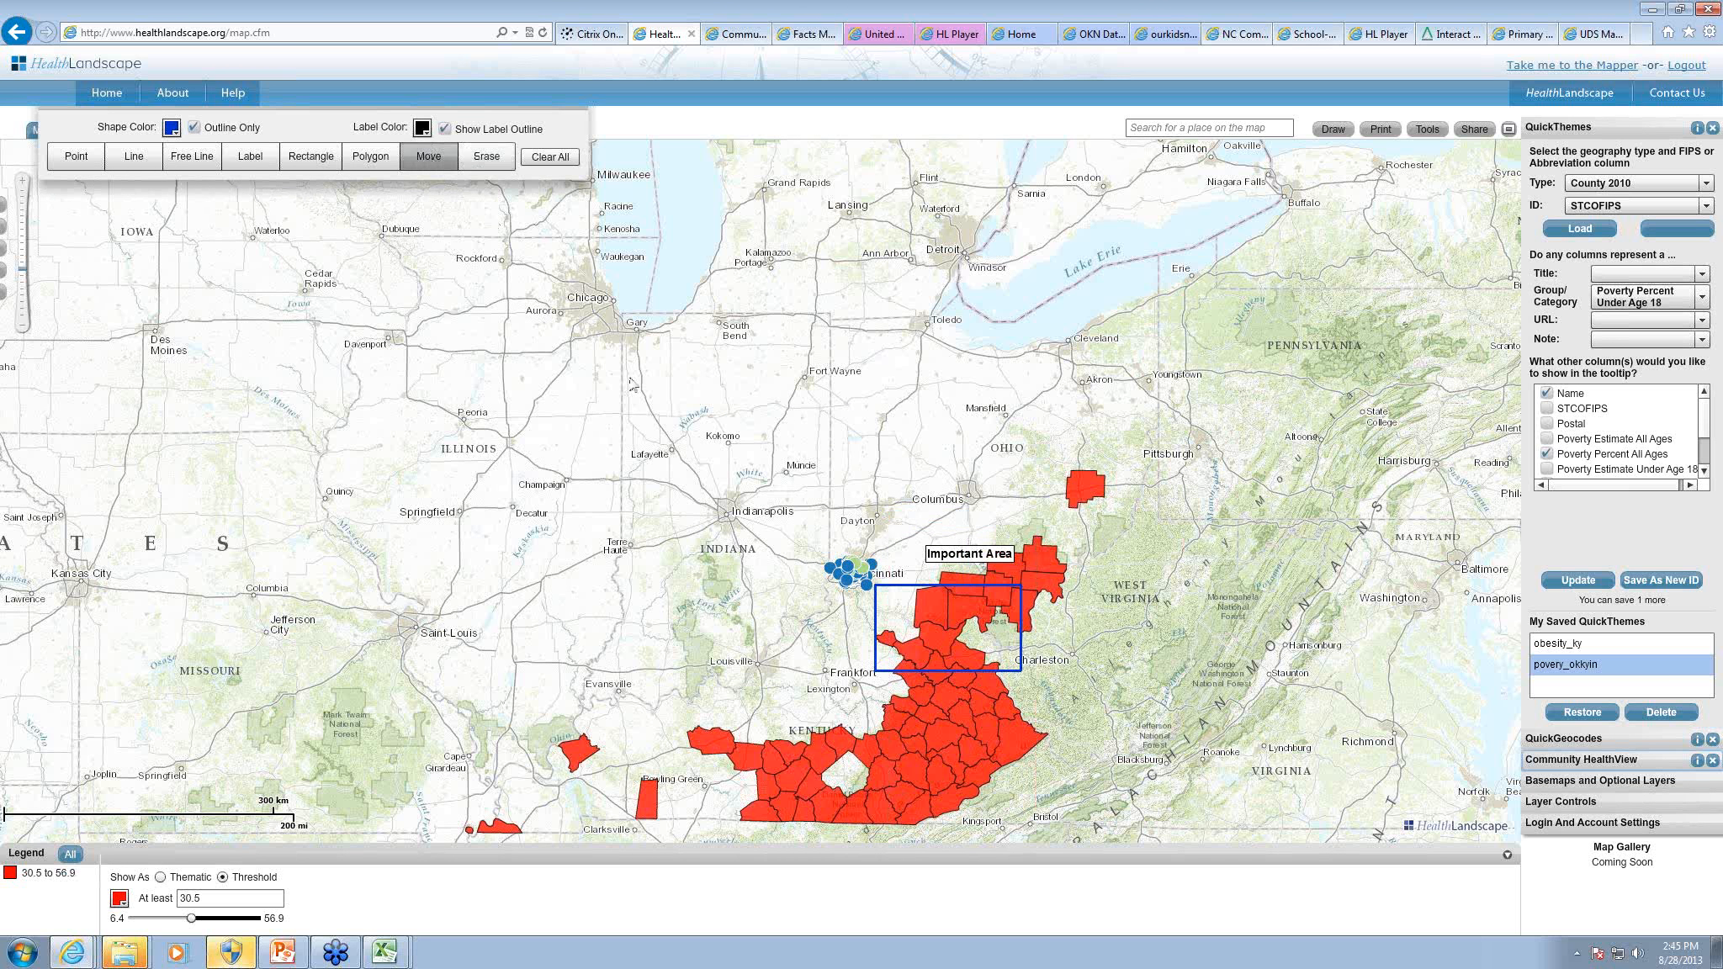
drag(963, 560, 944, 571)
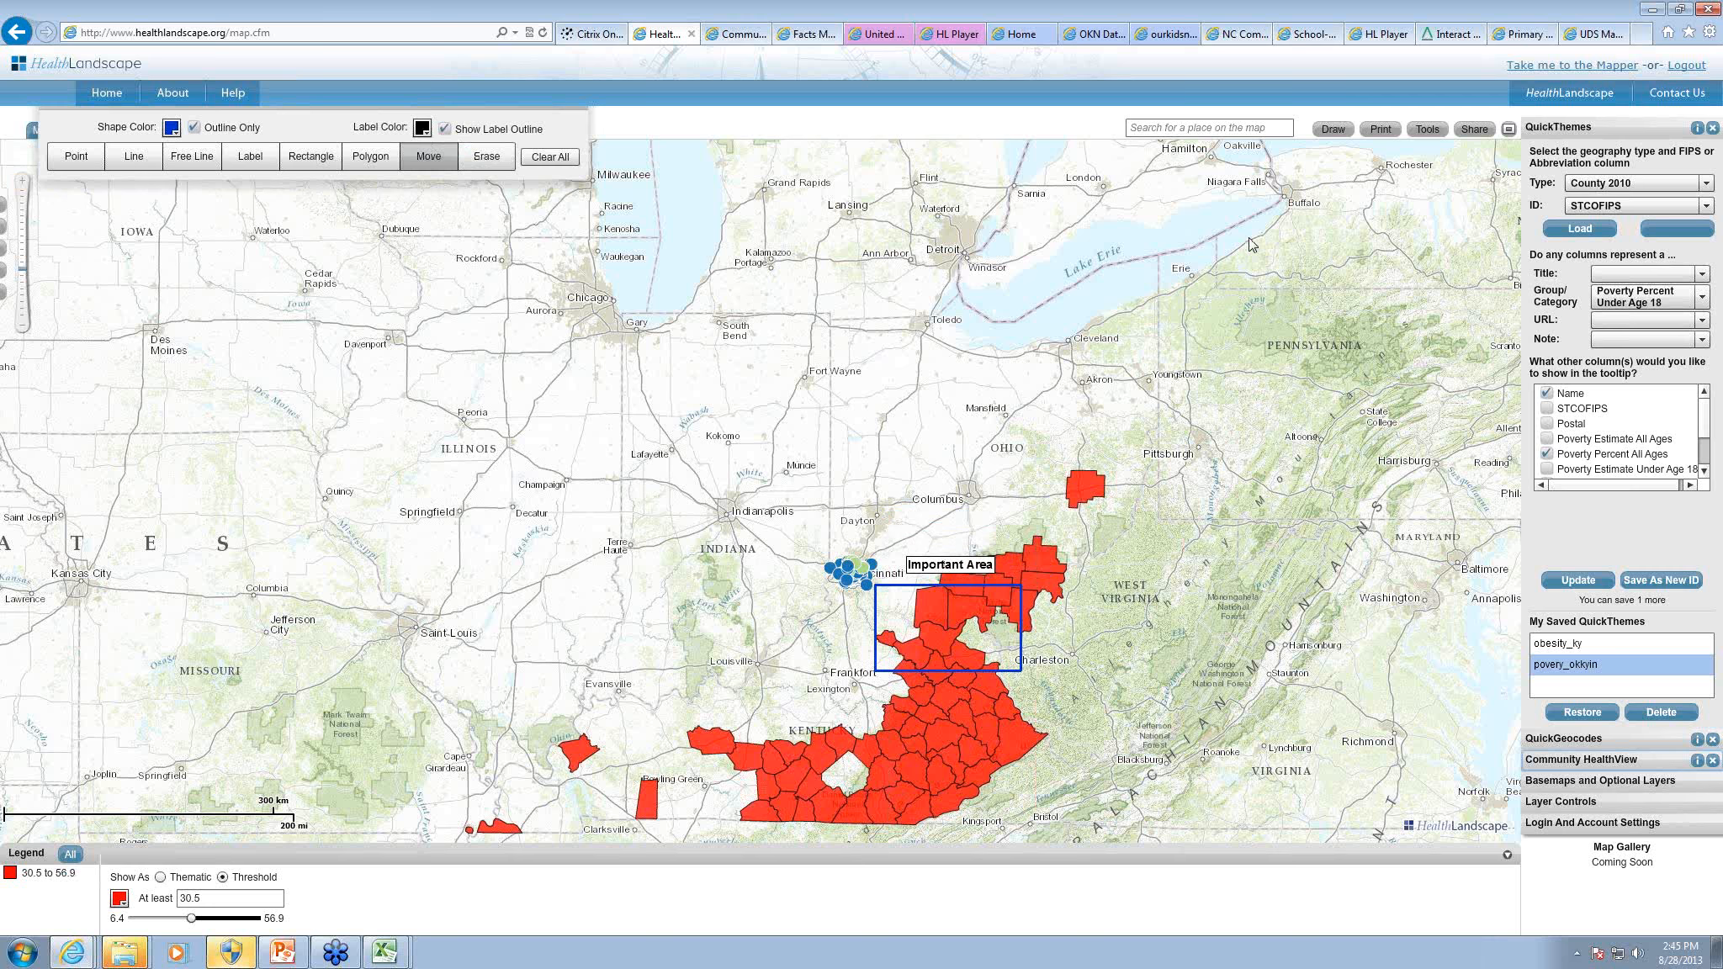
Step: Preview a map export cropped around the labeled rectangle, cancel it, and generate a share link for the map
click(1374, 143)
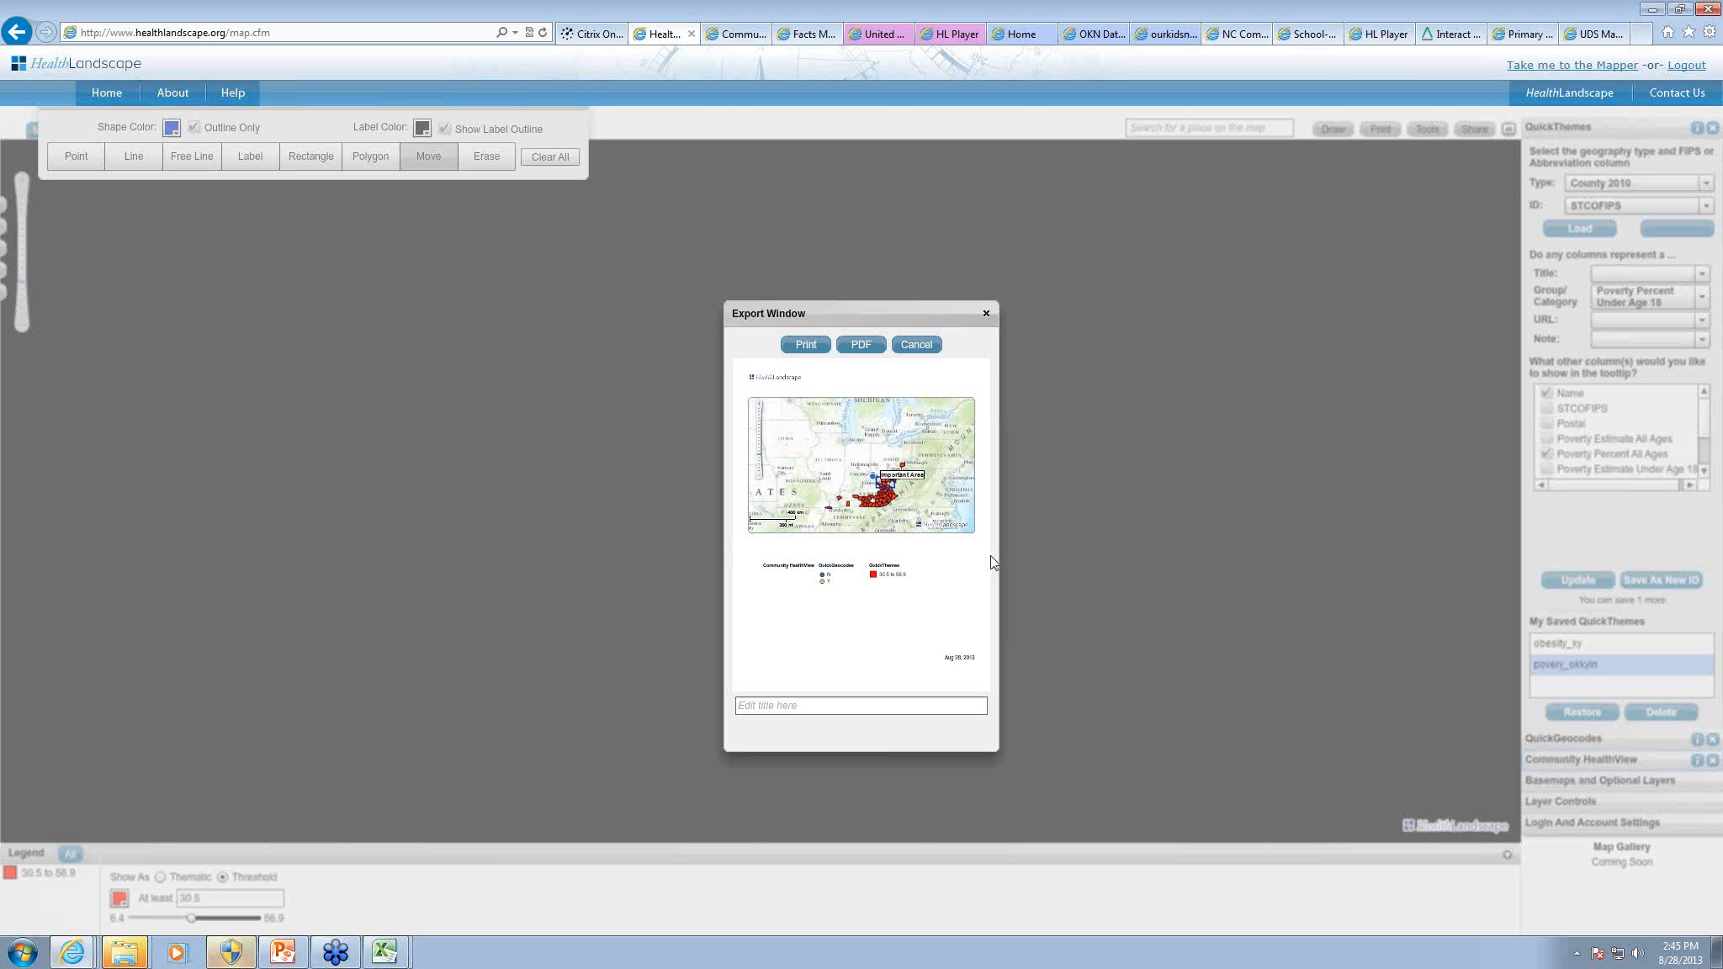
scroll(842, 470, up, 1)
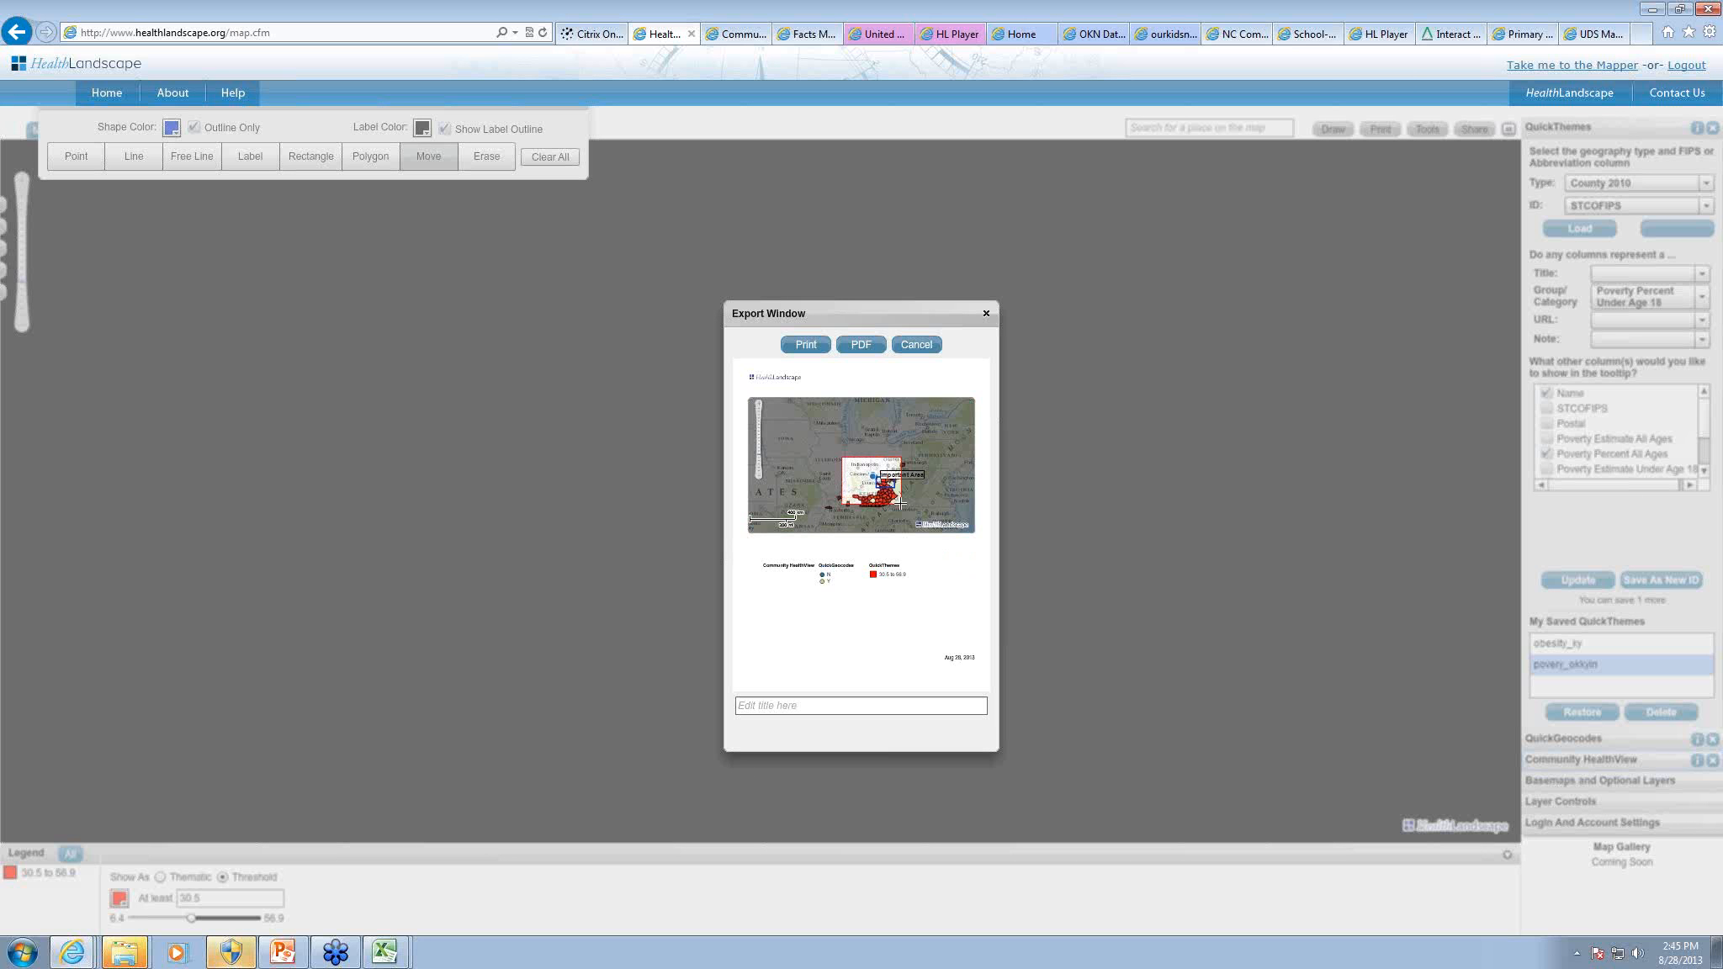
scroll(909, 505, up, 1)
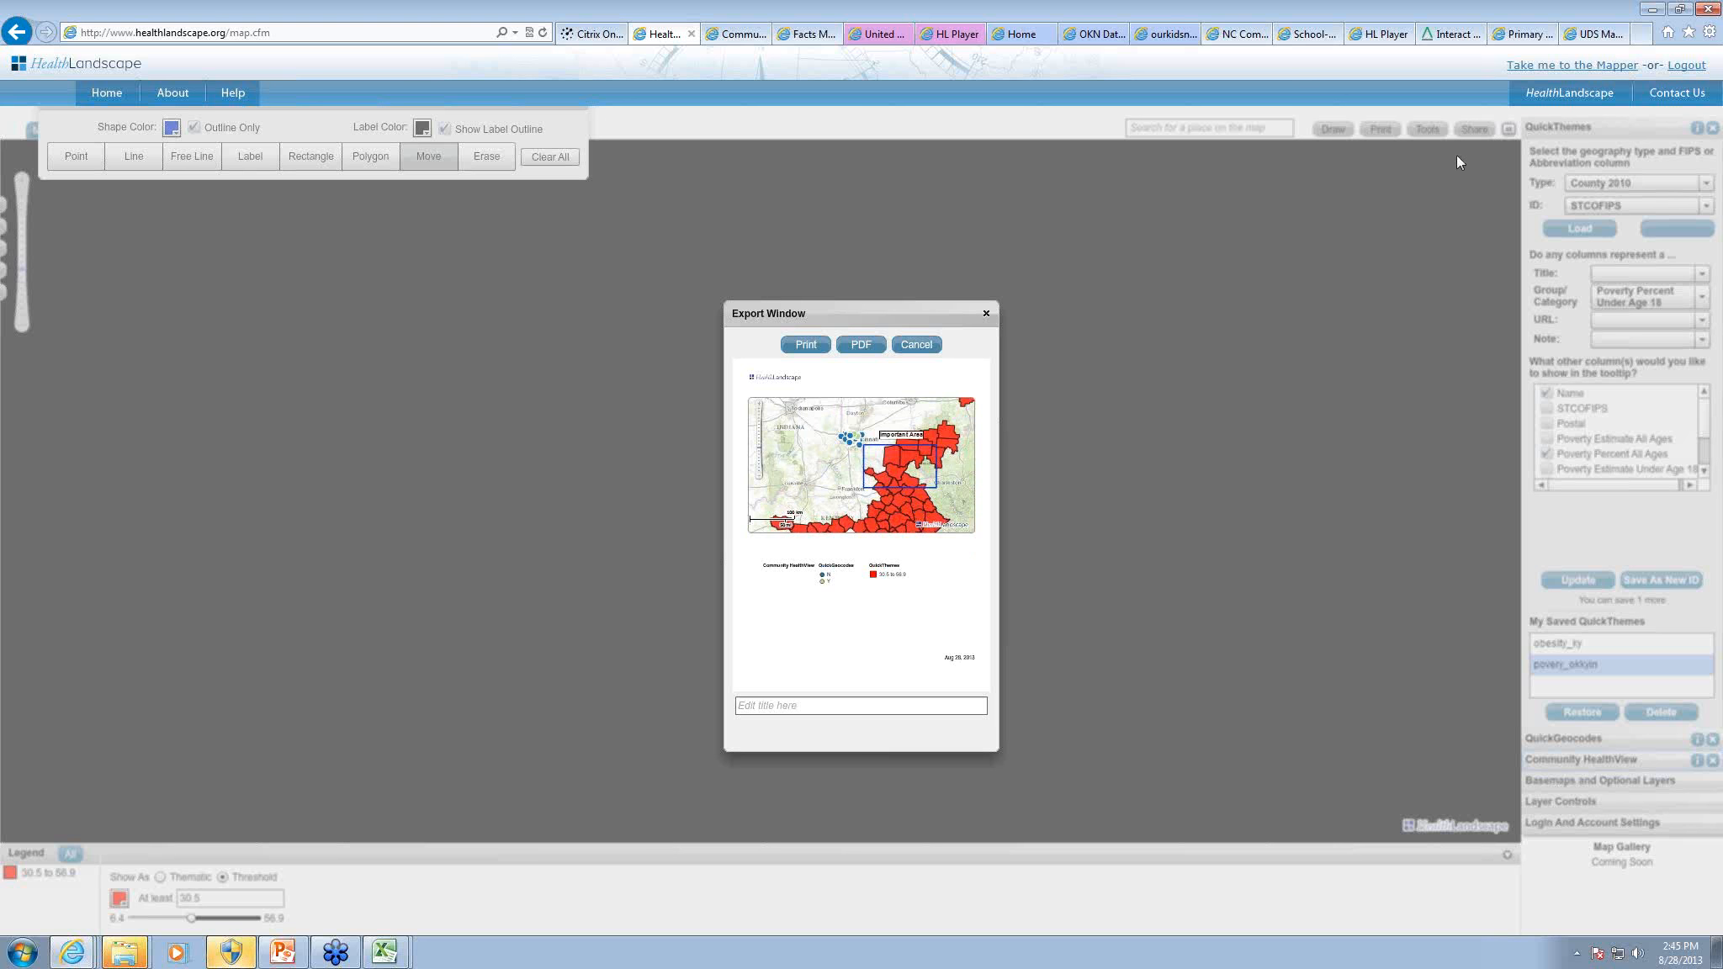
click(913, 345)
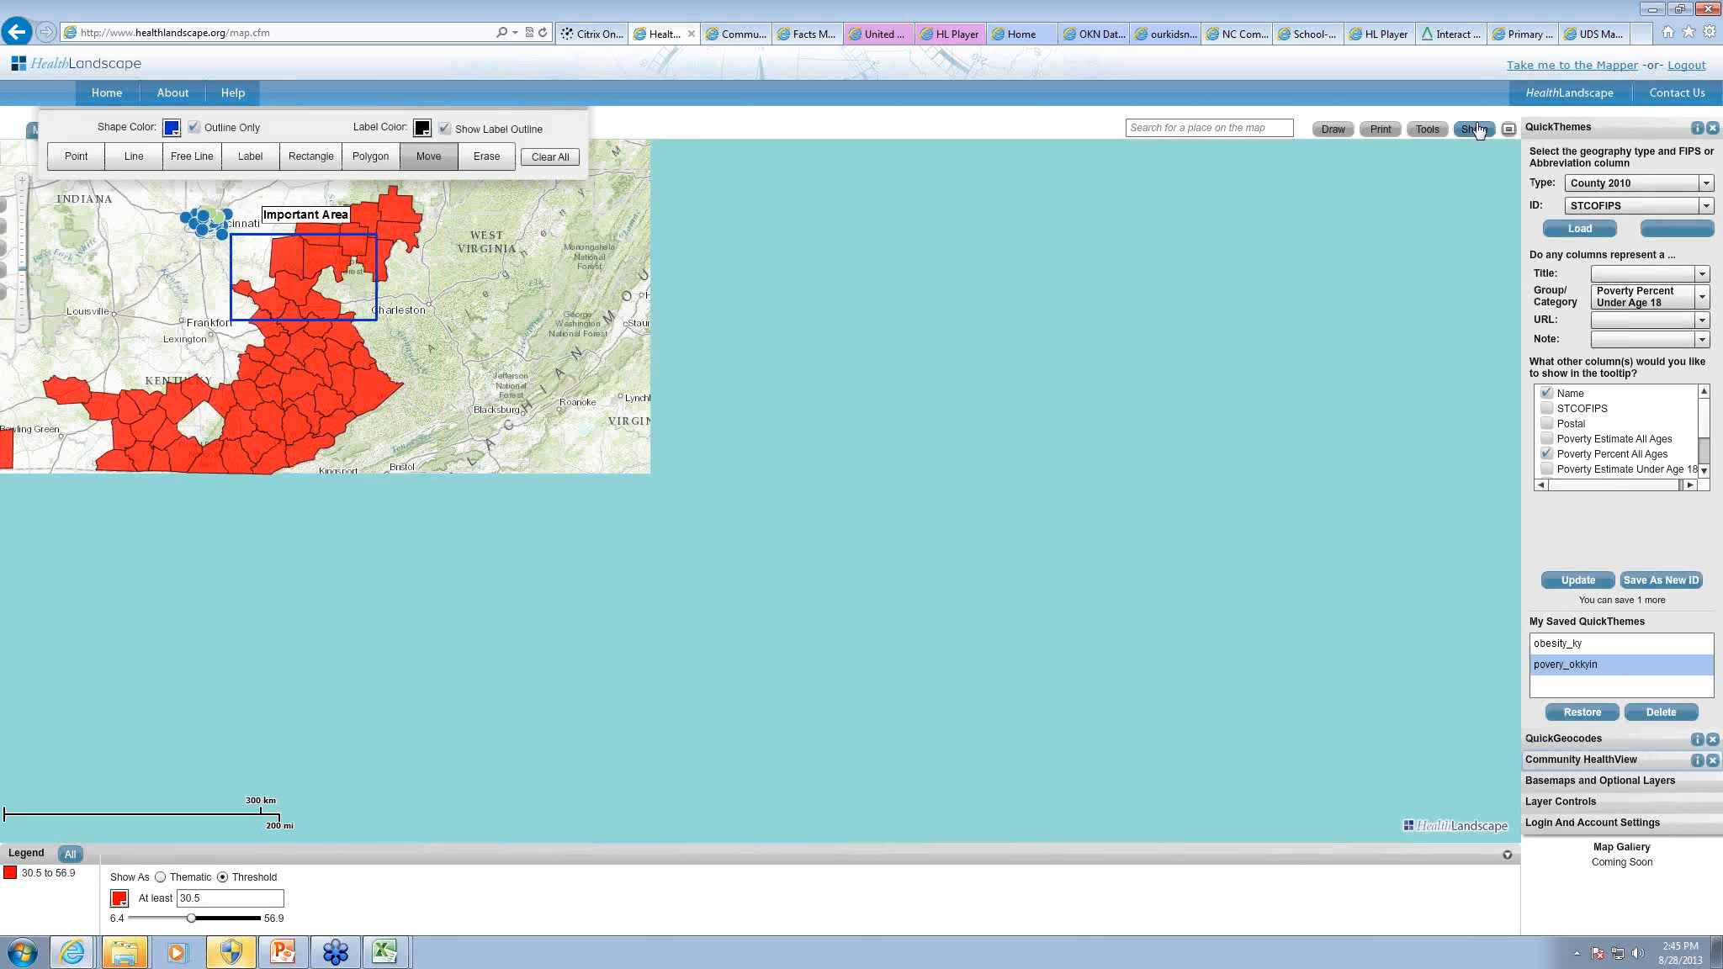
click(1474, 128)
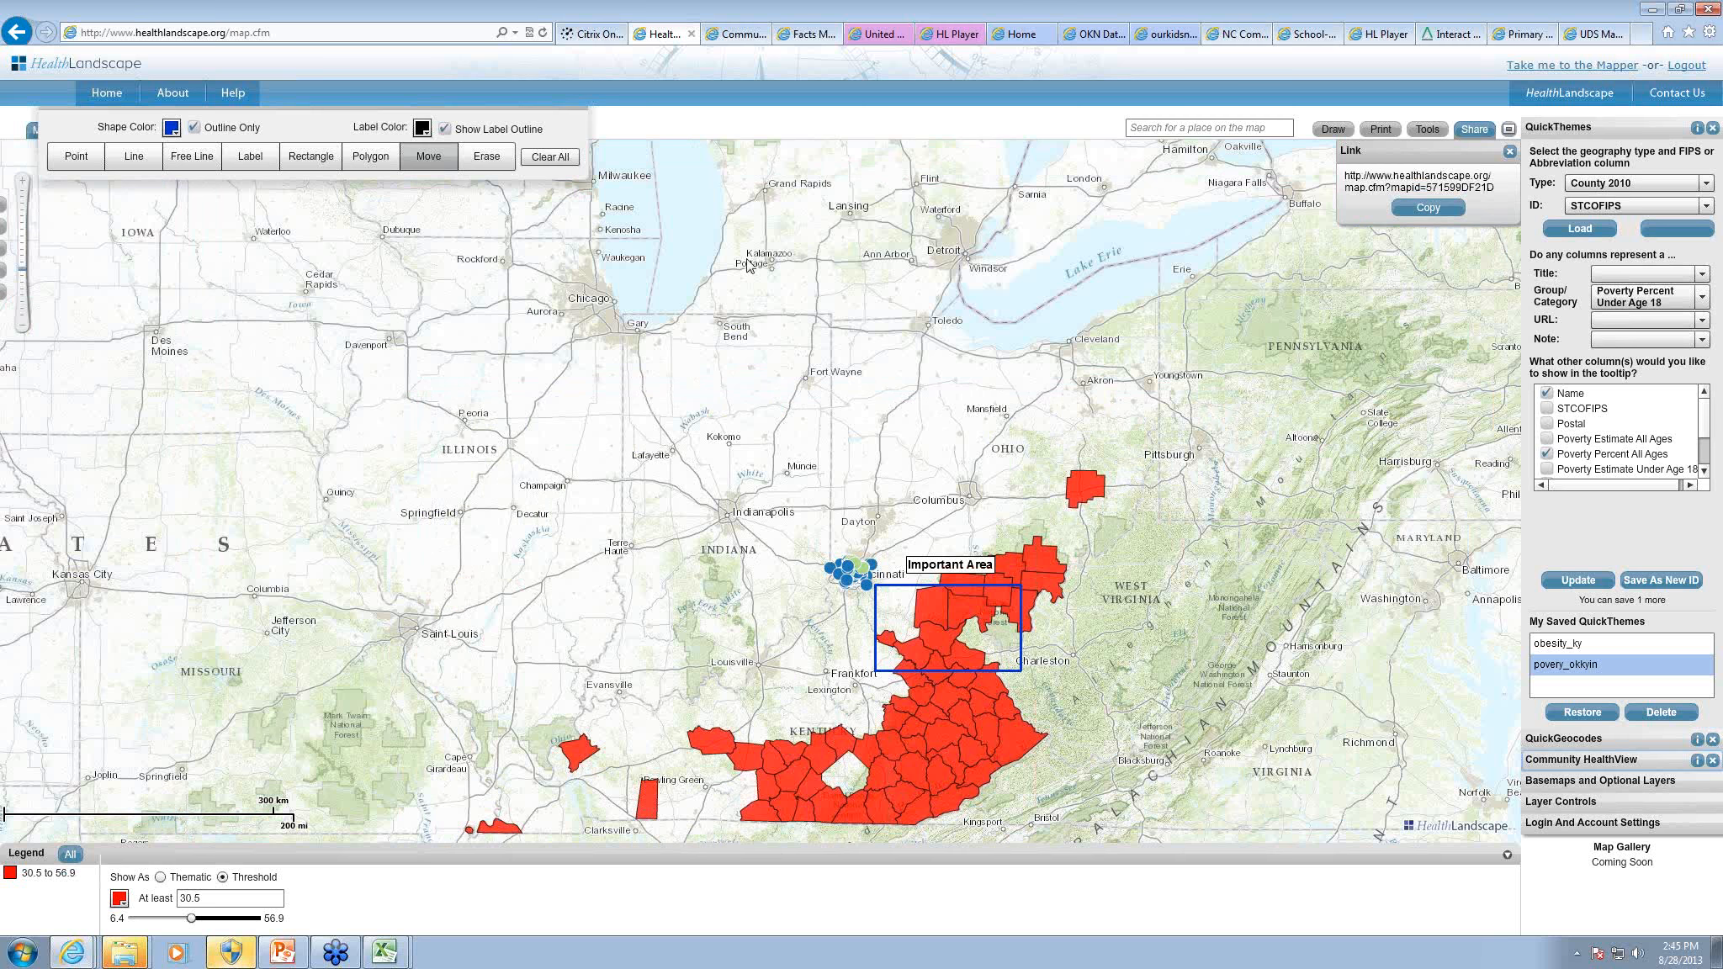
Step: Close the drawing tools and switch to the PowerPoint presentation's Questions, Concerns, & More Information slide
click(1328, 133)
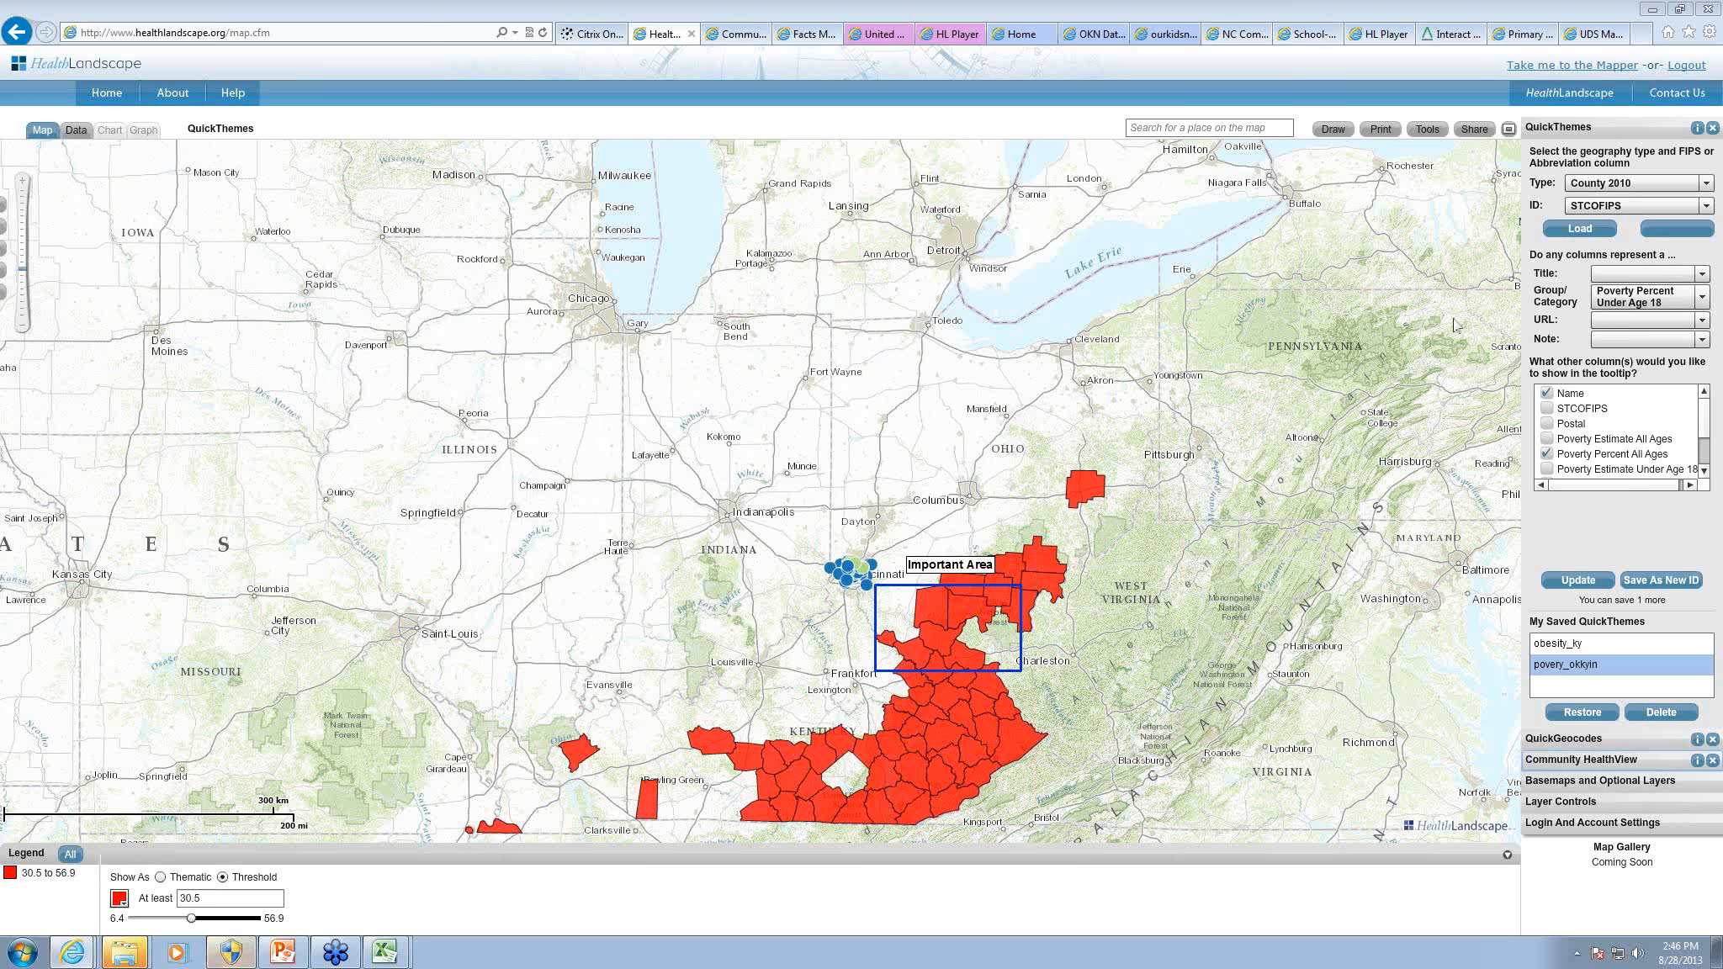
click(283, 952)
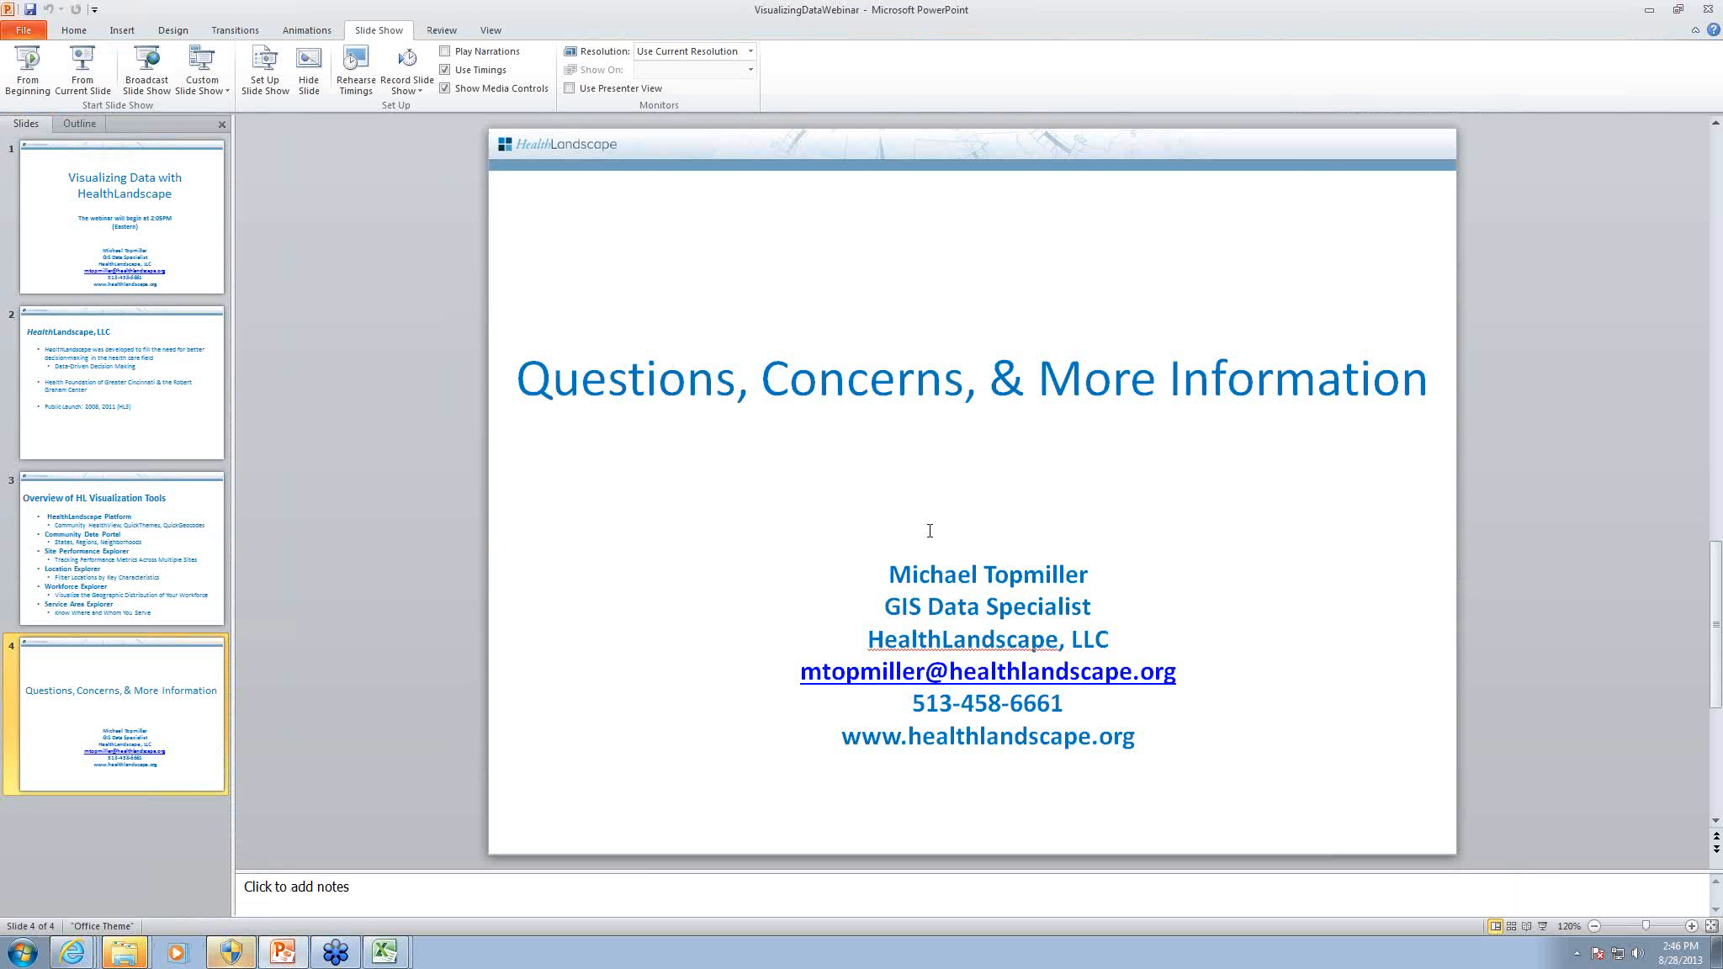